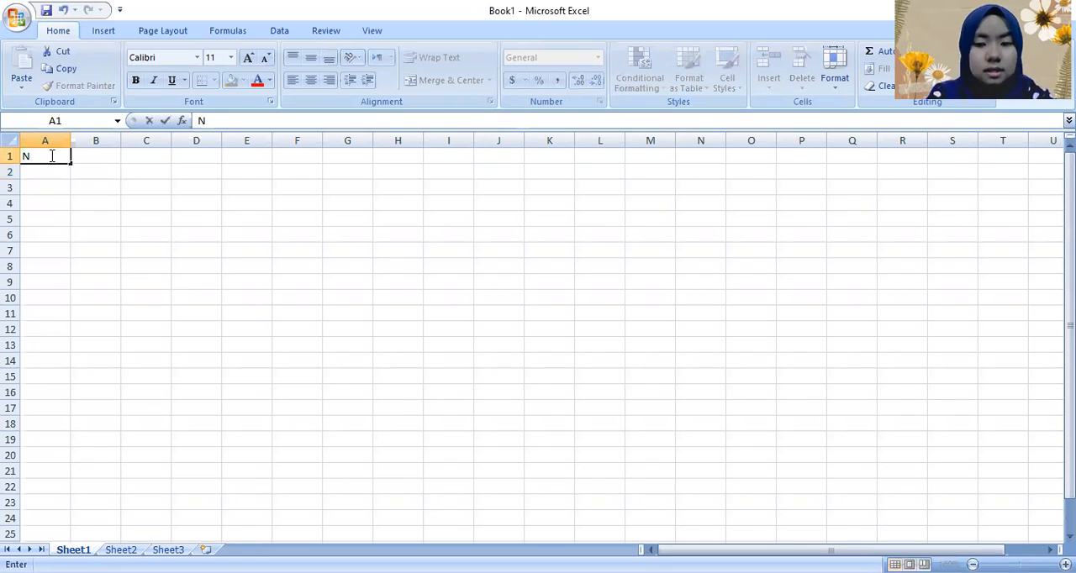
# Step: Enter the label "NAMA :" followed by the student's full name in cell A1
pyautogui.write(':')
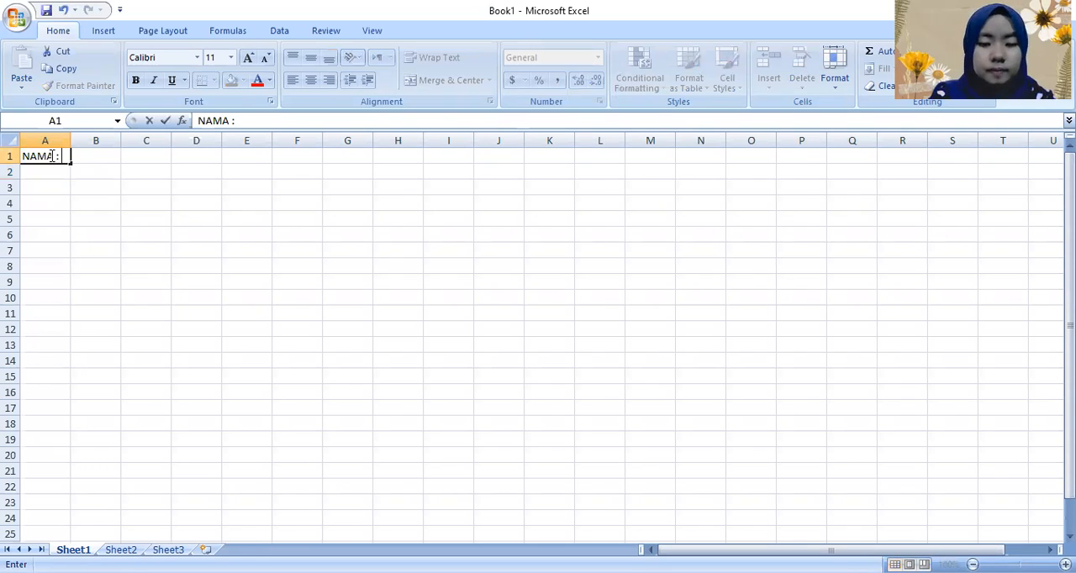
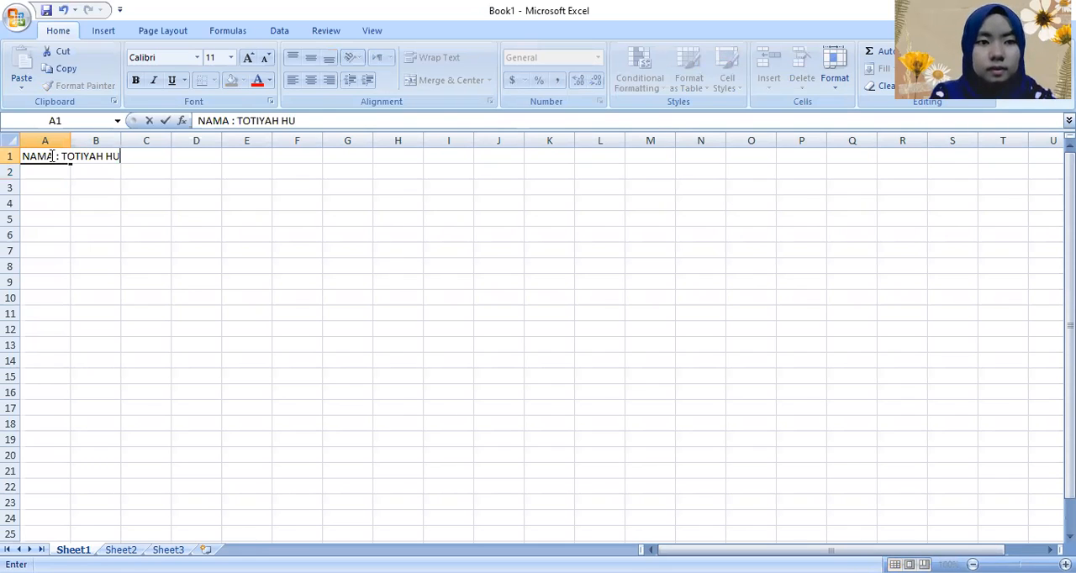
pyautogui.press('Return')
# Step: Enter the label "NIM :" followed by the student's ID number in cell A2
pyautogui.write('N')
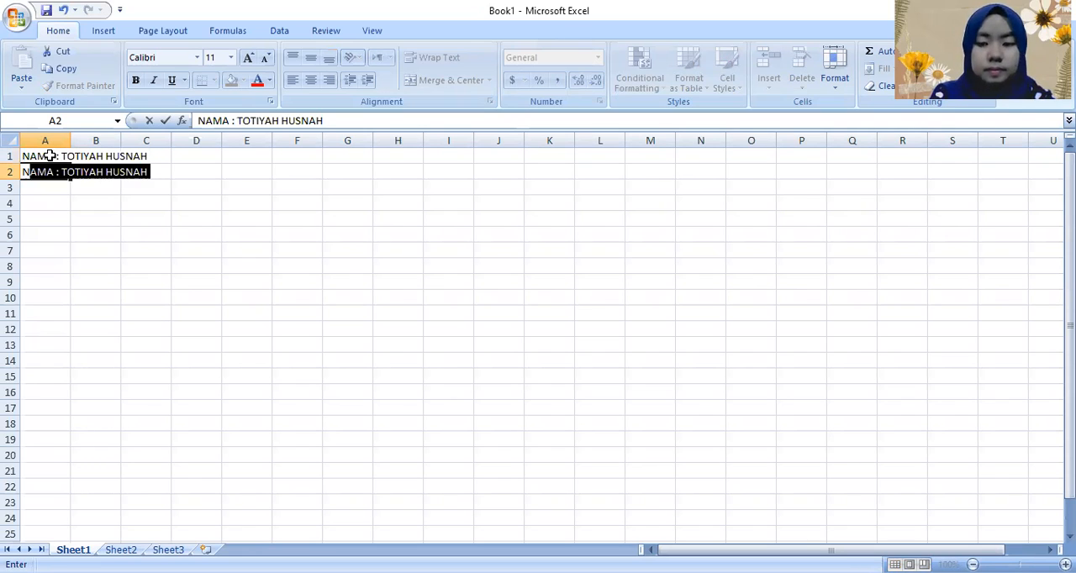
pyautogui.press('Return')
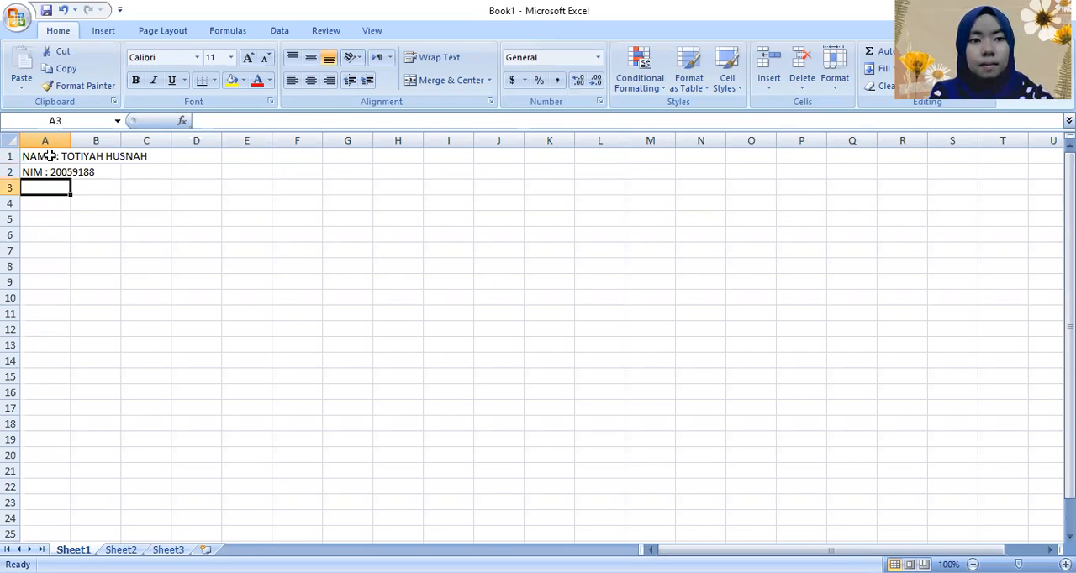
# Step: Enter the table title "DAFTAR NILAI MAHASISWA" in cell A4, leaving row 3 blank
pyautogui.press('Return')
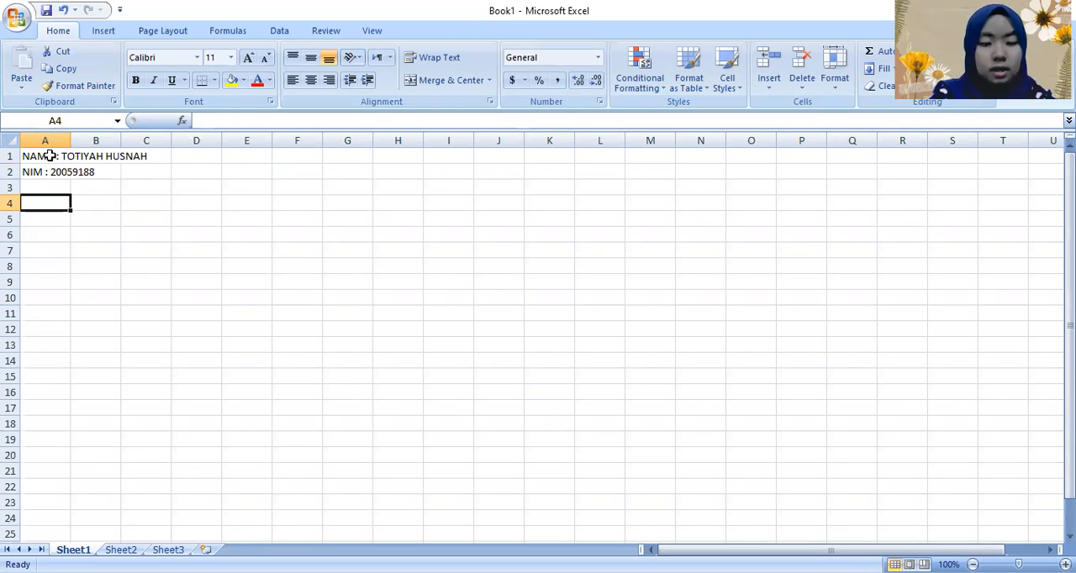
pyautogui.write('DAFTAR NILAI')
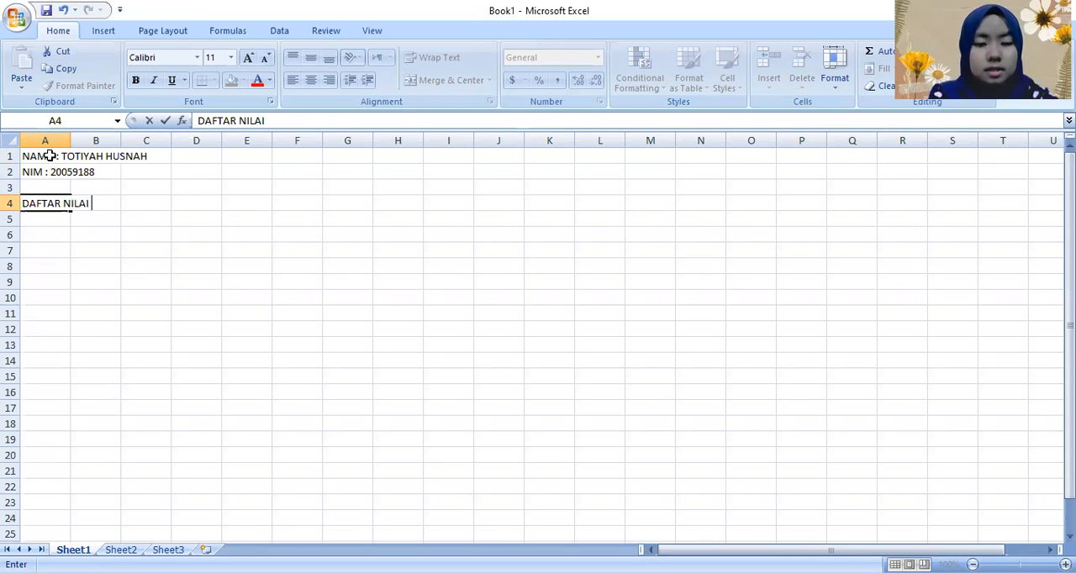
pyautogui.write(' MAHASISWA')
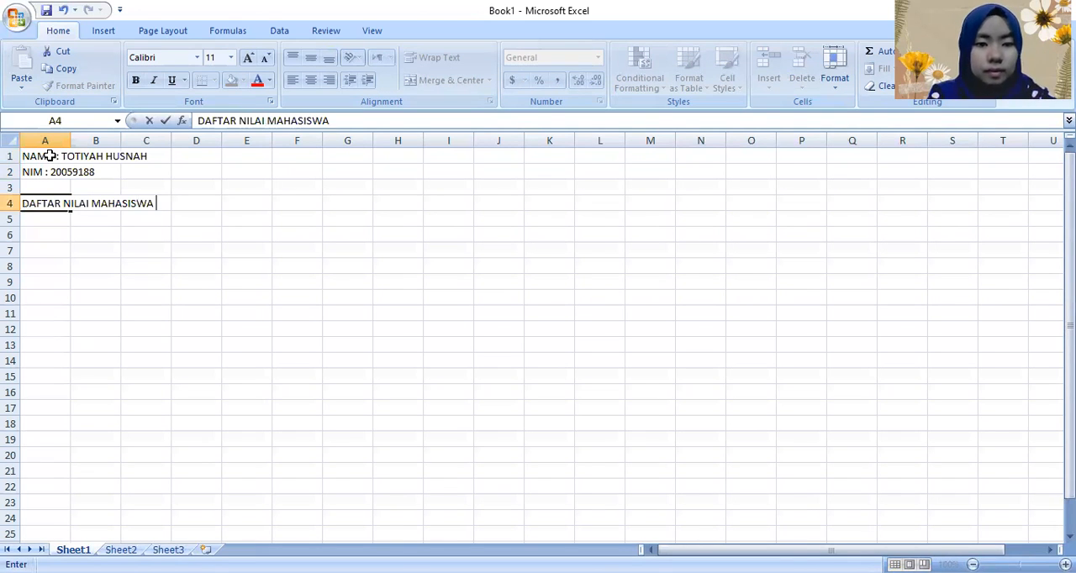
pyautogui.press('Return')
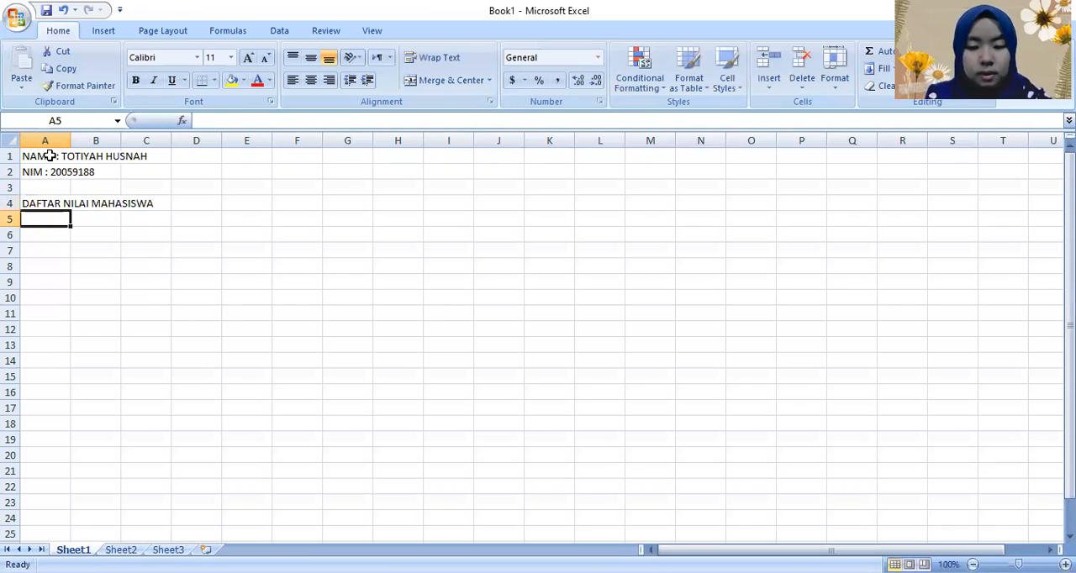
# Step: Enter the column headers "NIM" in A5 and "NAMA TGS 1" in B5
pyautogui.write('NIM')
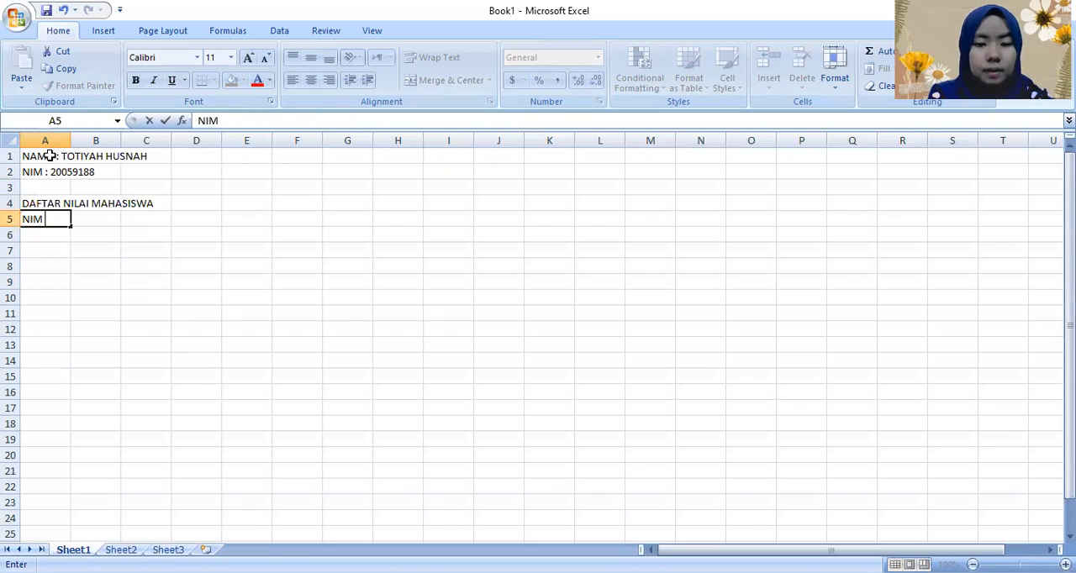
pyautogui.press('Tab')
pyautogui.write('NAMA')
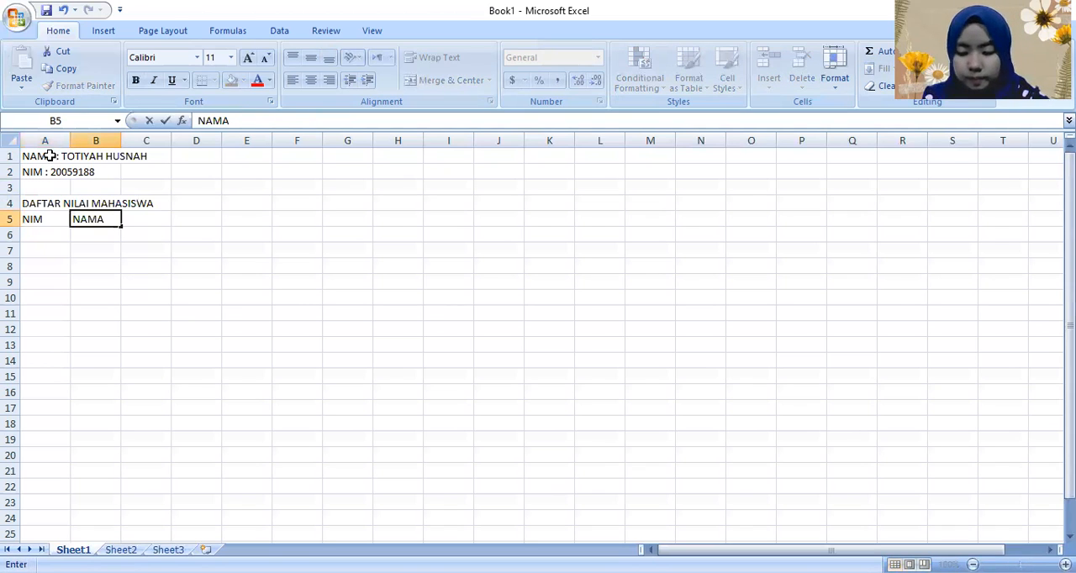
pyautogui.write(' TGS 1')
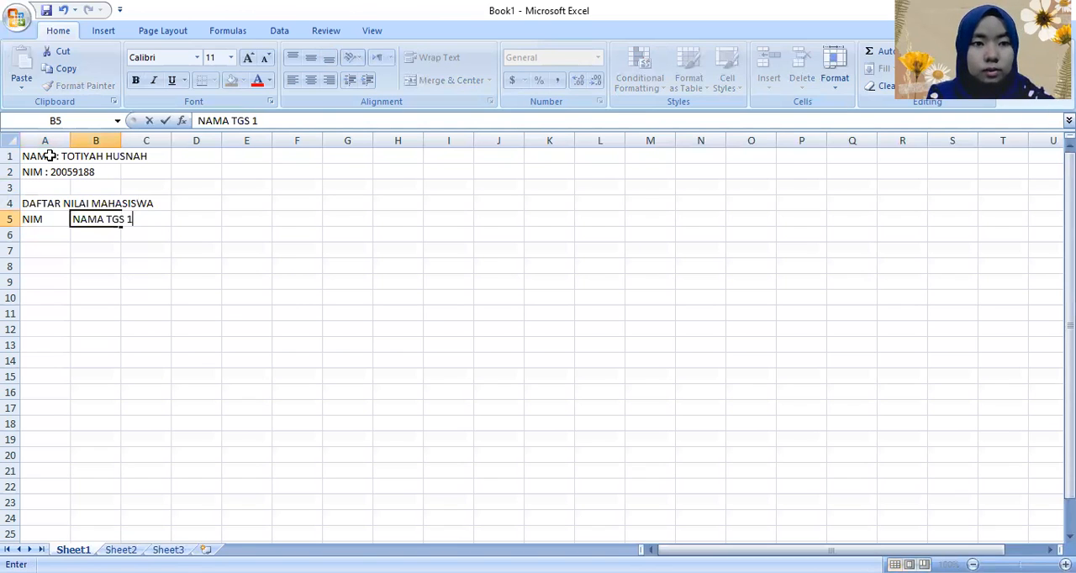
pyautogui.press('Tab')
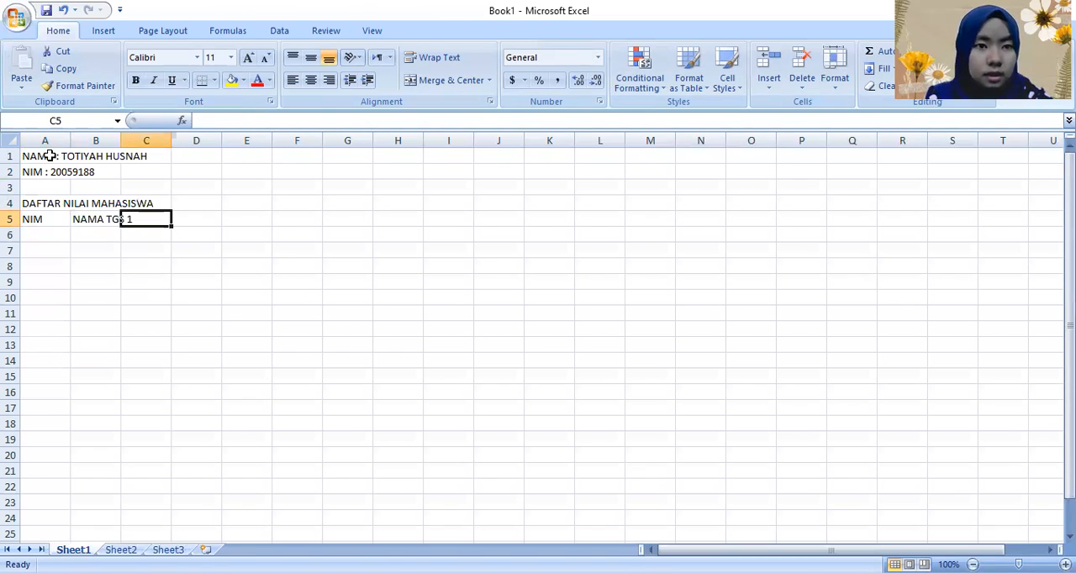
# Step: Shorten the header in cell B5 to "NAMA" by removing the "TGS 1" part
pyautogui.press('Left')
pyautogui.press('Left')
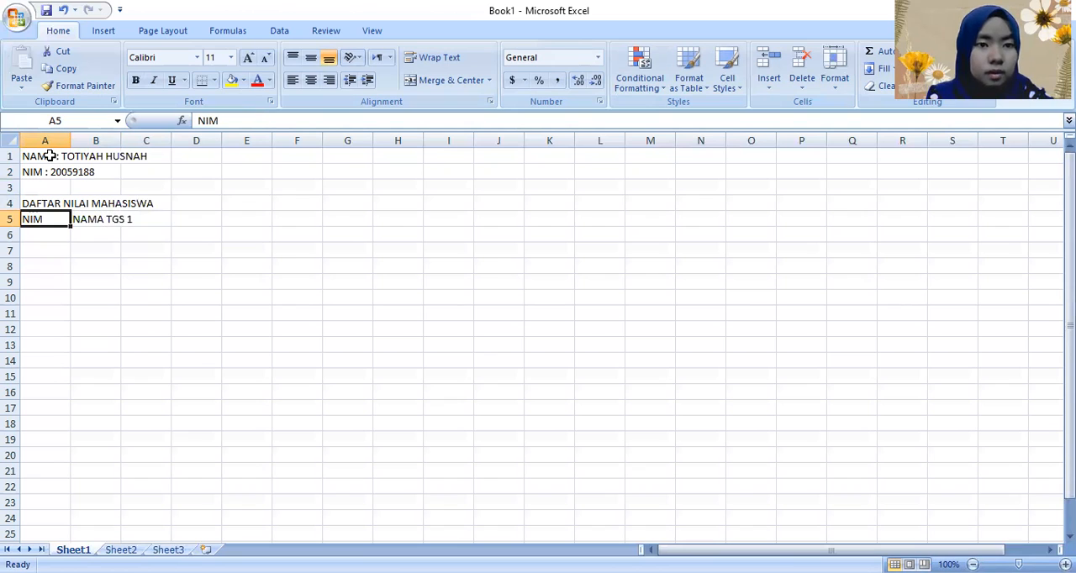
pyautogui.press('Right')
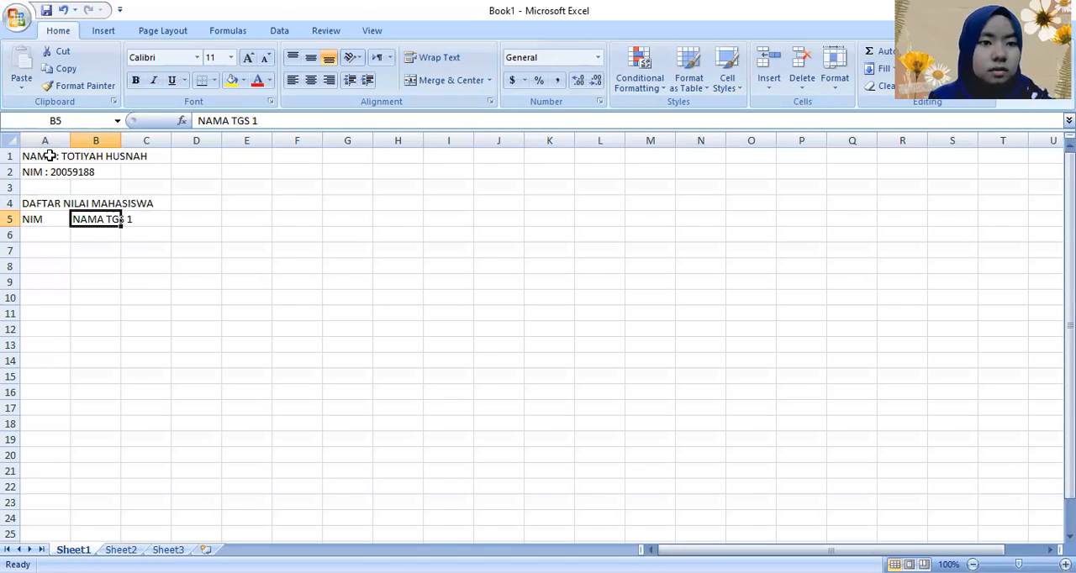
pyautogui.click(284, 120)
pyautogui.press('BackSpace')
pyautogui.press('BackSpace')
pyautogui.press('BackSpace')
pyautogui.press('BackSpace')
pyautogui.press('BackSpace')
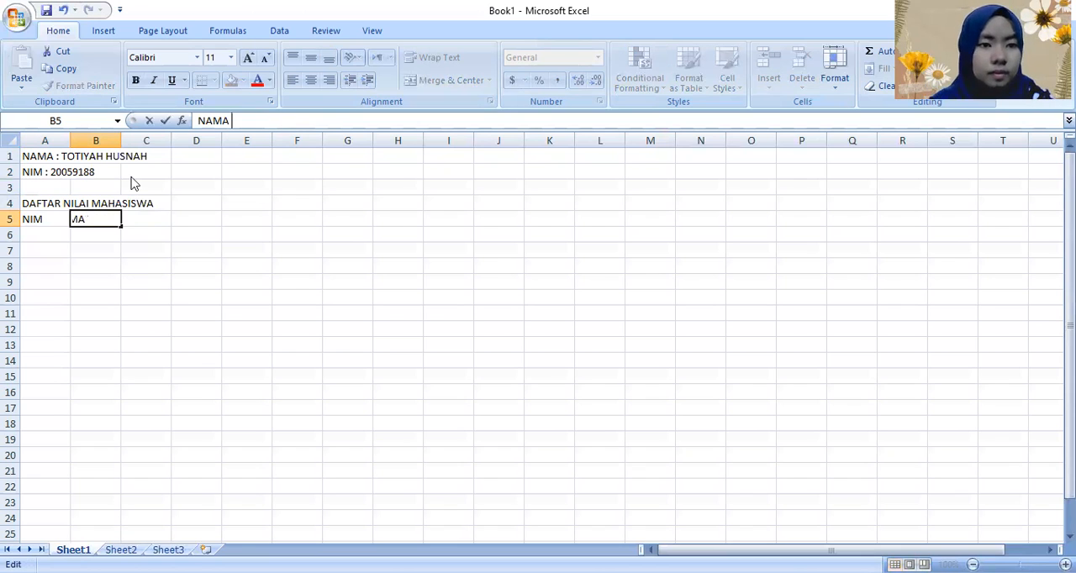
# Step: Enter the assignment headers "TGS 1" in C5 and "TGS 2" in D5
pyautogui.click(149, 221)
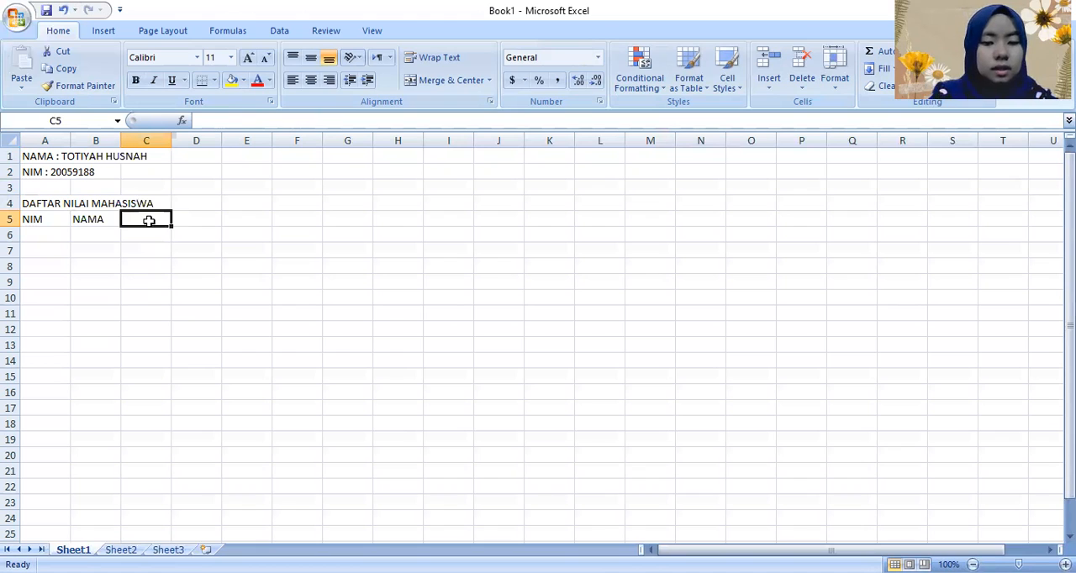
pyautogui.write('TGS 1')
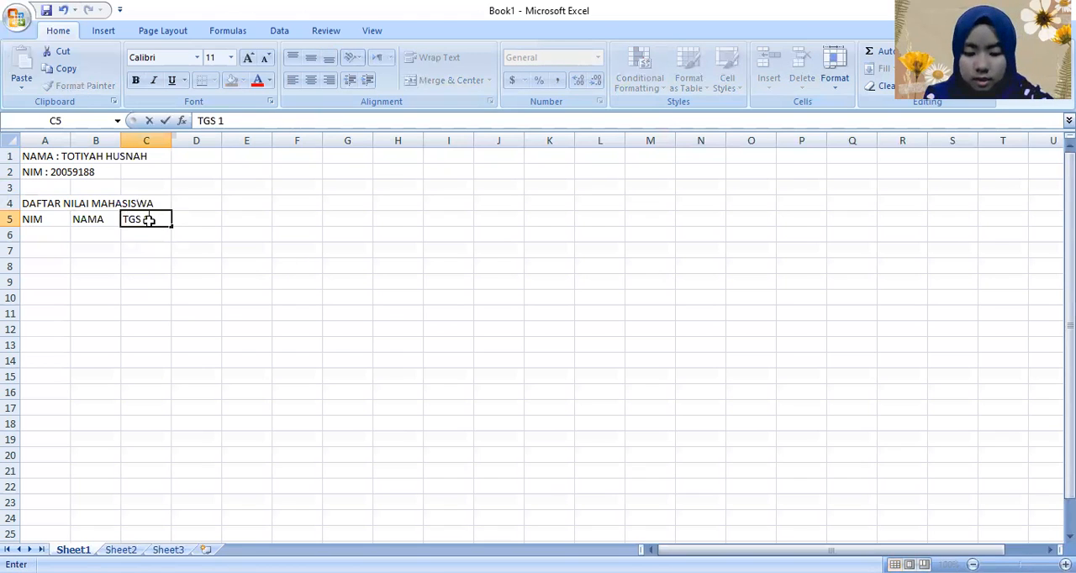
pyautogui.press('Tab')
pyautogui.write('T')
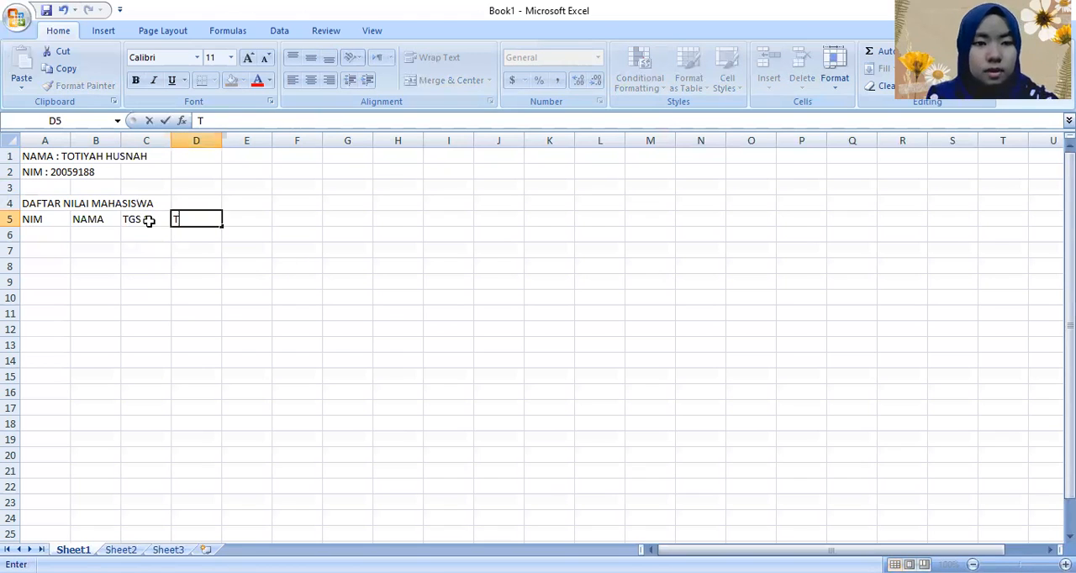
pyautogui.write('GS 2')
pyautogui.press('Tab')
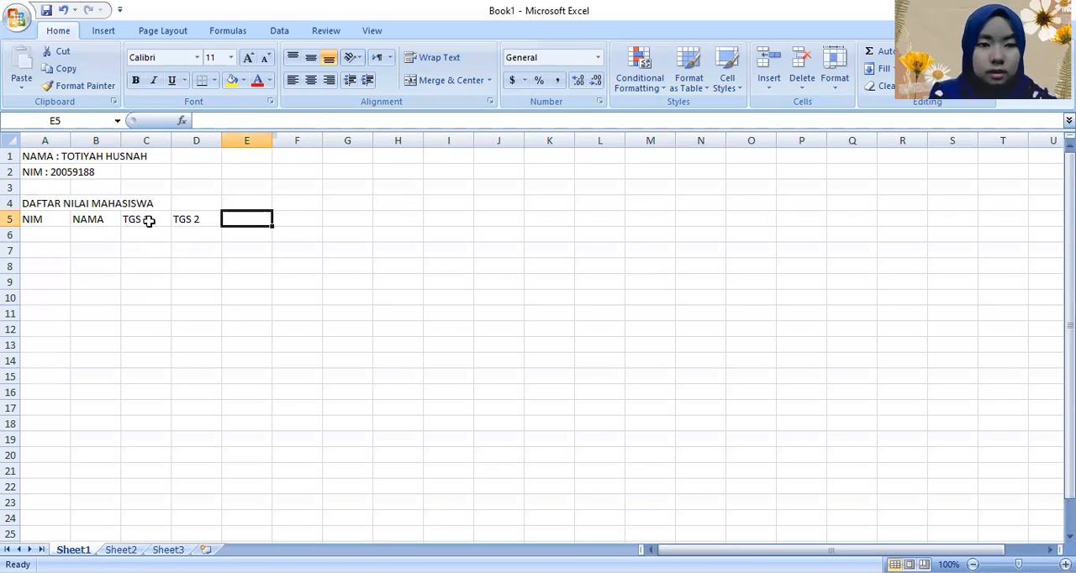
# Step: Continue the header row with "TTS" in E5, "TAS" in F5 and "NILAI" in G5
pyautogui.write('TTS')
pyautogui.press('Tab')
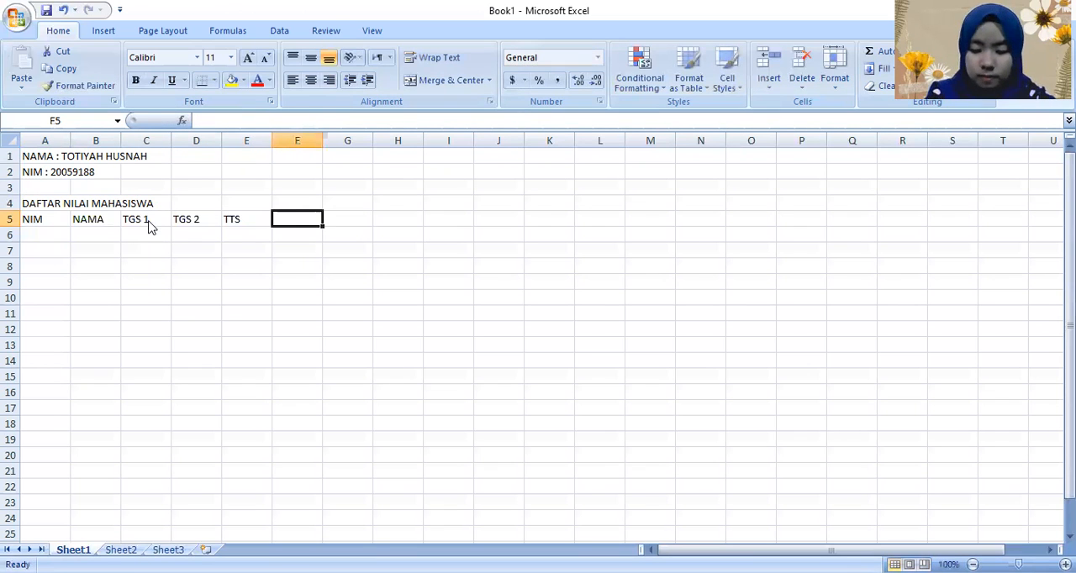
pyautogui.write('TAS')
pyautogui.press('Tab')
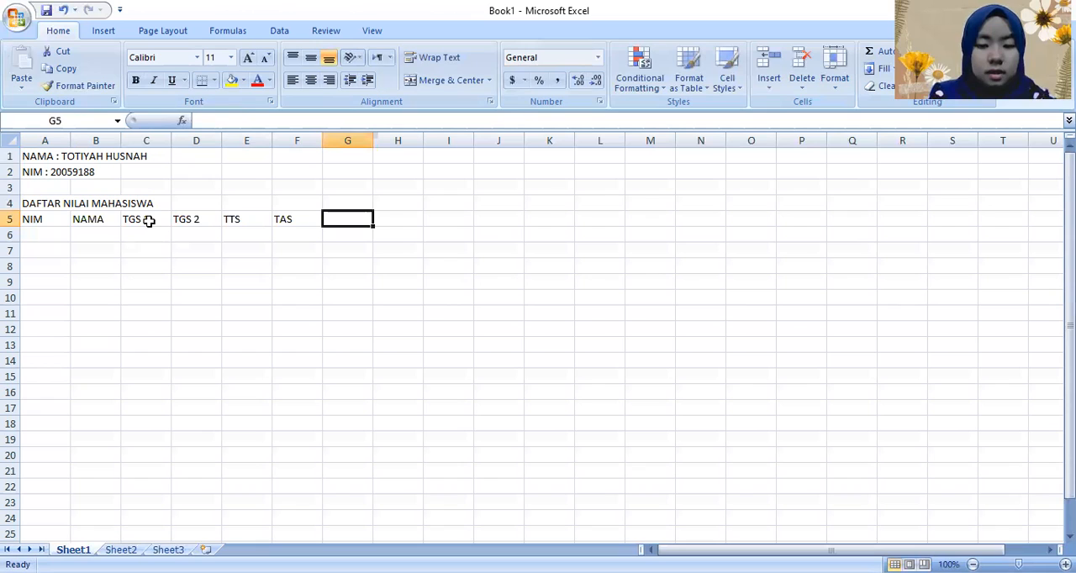
pyautogui.write('NILAI')
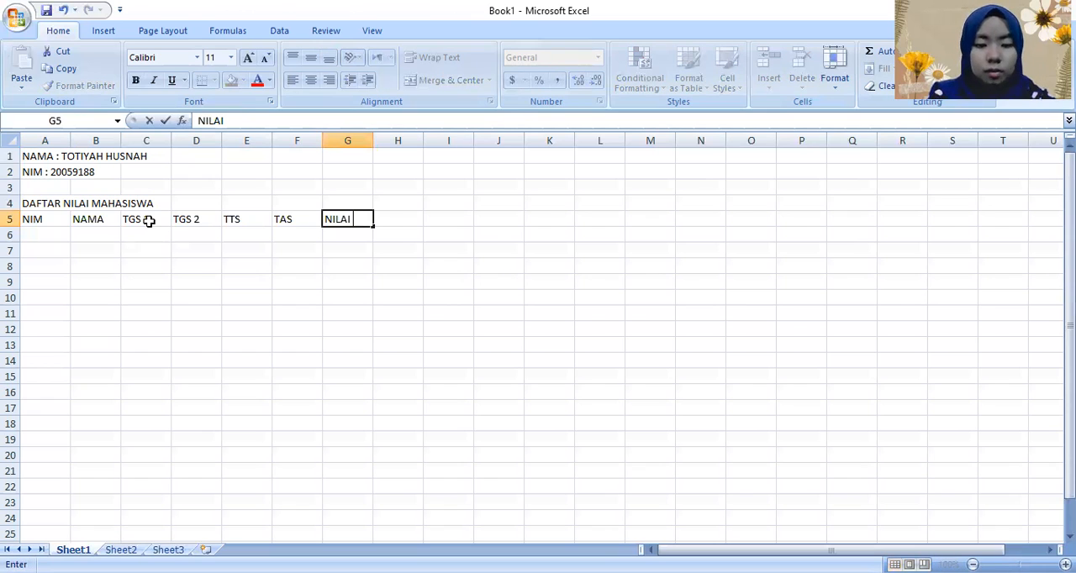
pyautogui.press('Return')
# Step: Enter the subheaders "ANGKA" in G6 and "HURUF" in H6 beneath the NILAI header
pyautogui.write('N')
pyautogui.press('BackSpace')
pyautogui.press('BackSpace')
pyautogui.write('A')
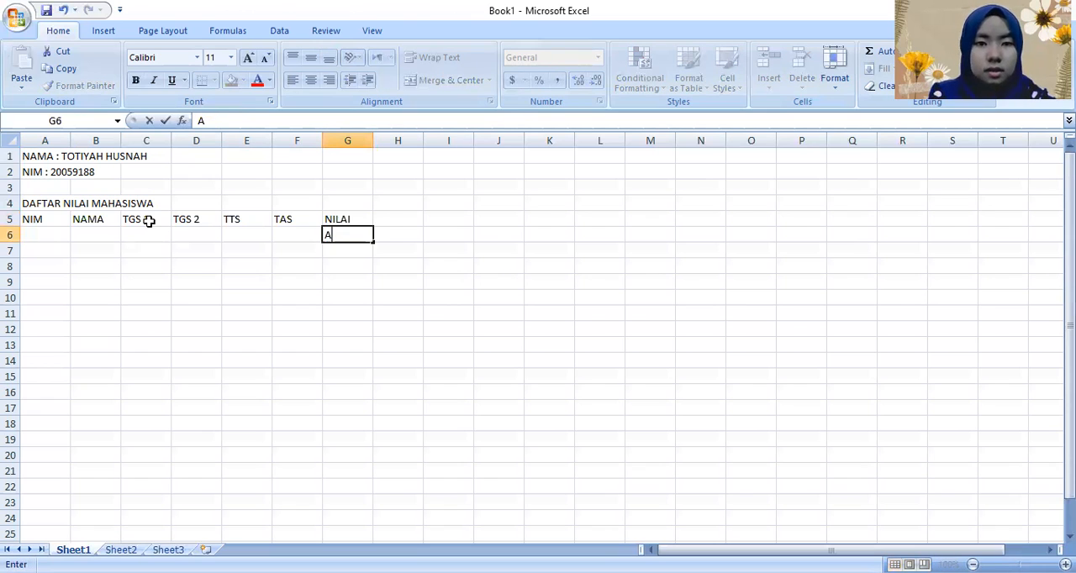
pyautogui.write('NGKA')
pyautogui.press('Tab')
pyautogui.write('HURUF')
pyautogui.press('Tab')
# Step: Enter the column header "KETERANGAN" in cell I5
pyautogui.press('Up')
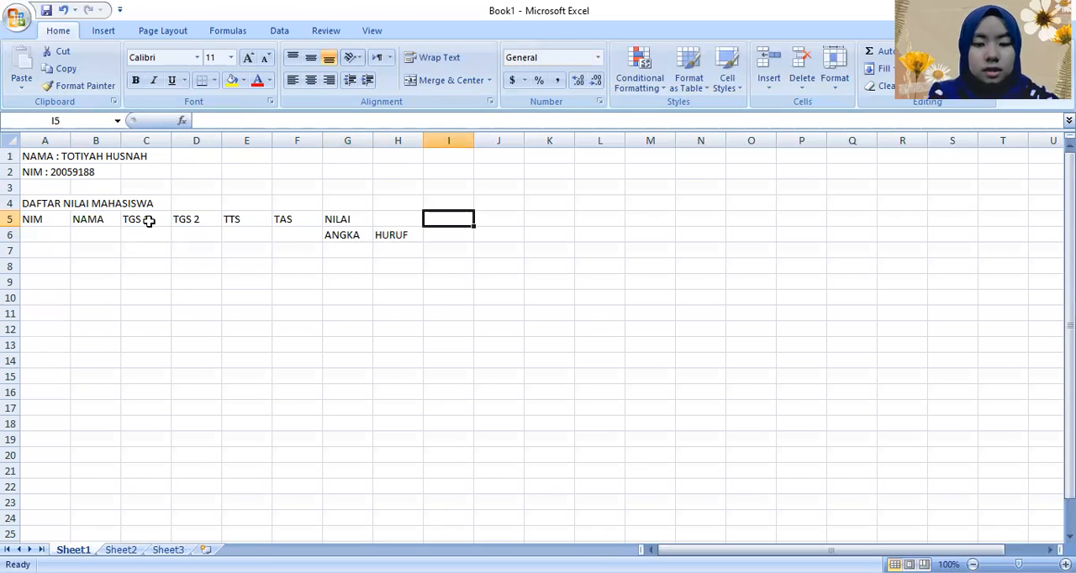
pyautogui.write('KETER')
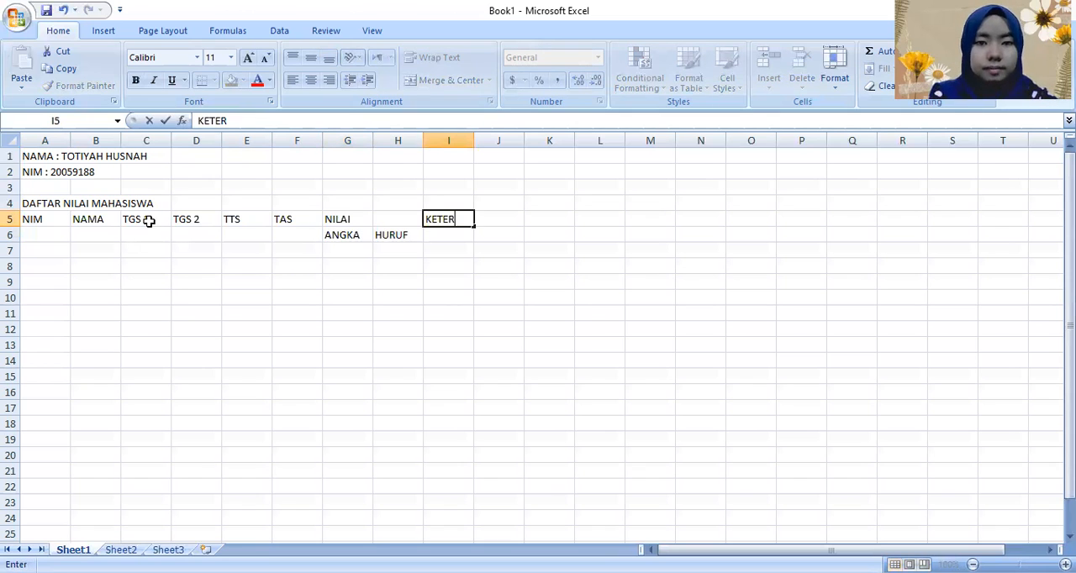
pyautogui.write('ANGAN')
pyautogui.press('Return')
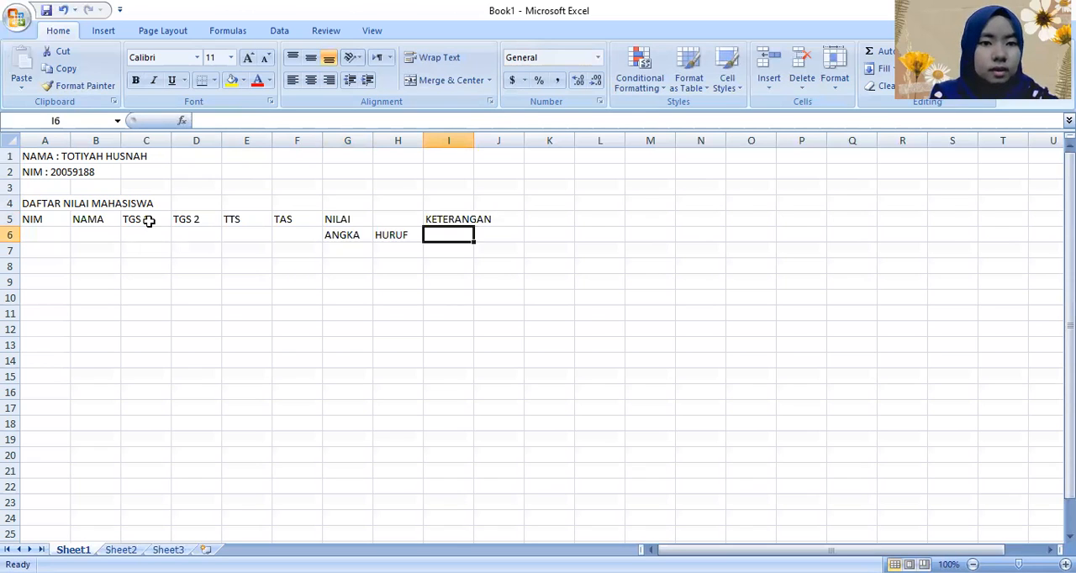
# Step: Enter the first student's ID number in cell A7 under the NIM header
pyautogui.press('Left')
pyautogui.press('Down')
pyautogui.press('Home')
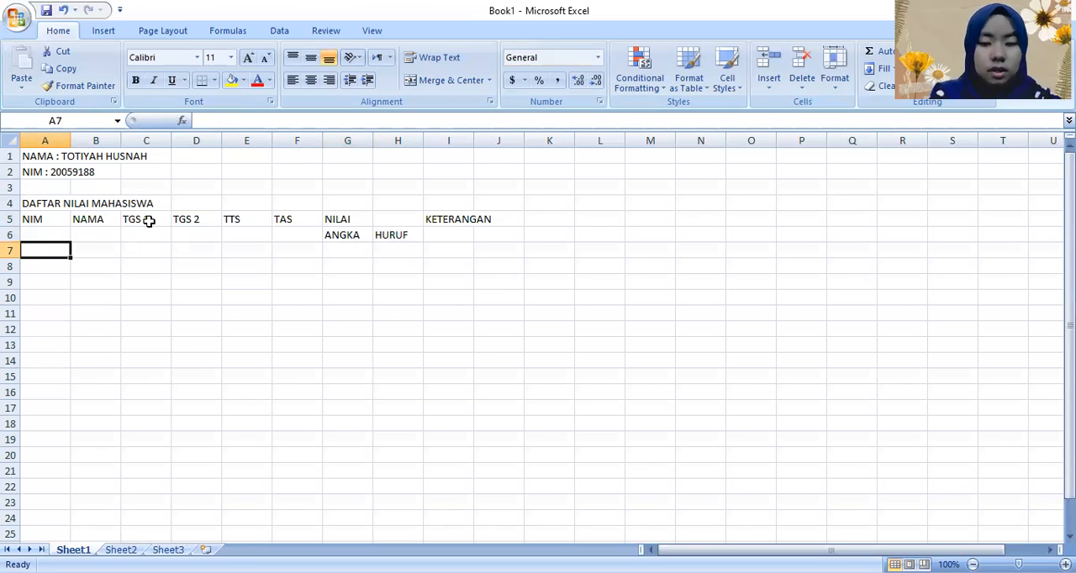
pyautogui.write('220')
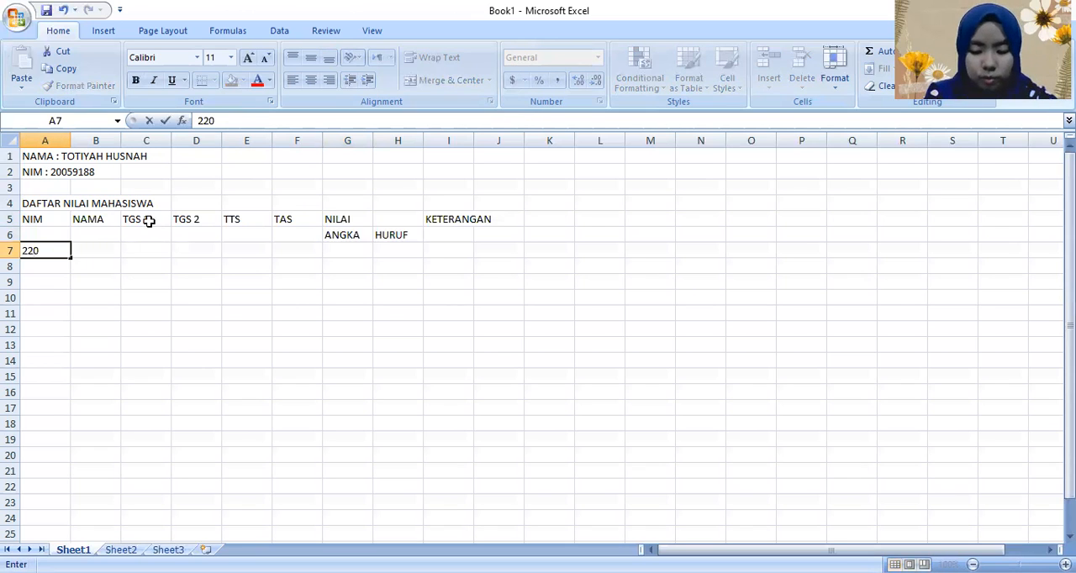
pyautogui.write('7')
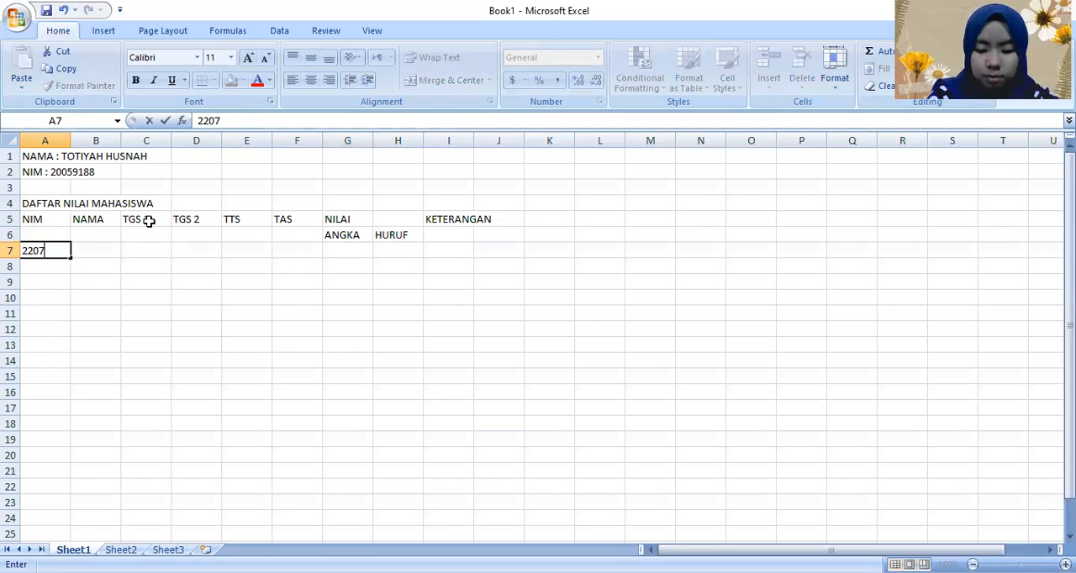
pyautogui.write('4150')
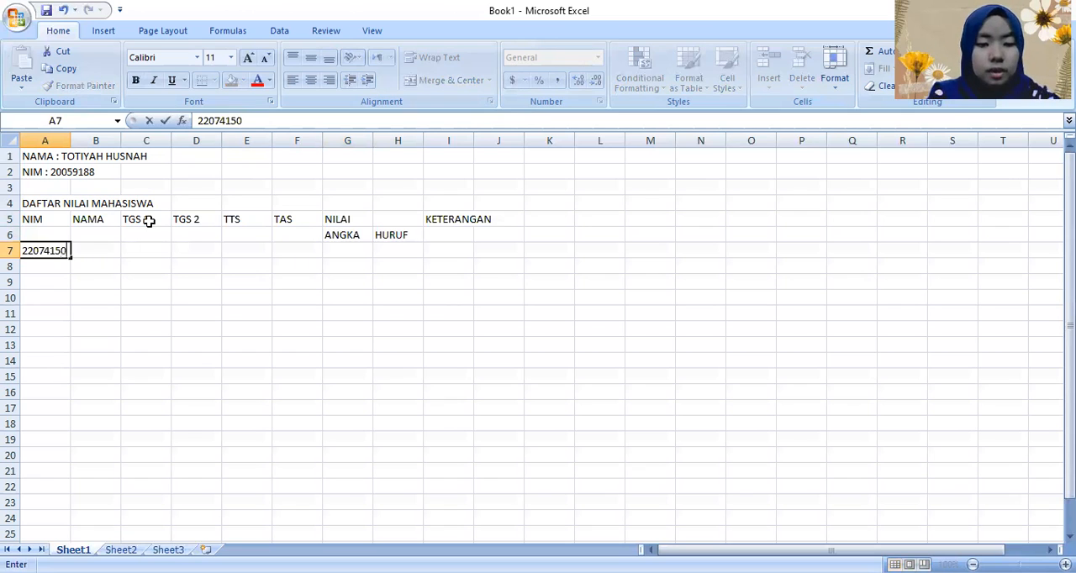
pyautogui.press('Return')
# Step: Enter the second student's ID number, the next consecutive one, in cell A8
pyautogui.write('22074151')
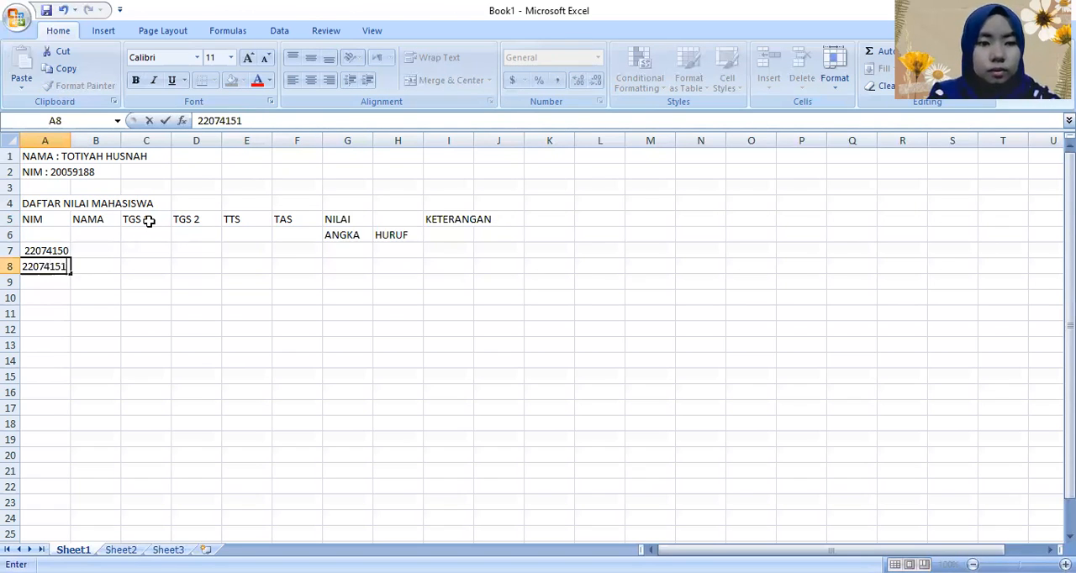
pyautogui.press('Return')
# Step: Enter the third and fourth students' consecutive ID numbers in cells A9 and A10
pyautogui.write('22074152')
pyautogui.press('Return')
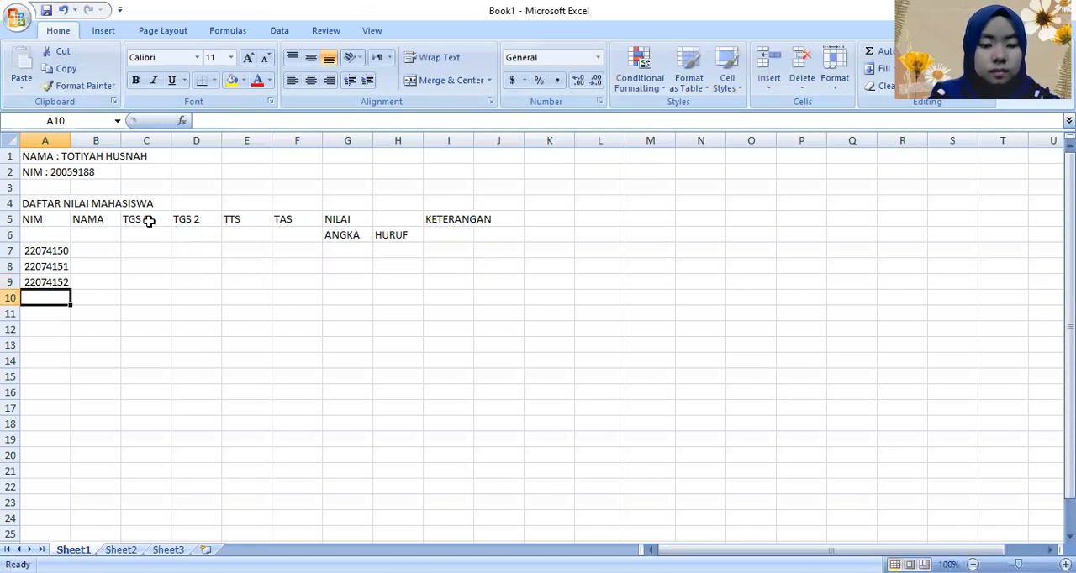
pyautogui.write('22074153')
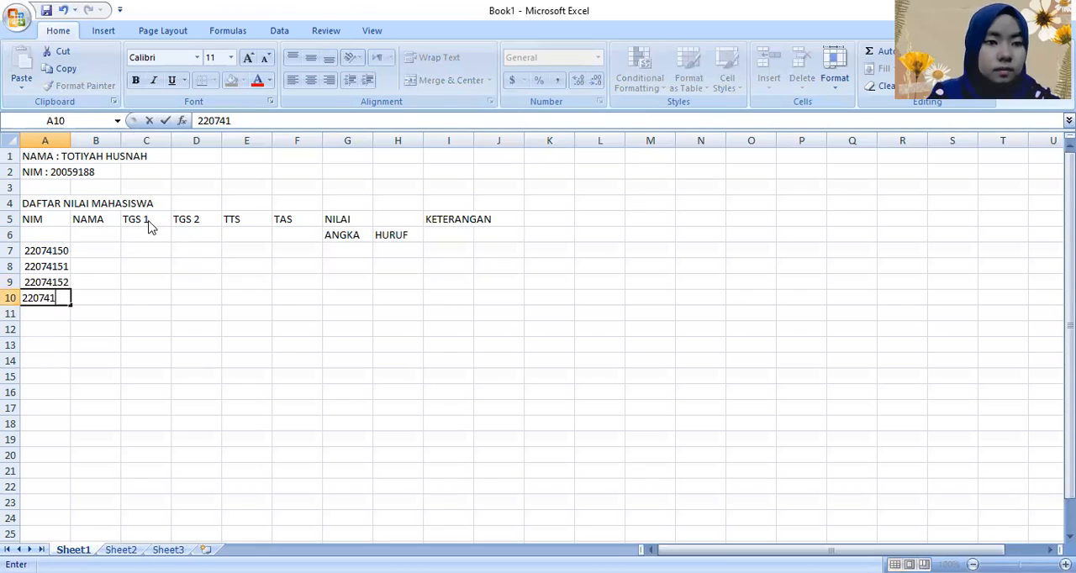
pyautogui.press('Return')
# Step: Enter the fifth and sixth students' consecutive ID numbers in cells A11 and A12
pyautogui.write('220')
pyautogui.write('74')
pyautogui.write('15')
pyautogui.write('4')
pyautogui.press('Return')
pyautogui.write('22074155')
pyautogui.press('Tab')
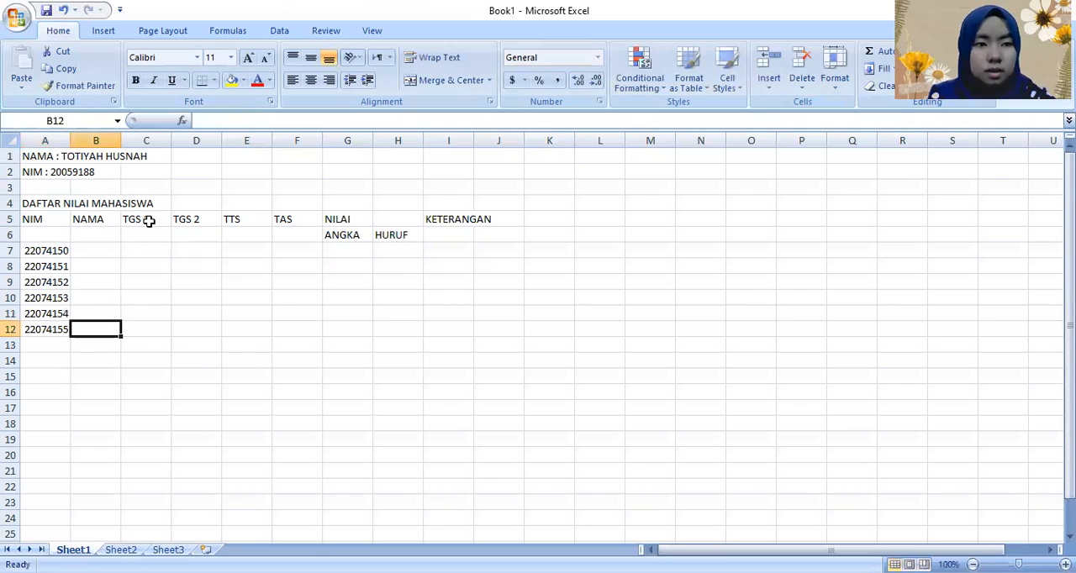
# Step: Enter the first student's full name in cell B7 under the NAMA header
pyautogui.press('Up')
pyautogui.press('Up')
pyautogui.press('Up')
pyautogui.press('Up')
pyautogui.press('Up')
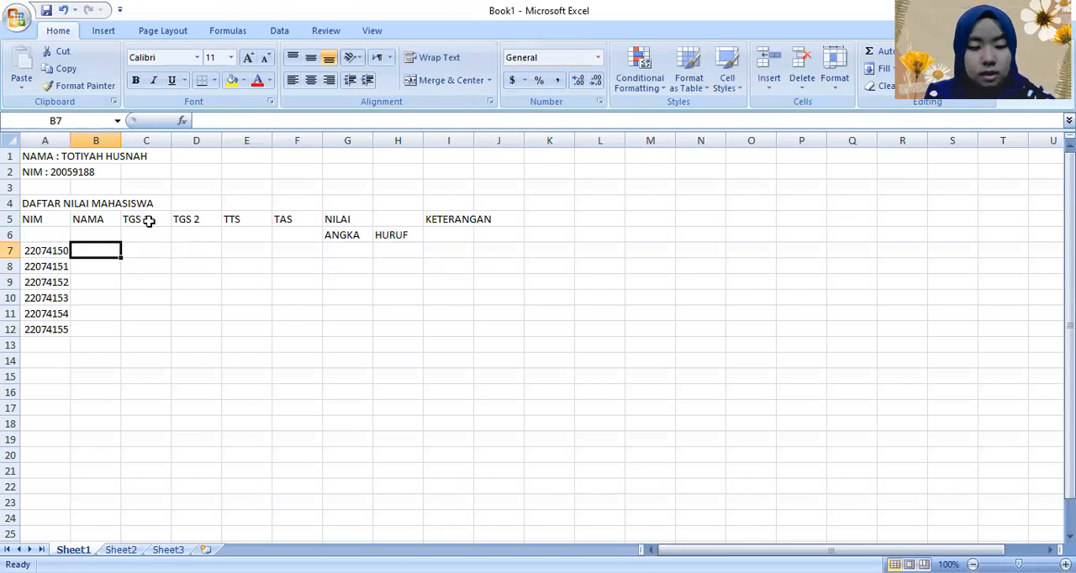
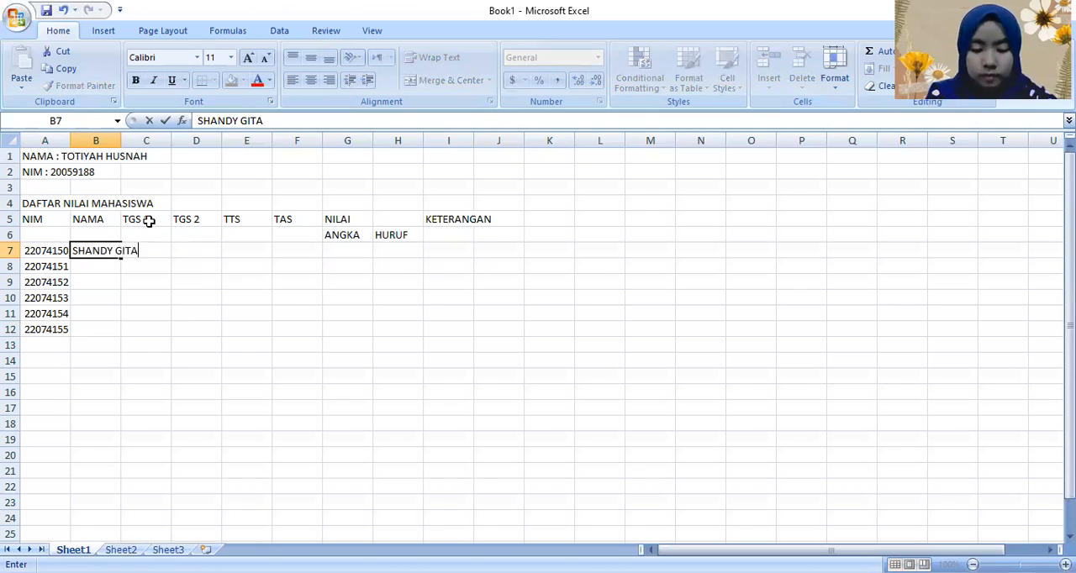
pyautogui.press('Return')
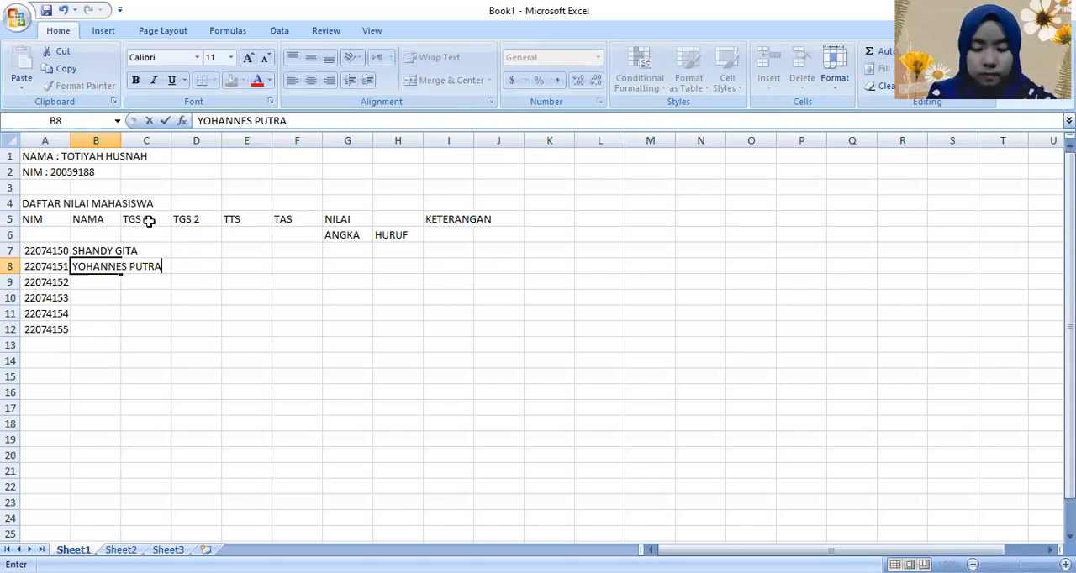
# Step: Enter the second and third students' full names in cells B8 and B9
pyautogui.press('Return')
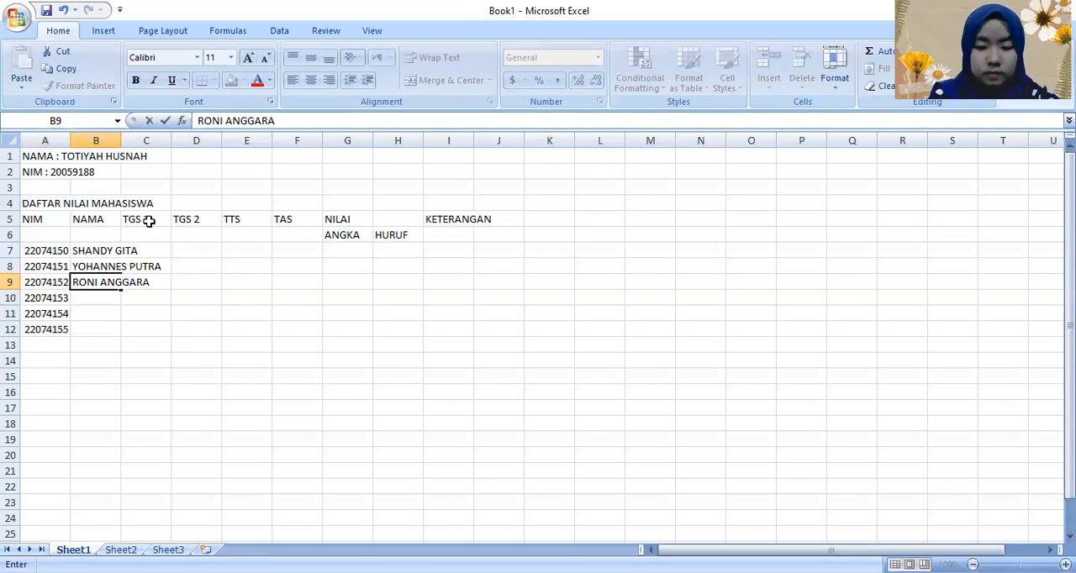
pyautogui.press('Return')
# Step: Enter the fourth student's full name in cell B10
pyautogui.press('BackSpace')
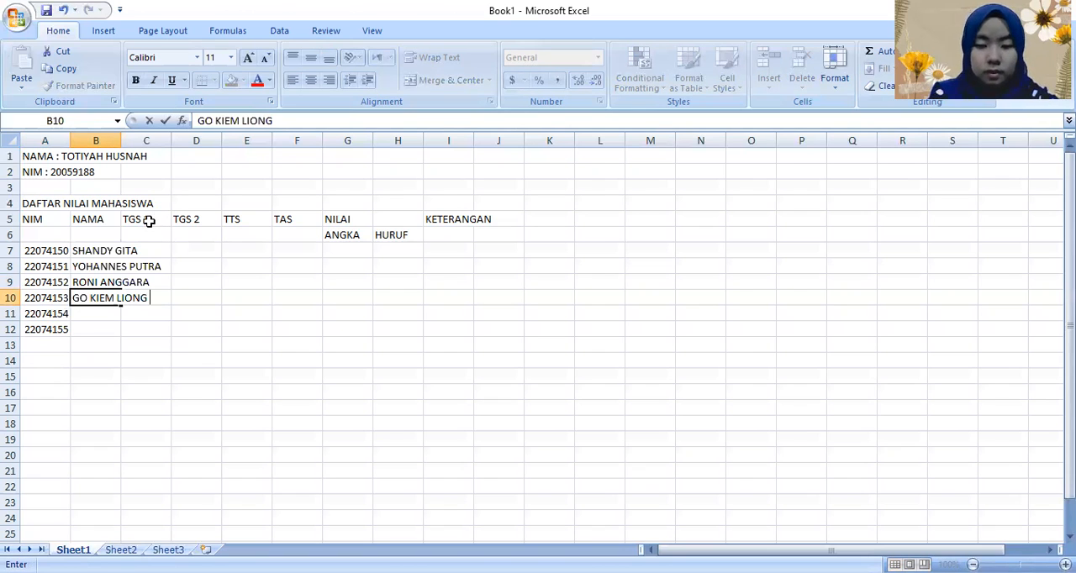
pyautogui.press('Return')
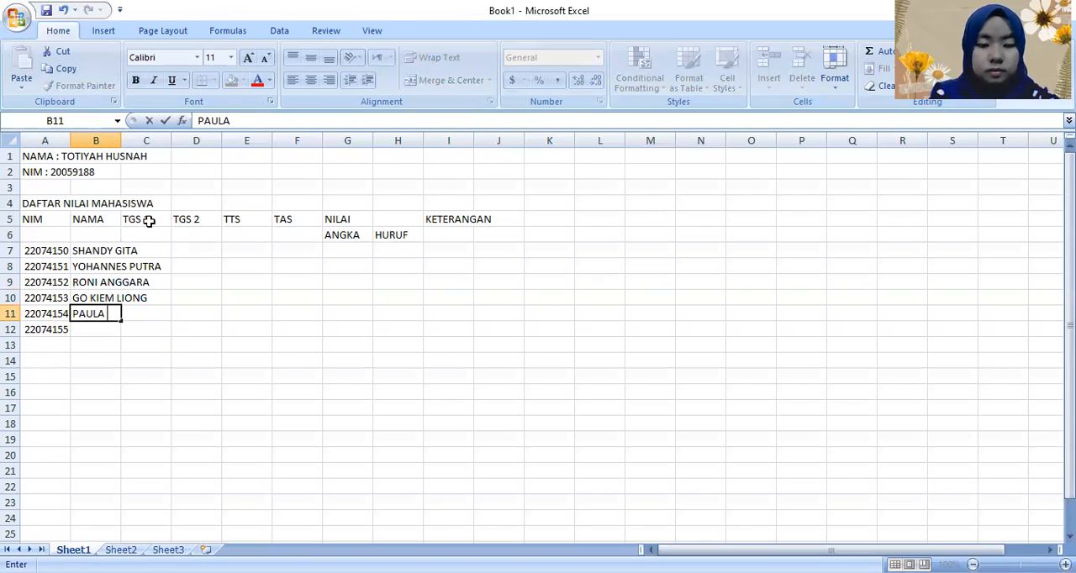
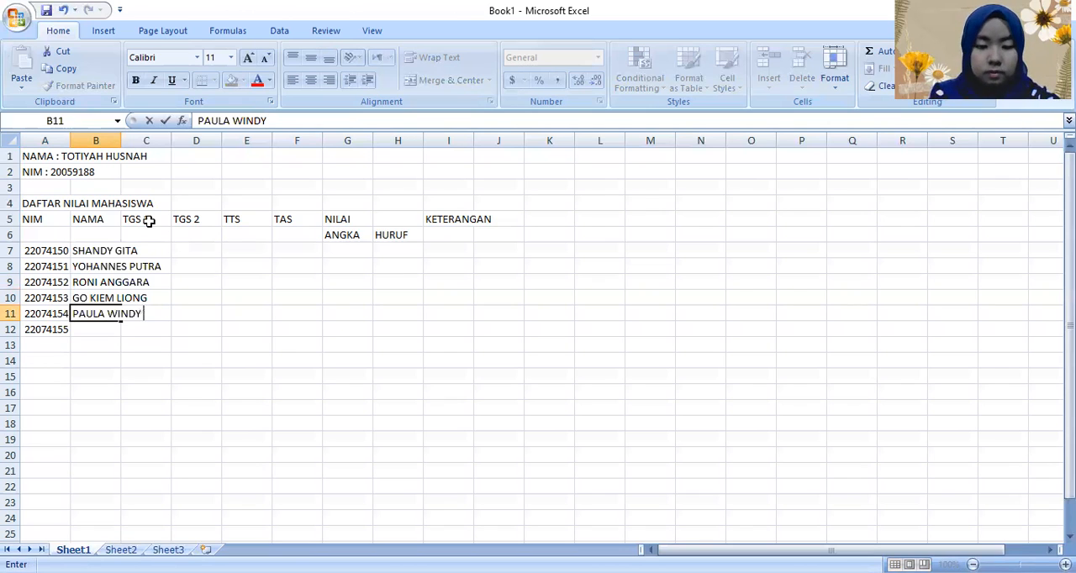
# Step: Enter the fifth and sixth students' full names in cells B11 and B12
pyautogui.press('Return')
pyautogui.press('Tab')
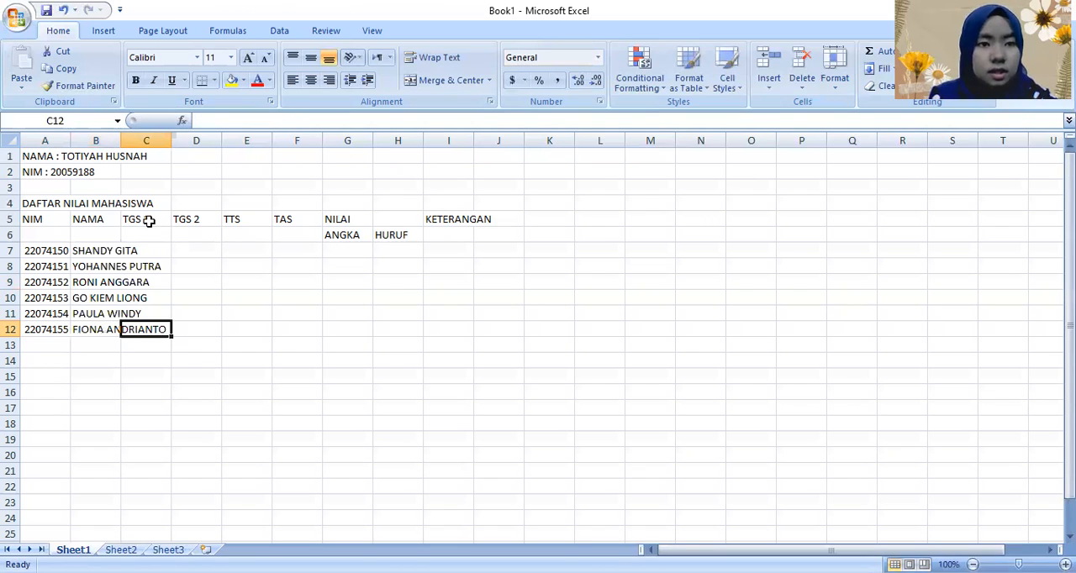
# Step: Enter the first two students' TGS 1 scores, 90 in C7 and 100 in C8
pyautogui.press('Up')
pyautogui.press('Up')
pyautogui.press('Up')
pyautogui.press('Up')
pyautogui.press('Up')
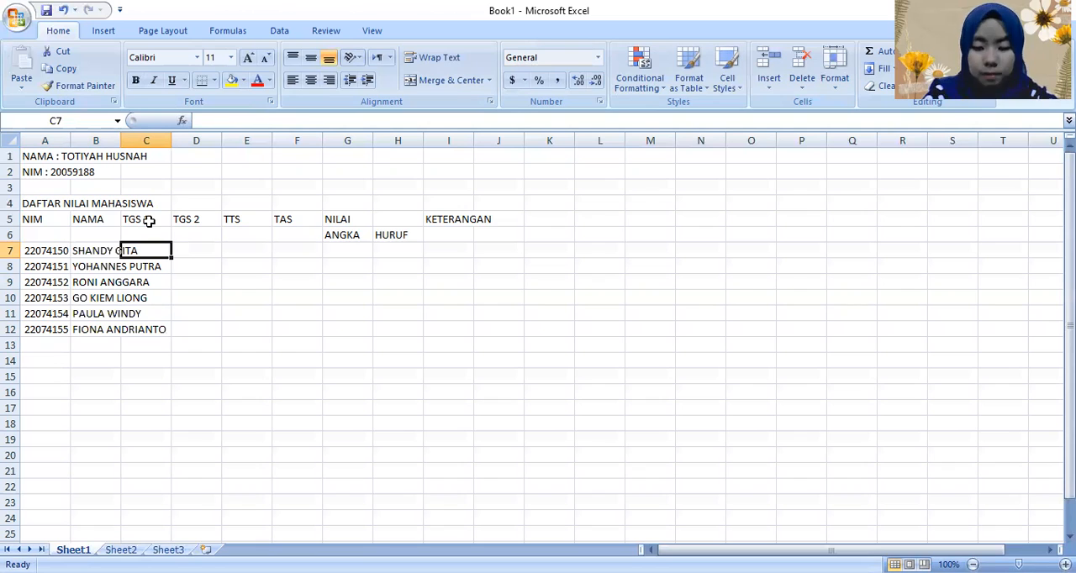
pyautogui.write('90')
pyautogui.press('Return')
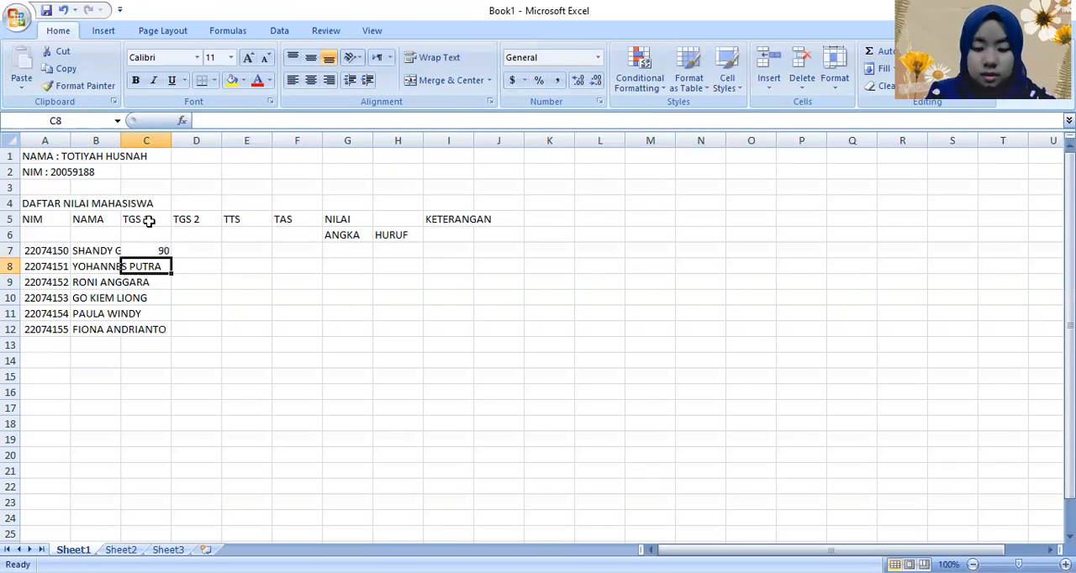
pyautogui.write('100')
pyautogui.press('Return')
# Step: Fill in the remaining TGS 1 scores in C9 to C12 with 90, 100, 90 and 100
pyautogui.write('9')
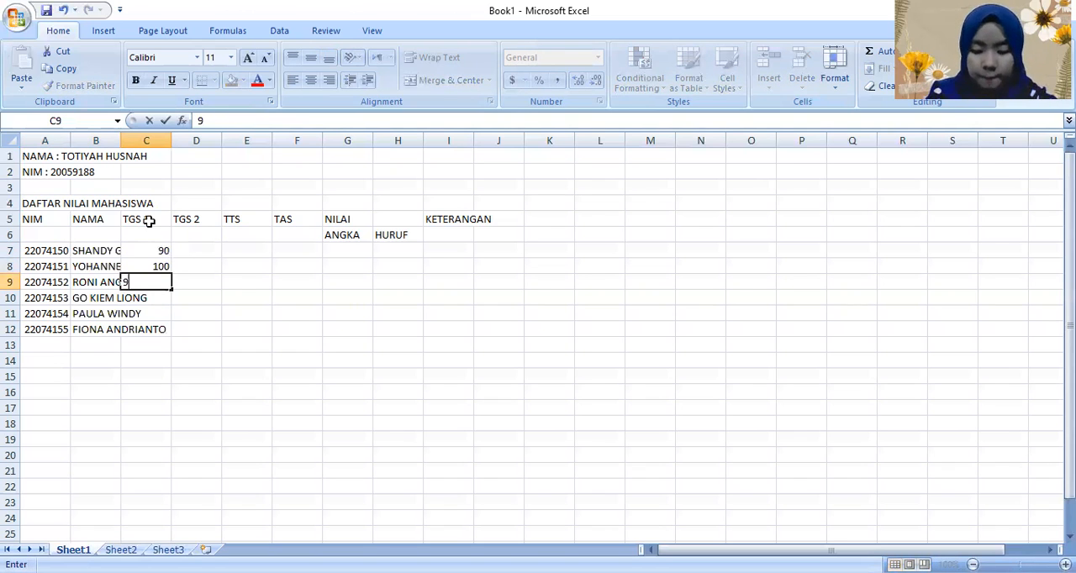
pyautogui.write('0')
pyautogui.press('Return')
pyautogui.write('100')
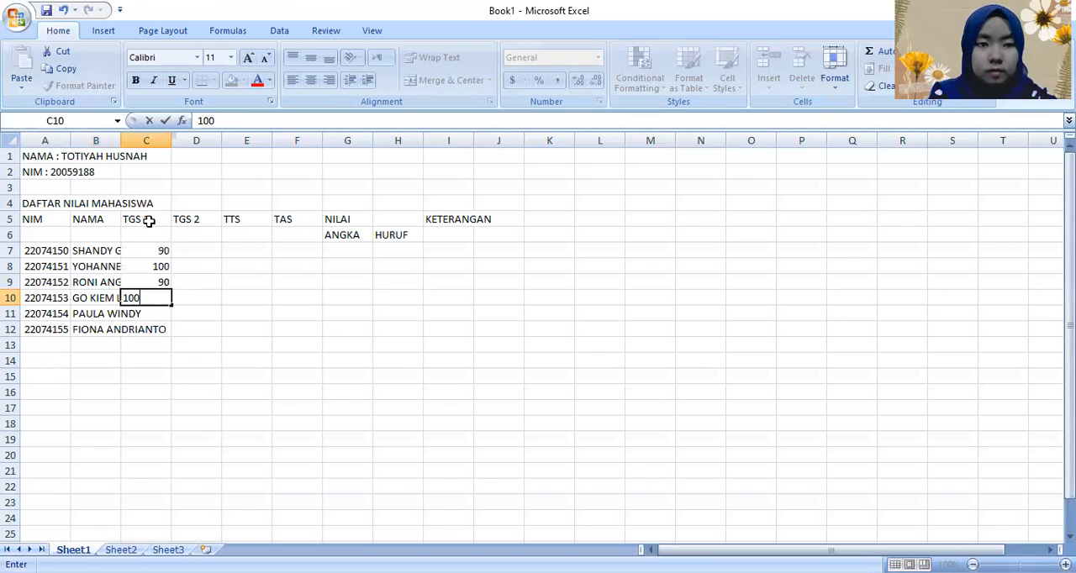
pyautogui.press('Return')
pyautogui.write('90')
pyautogui.press('Return')
pyautogui.write('100')
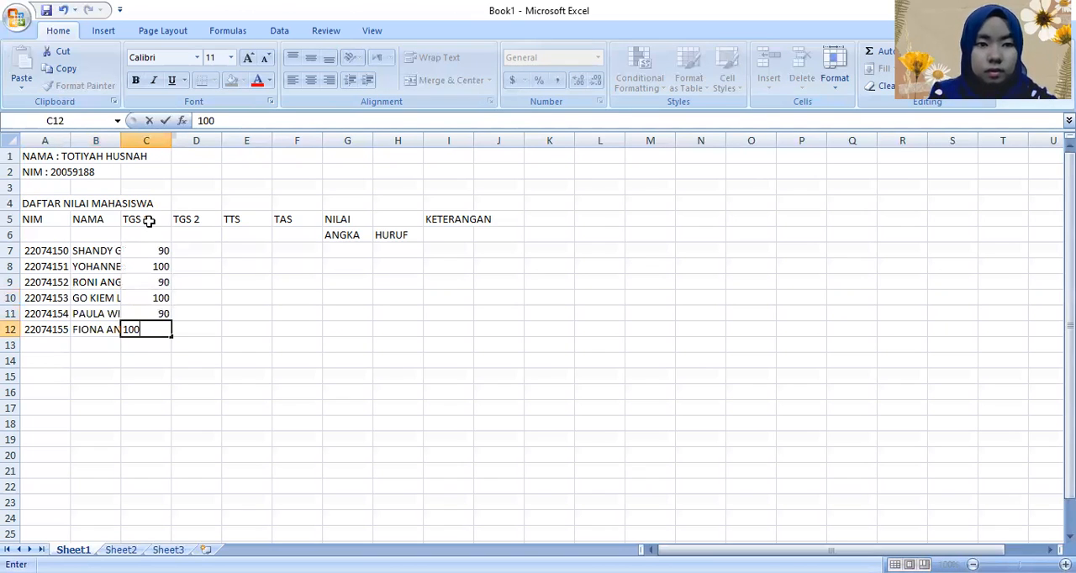
pyautogui.press('Right')
# Step: Enter the first three students' TGS 2 scores in D7 to D9 as 90, 90 and 80
pyautogui.press('Up')
pyautogui.press('Up')
pyautogui.press('Up')
pyautogui.press('Up')
pyautogui.press('Up')
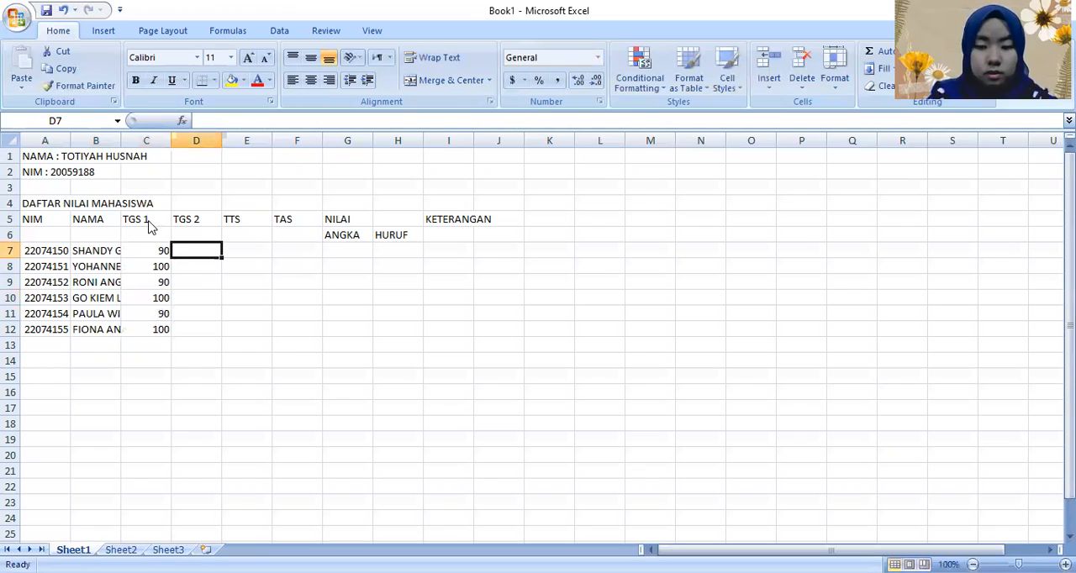
pyautogui.write('90')
pyautogui.press('Return')
pyautogui.write('90')
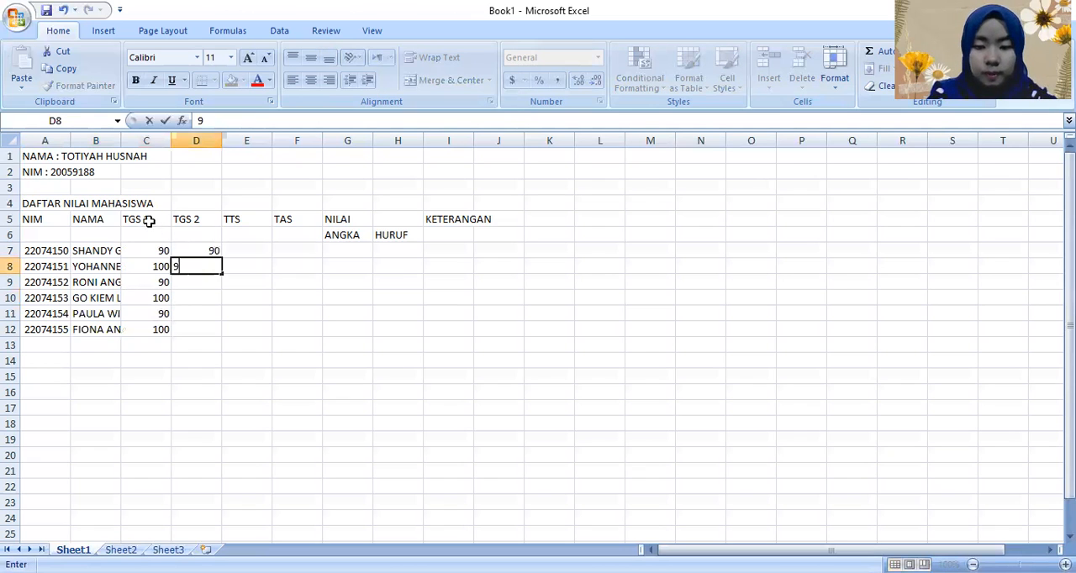
pyautogui.press('Return')
pyautogui.write('80')
pyautogui.press('Return')
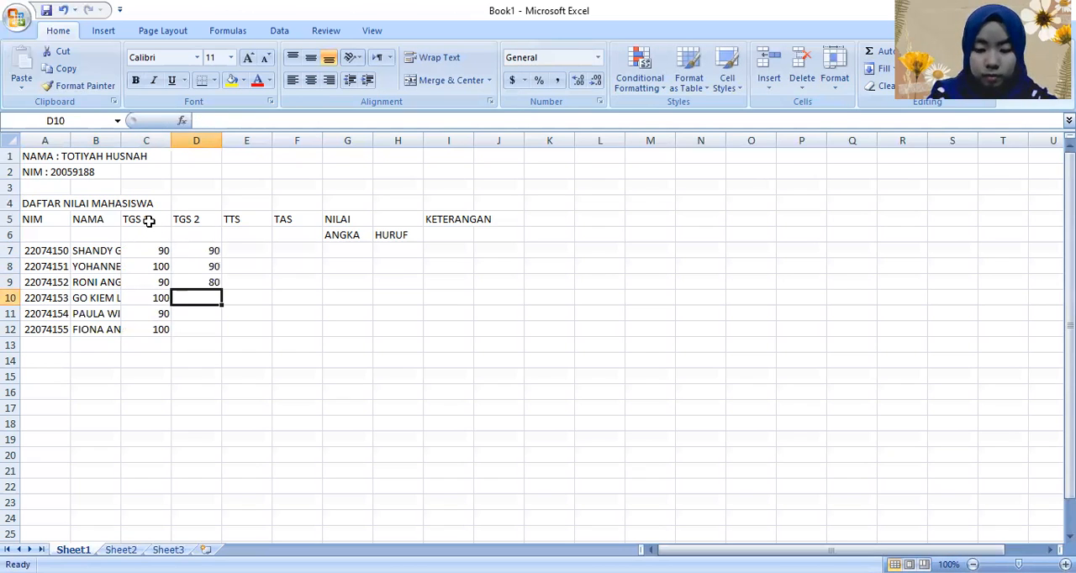
# Step: Fill in the last three TGS 2 scores in D10 to D12 with 100, 80 and 90
pyautogui.write('100')
pyautogui.press('Return')
pyautogui.write('8')
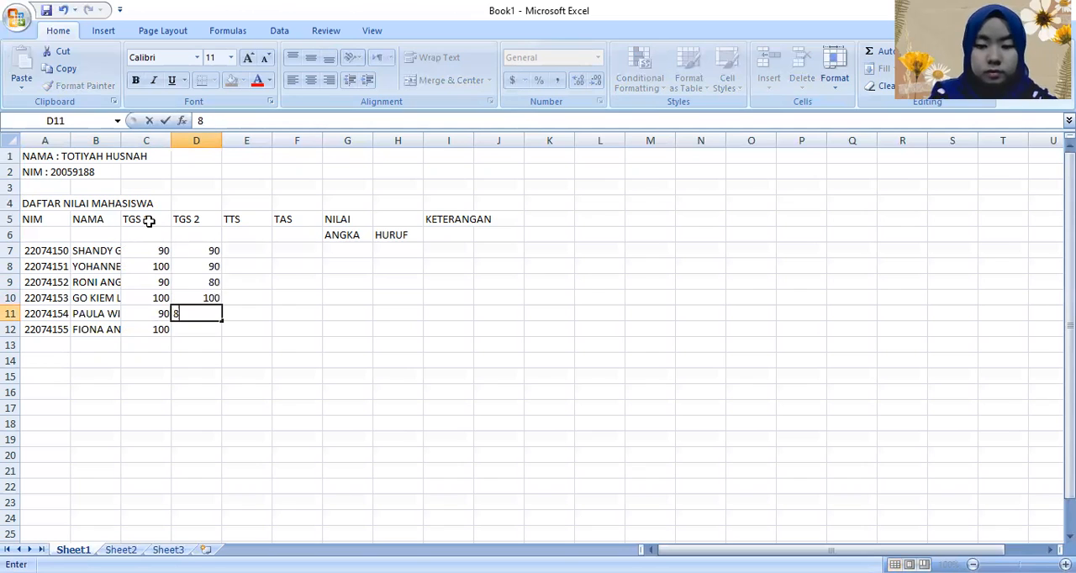
pyautogui.write('0')
pyautogui.press('Return')
pyautogui.write('90')
pyautogui.press('Right')
# Step: Enter the first three students' TTS scores in E7 to E9 as 40, 60 and 75
pyautogui.press('Up')
pyautogui.press('Up')
pyautogui.press('Up')
pyautogui.press('Up')
pyautogui.press('Up')
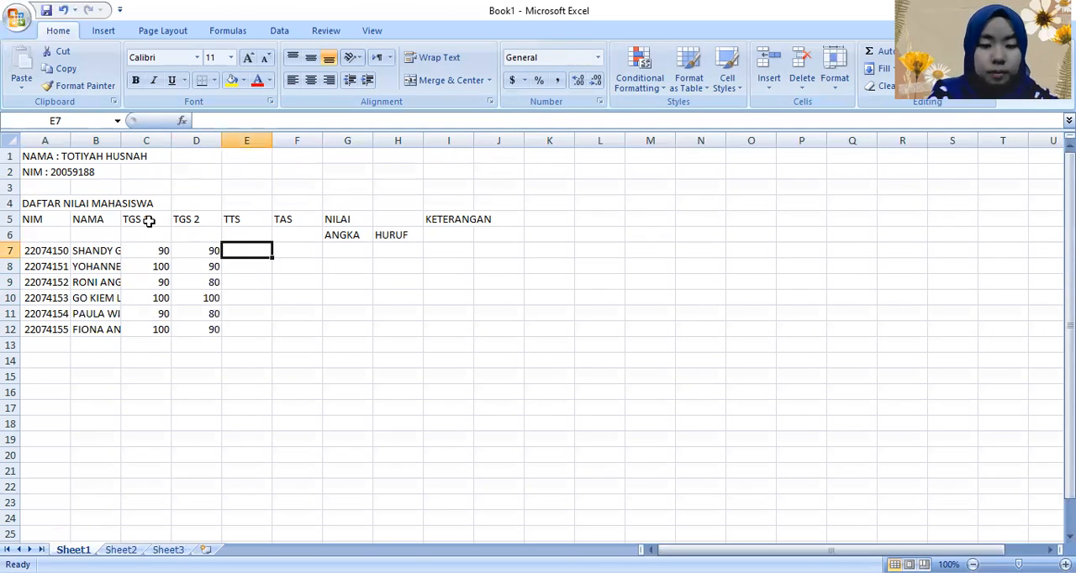
pyautogui.write('40')
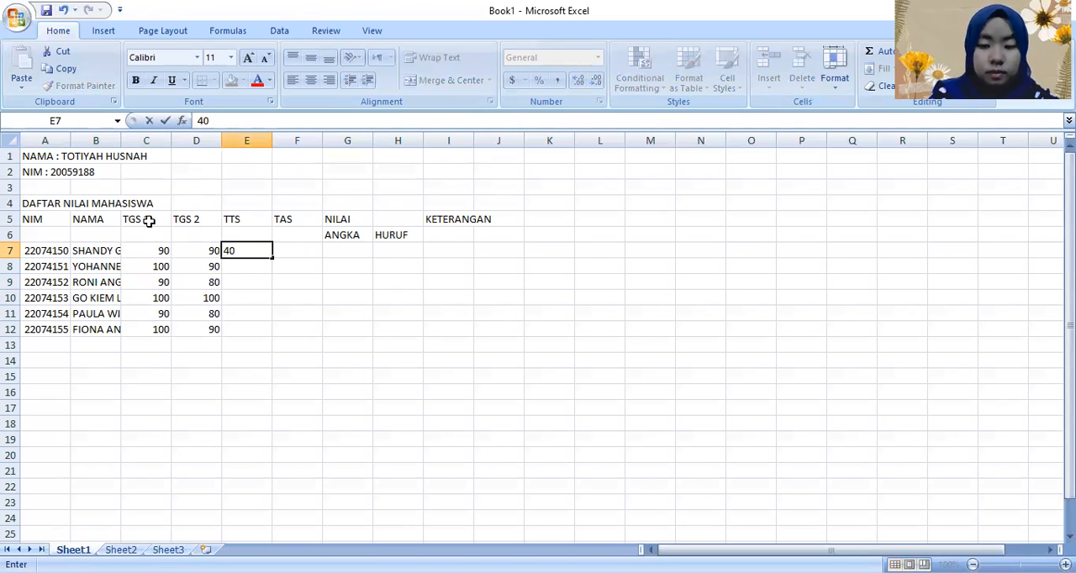
pyautogui.press('Return')
pyautogui.write('60')
pyautogui.press('Return')
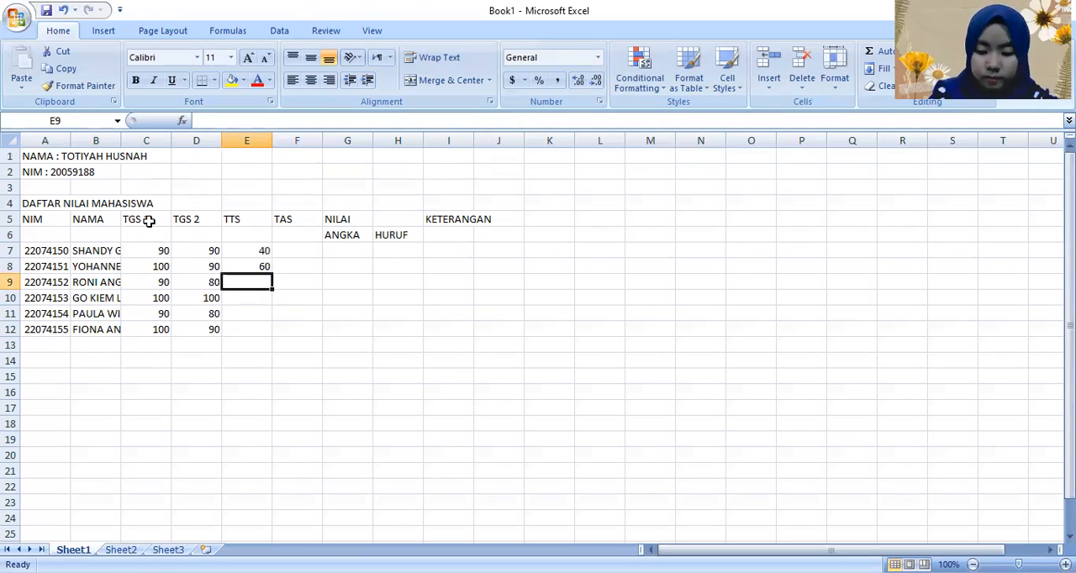
pyautogui.write('75')
pyautogui.press('Return')
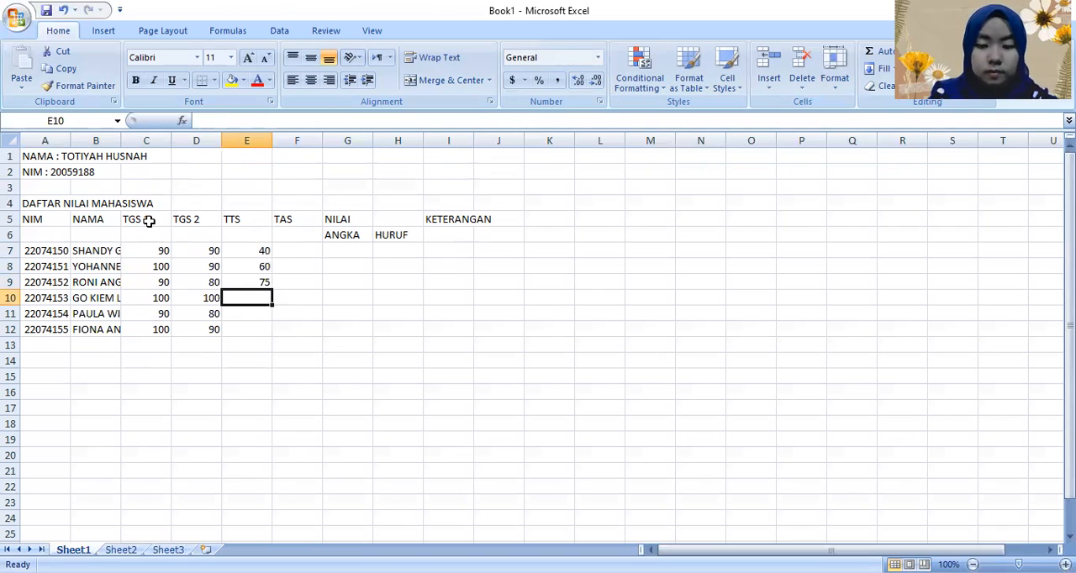
# Step: Fill in the last three TTS scores in E10 to E12 with 80, 70 and 70
pyautogui.write('80')
pyautogui.press('Return')
pyautogui.write('70')
pyautogui.press('Return')
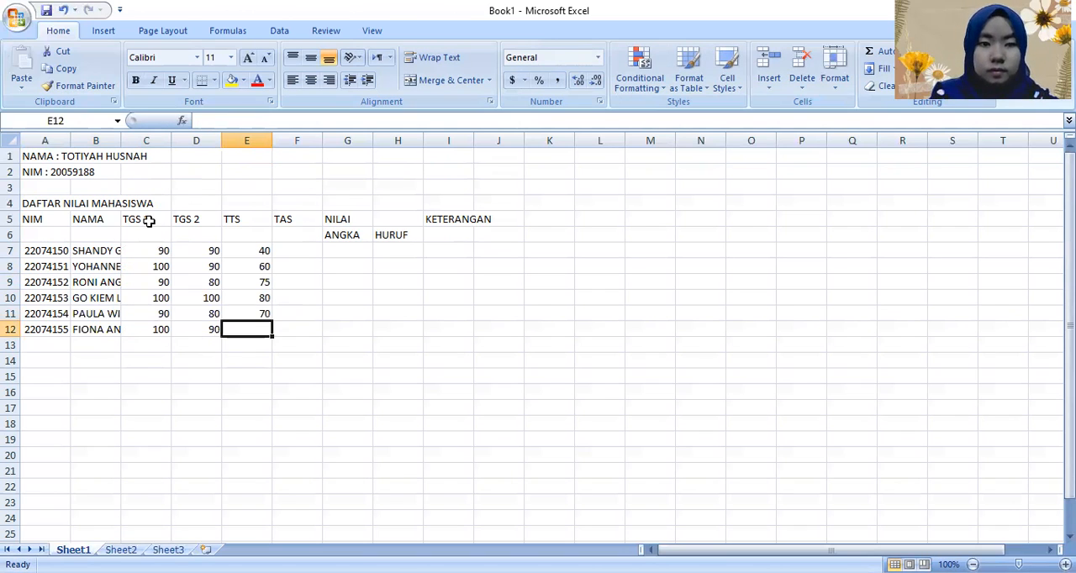
pyautogui.write('70')
pyautogui.press('Tab')
# Step: Enter the first three students' TAS scores in F7 to F9 as 40, 45 and 65
pyautogui.press('Up')
pyautogui.press('Up')
pyautogui.press('Up')
pyautogui.press('Up')
pyautogui.press('Up')
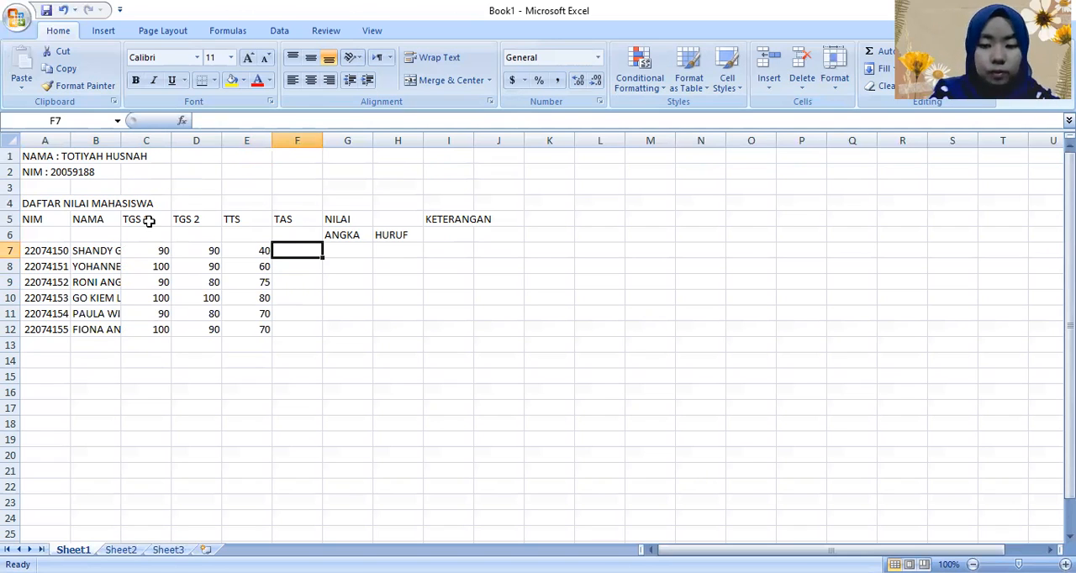
pyautogui.write('40')
pyautogui.press('Return')
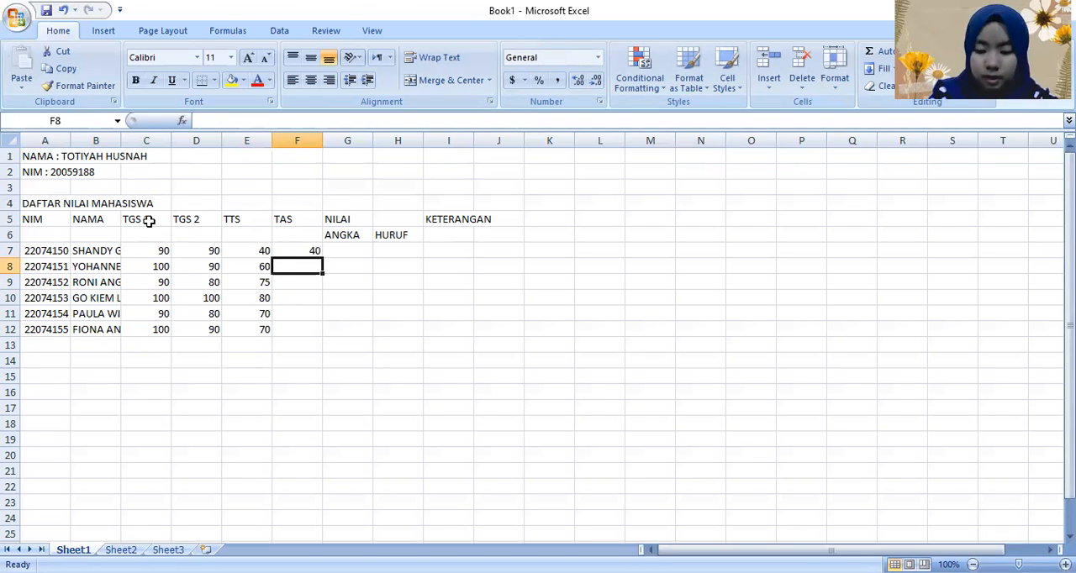
pyautogui.write('45')
pyautogui.press('Return')
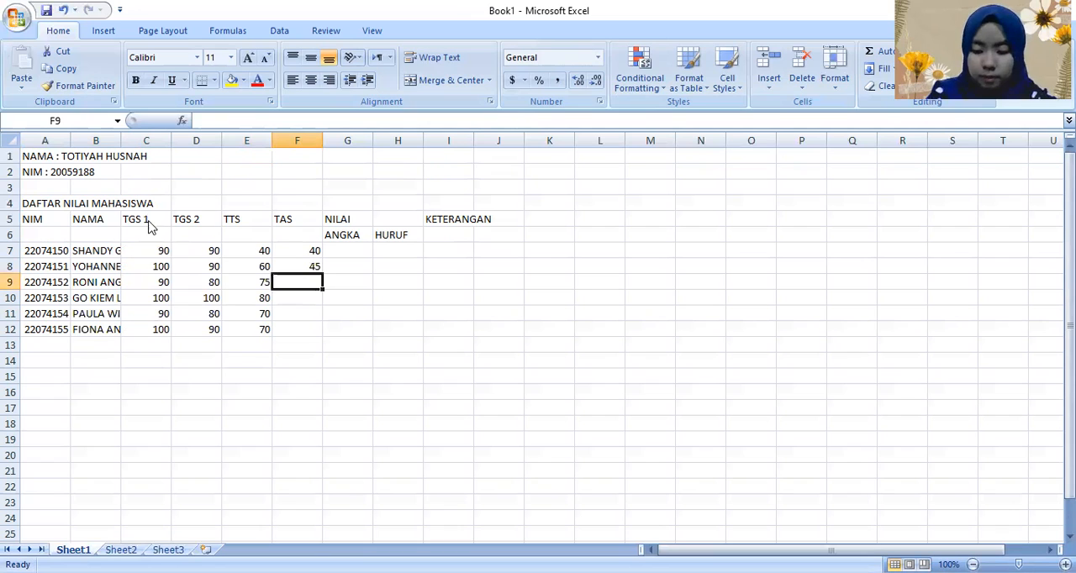
pyautogui.write('65')
pyautogui.press('Return')
# Step: Fill in the last three TAS scores in F10 to F12 with 100, 80 and 65
pyautogui.write('100')
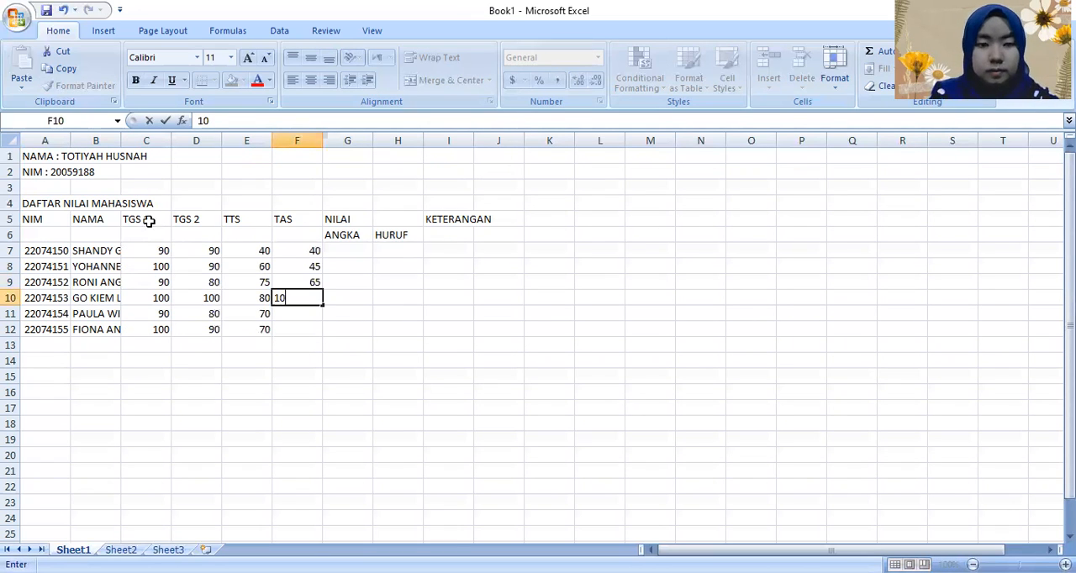
pyautogui.hotkey('ctrl', 'Return')
pyautogui.press('Return')
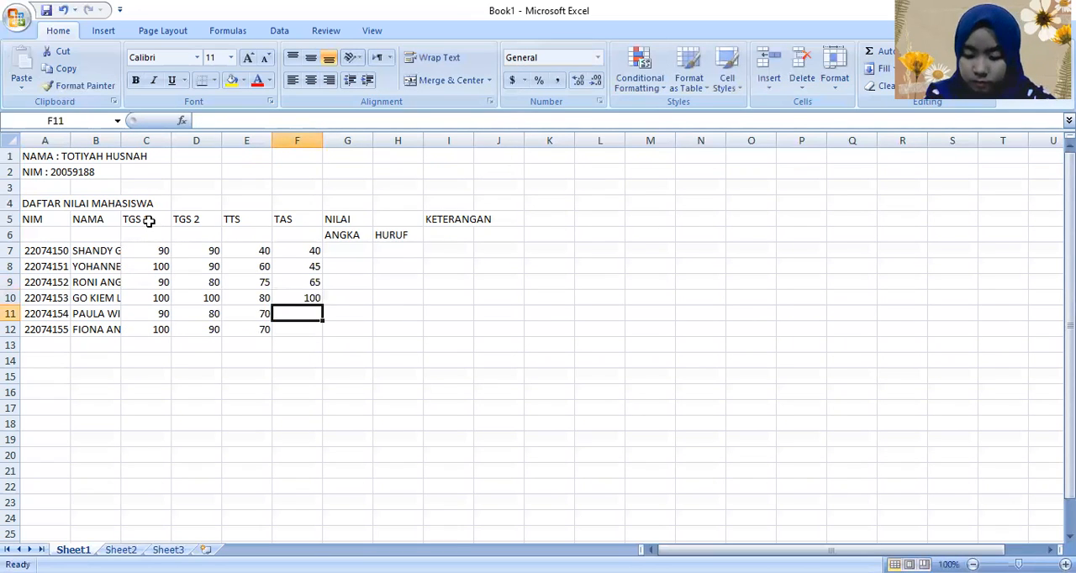
pyautogui.write('8')
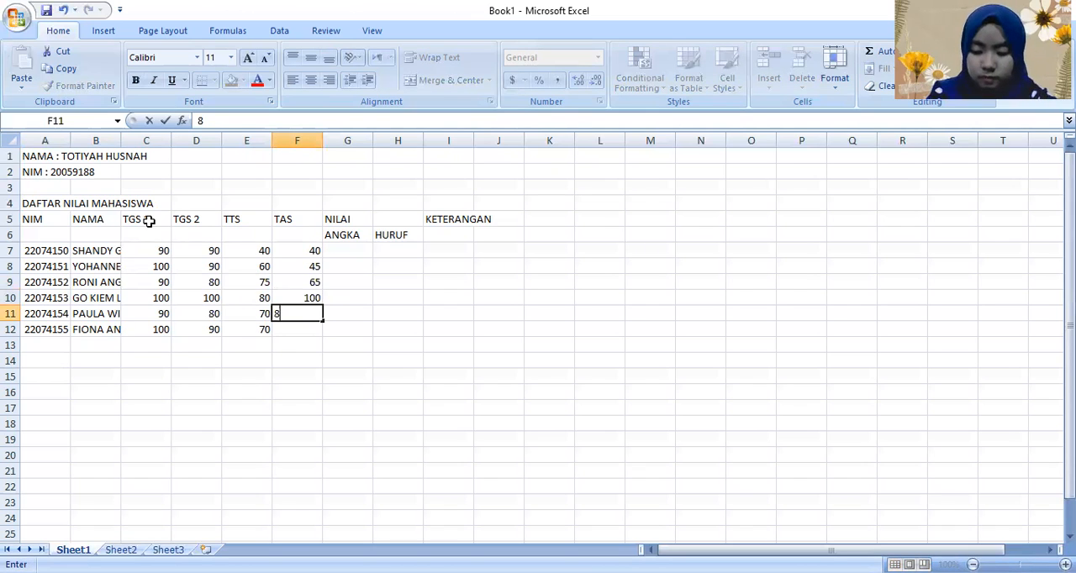
pyautogui.write('0')
pyautogui.press('Return')
pyautogui.write('64')
pyautogui.press('BackSpace')
pyautogui.write('5')
pyautogui.press('Tab')
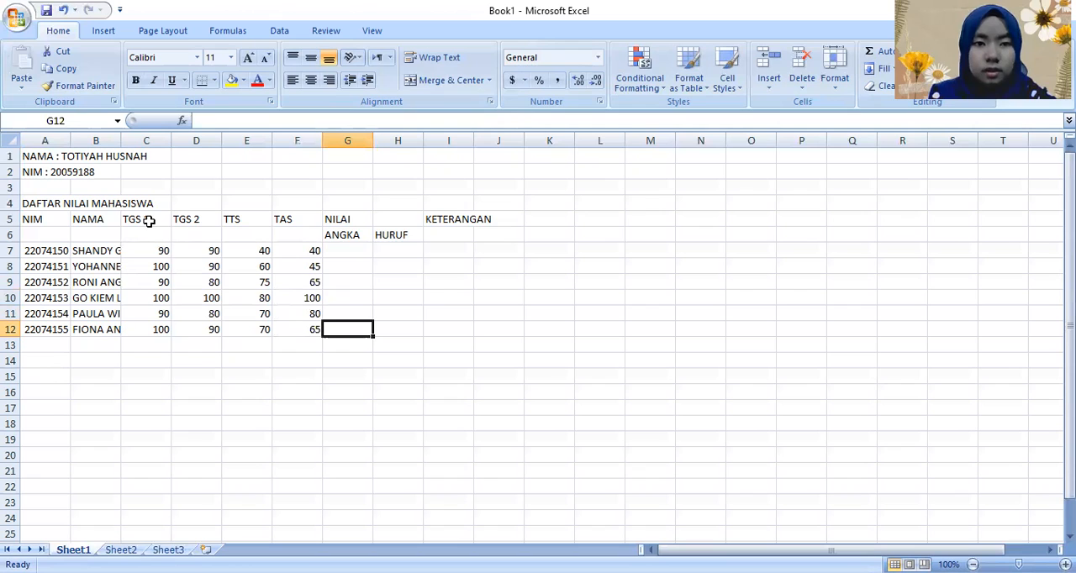
# Step: Enter the summary row label NILAI TERTINGGI in cell A13 below the last student number
pyautogui.press('Up')
pyautogui.press('Up')
pyautogui.press('Up')
pyautogui.press('Down')
pyautogui.press('Down')
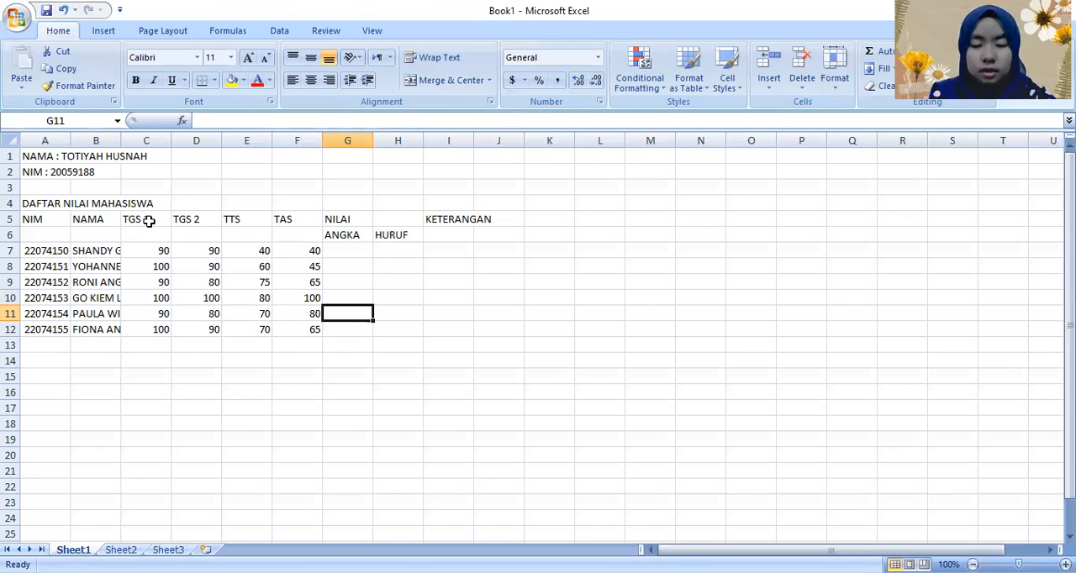
pyautogui.press('Down')
pyautogui.press('Down')
pyautogui.press('Left')
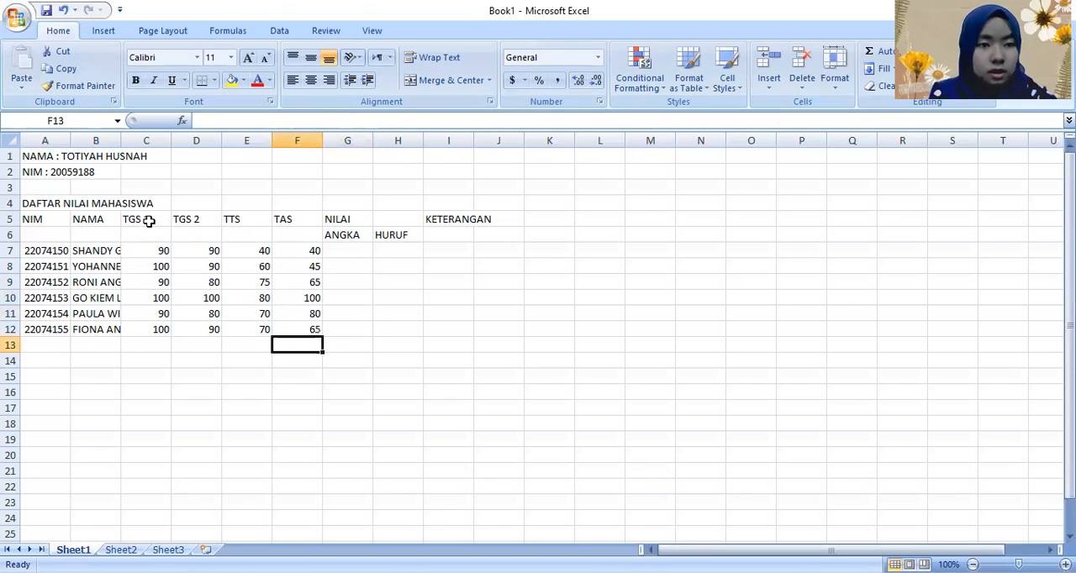
pyautogui.press('Home')
pyautogui.write('N')
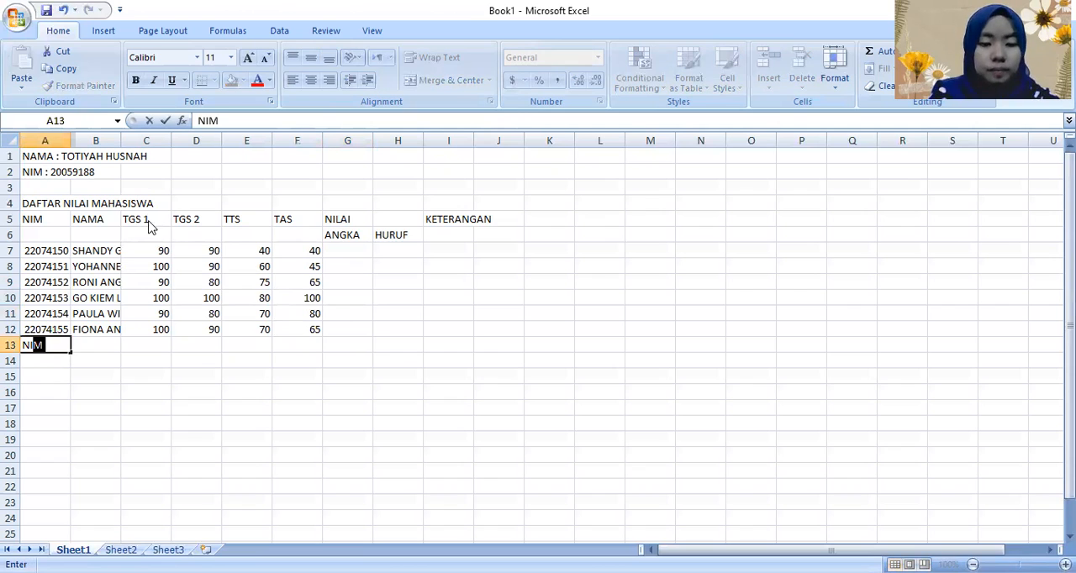
pyautogui.write('ILAI TERT')
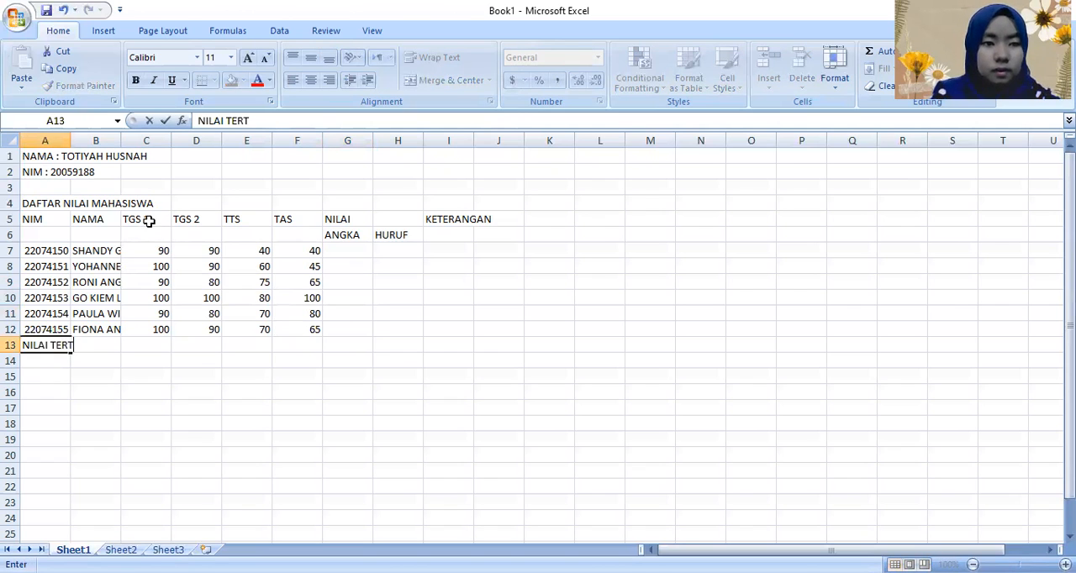
pyautogui.write('INGGI')
pyautogui.press('Return')
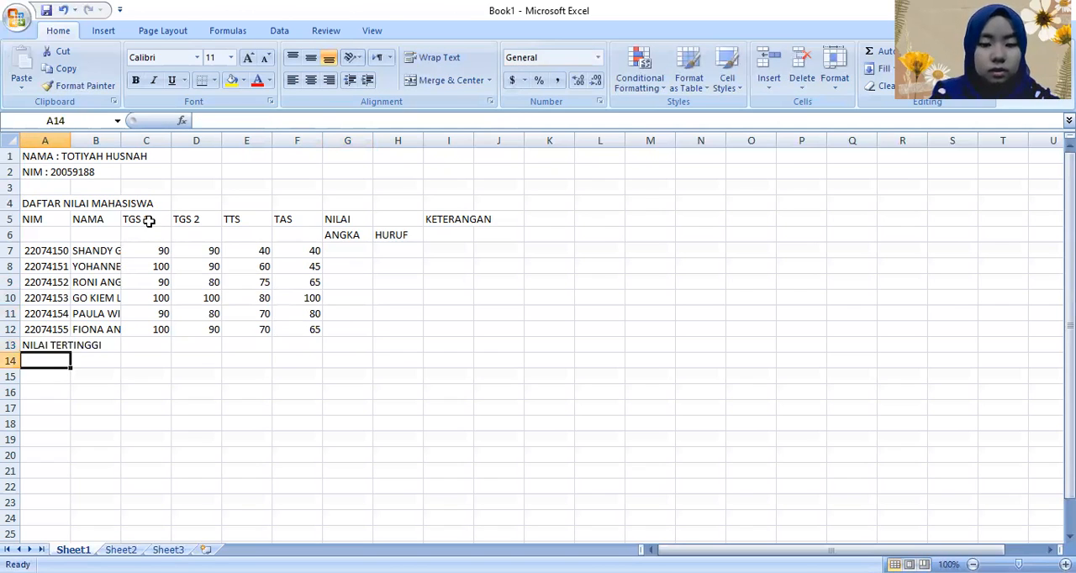
# Step: Add the summary row labels NILAI TERENDAH in A14 and RATA-RATA in A15
pyautogui.write('NILAI ')
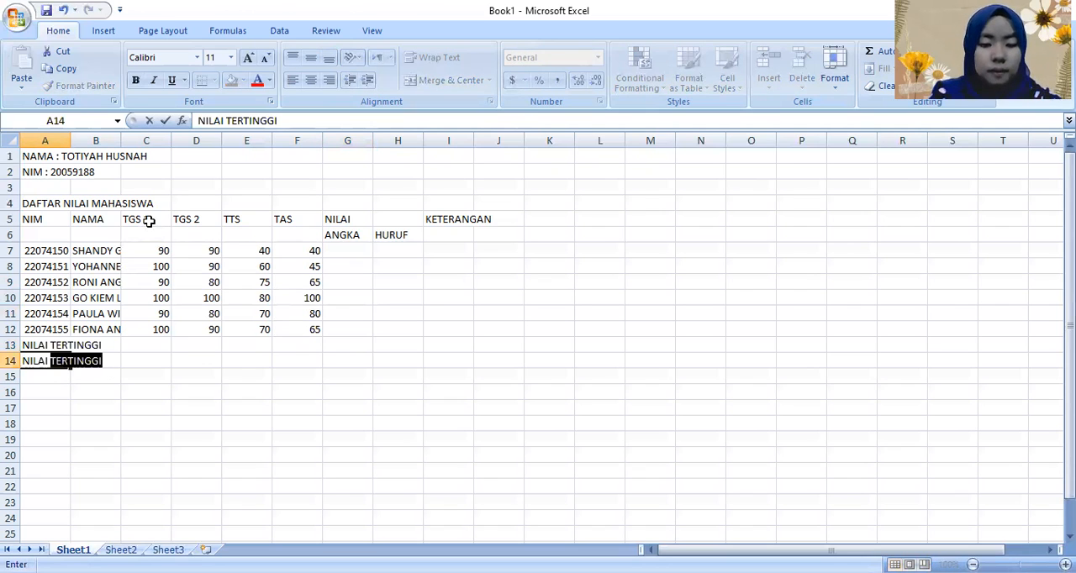
pyautogui.write('TERENDAH')
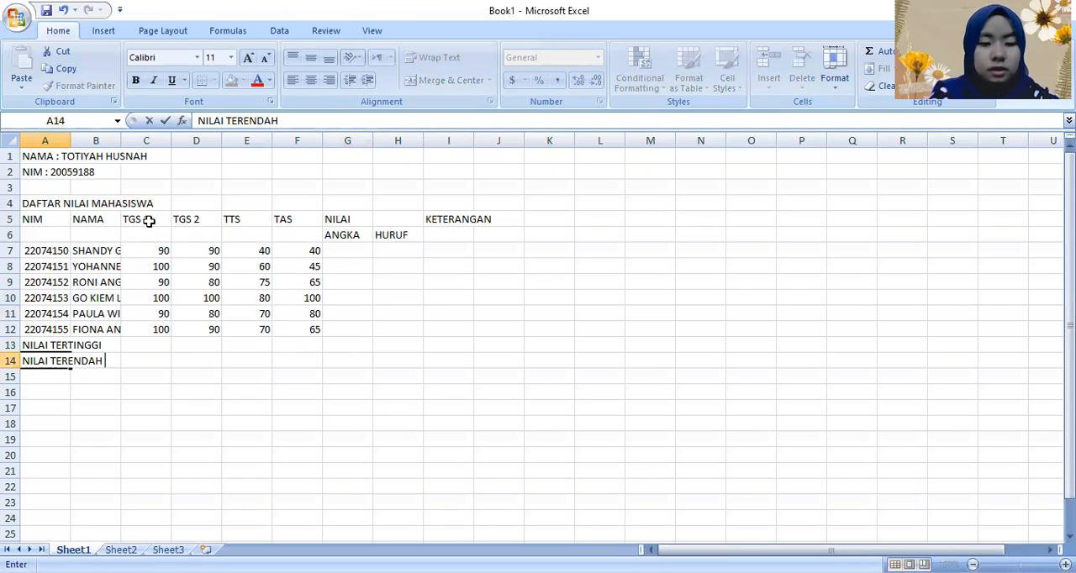
pyautogui.press('Return')
pyautogui.write('RATA-')
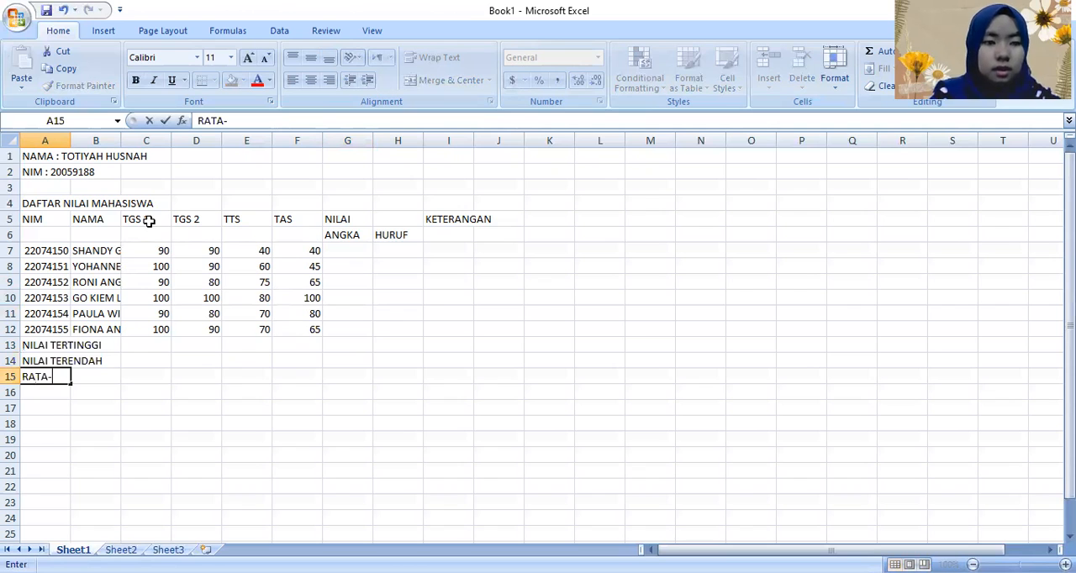
pyautogui.write('RATA')
pyautogui.press('Tab')
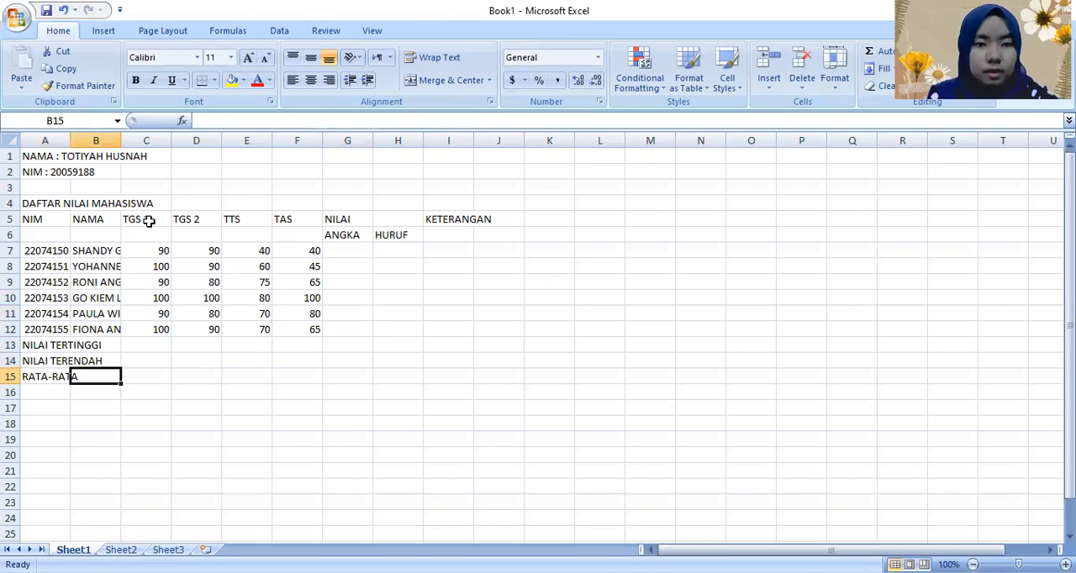
pyautogui.press('Tab')
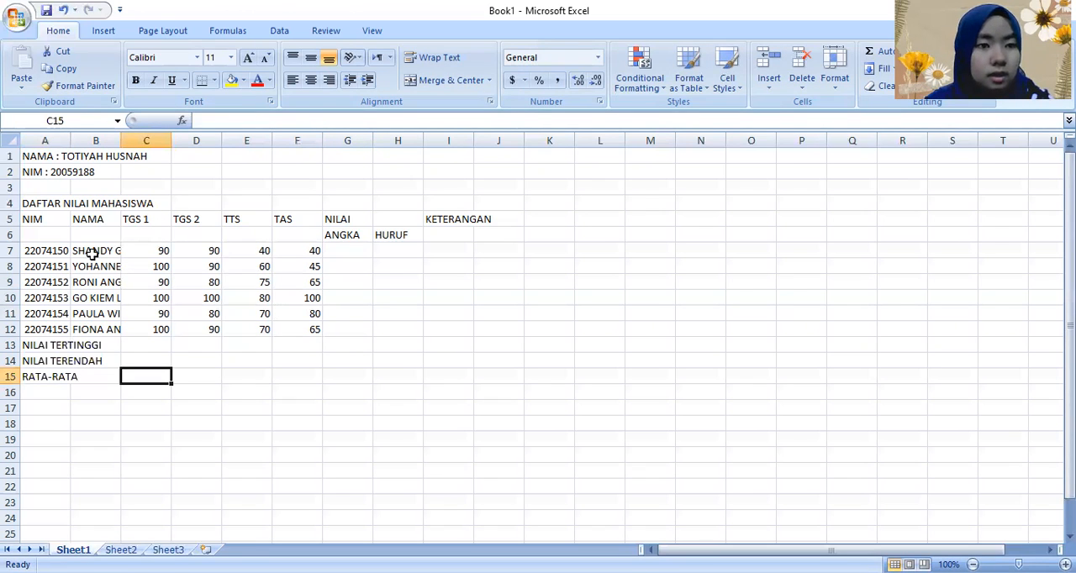
# Step: Apply all borders to the whole grade table in A4:I15
pyautogui.moveTo(54, 209)
pyautogui.mouseDown()
pyautogui.moveTo(351, 269)
pyautogui.moveTo(440, 332)
pyautogui.mouseUp()
pyautogui.moveTo(480, 370); pyautogui.dragTo(442, 370)
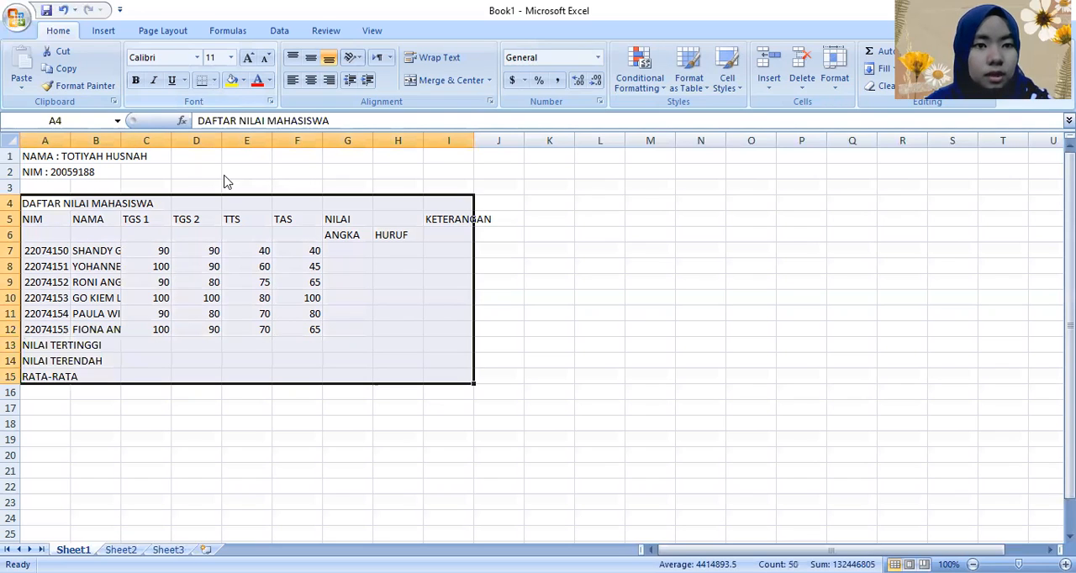
pyautogui.click(293, 444)
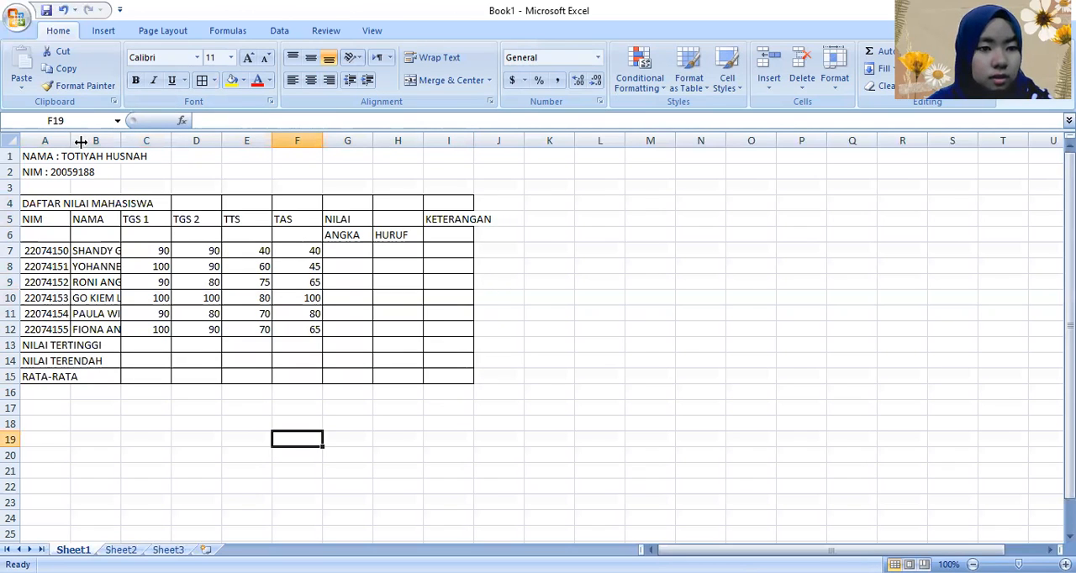
# Step: Widen columns A, B and I so the student numbers, full names and KETERANGAN header fit inside their cells
pyautogui.moveTo(81, 142); pyautogui.dragTo(93, 143)
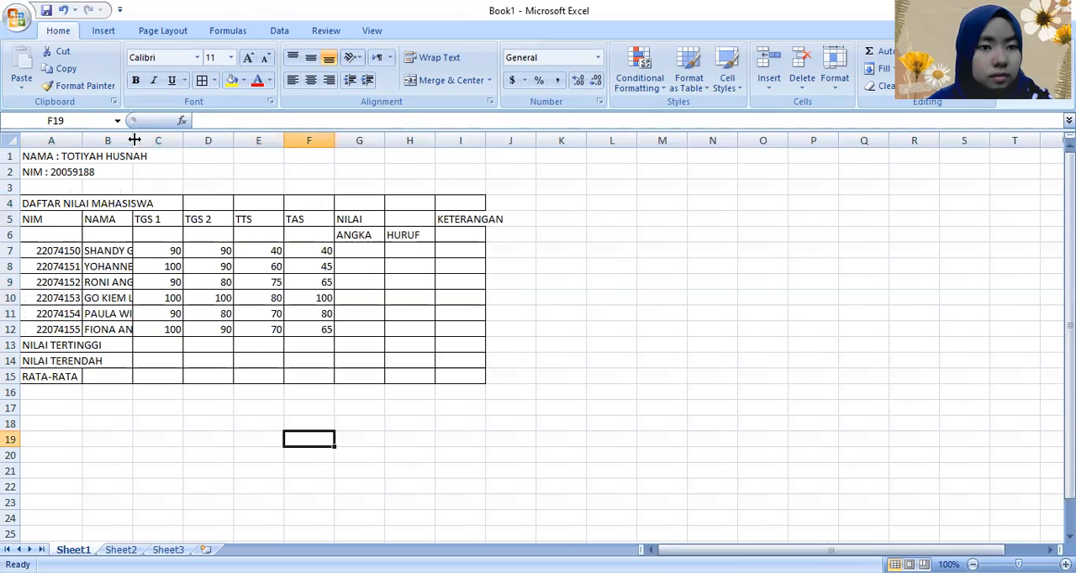
pyautogui.moveTo(154, 140); pyautogui.dragTo(191, 142)
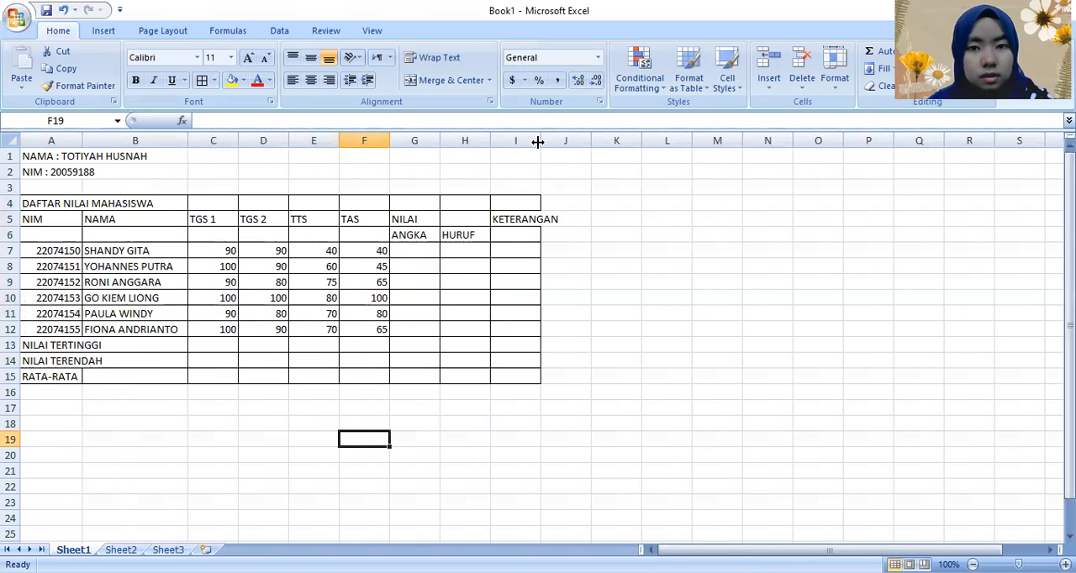
pyautogui.moveTo(537, 142); pyautogui.dragTo(566, 143)
pyautogui.click(430, 484)
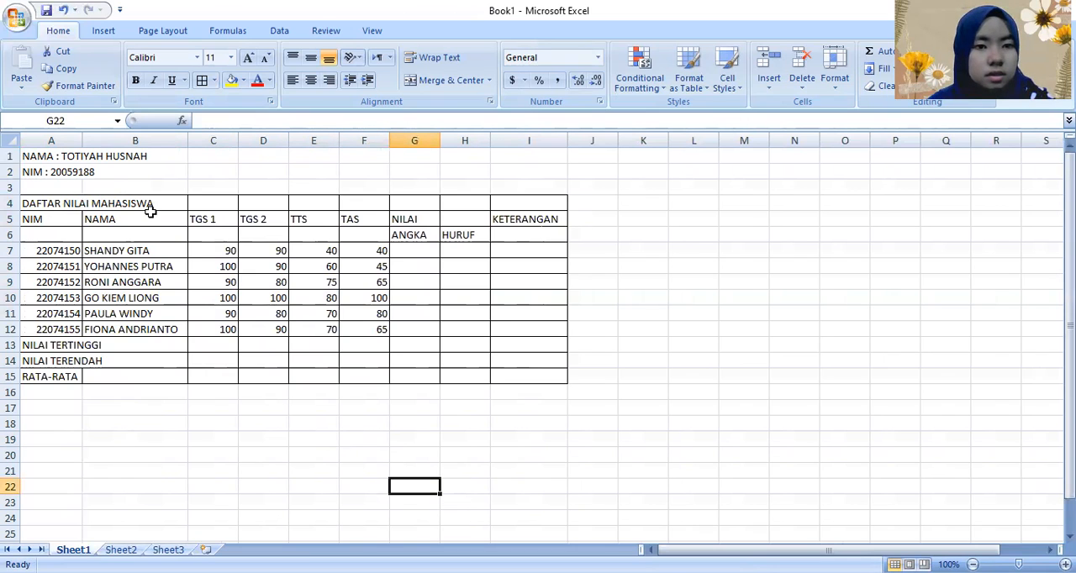
# Step: Merge and center the title DAFTAR NILAI MAHASISWA across A4:I4
pyautogui.moveTo(151, 205); pyautogui.dragTo(396, 204)
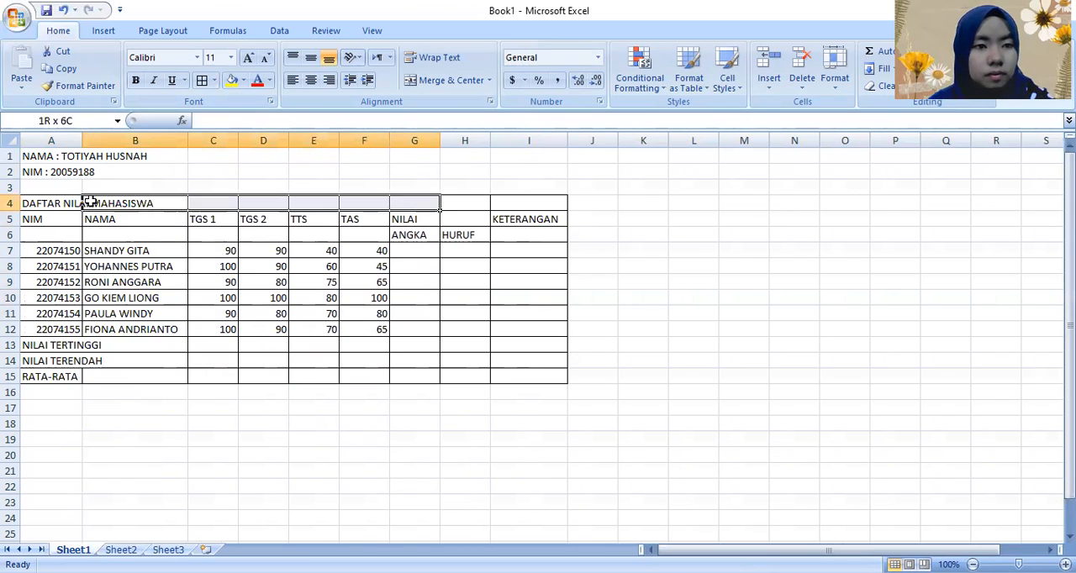
pyautogui.moveTo(52, 204); pyautogui.dragTo(541, 204)
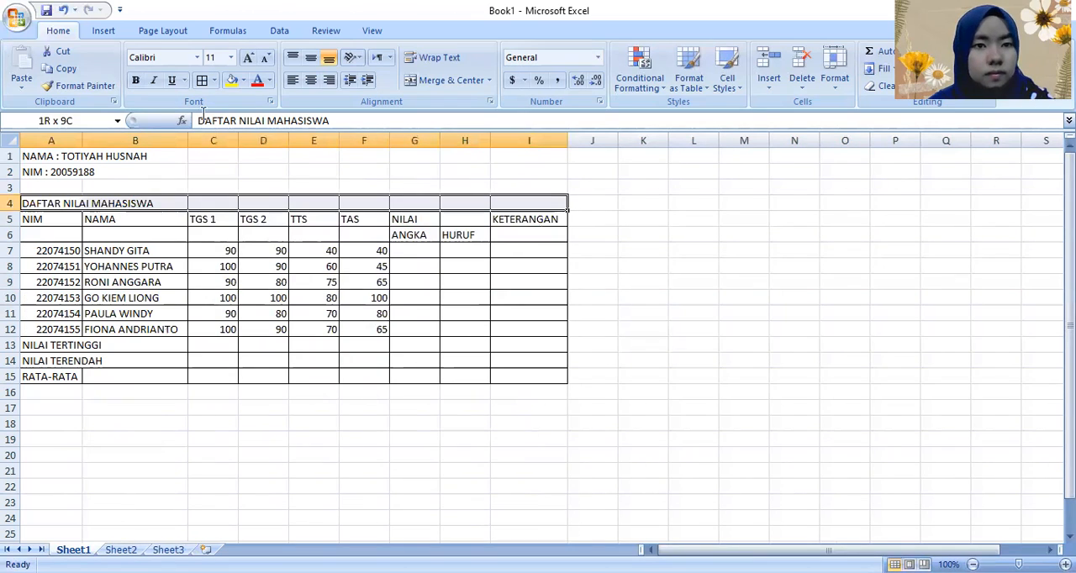
pyautogui.click(413, 84)
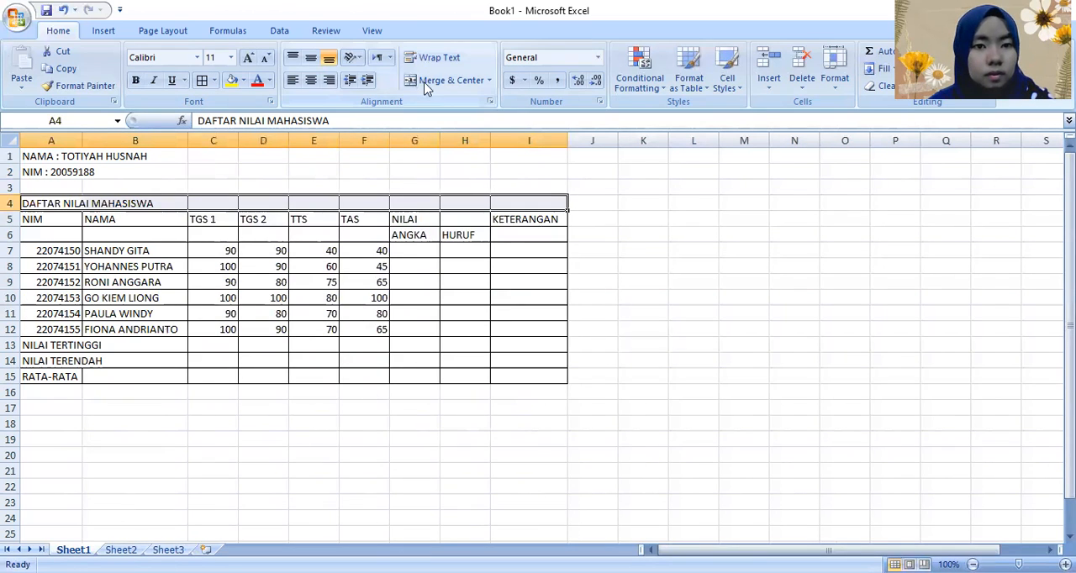
# Step: Center the contents of the table range A5:I15 horizontally
pyautogui.click(61, 223)
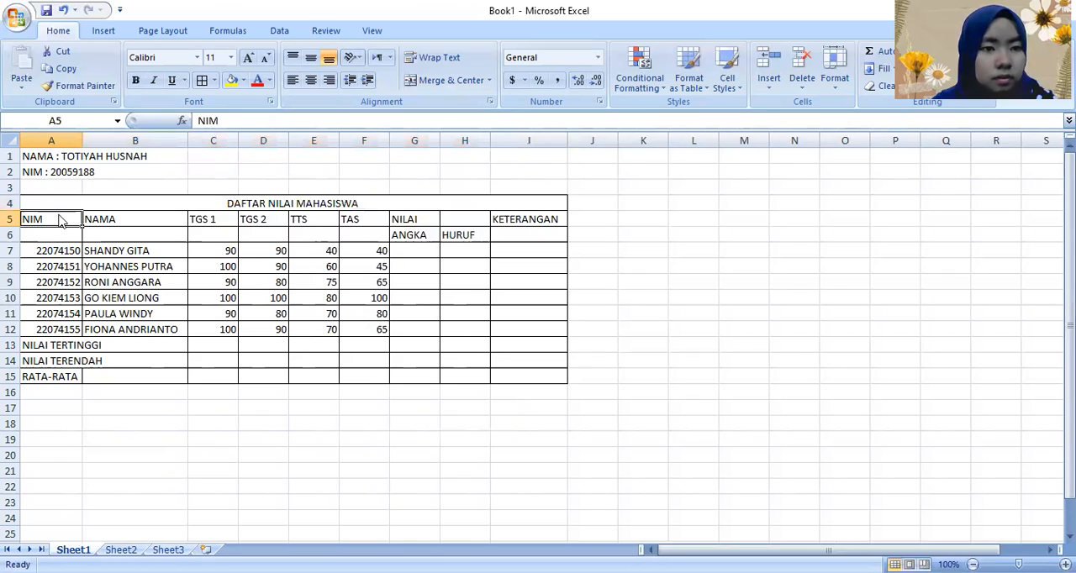
pyautogui.moveTo(59, 220); pyautogui.dragTo(336, 224)
pyautogui.moveTo(535, 335); pyautogui.dragTo(535, 377)
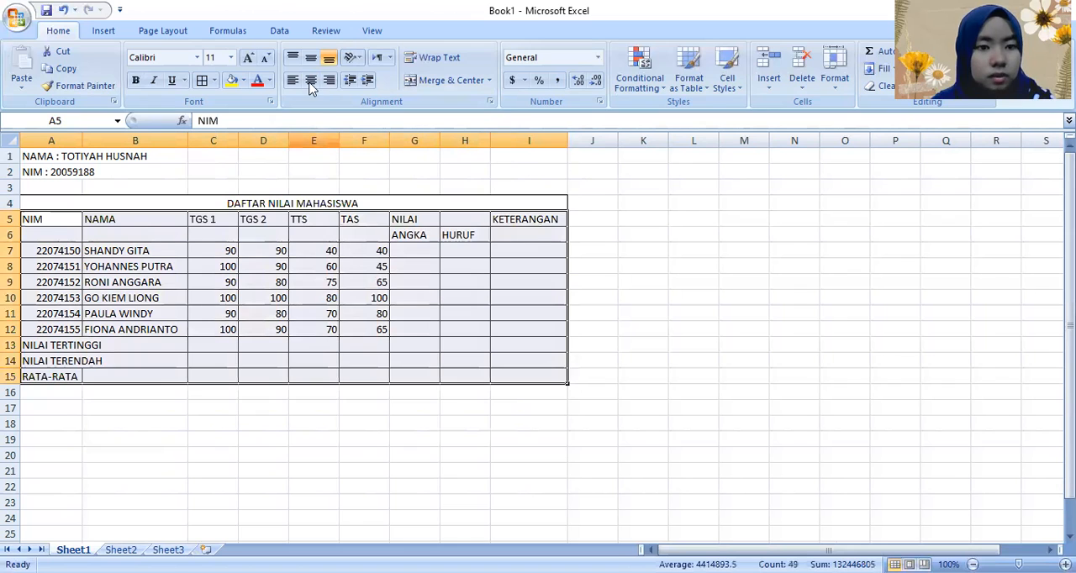
pyautogui.click(309, 83)
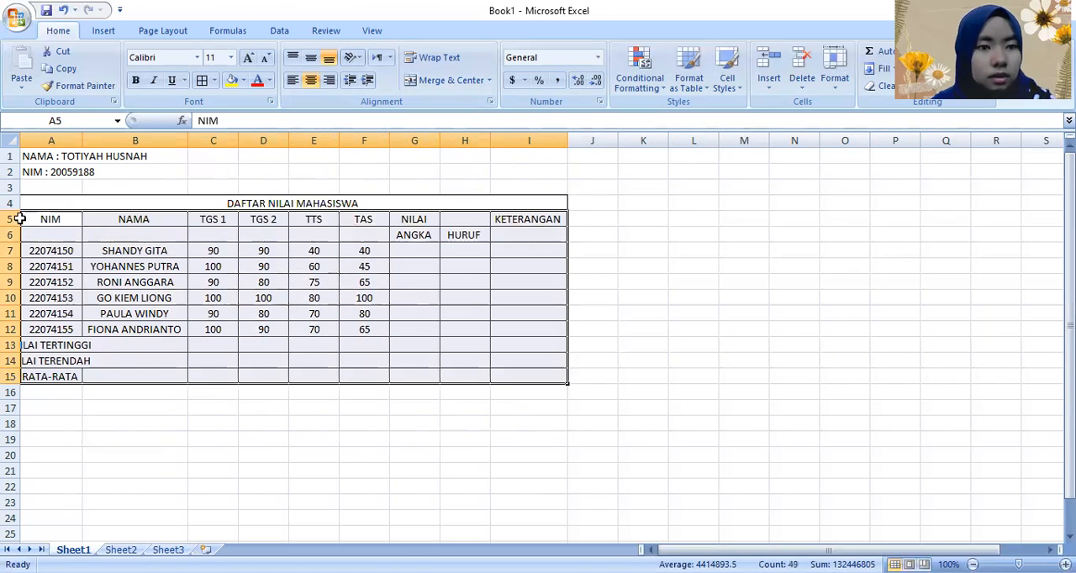
pyautogui.click(213, 424)
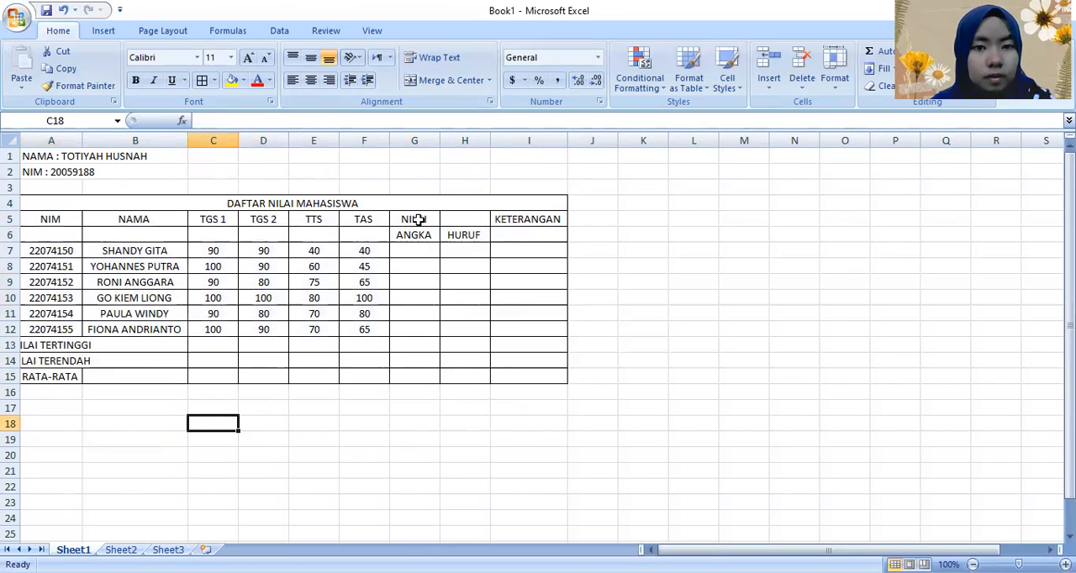
# Step: Merge and center NILAI across G5:H5, and the NIM, NAMA, TGS 1 and TGS 2 headers each over rows 5 and 6
pyautogui.moveTo(418, 219); pyautogui.dragTo(472, 218)
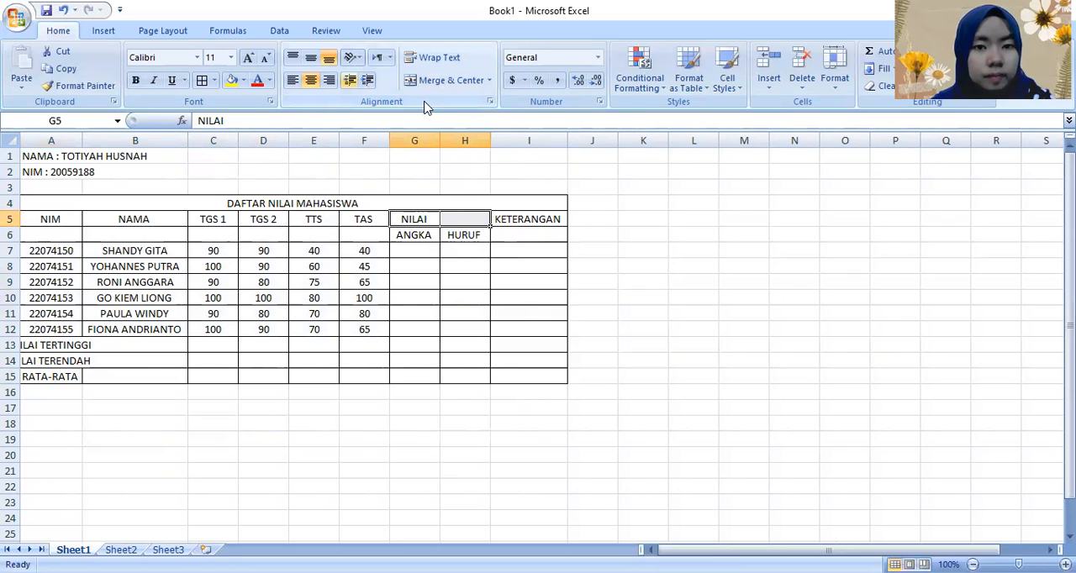
pyautogui.click(448, 81)
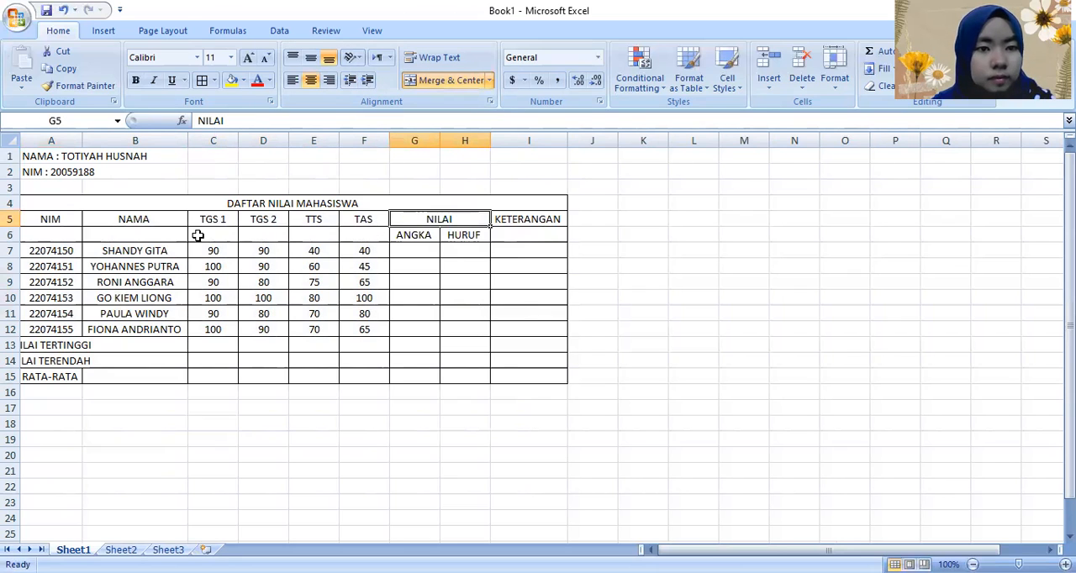
pyautogui.moveTo(51, 219); pyautogui.dragTo(51, 234)
pyautogui.click(452, 83)
pyautogui.moveTo(168, 220); pyautogui.dragTo(265, 236)
pyautogui.click(432, 83)
pyautogui.click(454, 81)
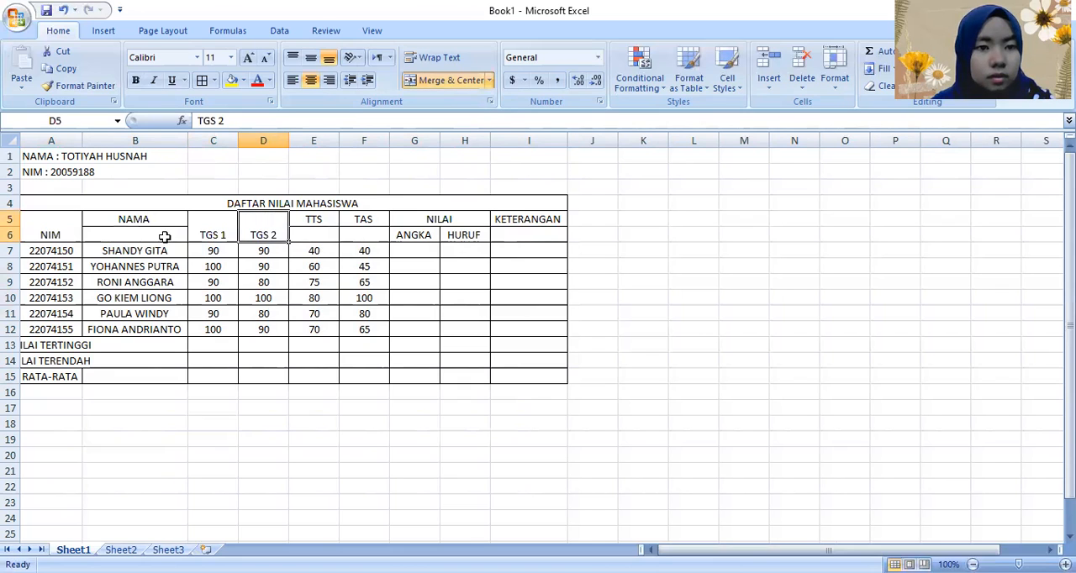
pyautogui.moveTo(165, 220); pyautogui.dragTo(165, 236)
pyautogui.click(444, 81)
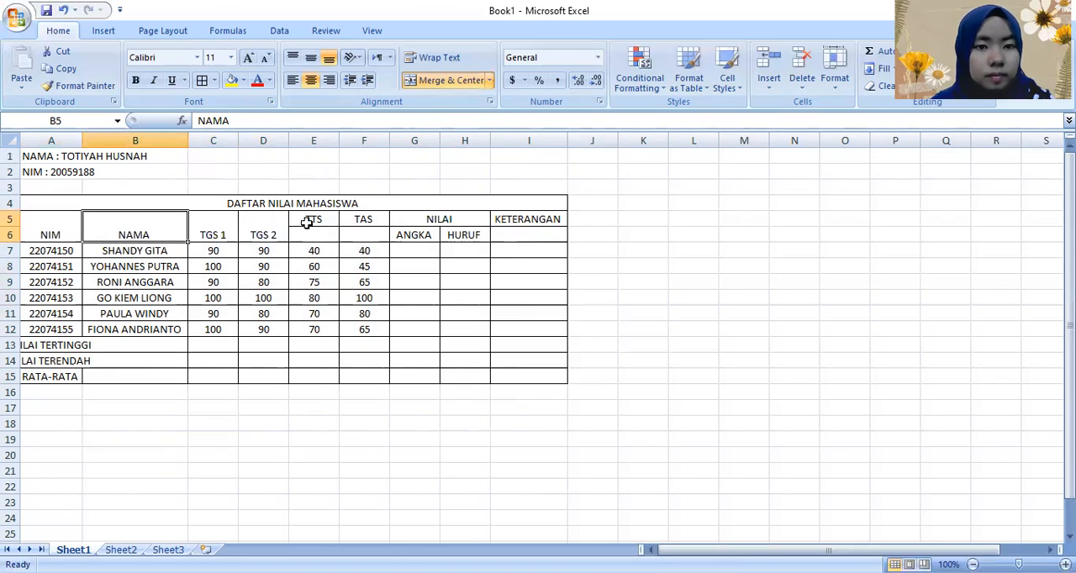
# Step: Merge and center the TTS, TAS and KETERANGAN headers each over rows 5 and 6
pyautogui.moveTo(308, 222); pyautogui.dragTo(311, 235)
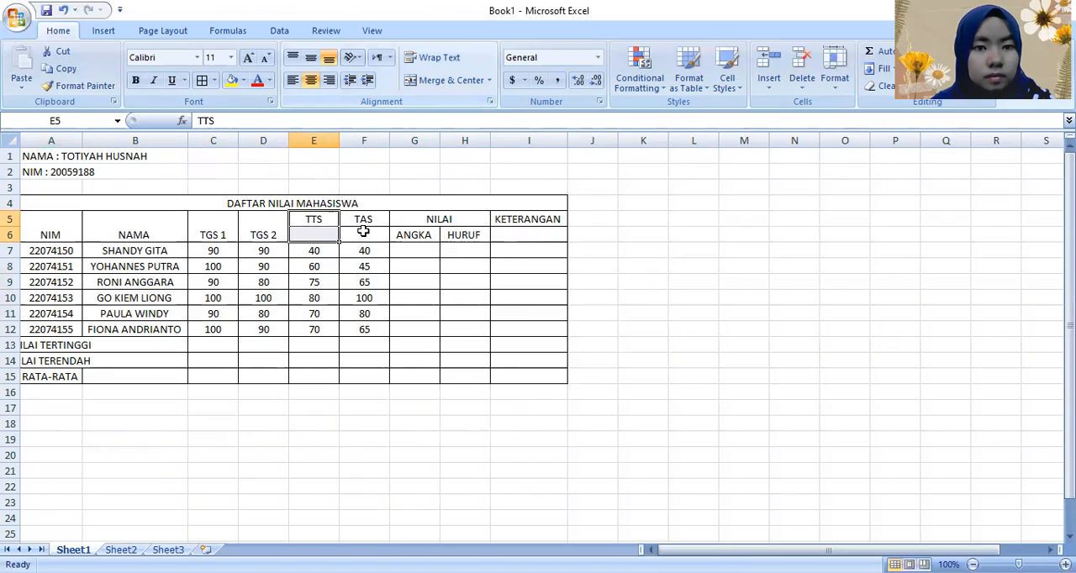
pyautogui.click(451, 84)
pyautogui.moveTo(372, 222); pyautogui.dragTo(374, 238)
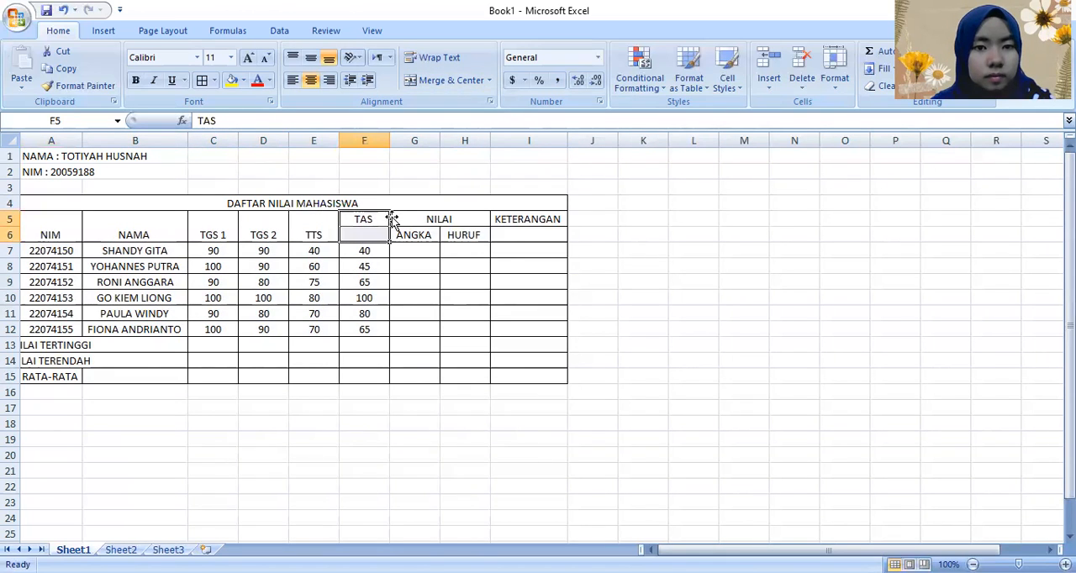
pyautogui.click(452, 84)
pyautogui.moveTo(531, 221); pyautogui.dragTo(533, 251)
pyautogui.moveTo(505, 215); pyautogui.dragTo(516, 234)
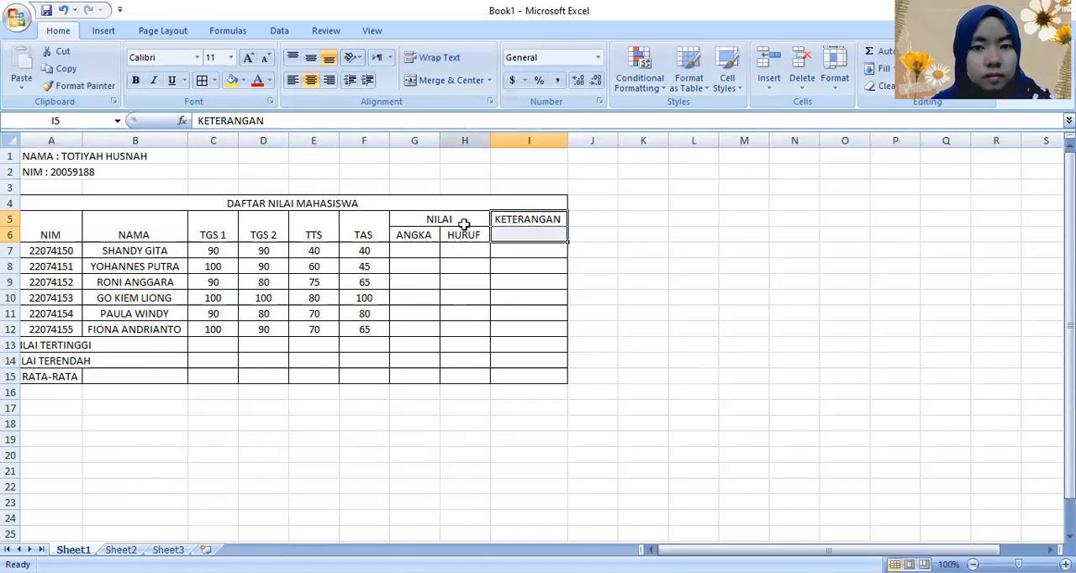
pyautogui.click(451, 83)
# Step: Middle-align the merged headers NIM to TAS and KETERANGAN vertically in rows 5 and 6
pyautogui.click(60, 225)
pyautogui.moveTo(479, 226); pyautogui.dragTo(385, 235)
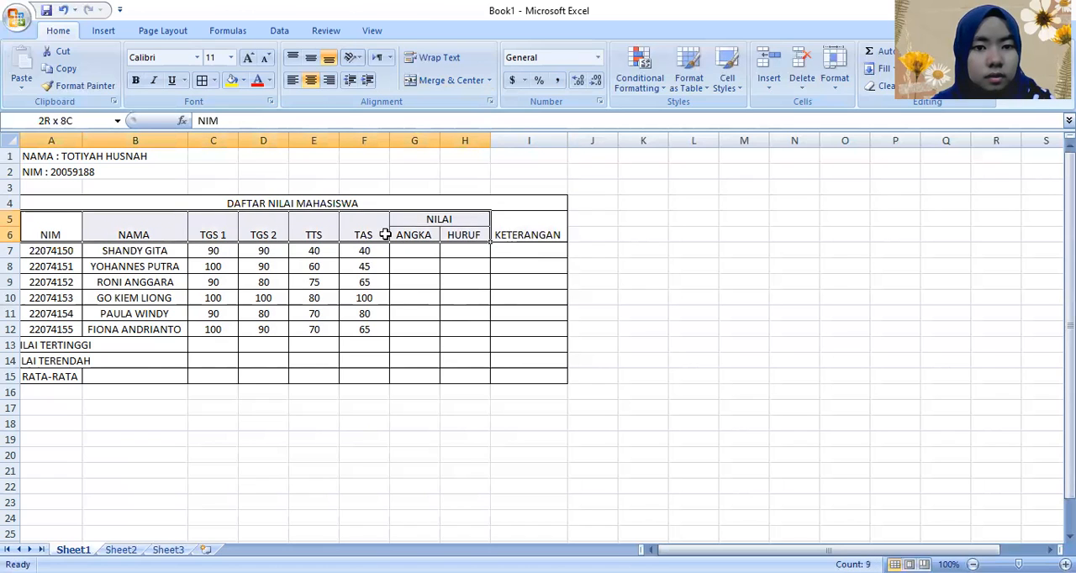
pyautogui.click(311, 61)
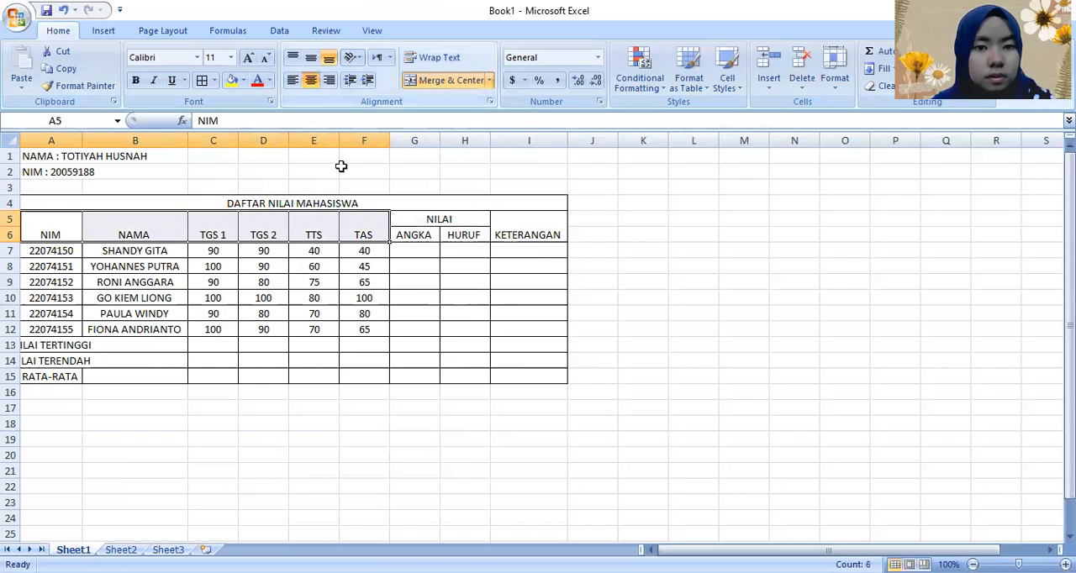
pyautogui.click(524, 221)
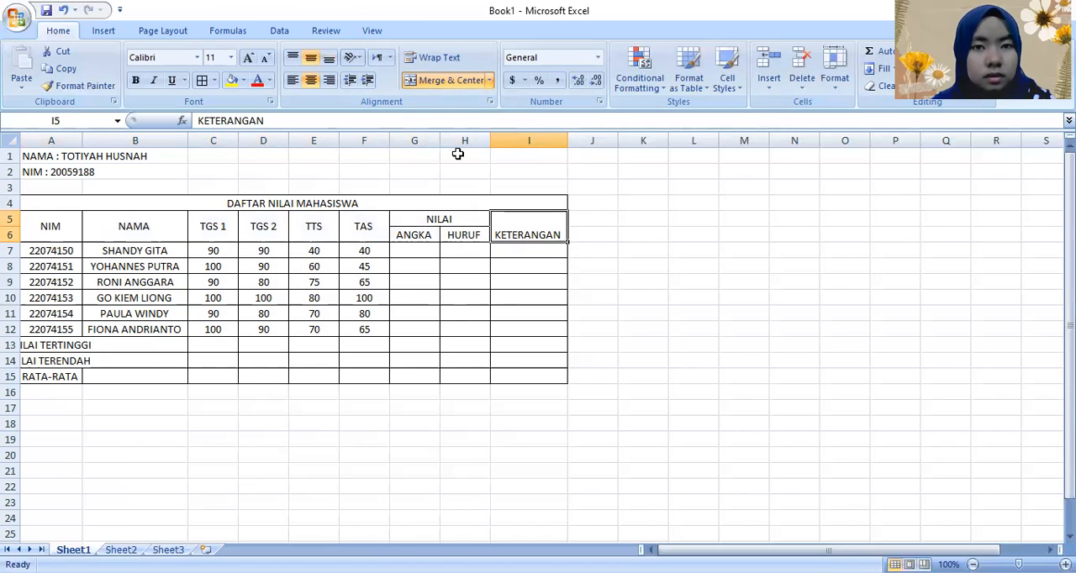
pyautogui.click(275, 434)
# Step: Merge and center the labels NILAI TERTINGGI, NILAI TERENDAH and RATA-RATA across columns A and B in rows 13 to 15
pyautogui.click(73, 345)
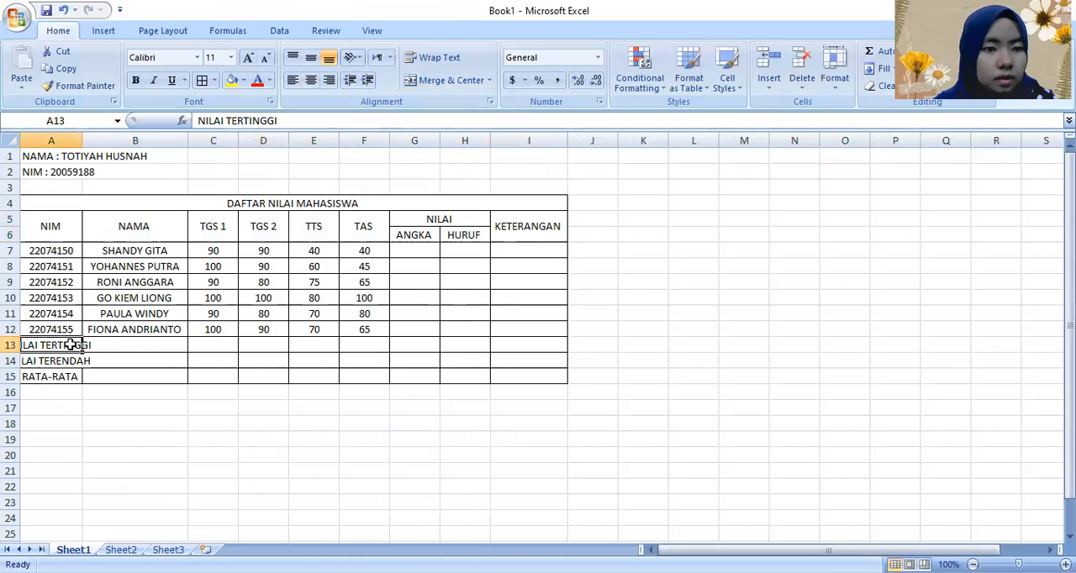
pyautogui.keyDown('shift'); pyautogui.click(177, 338); pyautogui.keyUp('shift')
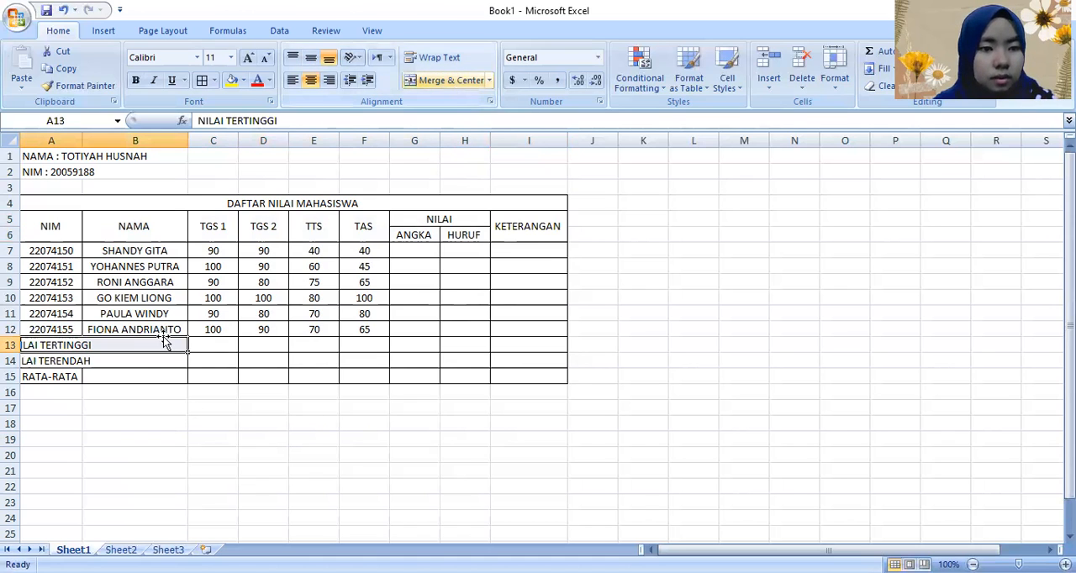
pyautogui.click(151, 359)
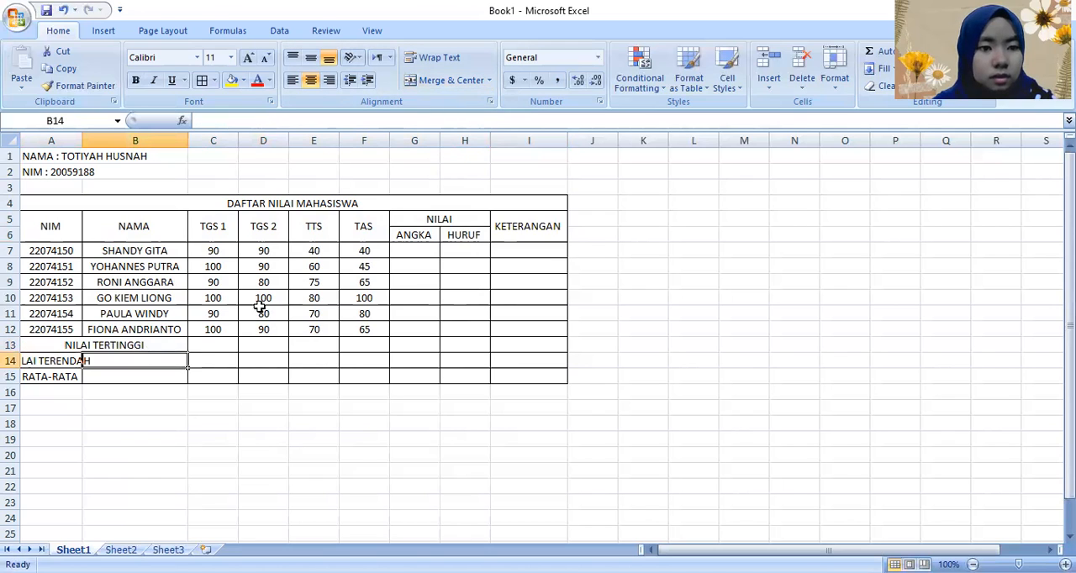
pyautogui.moveTo(75, 360); pyautogui.dragTo(144, 365)
pyautogui.moveTo(60, 375); pyautogui.dragTo(144, 382)
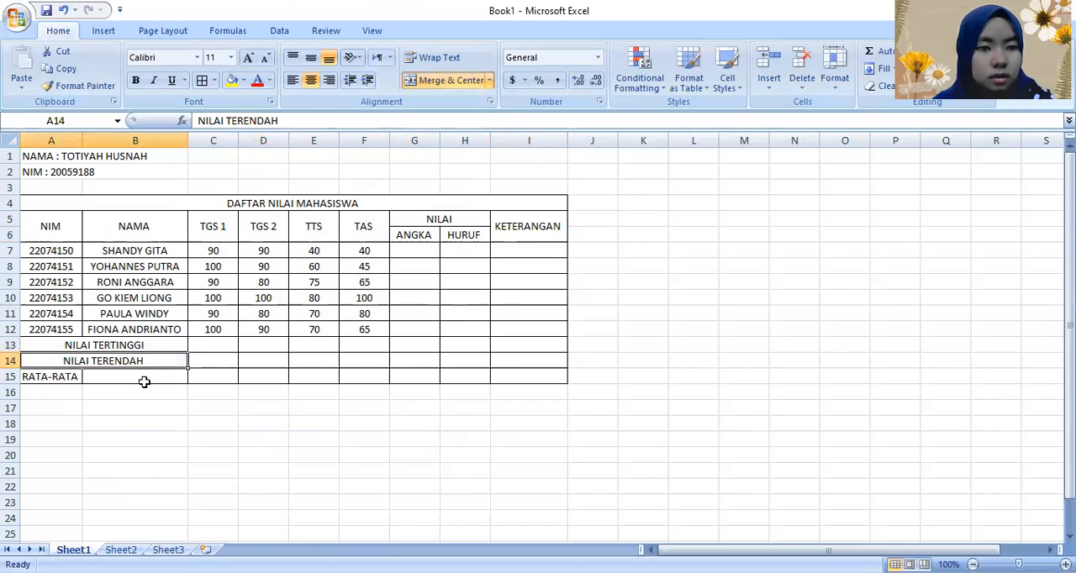
pyautogui.click(443, 80)
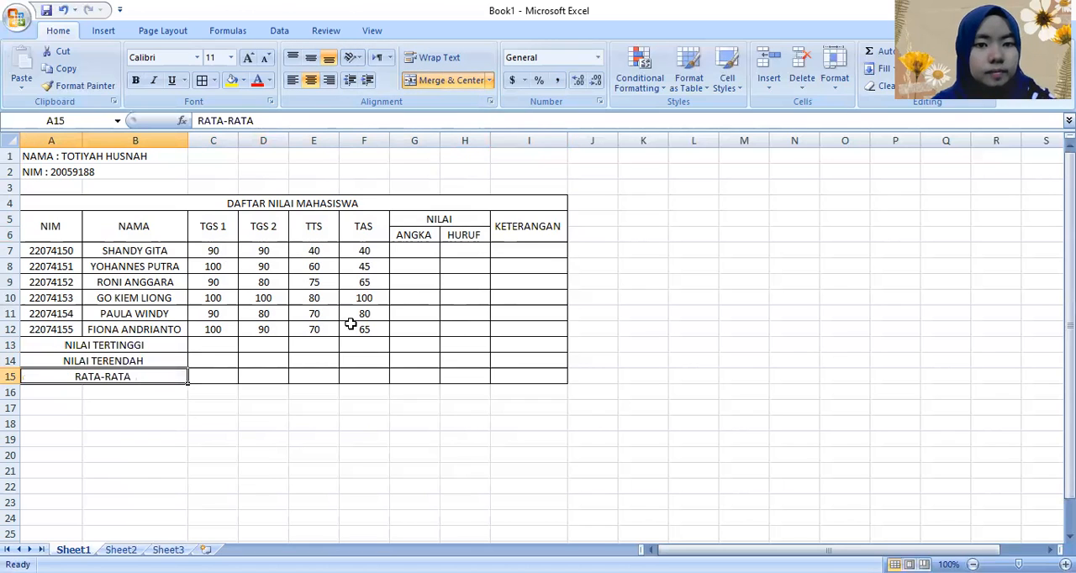
pyautogui.click(250, 471)
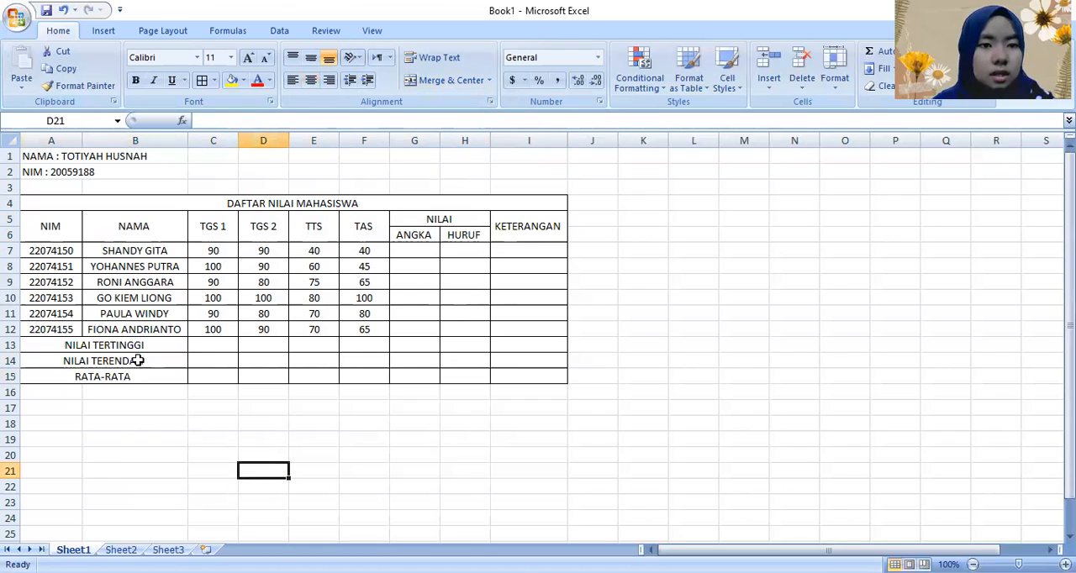
# Step: Make the table title and column headers in A4:I6 bold
pyautogui.moveTo(207, 205); pyautogui.dragTo(333, 152)
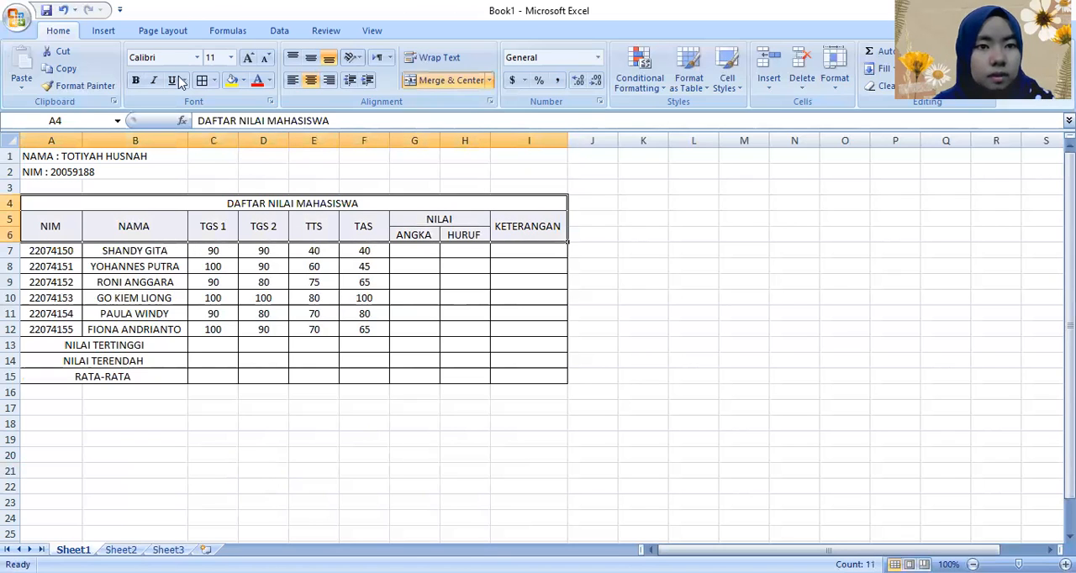
pyautogui.click(134, 82)
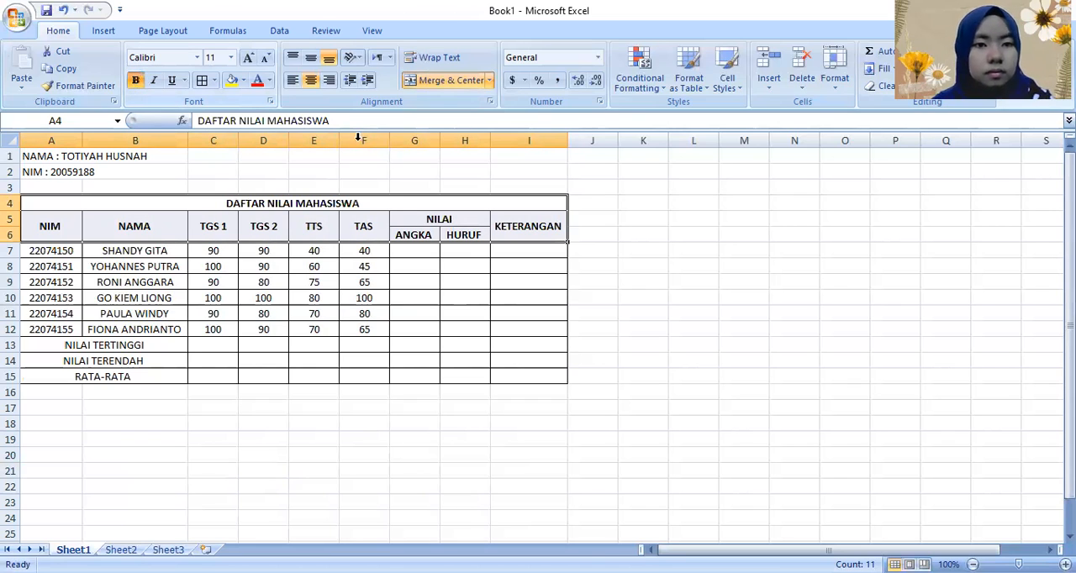
# Step: Fill the table title and column header cells A4:I6 with light blue
pyautogui.click(242, 80)
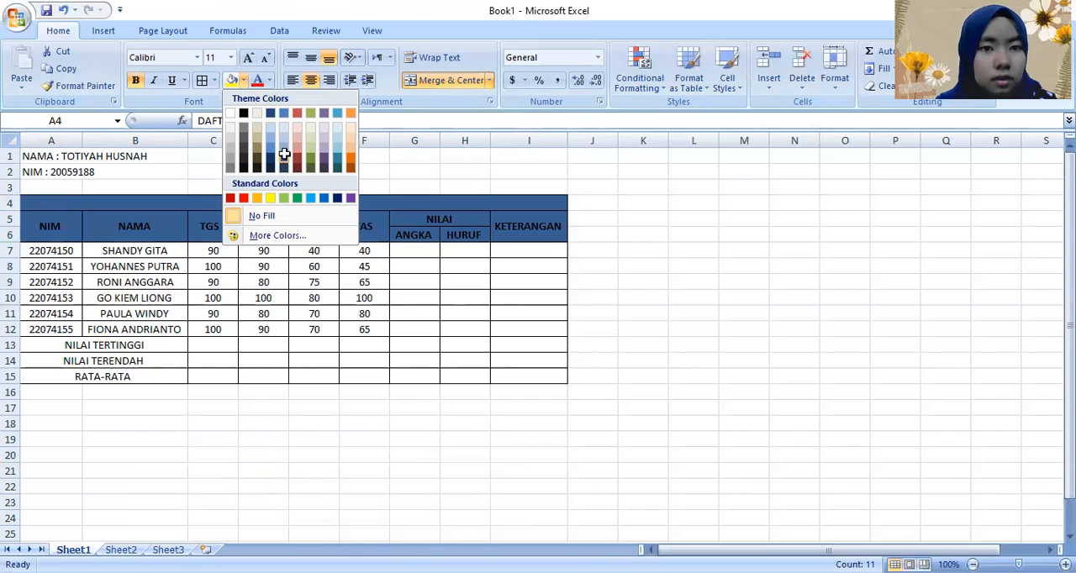
pyautogui.click(263, 144)
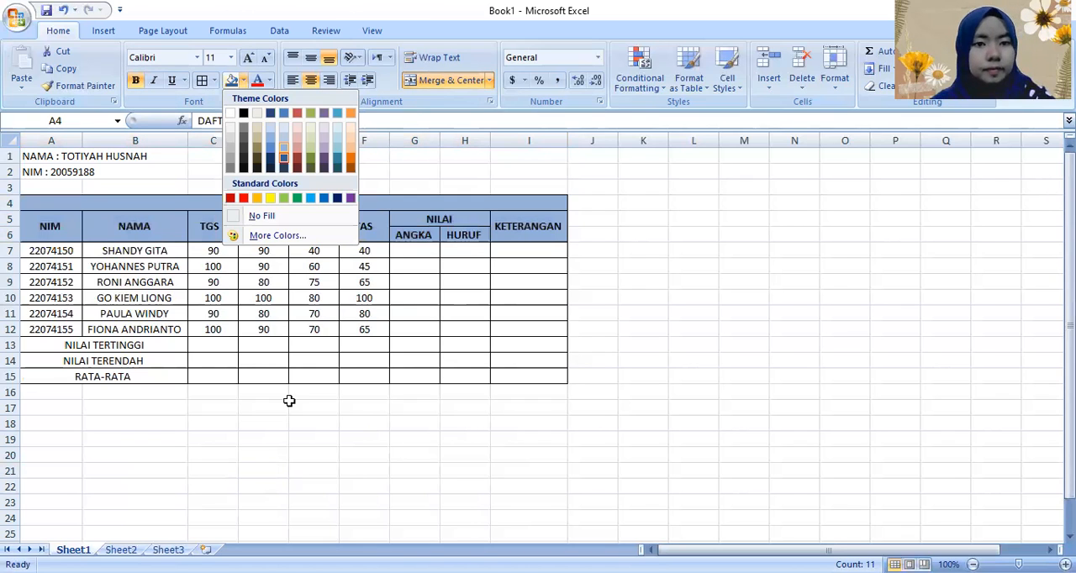
pyautogui.click(263, 439)
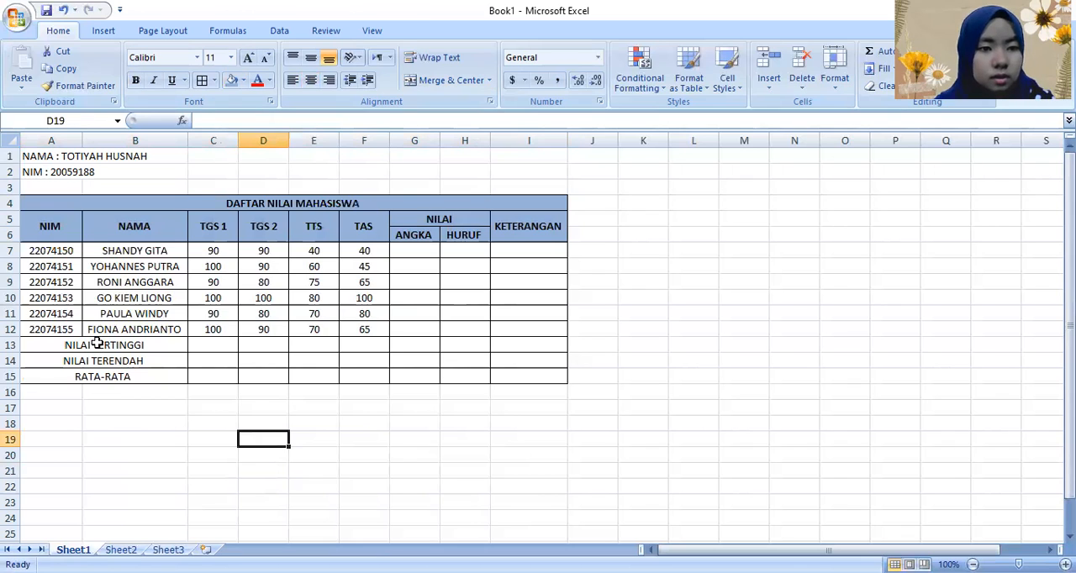
# Step: Make the summary labels NILAI TERTINGGI, NILAI TERENDAH and RATA-RATA in rows 13 to 15 bold
pyautogui.moveTo(98, 343); pyautogui.dragTo(143, 378)
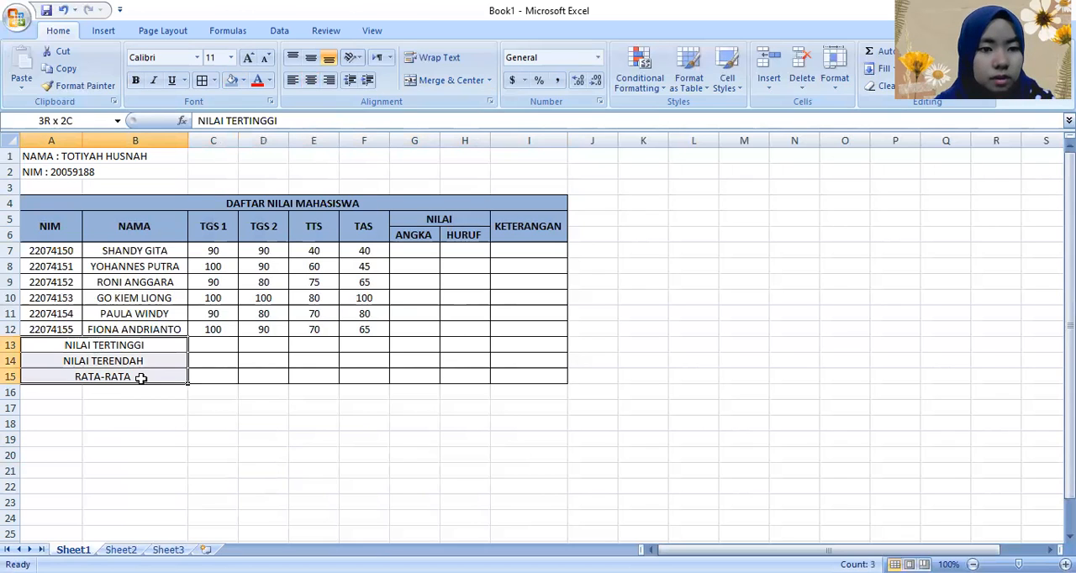
pyautogui.click(135, 80)
pyautogui.click(154, 429)
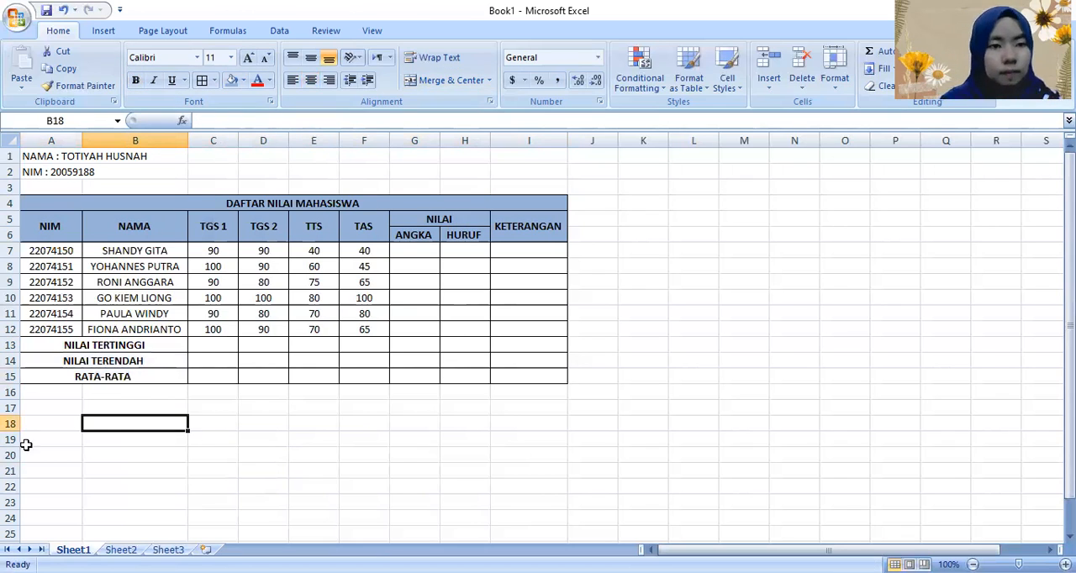
# Step: Enter the heading "Komponen Nilai" in cell A17 below the grade table
pyautogui.click(52, 405)
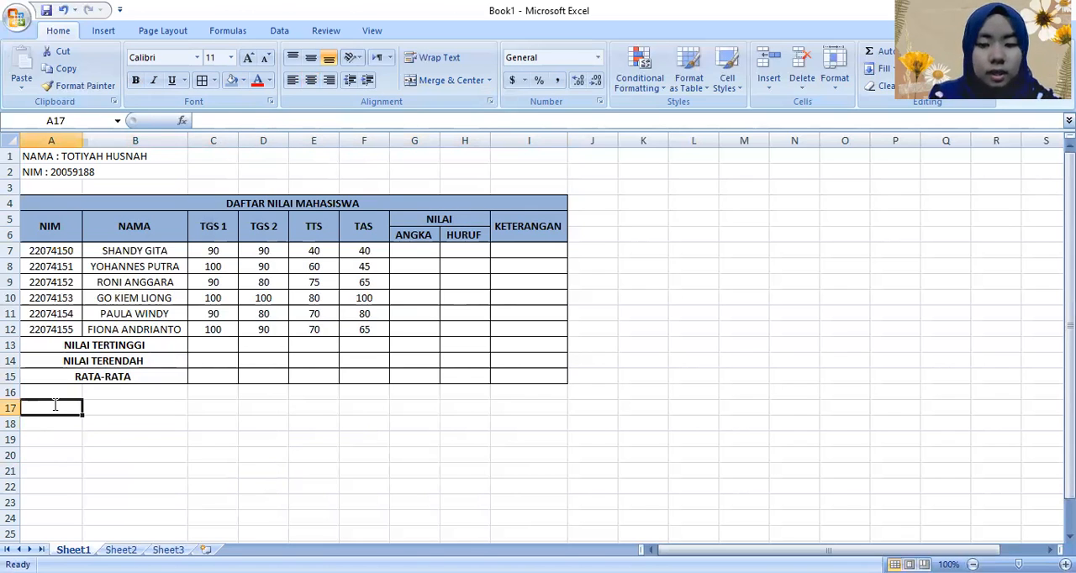
pyautogui.write('Komp')
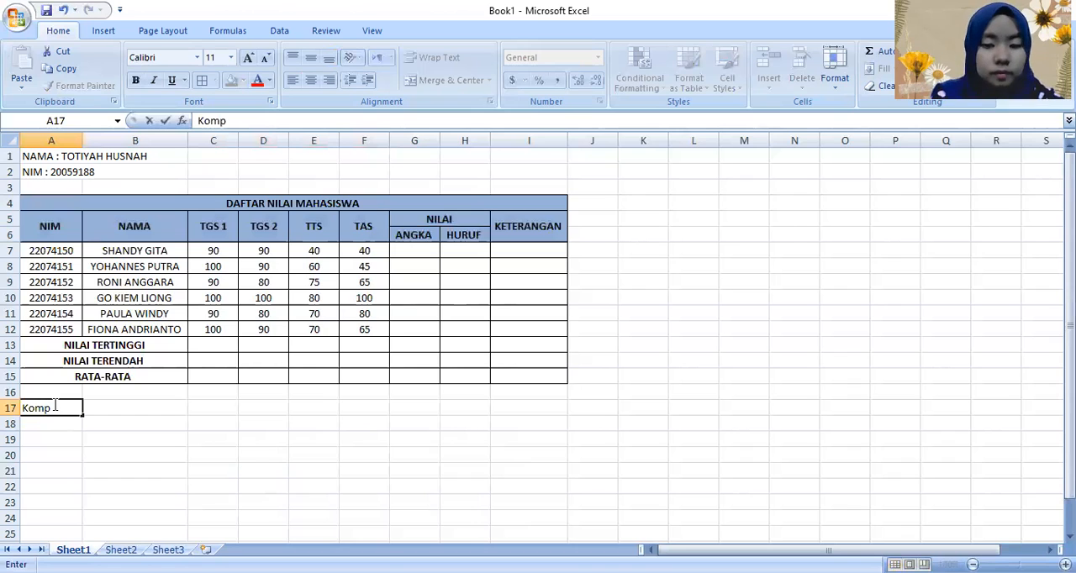
pyautogui.write('onen Nilai')
pyautogui.press('Return')
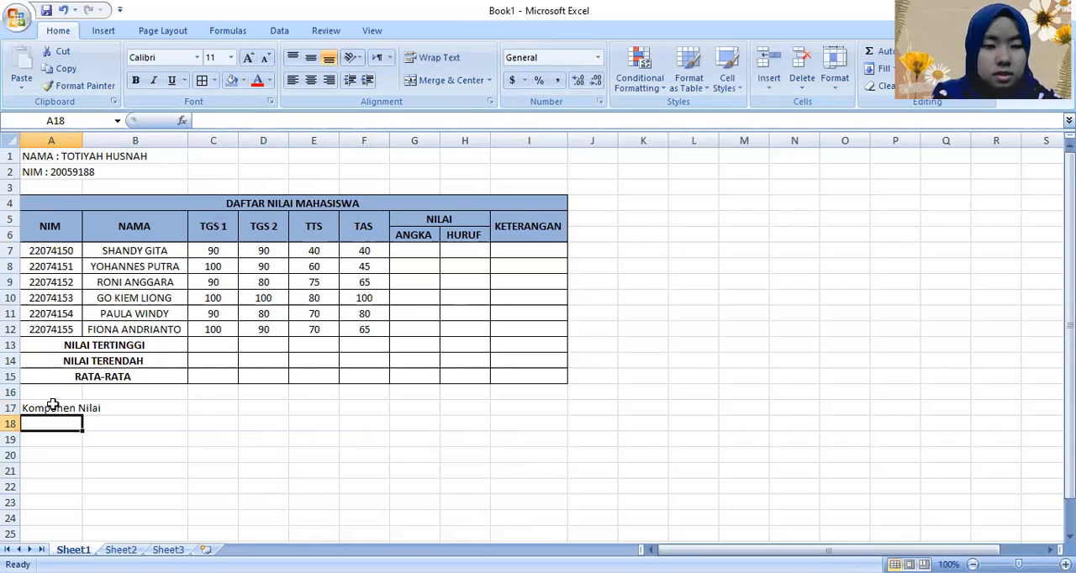
# Step: Enter the component "Tugas sebelum TTS (TGS 1)" in A18 with a weight of 10% in B18
pyautogui.write('Tugas sebelum TTS (TGS 1)')
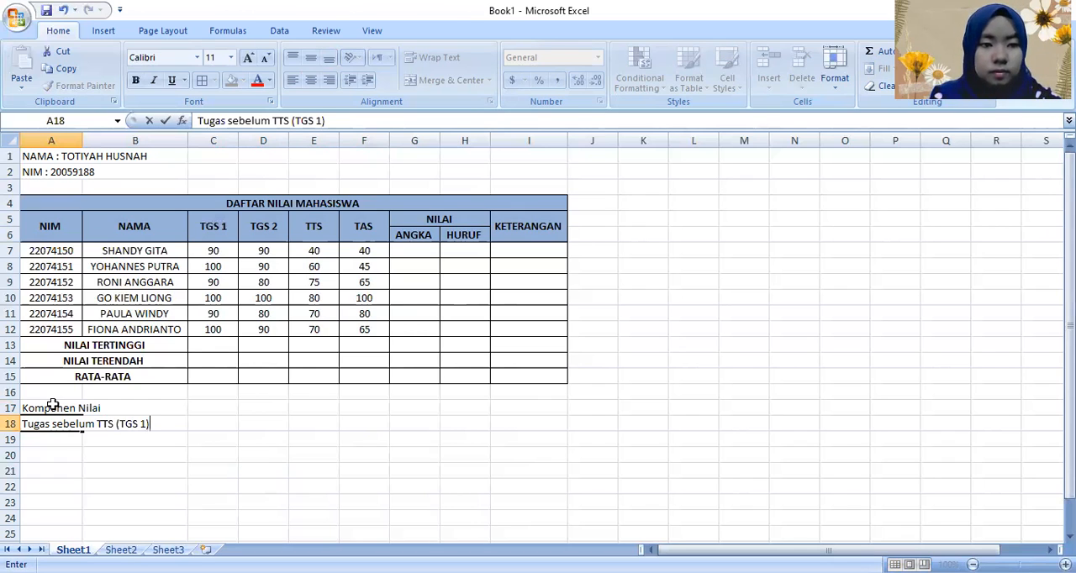
pyautogui.press('Tab')
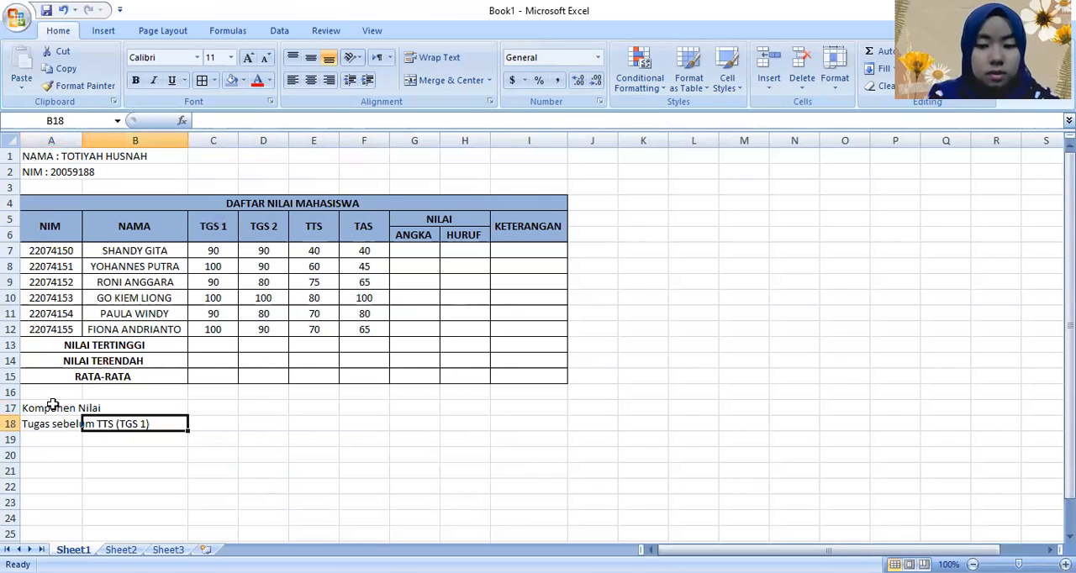
pyautogui.write('1')
pyautogui.write('0$')
pyautogui.press('BackSpace')
pyautogui.write('%')
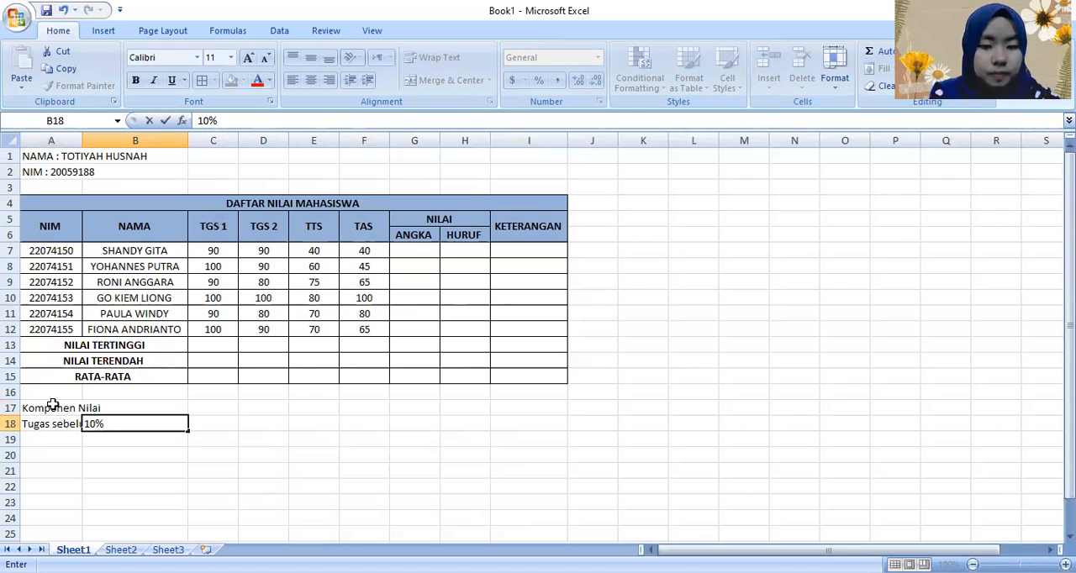
pyautogui.press('Return')
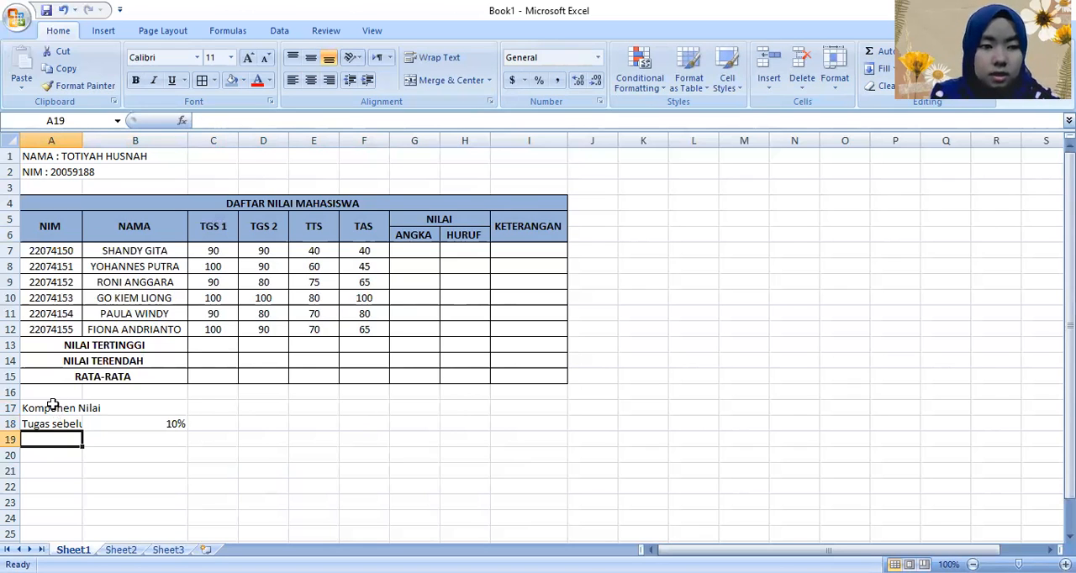
# Step: Enter the component "TTS" in A19 with a weight of 40% in B19
pyautogui.write('TTS')
pyautogui.press('Tab')
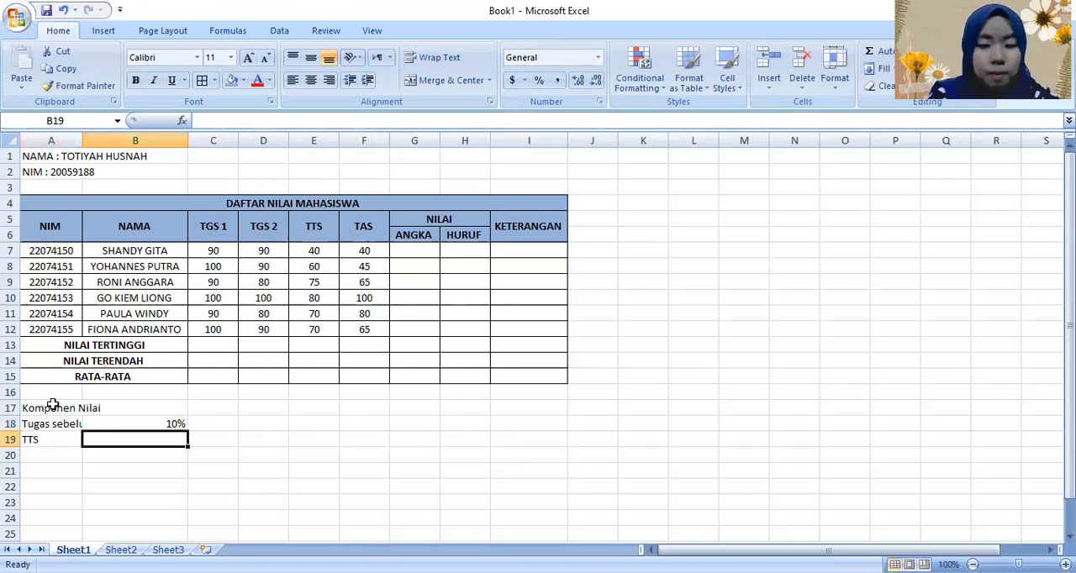
pyautogui.write('40')
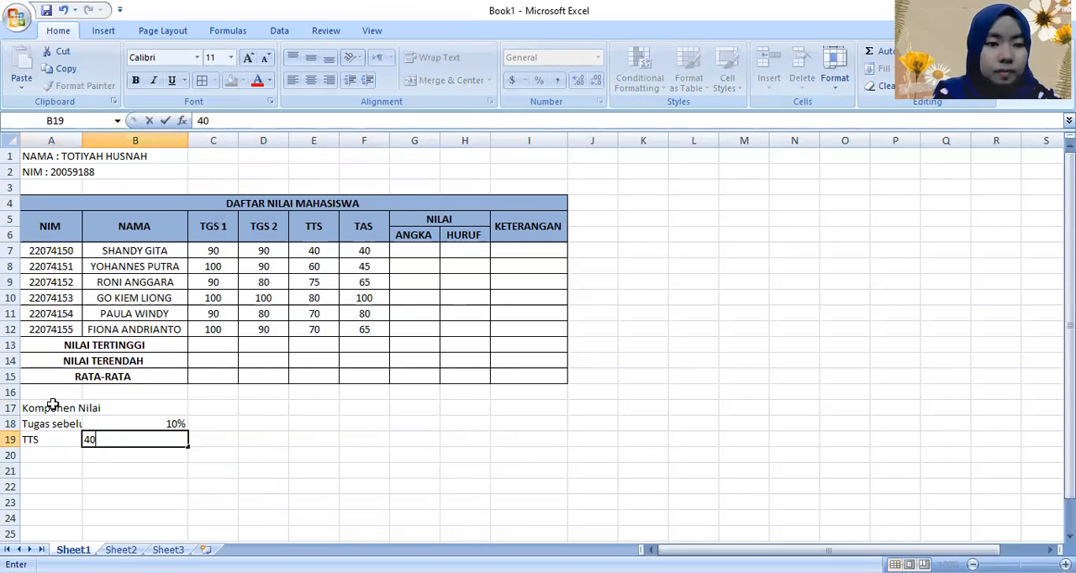
pyautogui.write('%')
pyautogui.press('Return')
pyautogui.press('Left')
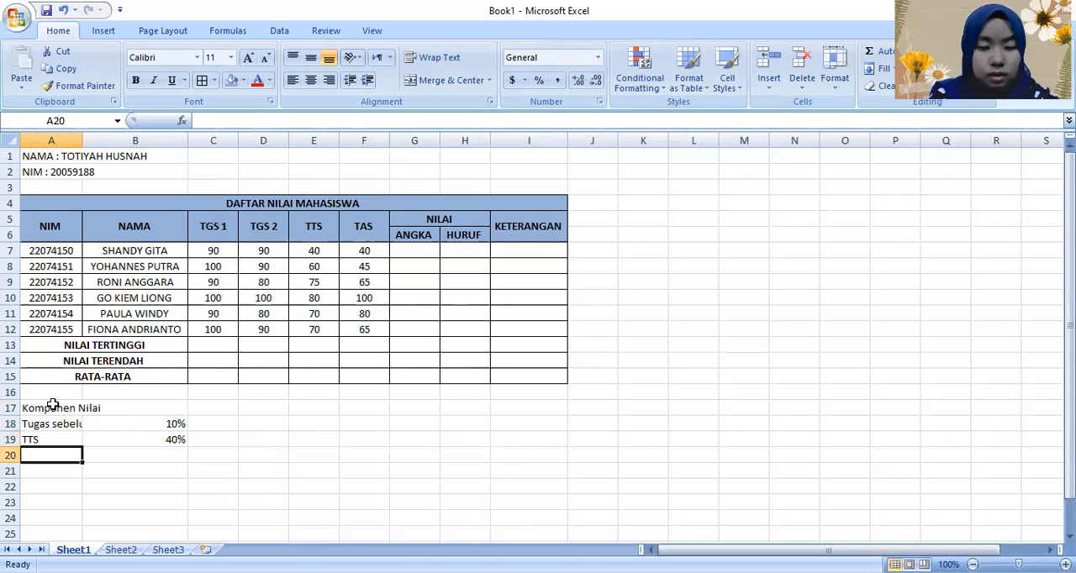
# Step: Enter the component label "Tugas sebelum TTS (TGS 2)" in cell A20
pyautogui.write('Tugas')
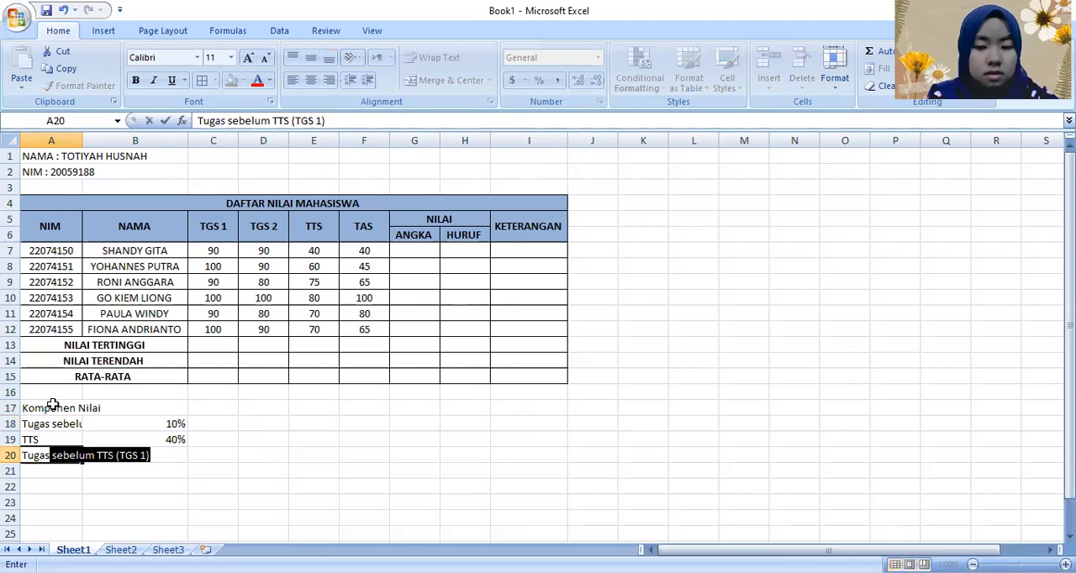
pyautogui.write(' sbelu')
pyautogui.press('BackSpace')
pyautogui.press('BackSpace')
pyautogui.press('BackSpace')
pyautogui.press('BackSpace')
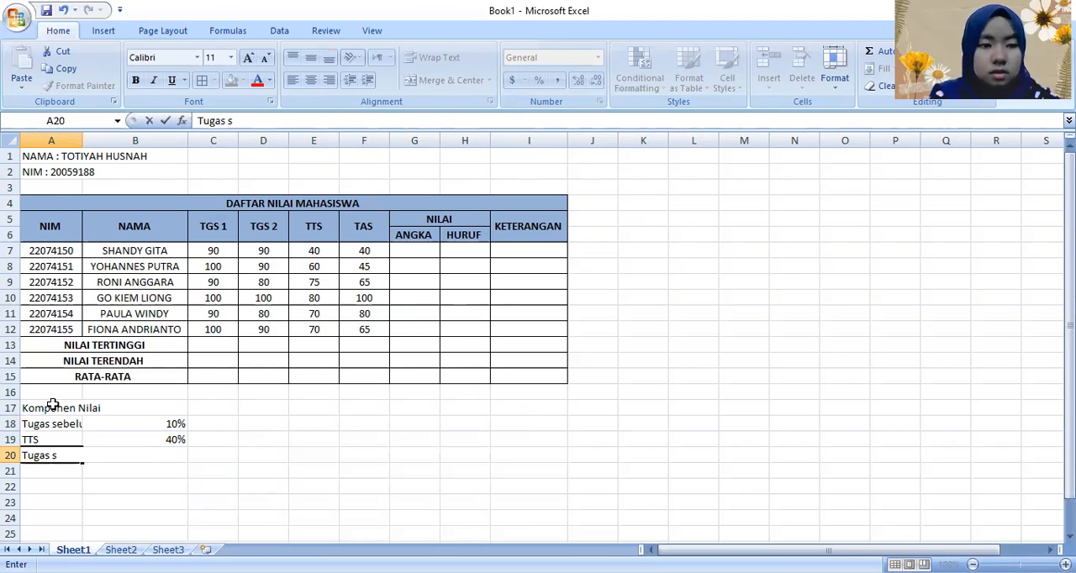
pyautogui.write('ebelum ')
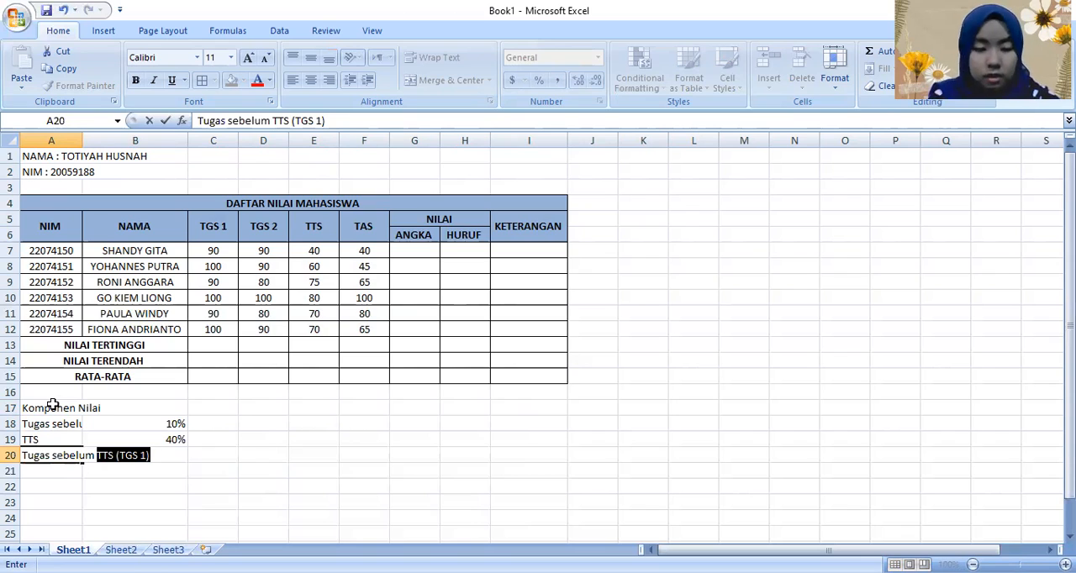
pyautogui.write('TTS')
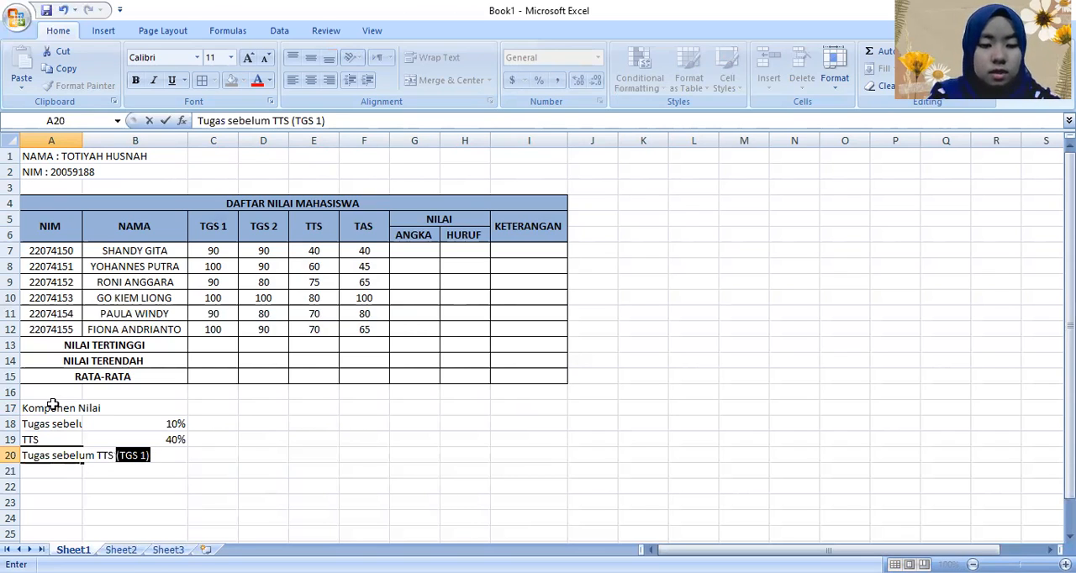
pyautogui.write(' (TGS')
pyautogui.press('BackSpace')
pyautogui.write('2')
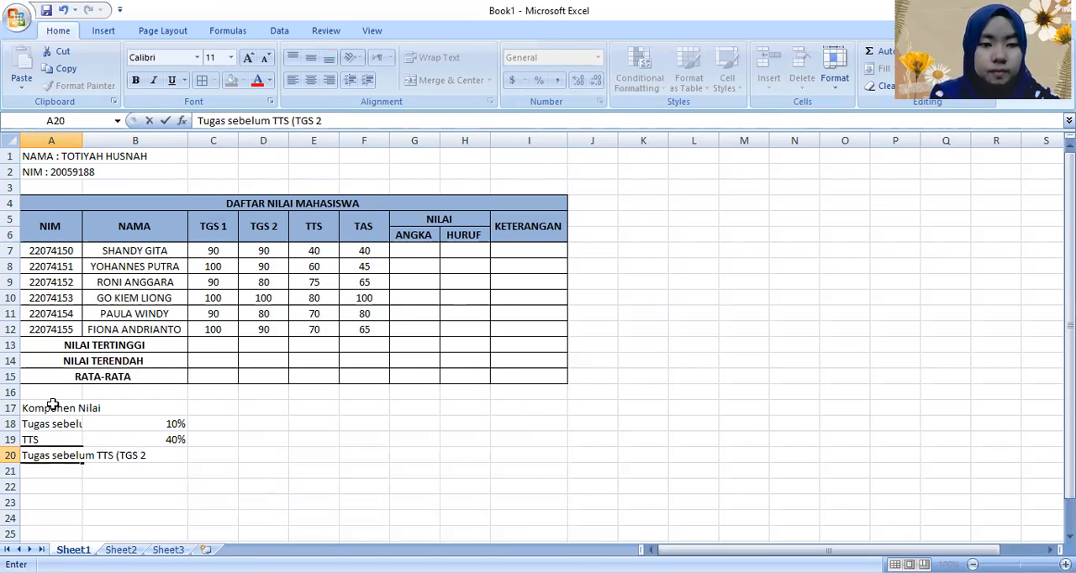
pyautogui.write(')')
# Step: Set the weight of the TGS 2 component in B20 to 10%
pyautogui.press('Tab')
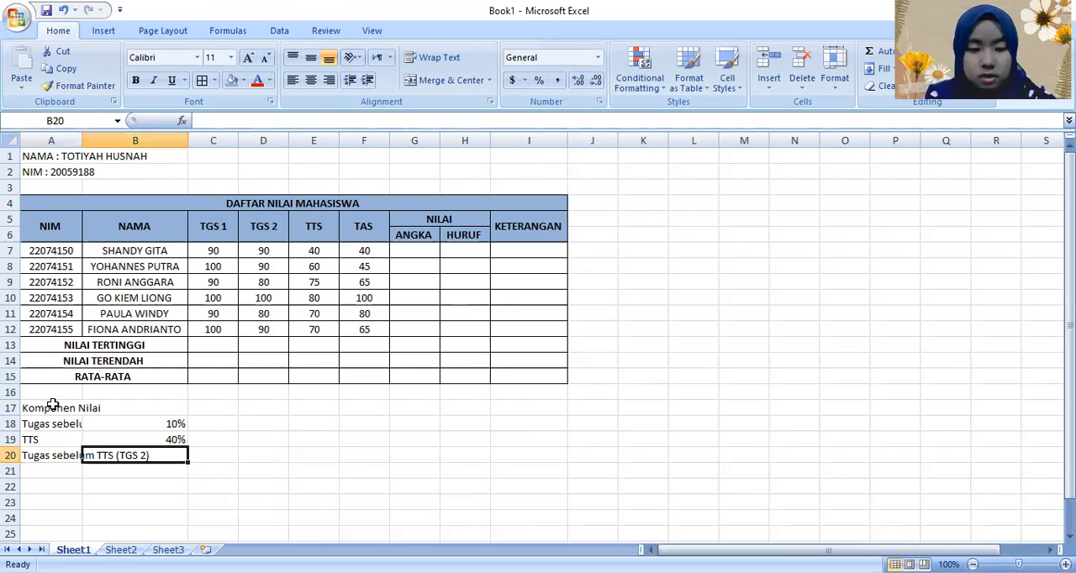
pyautogui.write('10%')
pyautogui.press('Return')
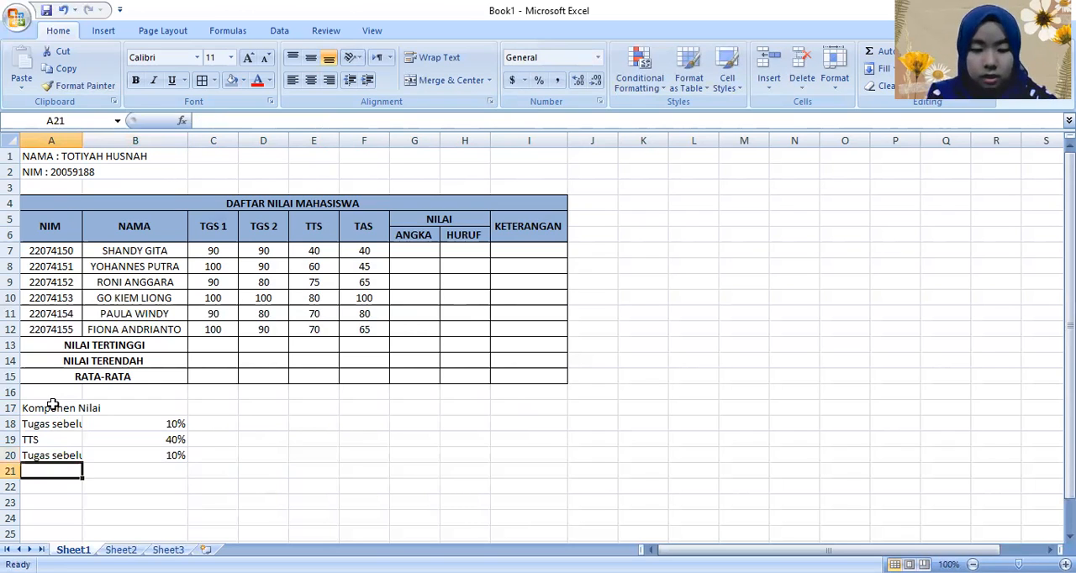
# Step: Enter the component "TAS" in A21 with a weight of 40% in B21
pyautogui.write('TAS')
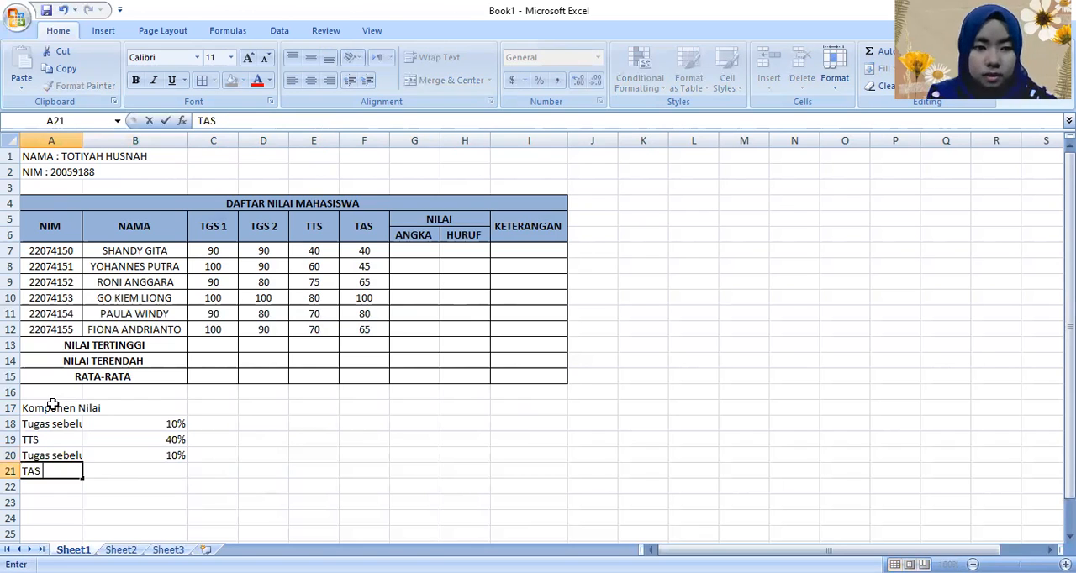
pyautogui.press('Tab')
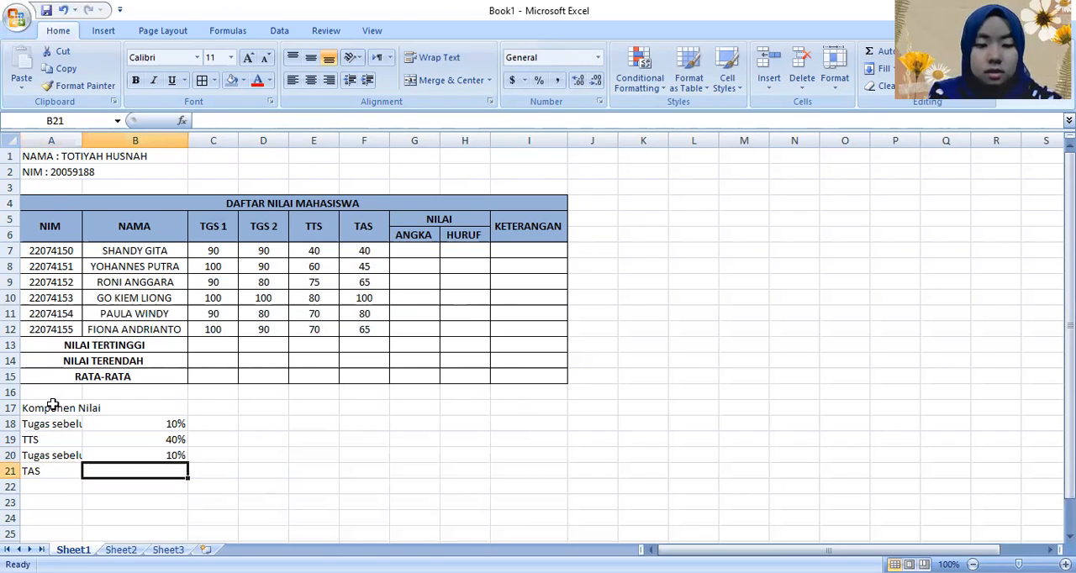
pyautogui.write('40')
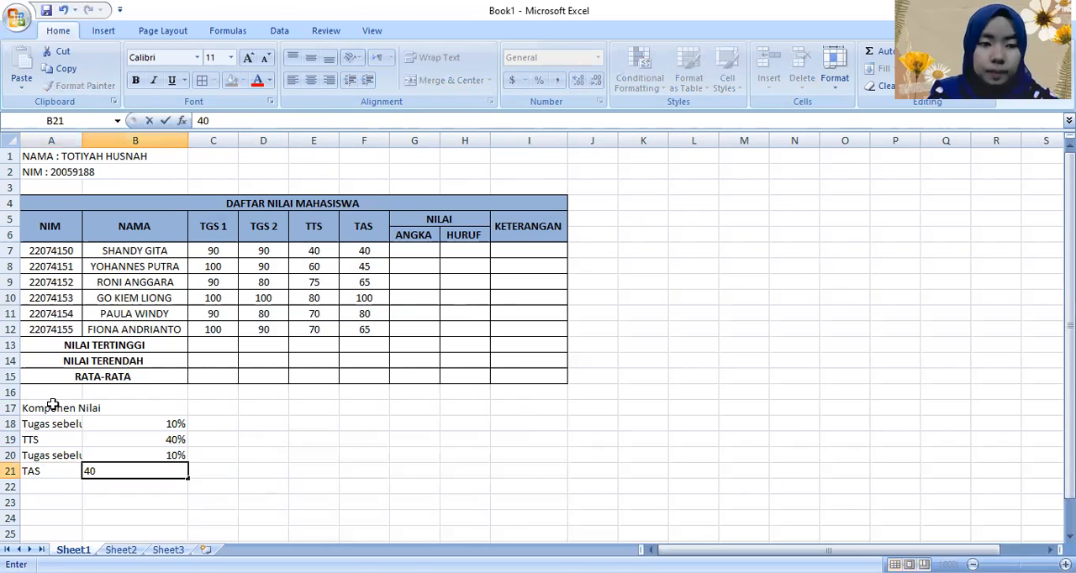
pyautogui.press('Return')
pyautogui.press('Left')
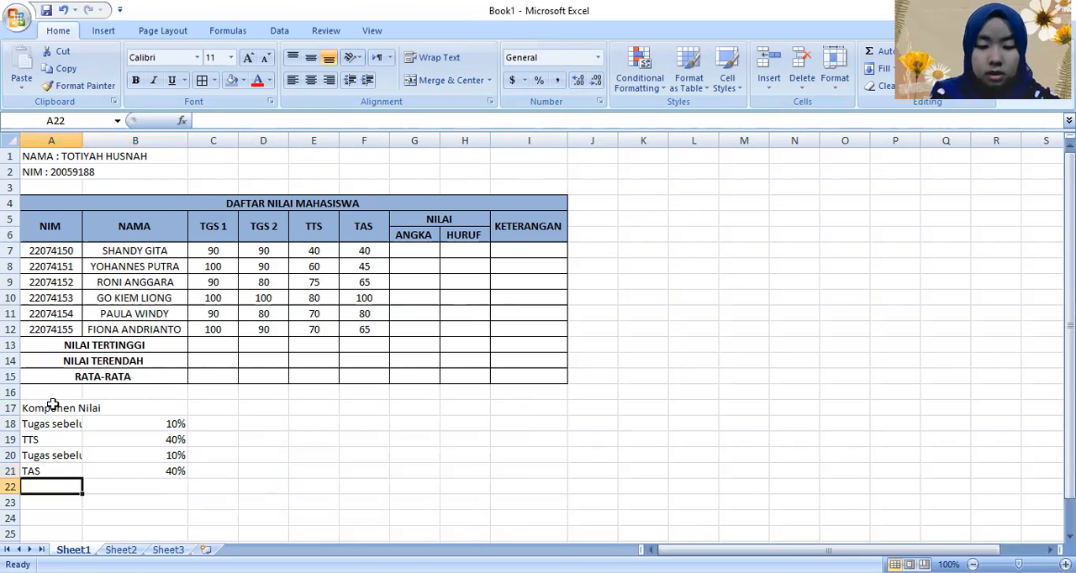
pyautogui.write('NILAI')
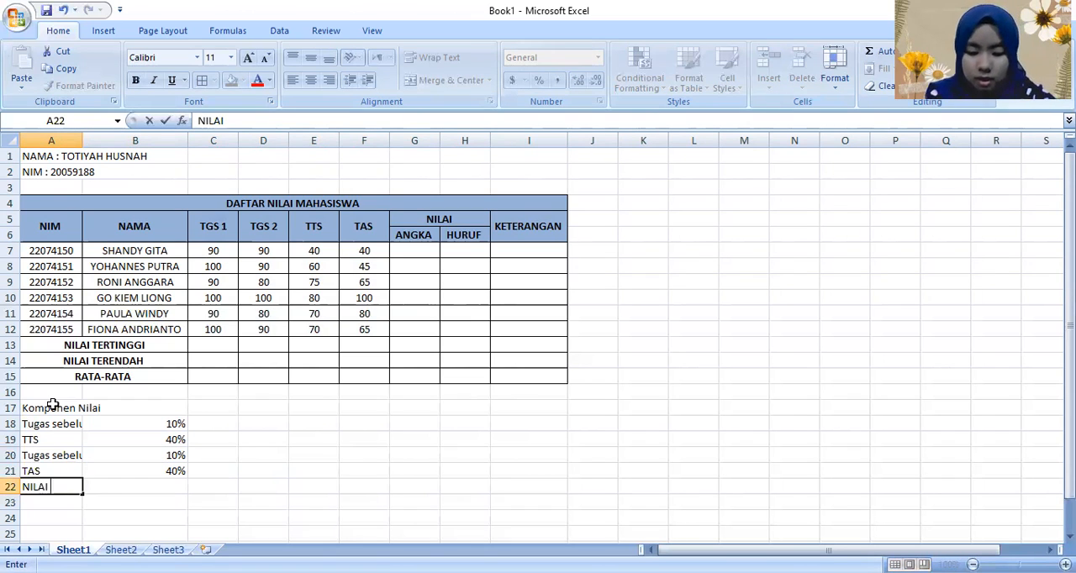
pyautogui.press('Right')
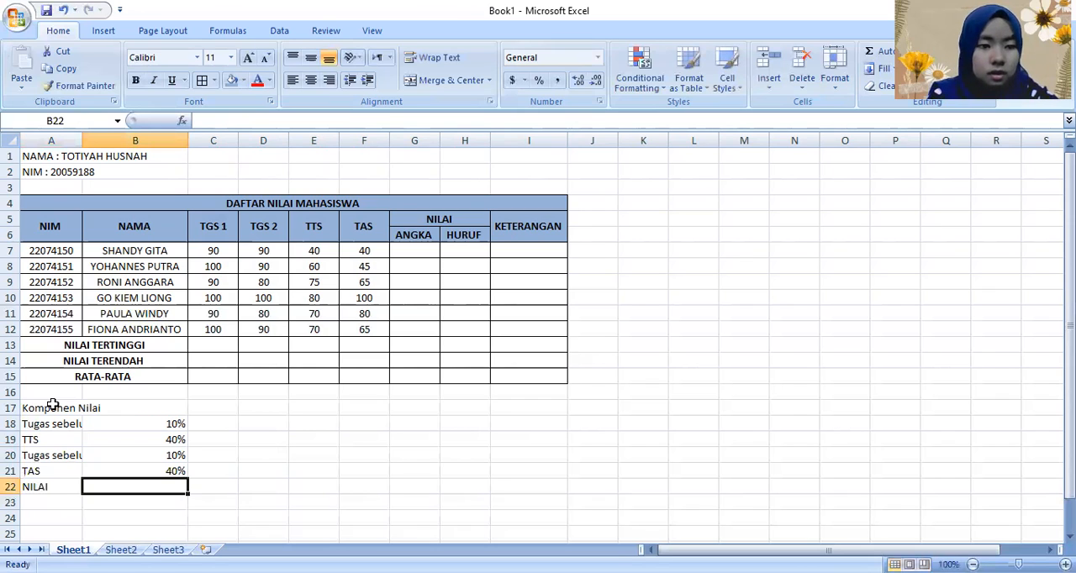
pyautogui.press('Left')
pyautogui.press('BackSpace')
# Step: Enter the total label "Nilai" in A22 with 100% in B22
pyautogui.write('Nila')
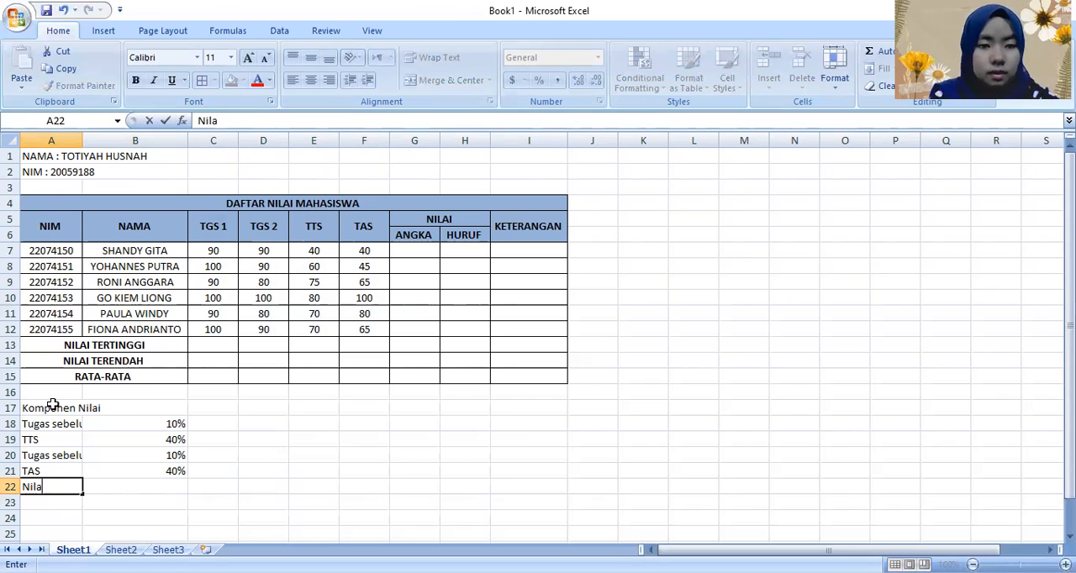
pyautogui.write('i')
pyautogui.press('Right')
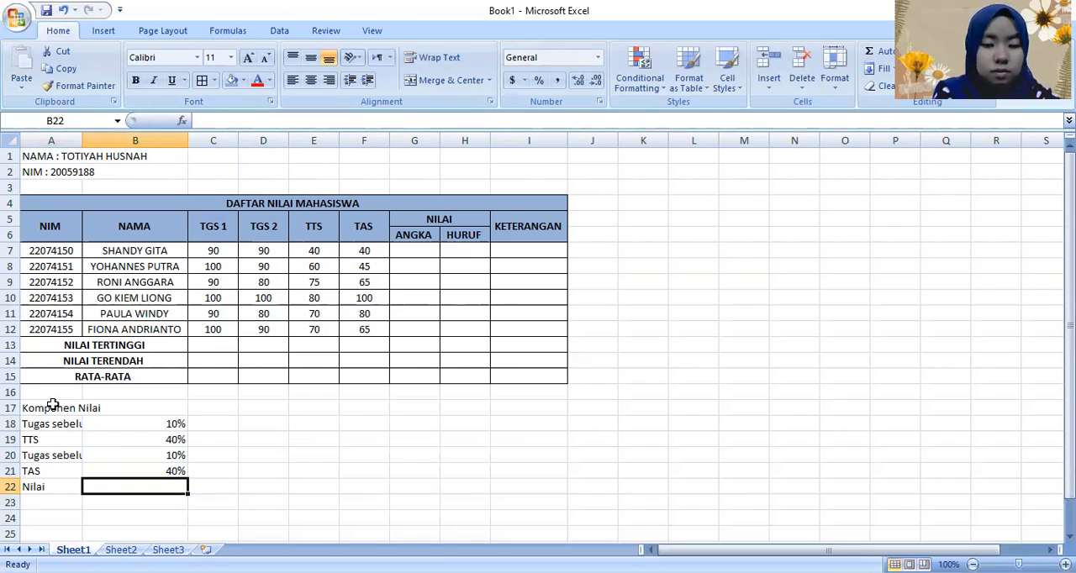
pyautogui.write('100%')
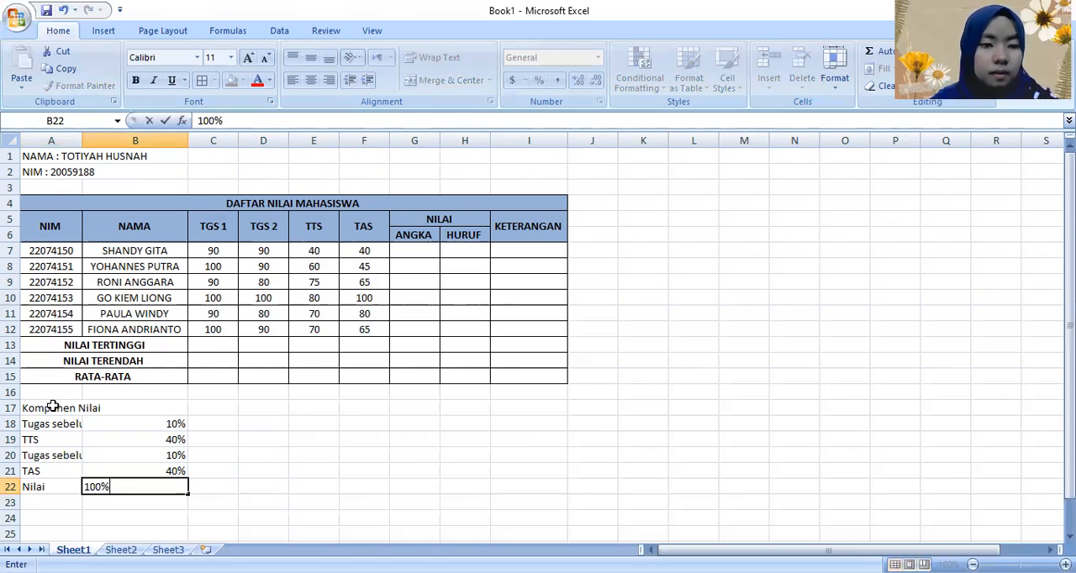
pyautogui.press('Return')
# Step: Widen column A to fit the full component labels in rows 18 and 20
pyautogui.moveTo(47, 490); pyautogui.dragTo(158, 483)
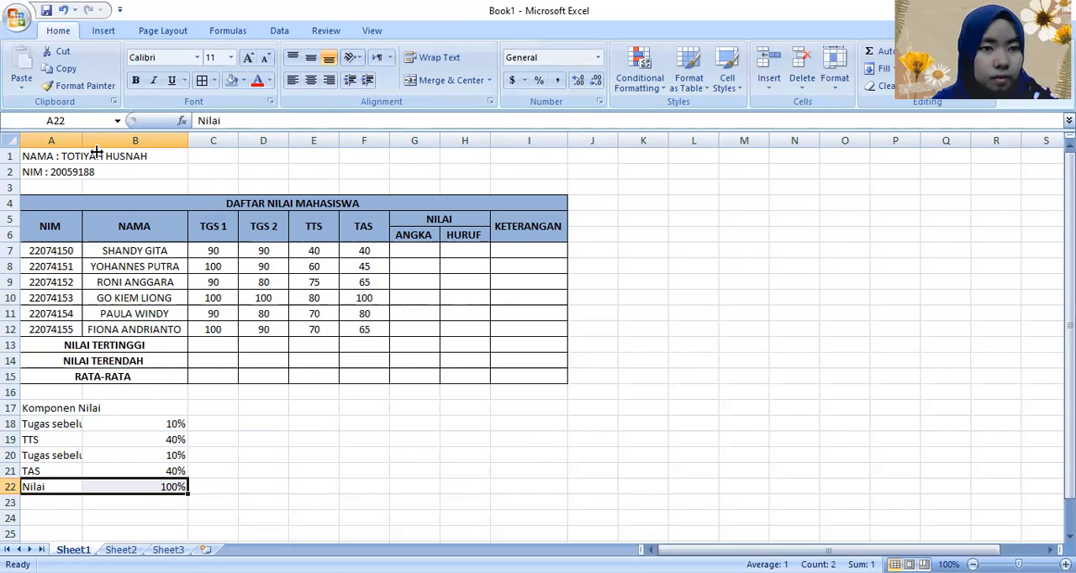
pyautogui.moveTo(96, 143); pyautogui.dragTo(141, 154)
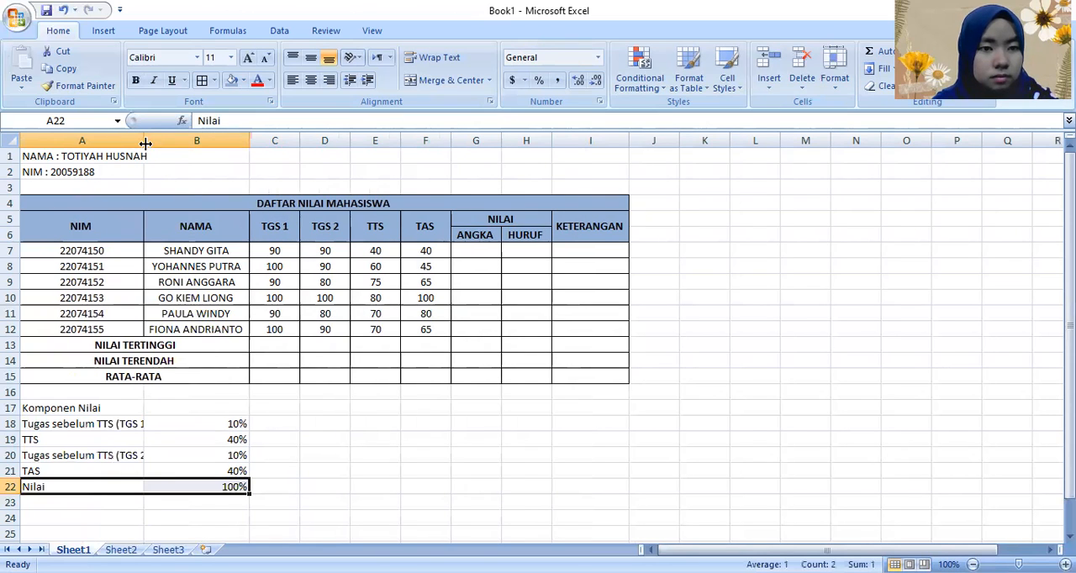
pyautogui.doubleClick(155, 145)
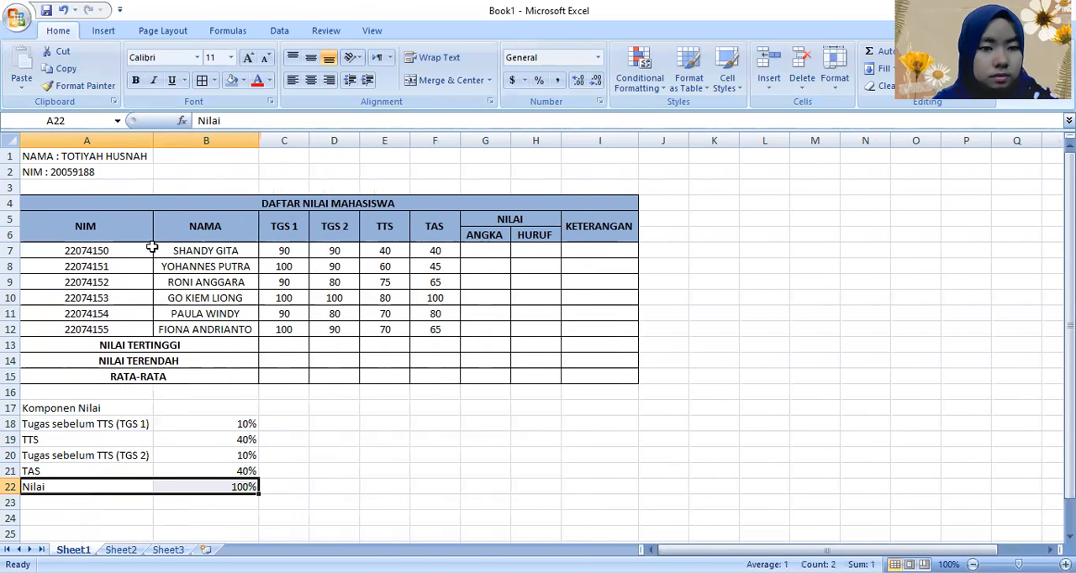
pyautogui.click(177, 524)
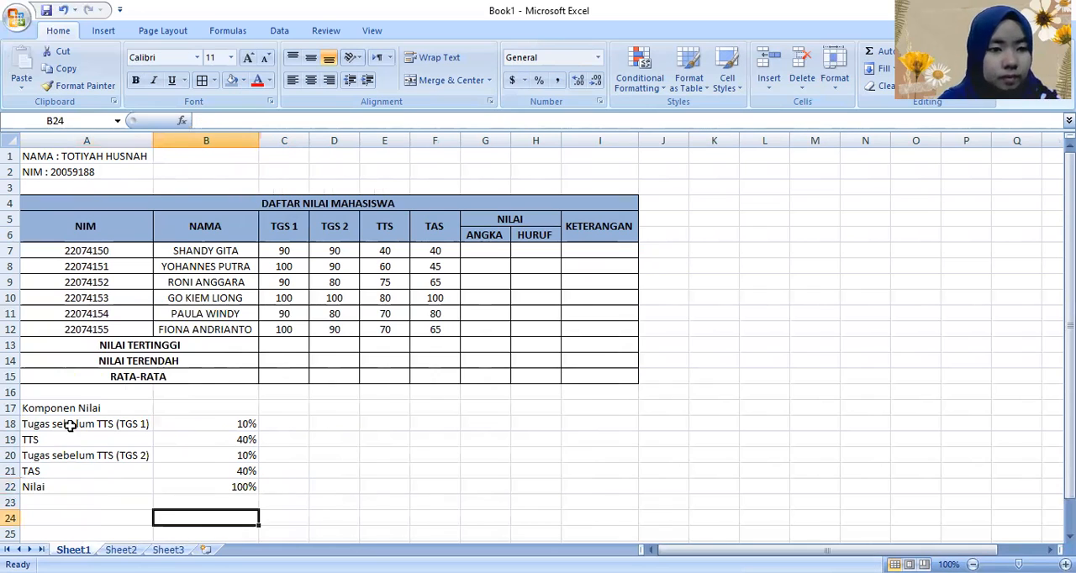
# Step: Apply all borders to the grade component list in A18:B22
pyautogui.moveTo(126, 425); pyautogui.dragTo(230, 490)
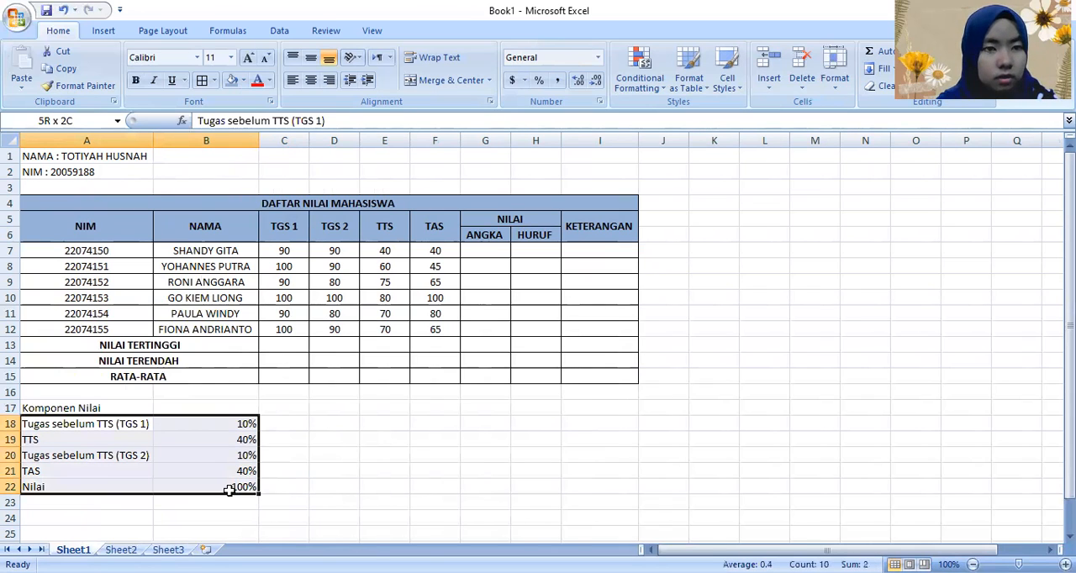
pyautogui.click(203, 80)
pyautogui.click(168, 512)
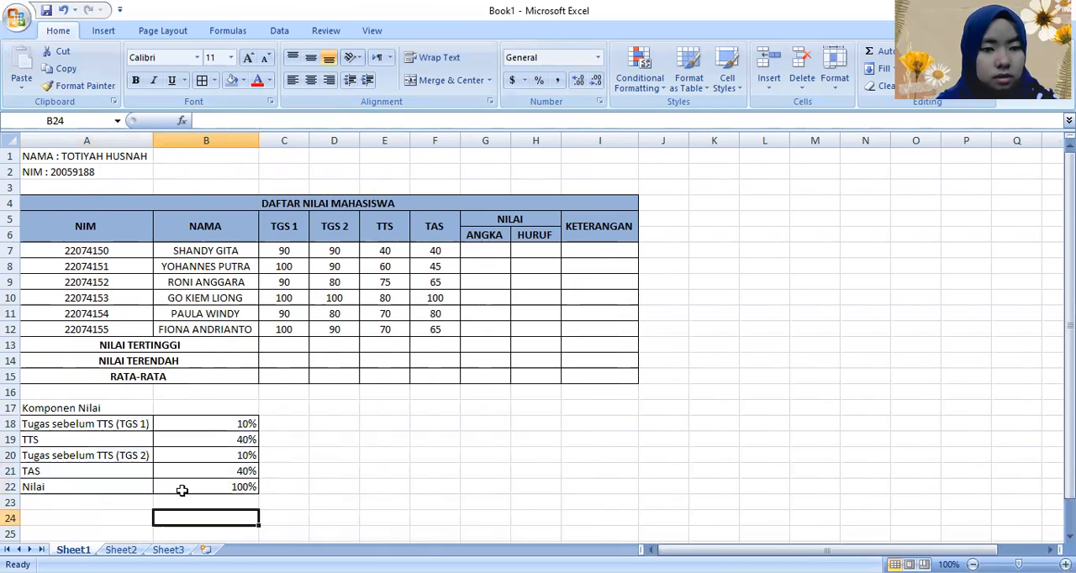
# Step: Make the Nilai total row in A22:B22 bold
pyautogui.moveTo(67, 488); pyautogui.dragTo(204, 489)
pyautogui.hotkey('ctrl', 'b')
pyautogui.click(322, 488)
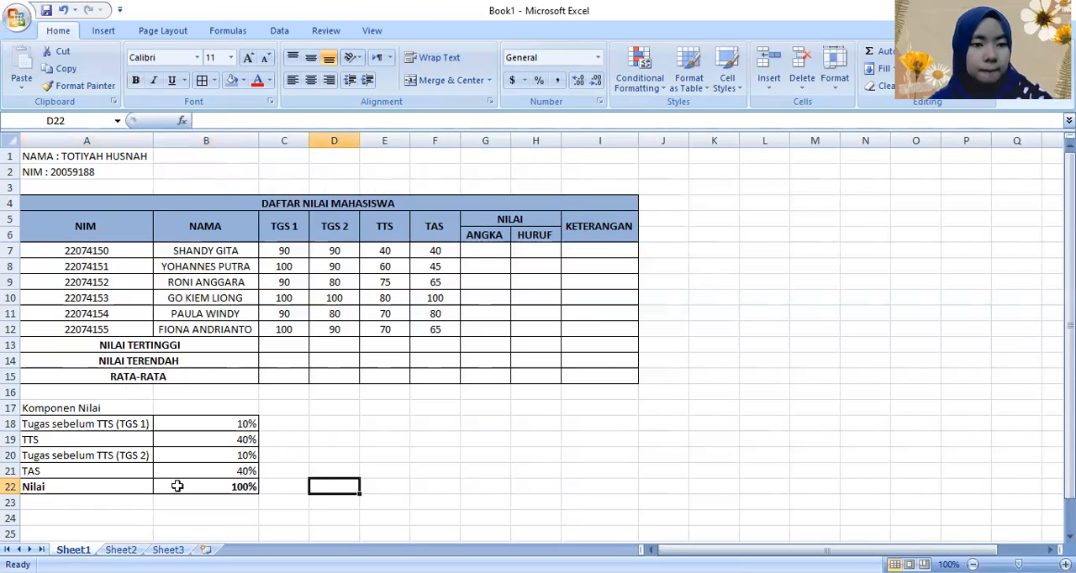
# Step: Enter the heading "Keterangan" in D17
pyautogui.click(329, 406)
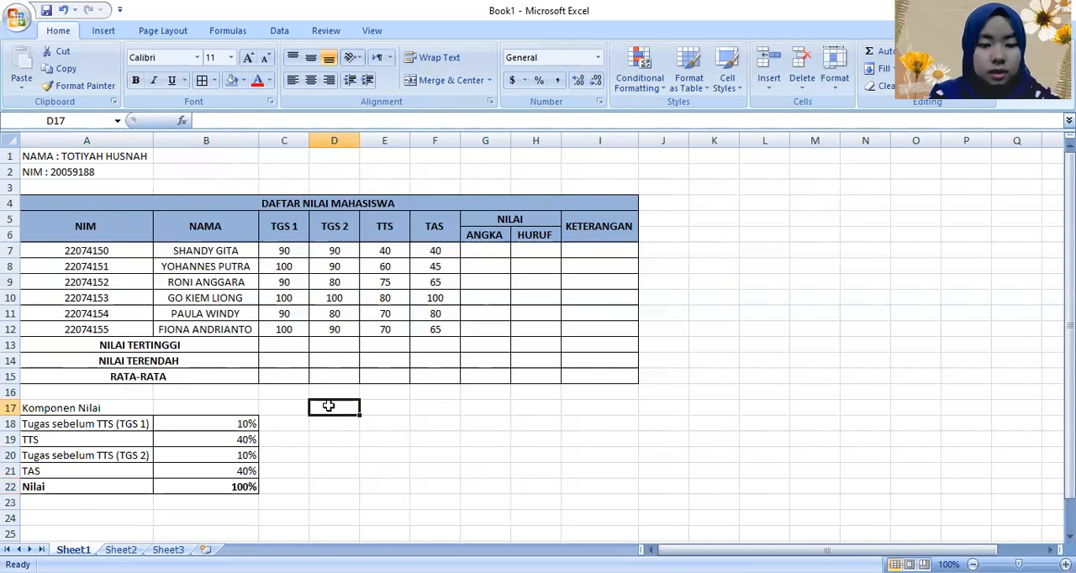
pyautogui.write('Keterangan')
pyautogui.press('Return')
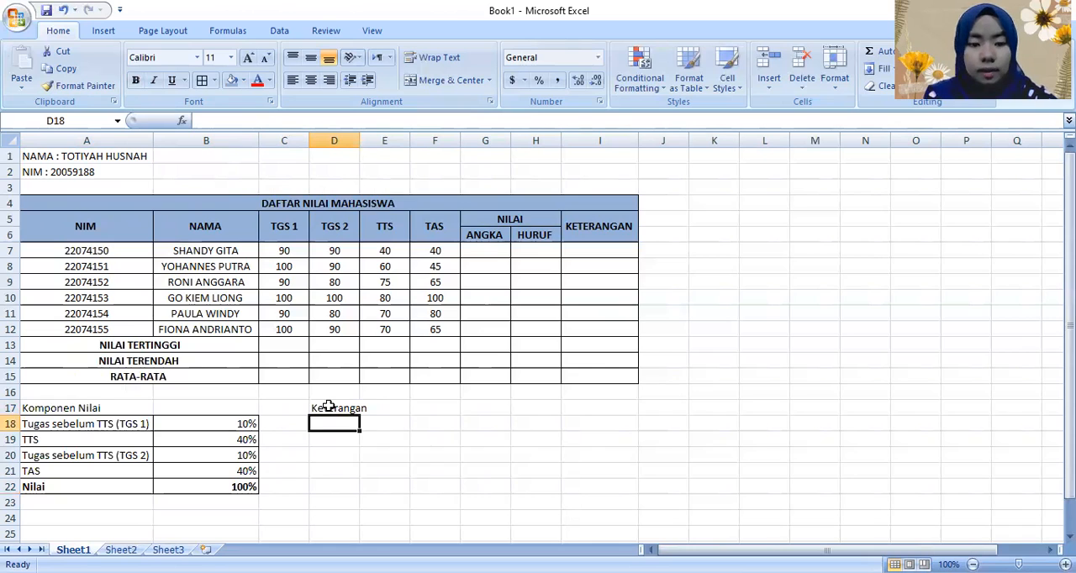
# Step: List the grade letters A, B, C, D and E in D18:D22 under the Keterangan heading
pyautogui.write('A')
pyautogui.press('Return')
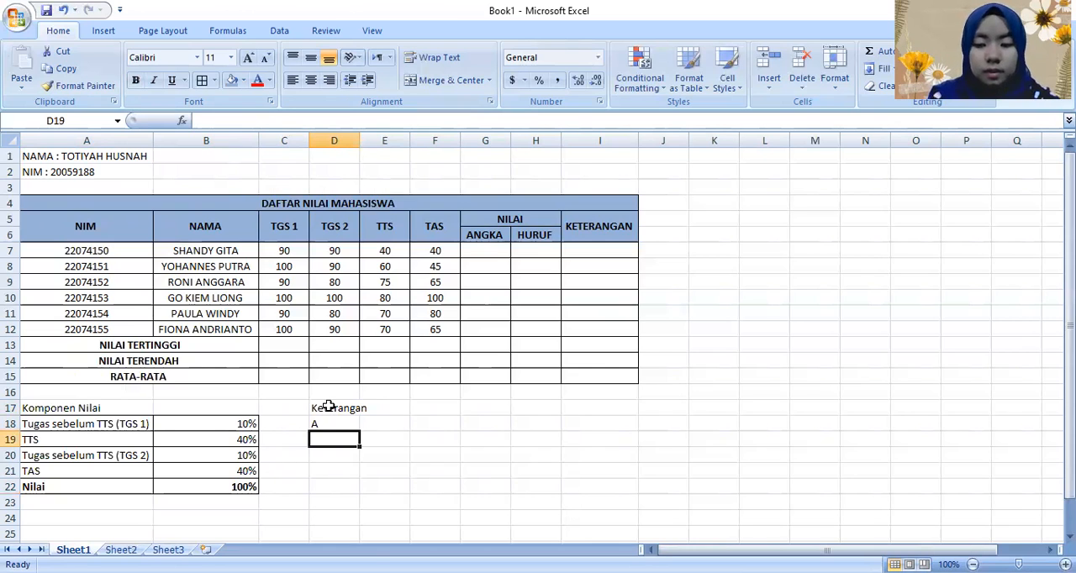
pyautogui.write('B')
pyautogui.press('Return')
pyautogui.write('C')
pyautogui.press('Return')
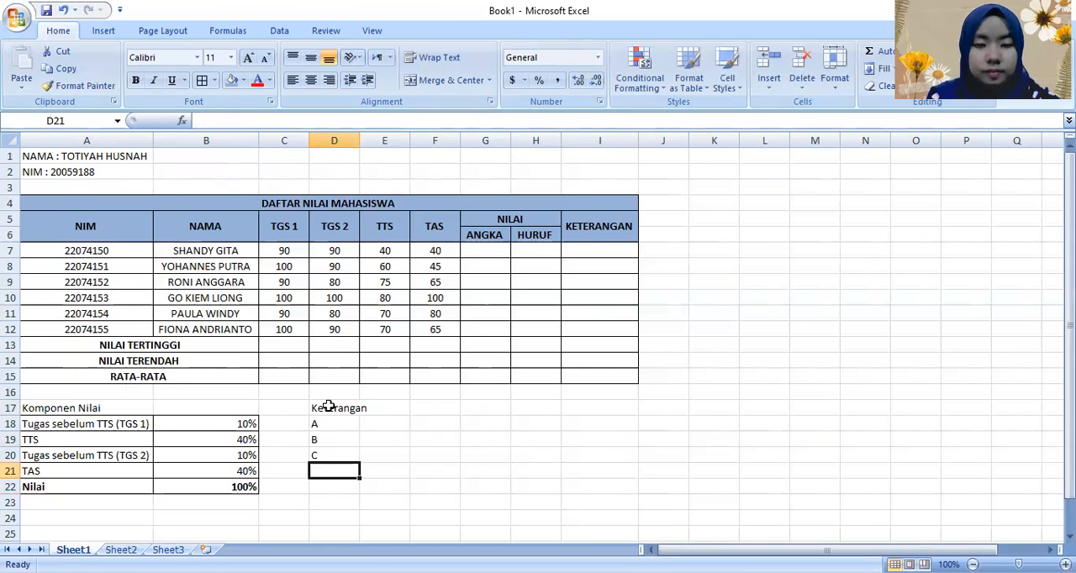
pyautogui.write('D')
pyautogui.press('Return')
pyautogui.write('E')
pyautogui.press('Return')
# Step: Enter the descriptions "SANGAT BAIK", "BAIK" and "CUKUP" for grades A to C in E18:E20
pyautogui.press('Right')
pyautogui.press('Up')
pyautogui.press('Up')
pyautogui.press('Up')
pyautogui.press('Up')
pyautogui.press('Up')
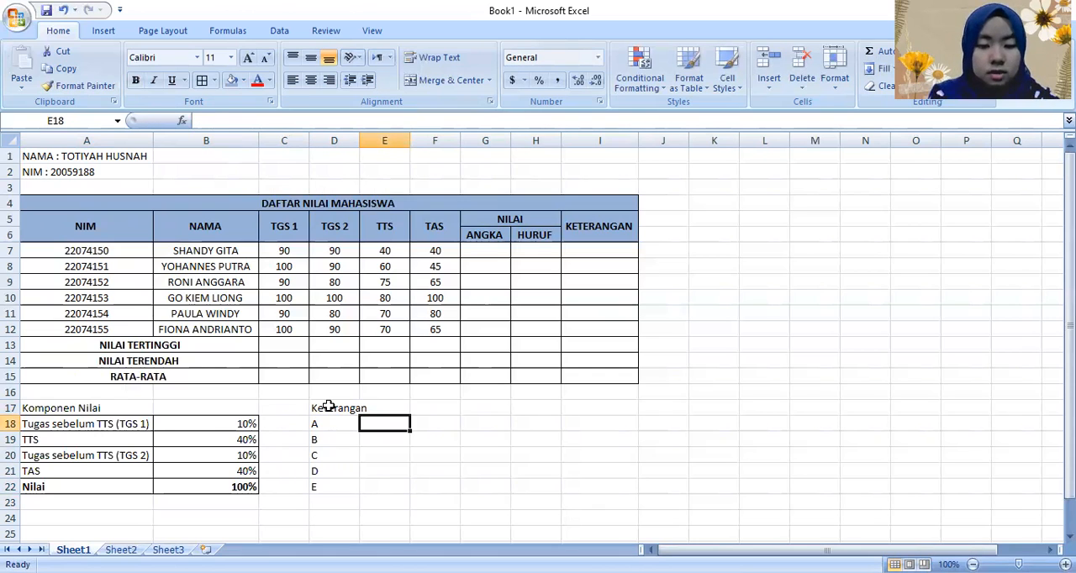
pyautogui.write('SANGAT BAIK')
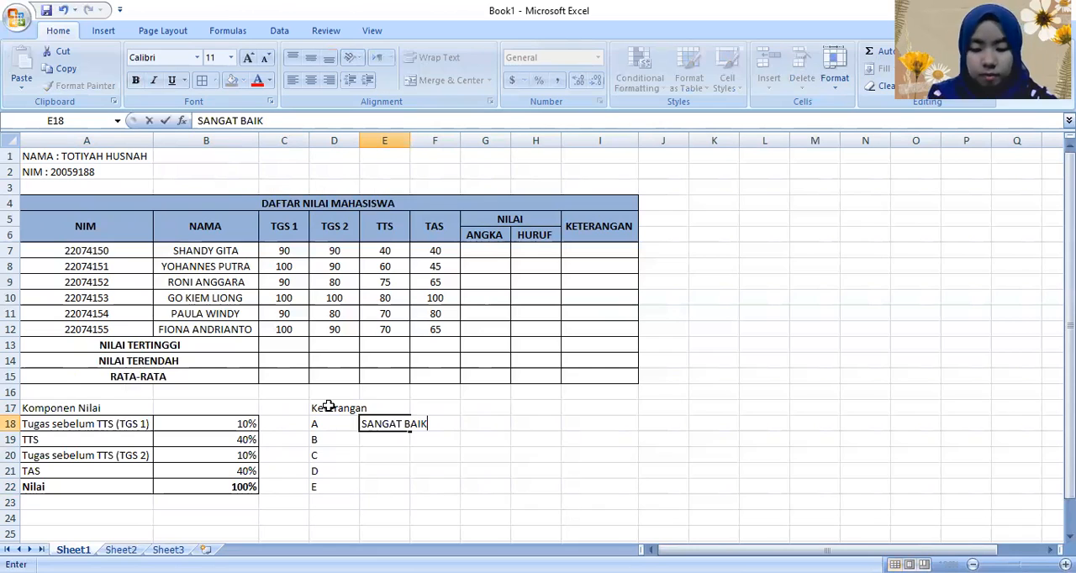
pyautogui.press('Return')
pyautogui.write('BAIK')
pyautogui.press('Return')
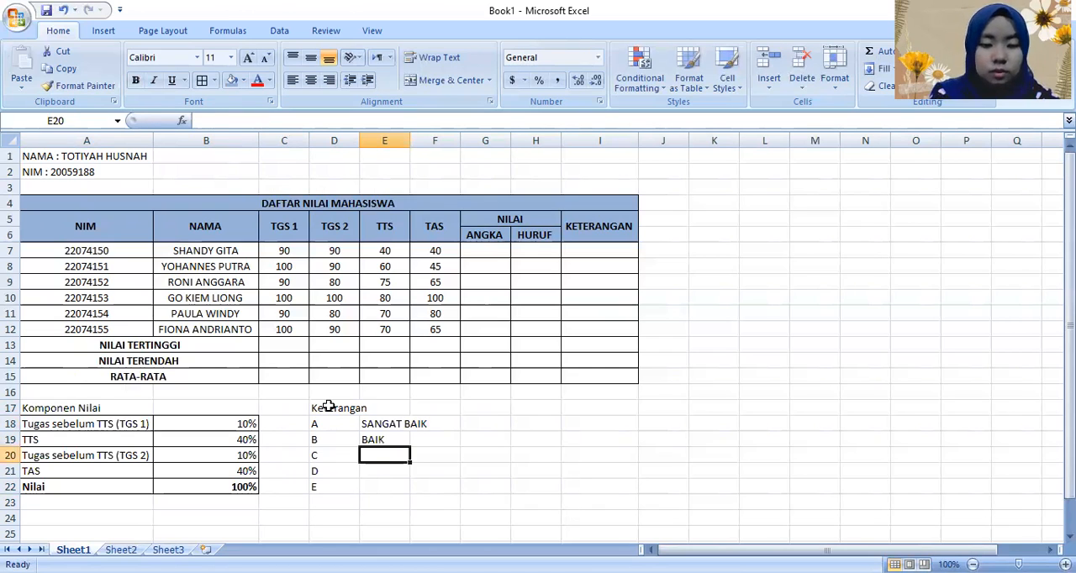
pyautogui.write('CUKUP')
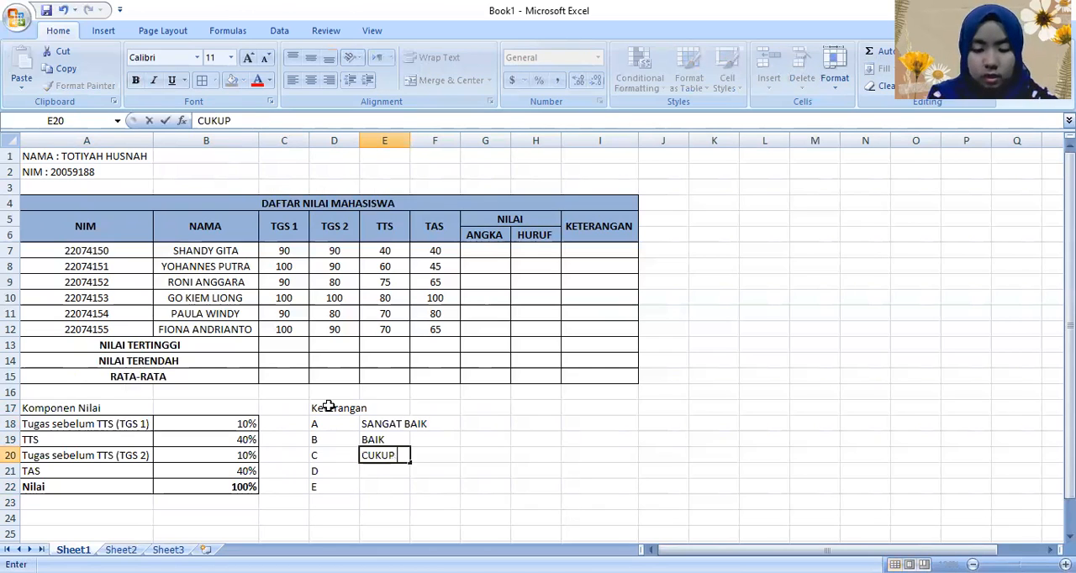
pyautogui.press('Return')
# Step: Enter the descriptions "KURANG" for grade D in E21 and "TIDAK LULUS" for grade E in E22
pyautogui.write('KURANG')
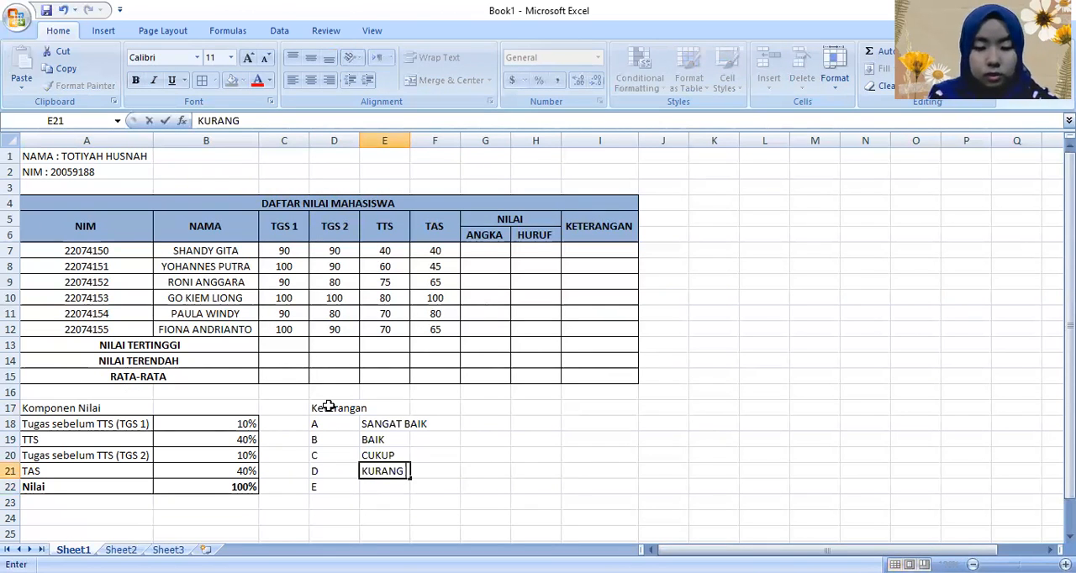
pyautogui.press('Return')
pyautogui.write('TIDAK LULUS')
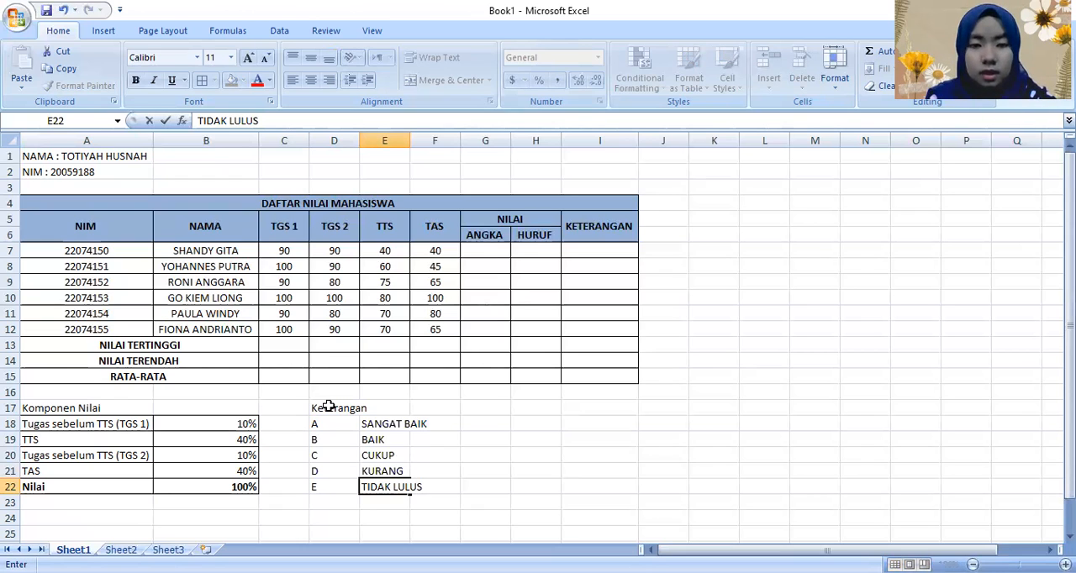
pyautogui.press('Tab')
# Step: Apply all borders to the Keterangan list in D18:E22 and widen column E to fit its descriptions
pyautogui.moveTo(324, 424); pyautogui.dragTo(395, 489)
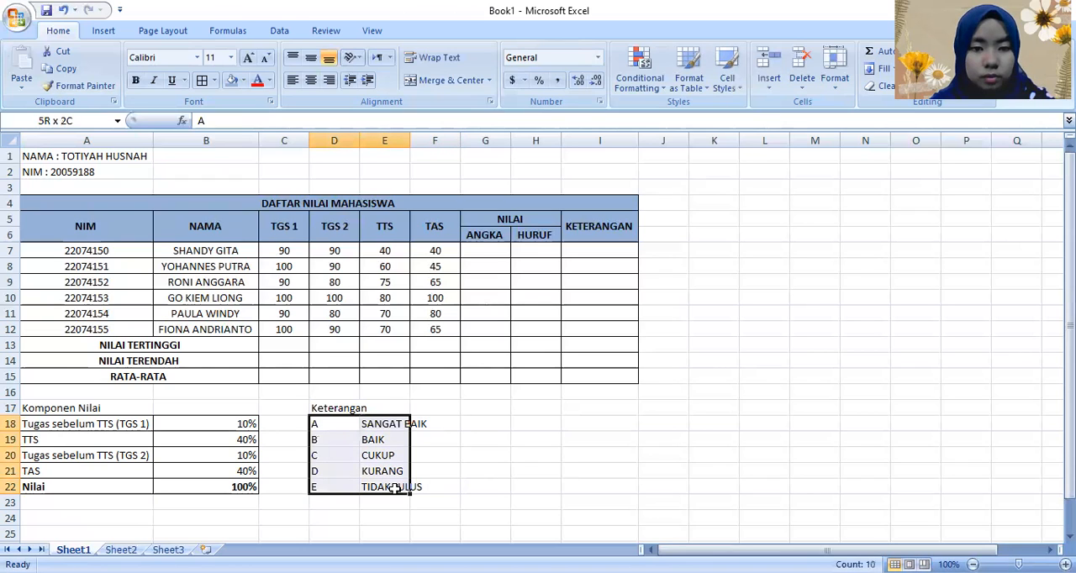
pyautogui.click(201, 83)
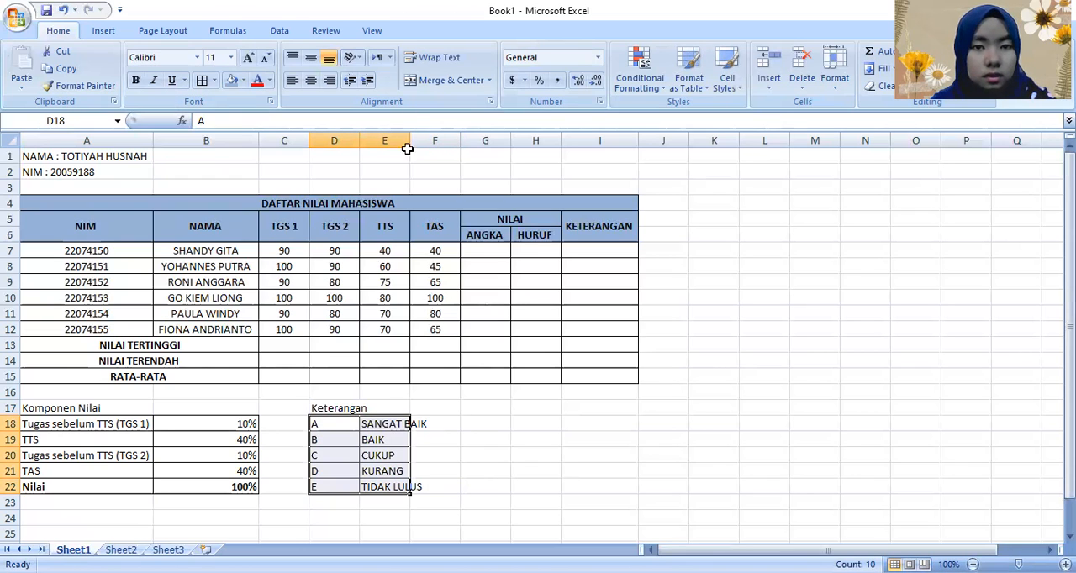
pyautogui.moveTo(409, 140); pyautogui.dragTo(429, 140)
pyautogui.click(445, 502)
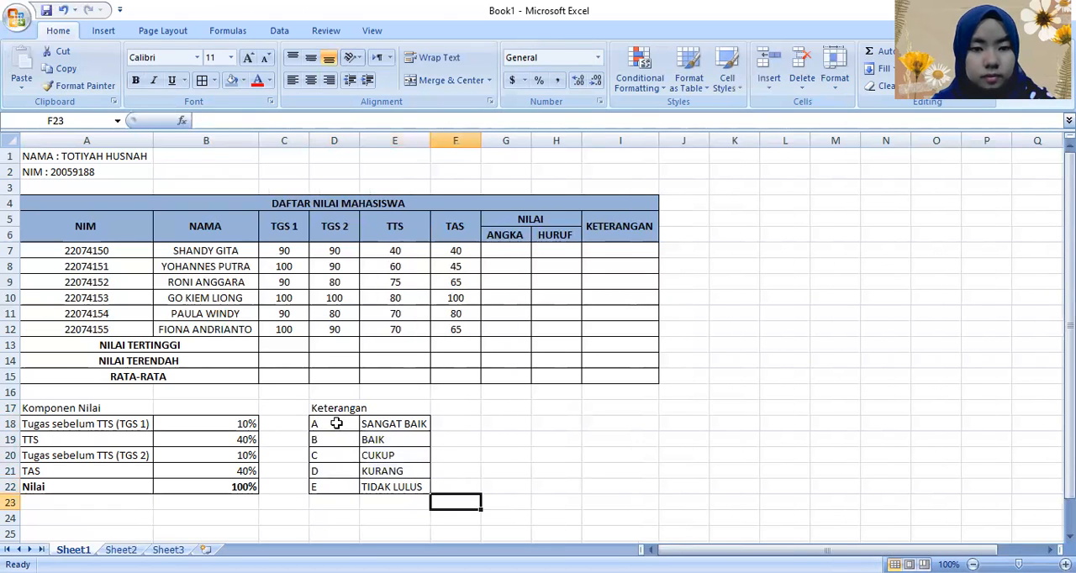
# Step: Enter the heading "Range Nilai" in G17
pyautogui.click(336, 423)
pyautogui.click(506, 437)
pyautogui.click(506, 412)
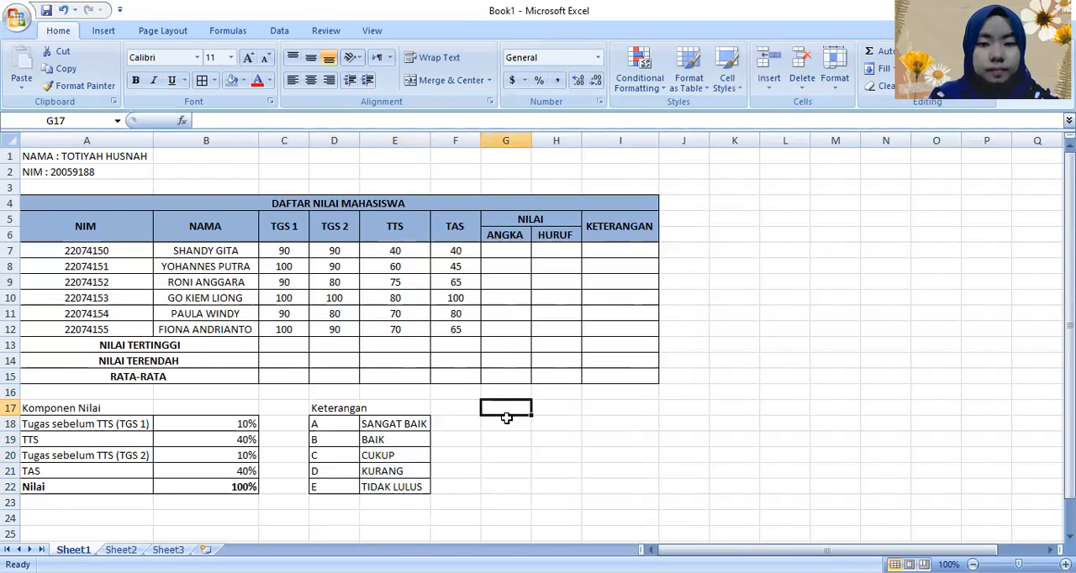
pyautogui.write('Range Nilai')
pyautogui.press('Return')
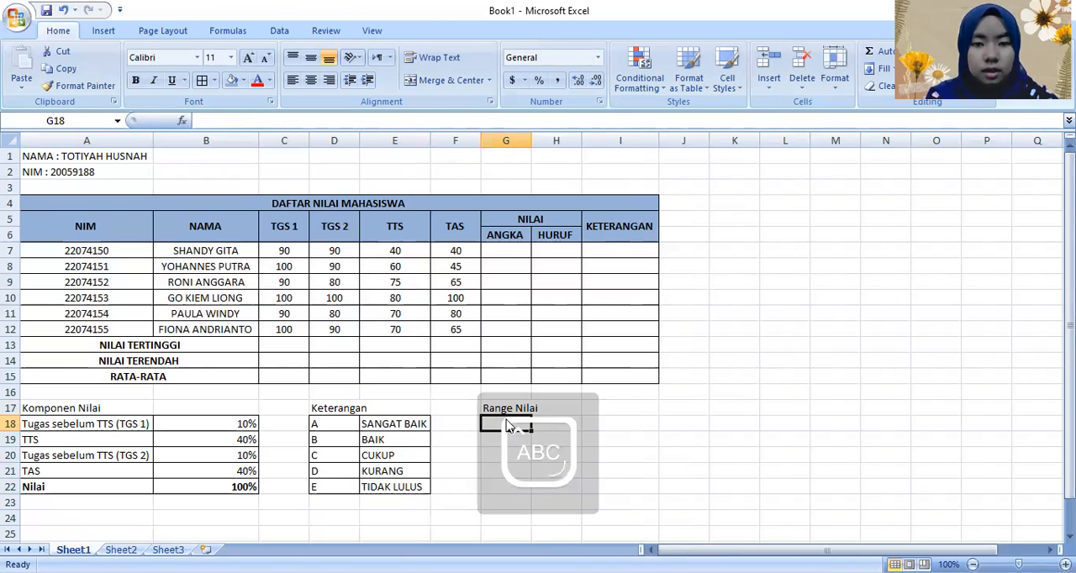
# Step: List the grade letters A, B, C, D and E in G18:G22 under the Range Nilai heading
pyautogui.write('A')
pyautogui.press('Return')
pyautogui.write('B')
pyautogui.press('Return')
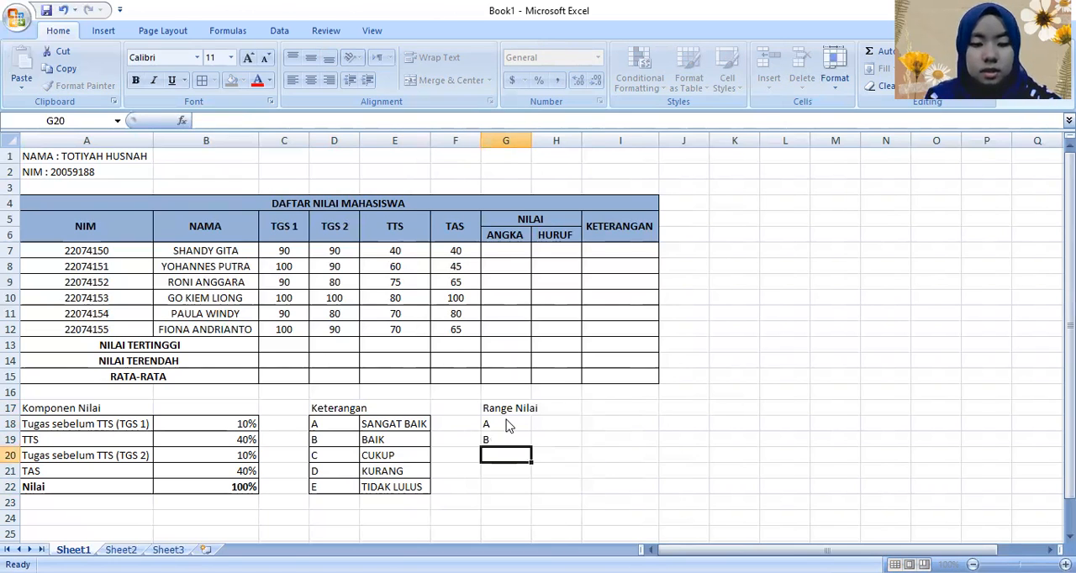
pyautogui.write('C')
pyautogui.press('Return')
pyautogui.write('D')
pyautogui.press('Return')
pyautogui.write('E')
pyautogui.press('Tab')
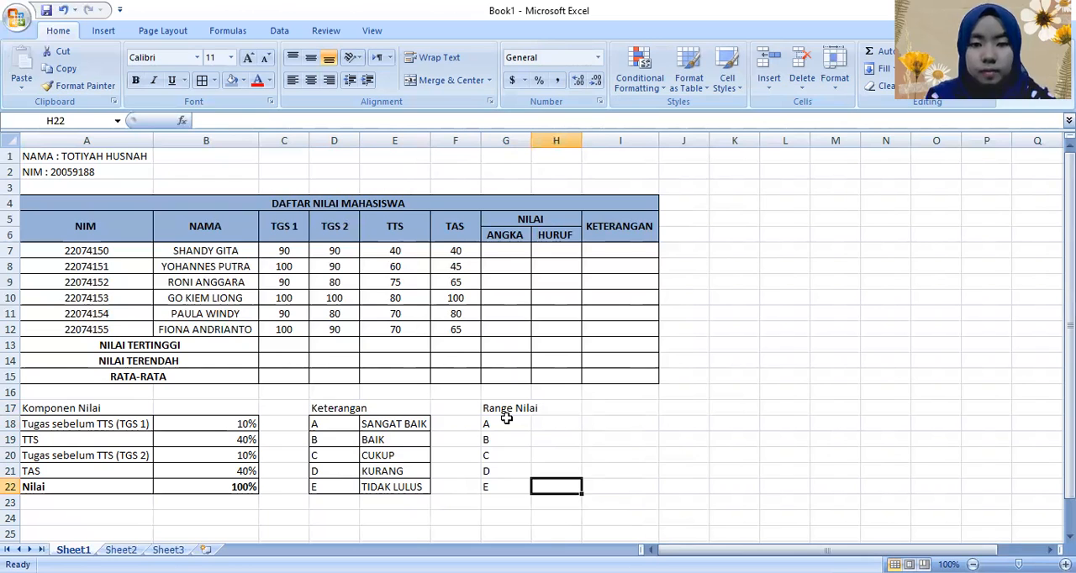
# Step: Enter the score ranges 86-100 for grade A in H18 and 71-85 for grade B in H19
pyautogui.press('Up')
pyautogui.press('Up')
pyautogui.press('Up')
pyautogui.press('Up')
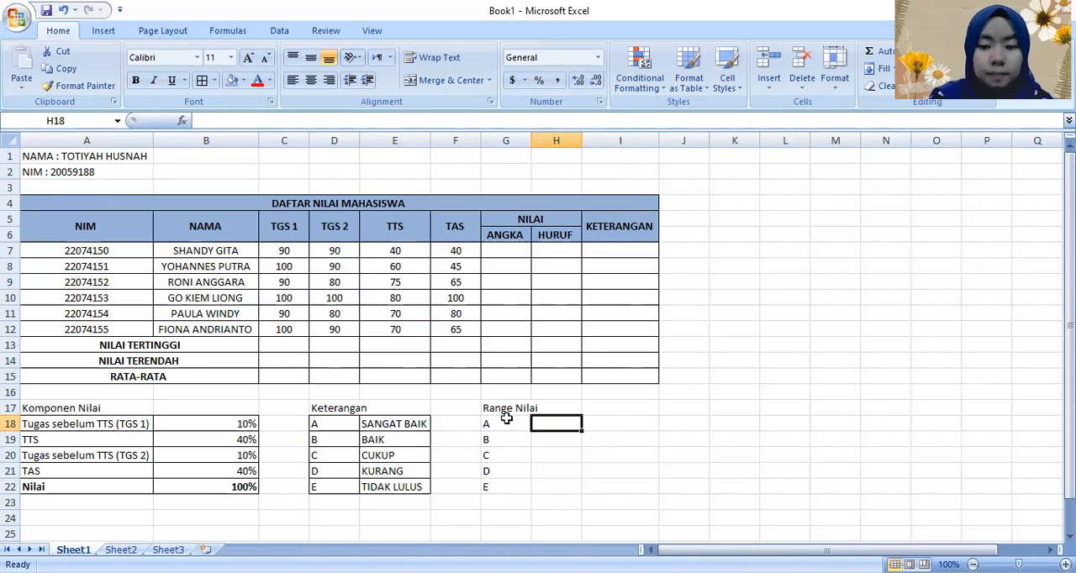
pyautogui.write('86-100')
pyautogui.press('Return')
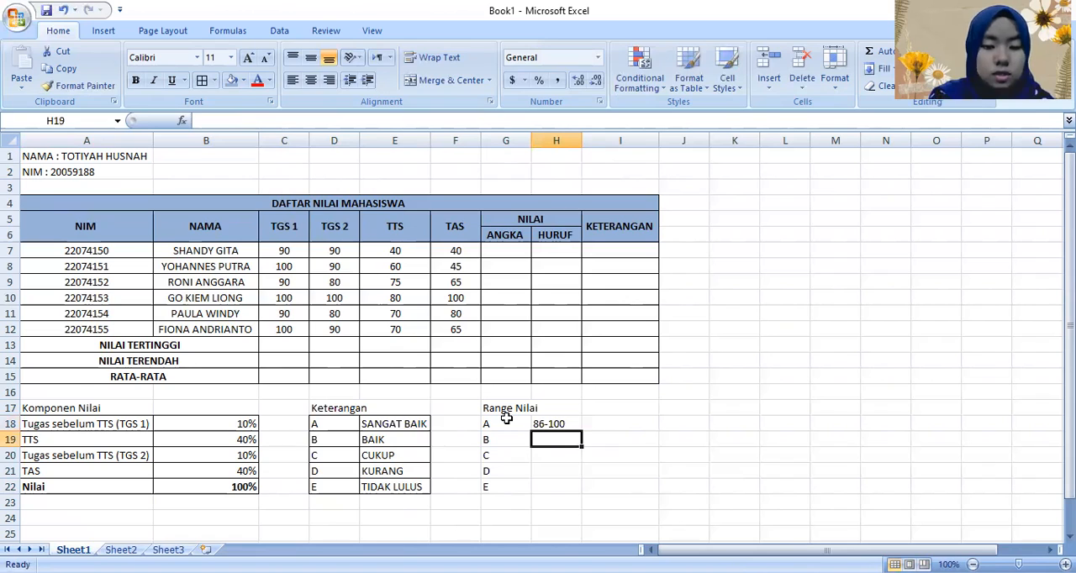
pyautogui.write('71-85')
pyautogui.press('Return')
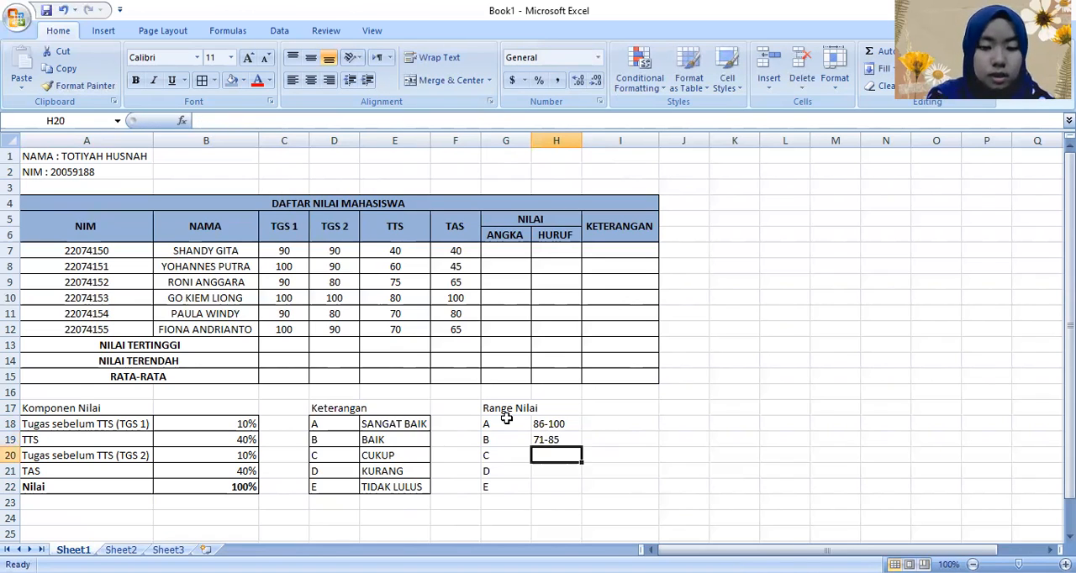
# Step: Enter the score ranges 56-70, 41-55 and 0-40 for grades C, D and E in H20:H22
pyautogui.write('56-70')
pyautogui.press('Return')
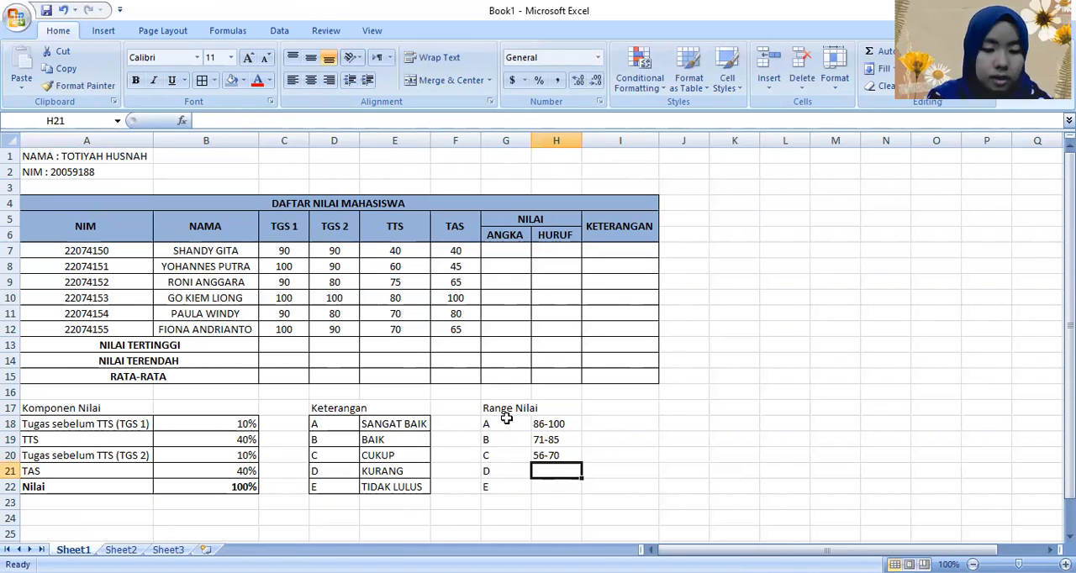
pyautogui.write('41-55')
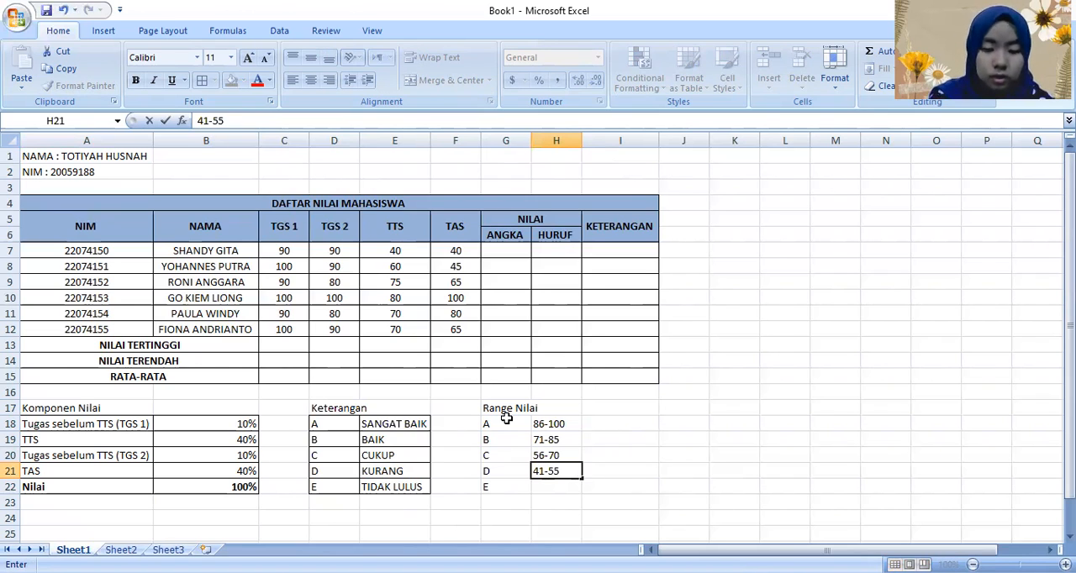
pyautogui.press('Return')
pyautogui.write('0-40')
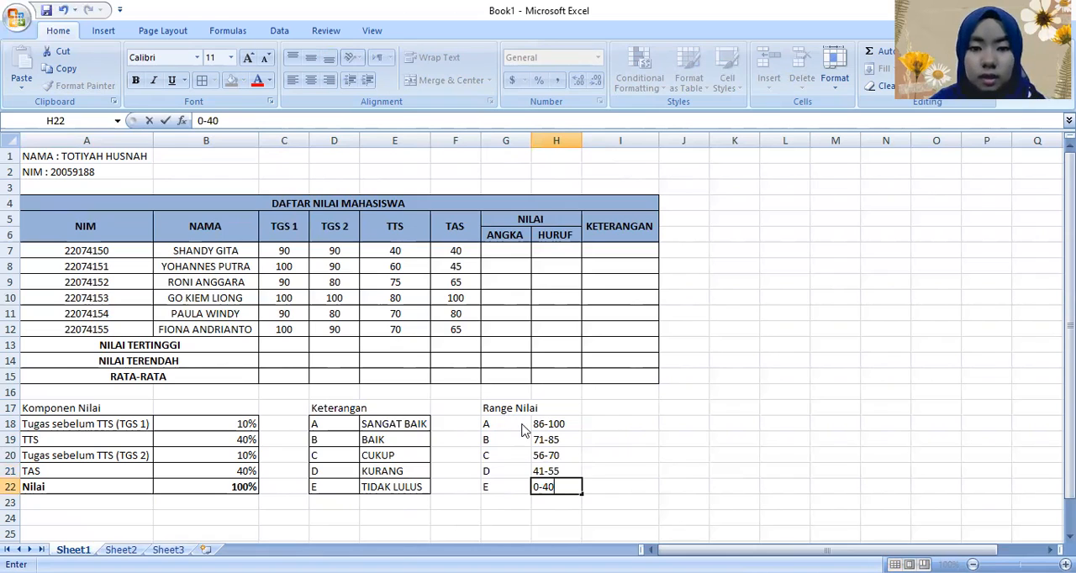
# Step: Apply all borders to the Range Nilai list in G18:H22
pyautogui.moveTo(496, 423); pyautogui.dragTo(559, 487)
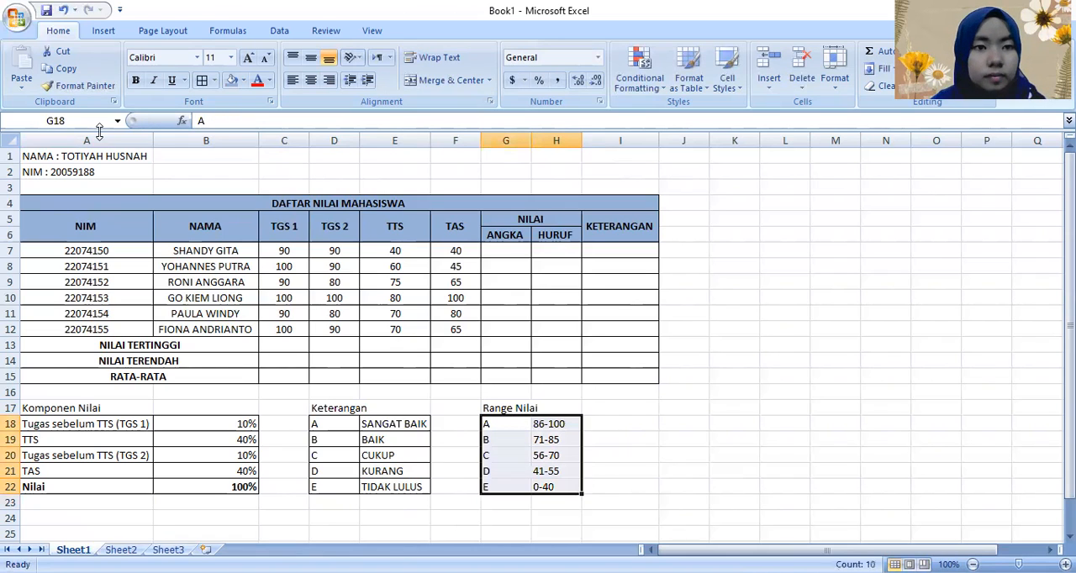
pyautogui.click(207, 82)
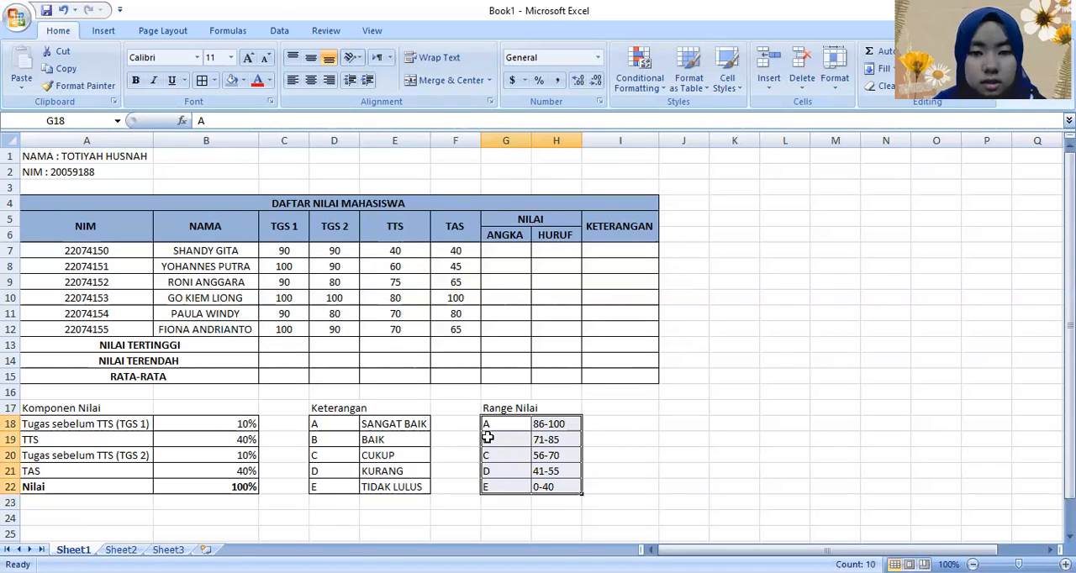
pyautogui.click(556, 518)
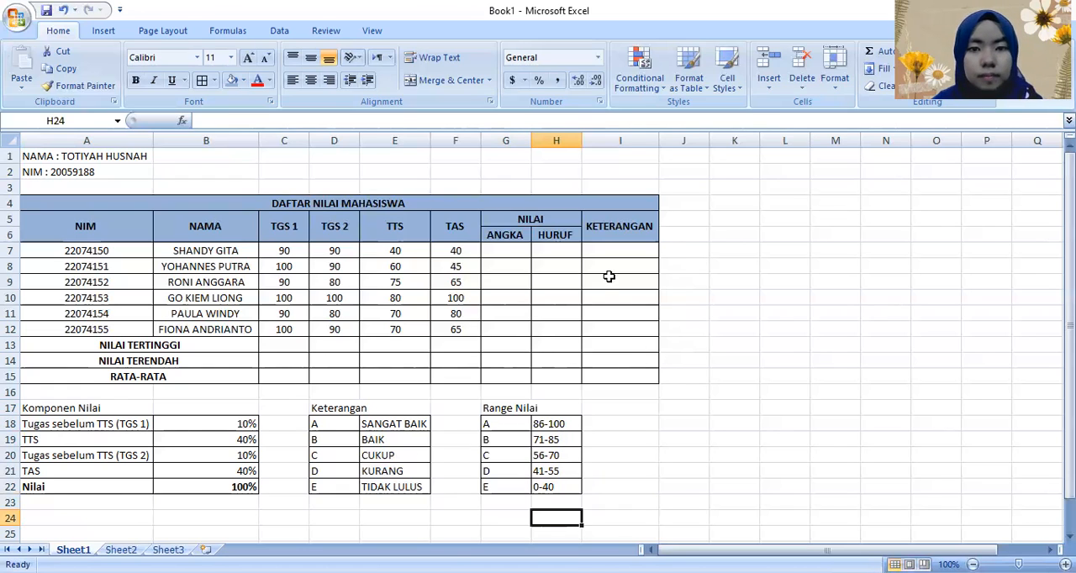
# Step: Begin the numeric grade formula in G7 with the two assignment scores weighted 10% each: =C7*10%+D7*10%+
pyautogui.click(515, 252)
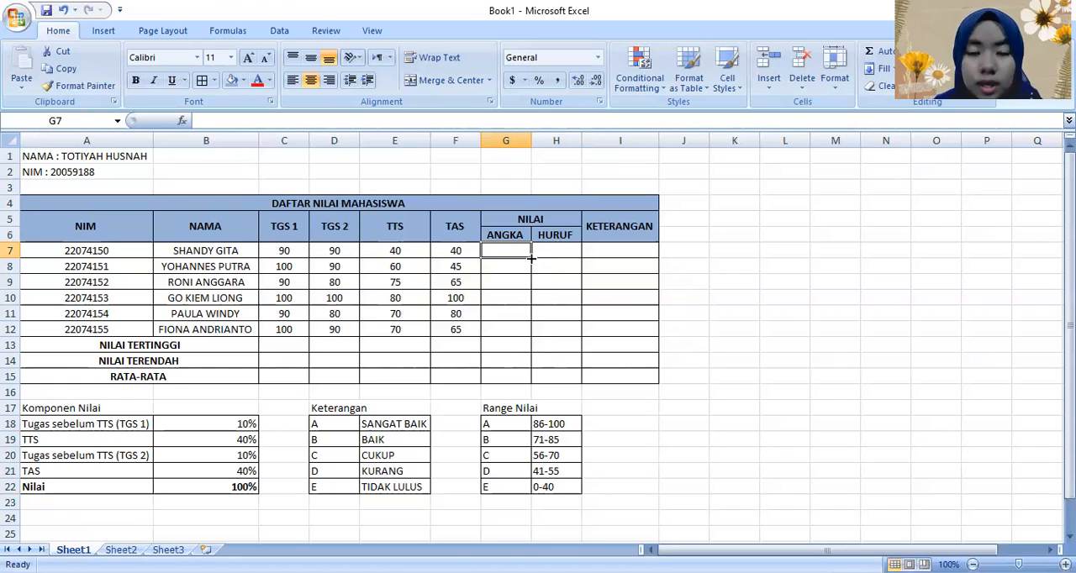
pyautogui.moveTo(515, 250)
pyautogui.mouseDown()
pyautogui.moveTo(518, 367)
pyautogui.moveTo(522, 261)
pyautogui.mouseUp()
pyautogui.click(516, 308)
pyautogui.click(508, 252)
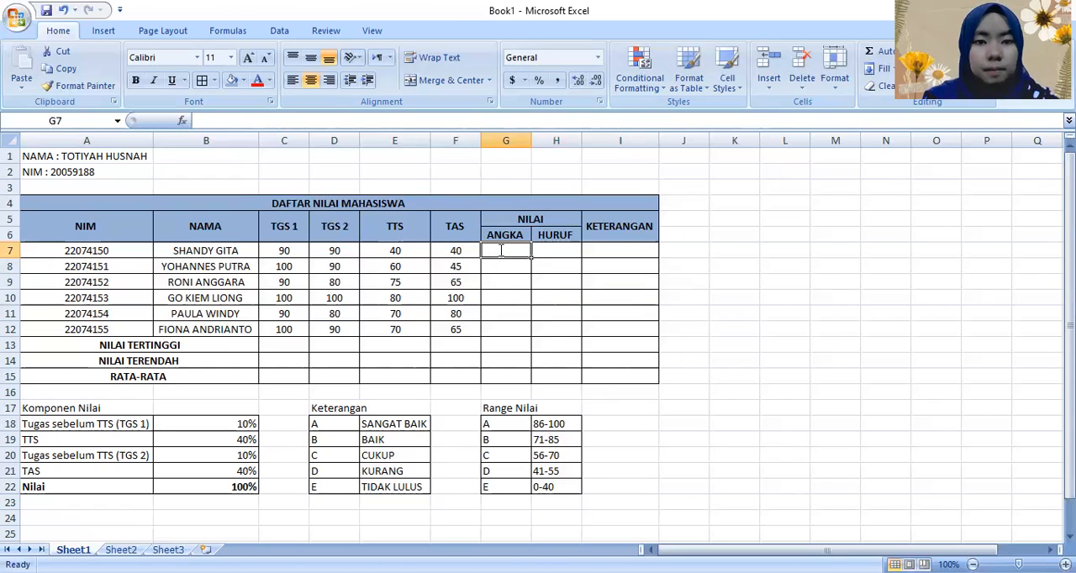
pyautogui.write('=')
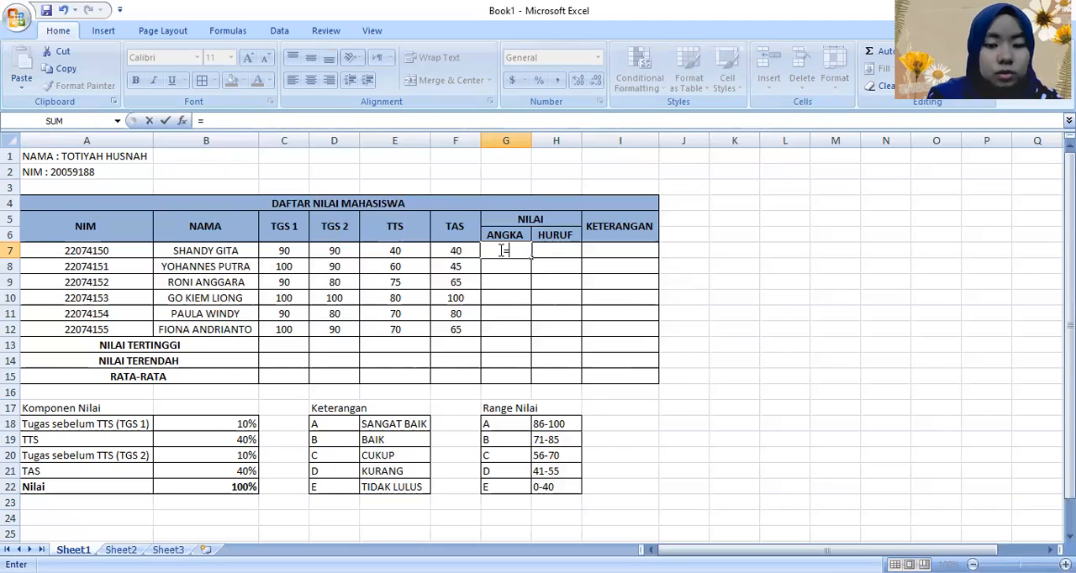
pyautogui.write('C7*')
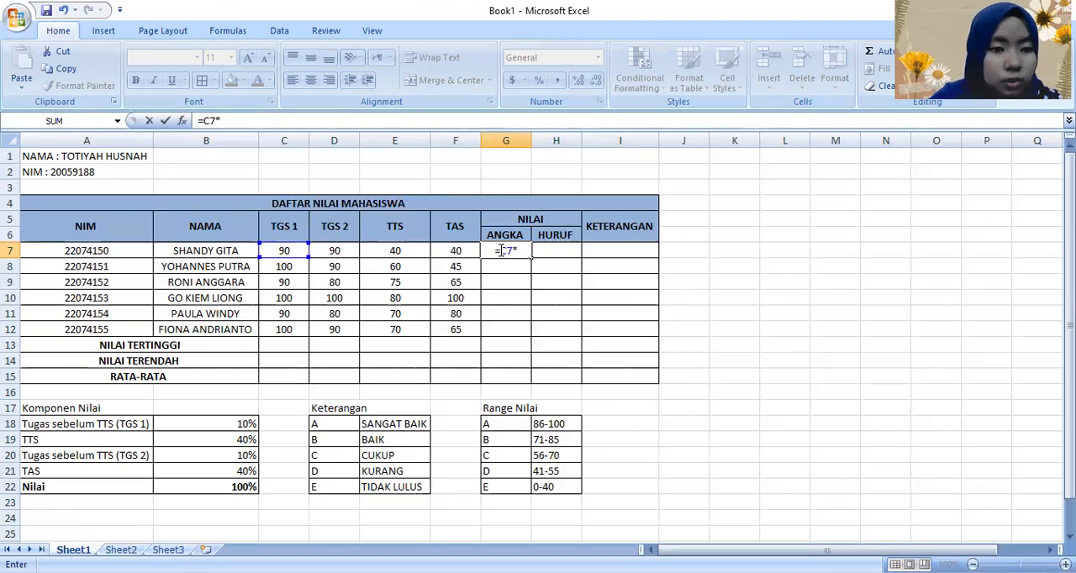
pyautogui.write('10%+')
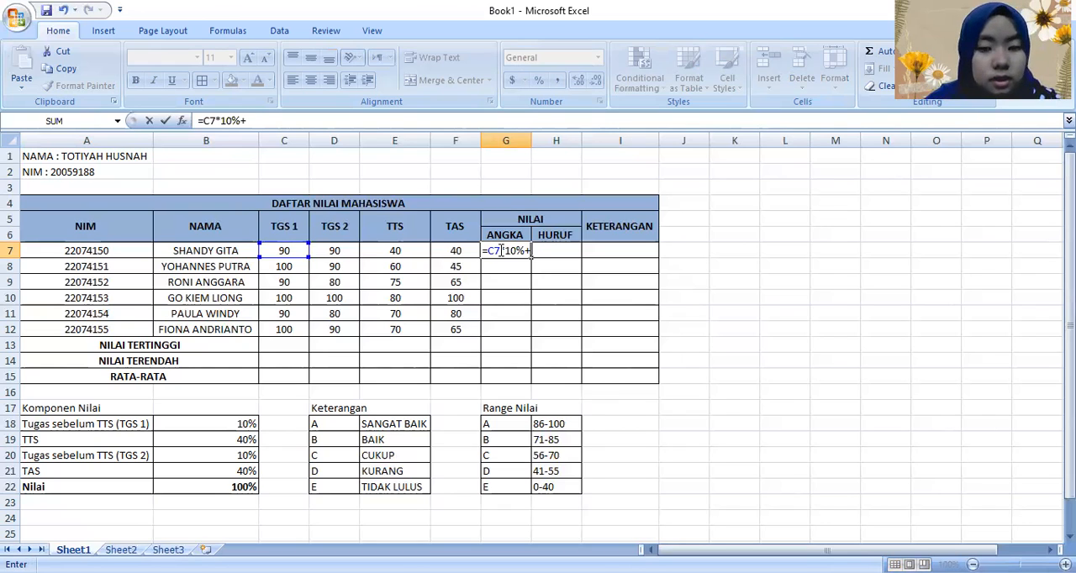
pyautogui.write('D7*')
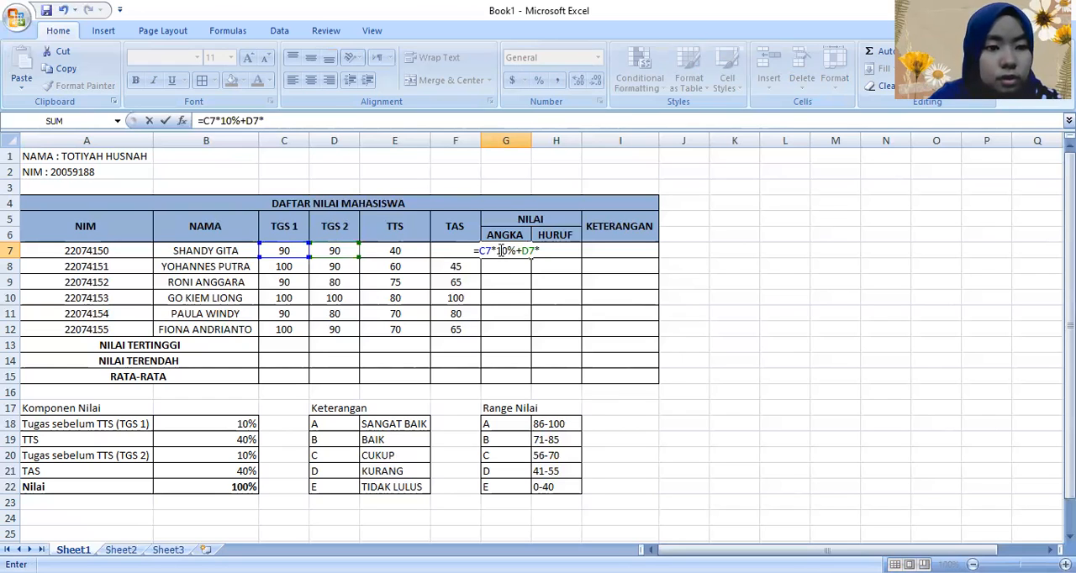
pyautogui.write('10%+')
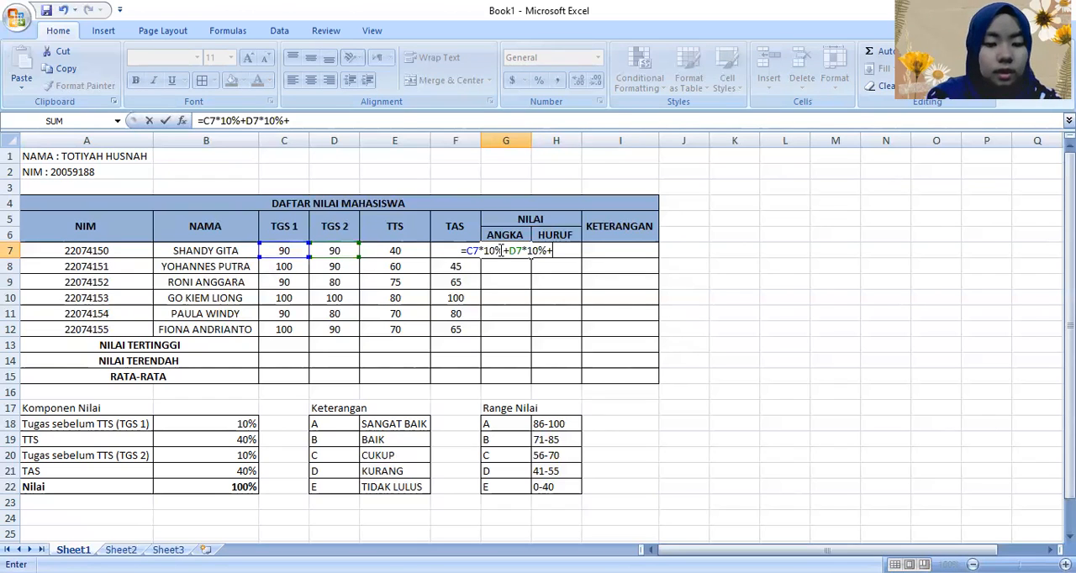
pyautogui.write('E7*')
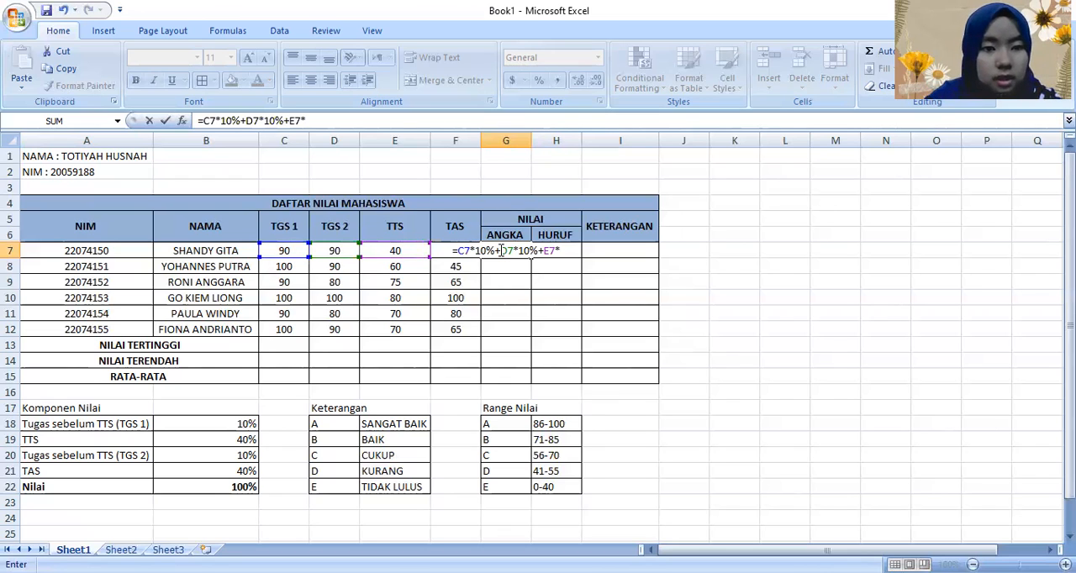
pyautogui.write('40%+')
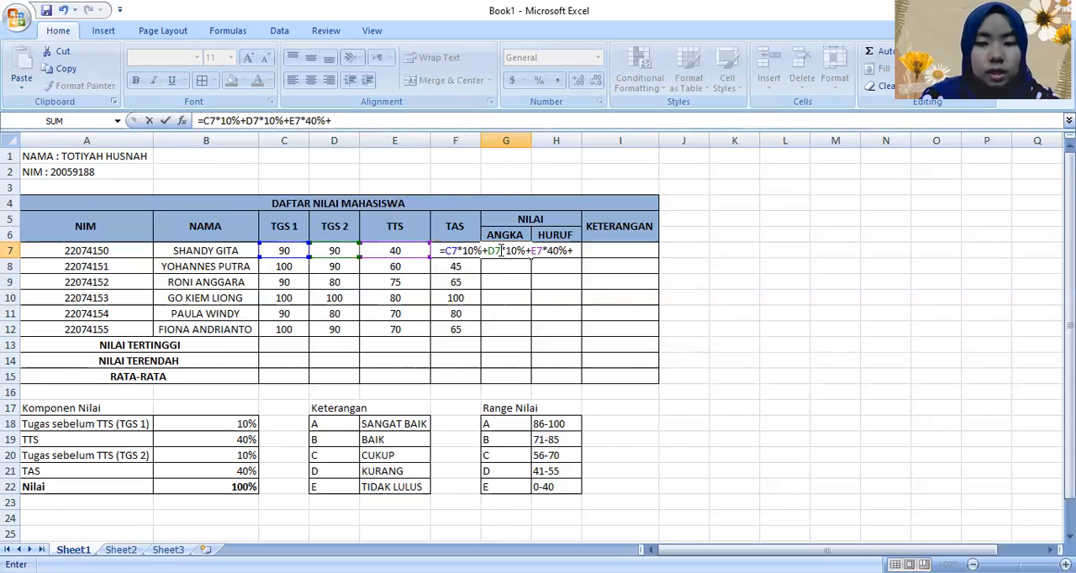
pyautogui.write('F7*')
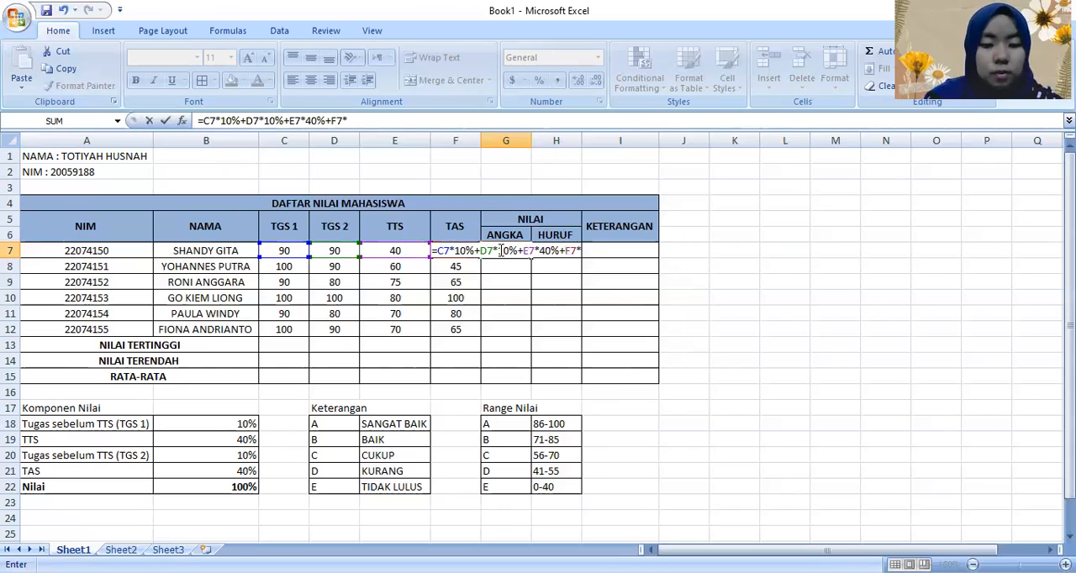
pyautogui.write('40')
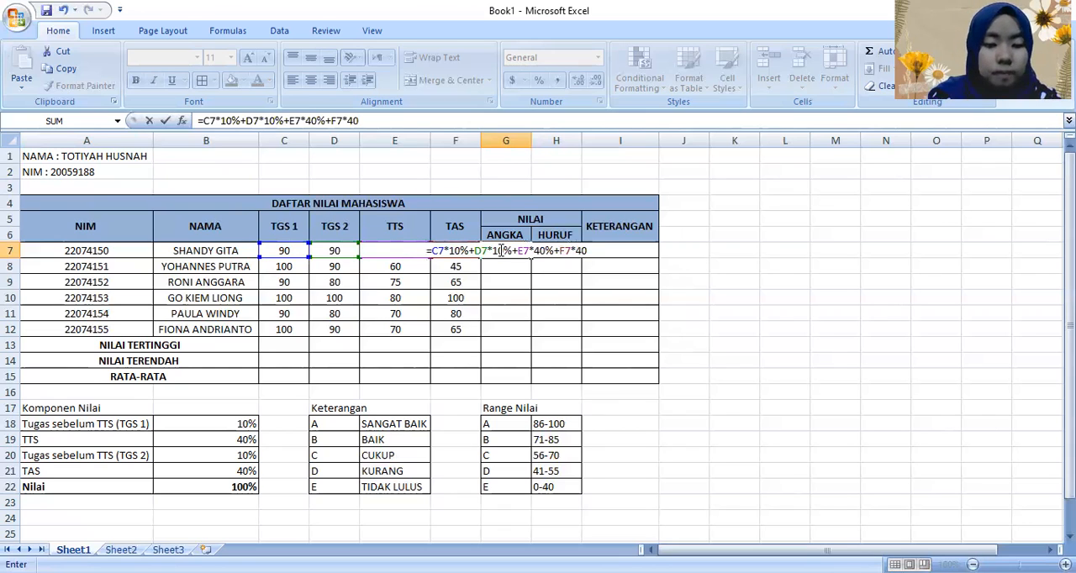
pyautogui.write('%')
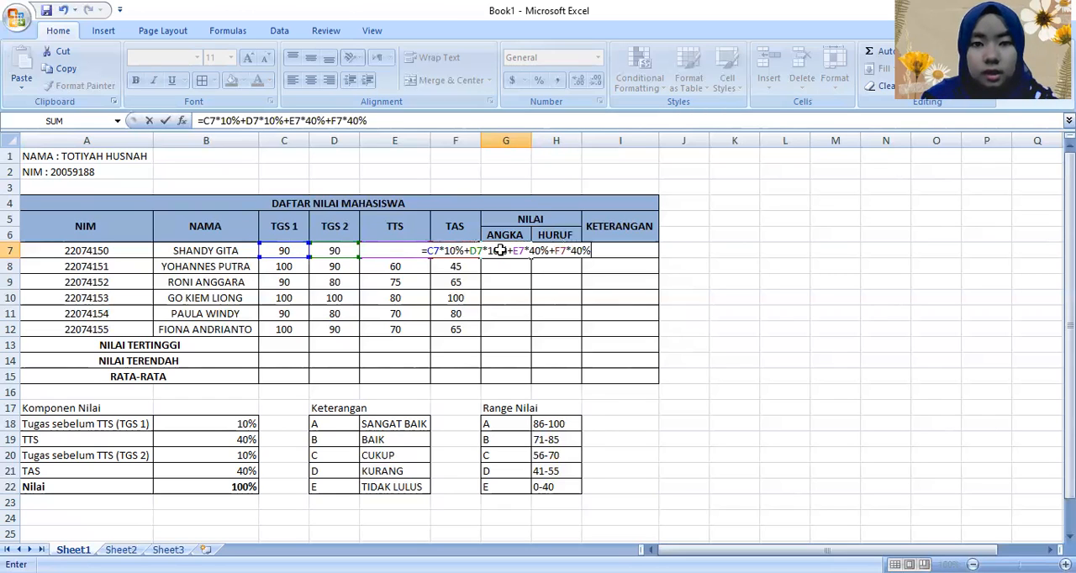
# Step: Complete the G7 formula with E7*40%+F7*40% and fill it down through G12 for all students
pyautogui.press('Return')
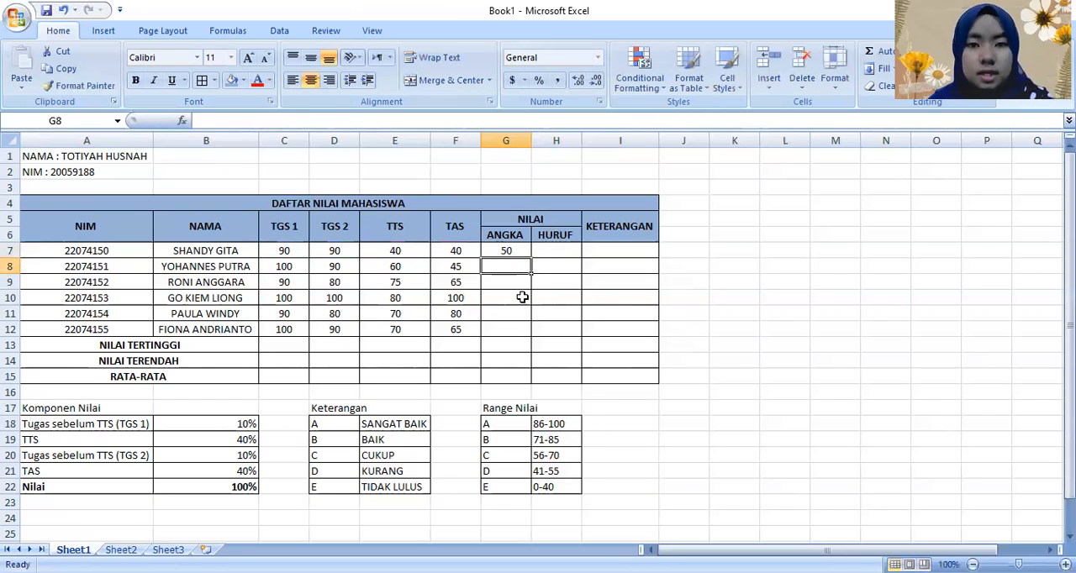
pyautogui.click(523, 252)
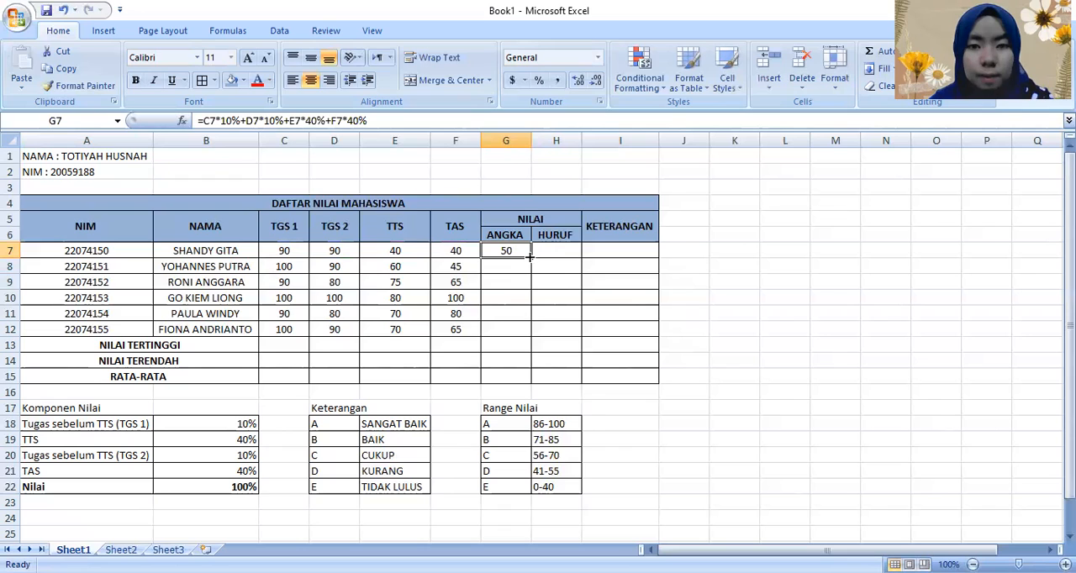
pyautogui.moveTo(529, 256); pyautogui.dragTo(530, 339)
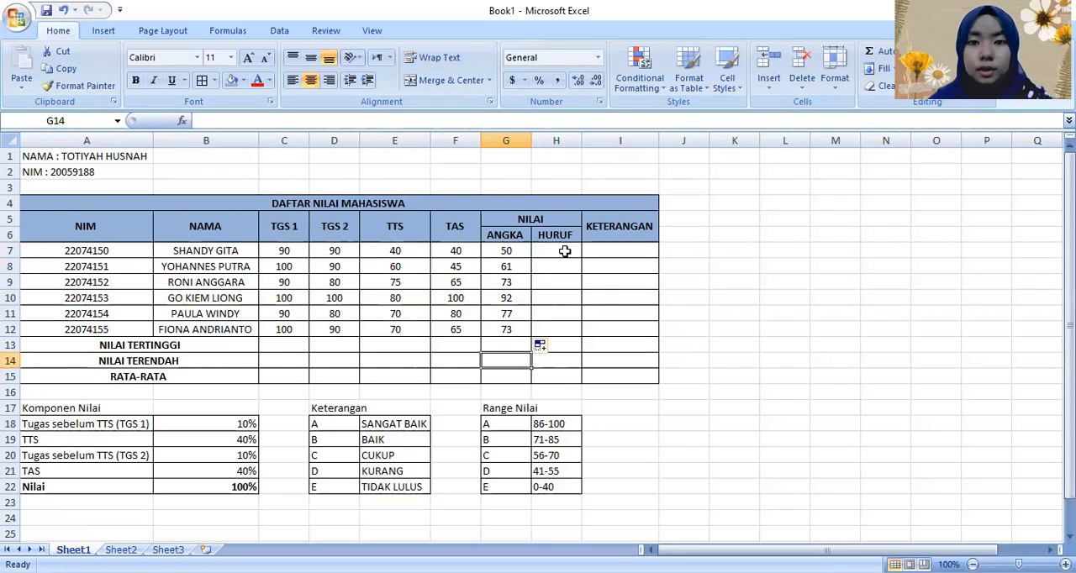
# Step: Start a nested IF formula in H7 that returns "A" for G7>=85 and "B" for G7>=70
pyautogui.click(565, 251)
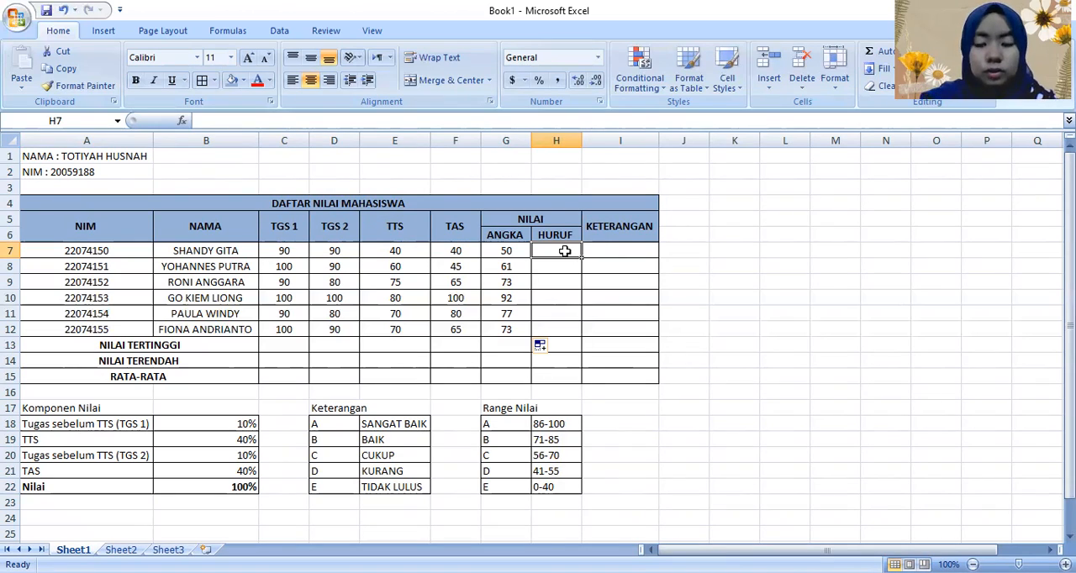
pyautogui.write('=')
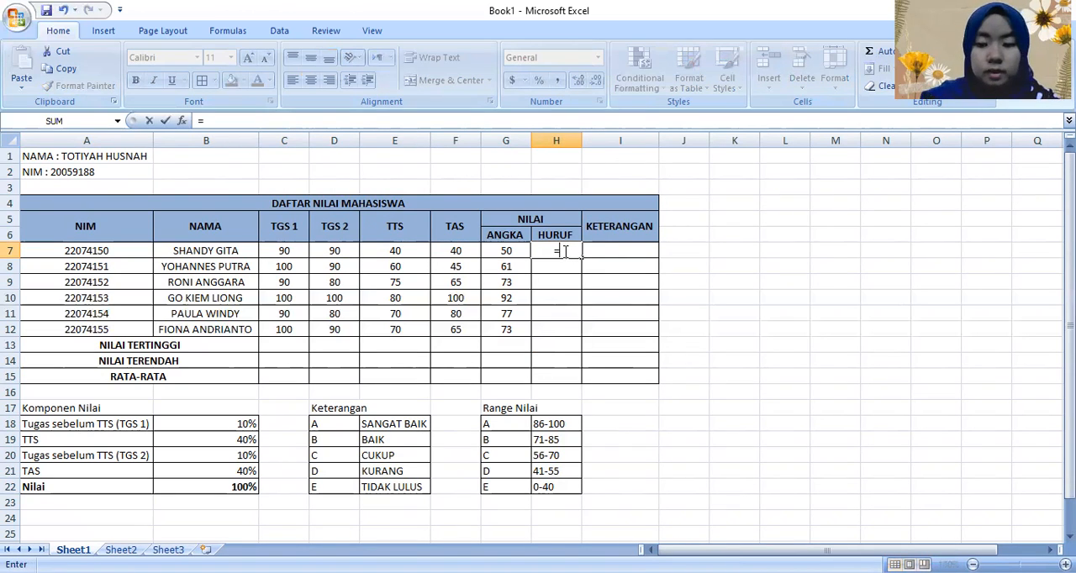
pyautogui.write('IF')
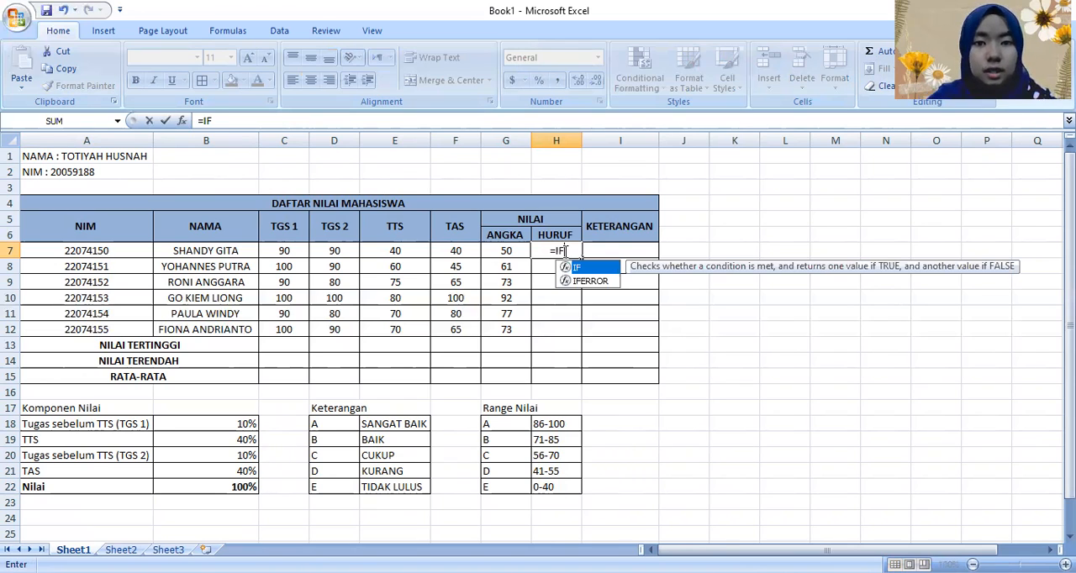
pyautogui.write('(')
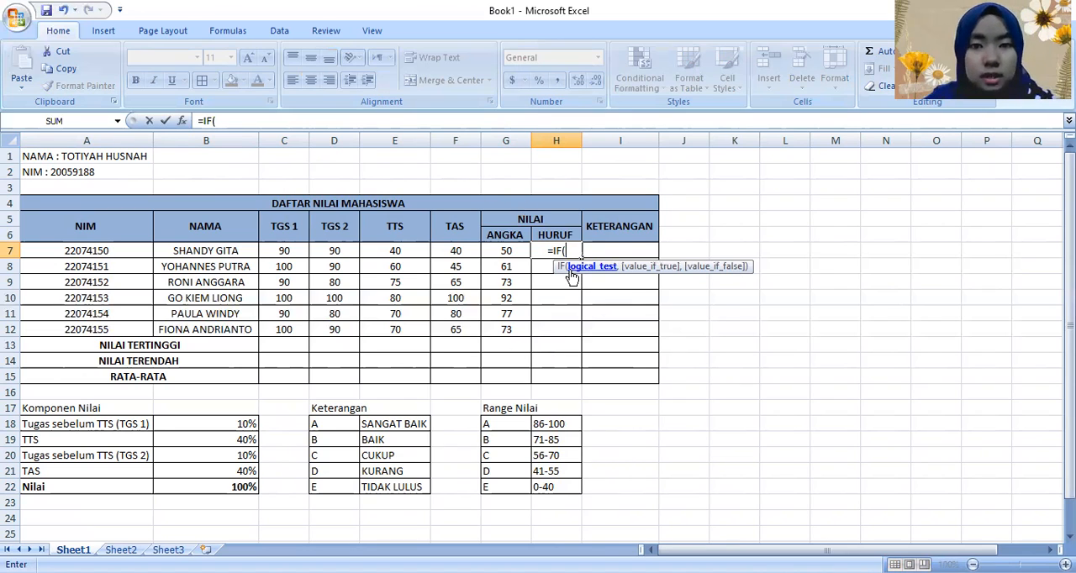
pyautogui.write('G')
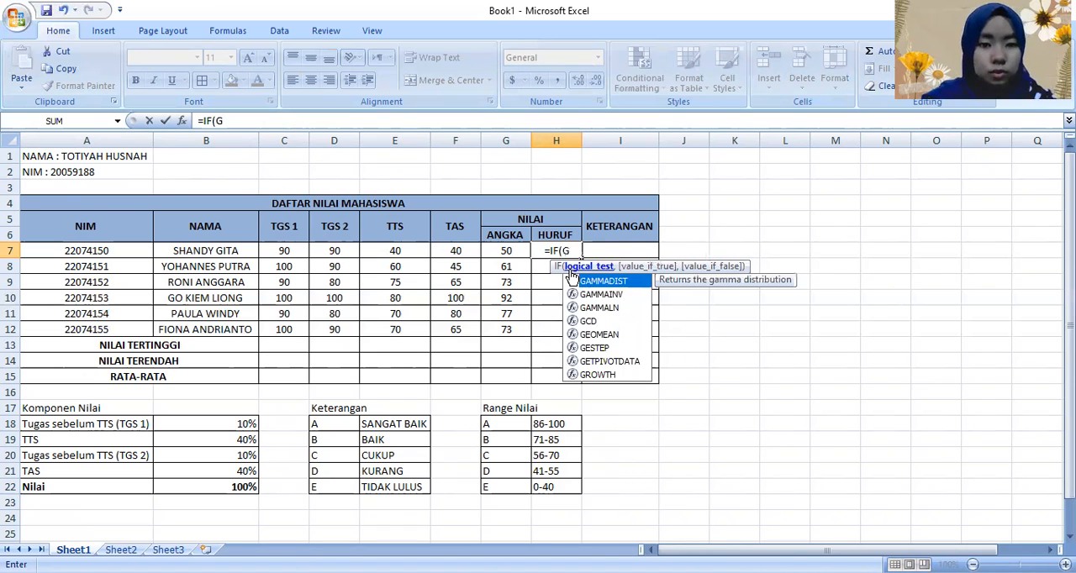
pyautogui.write('7')
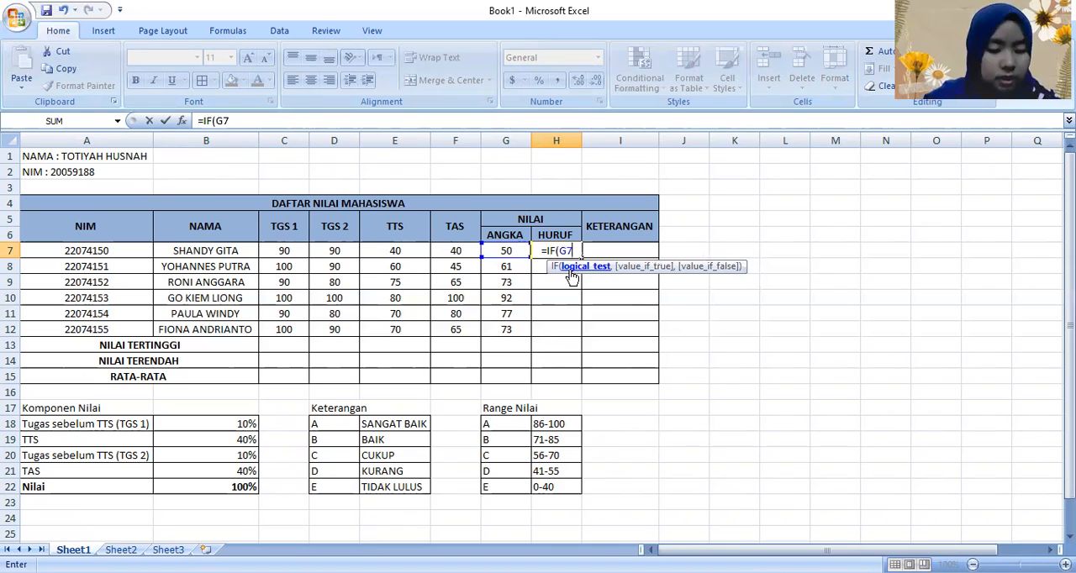
pyautogui.write('>=')
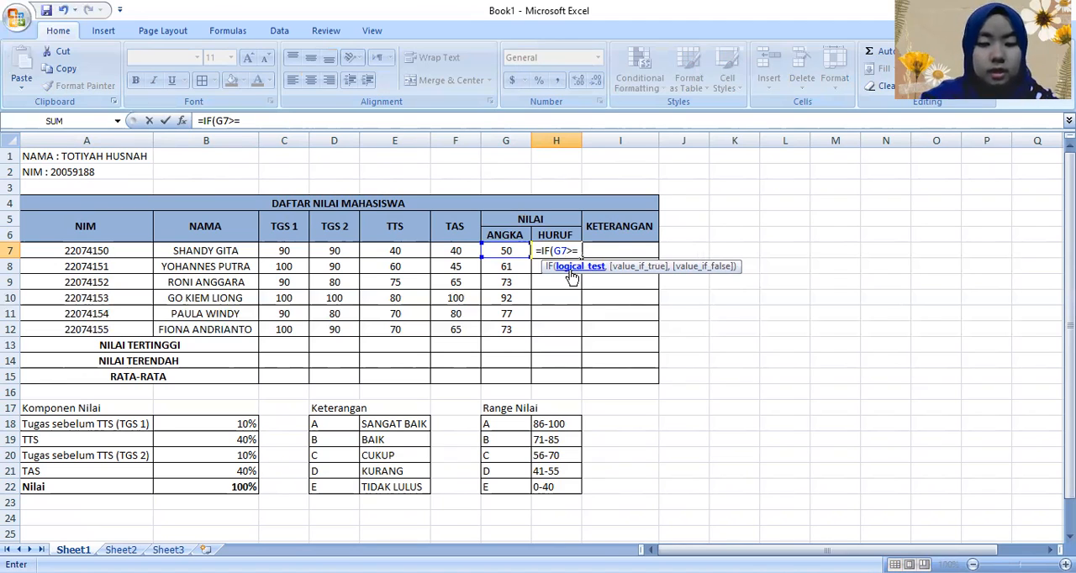
pyautogui.write('85,"A",IF')
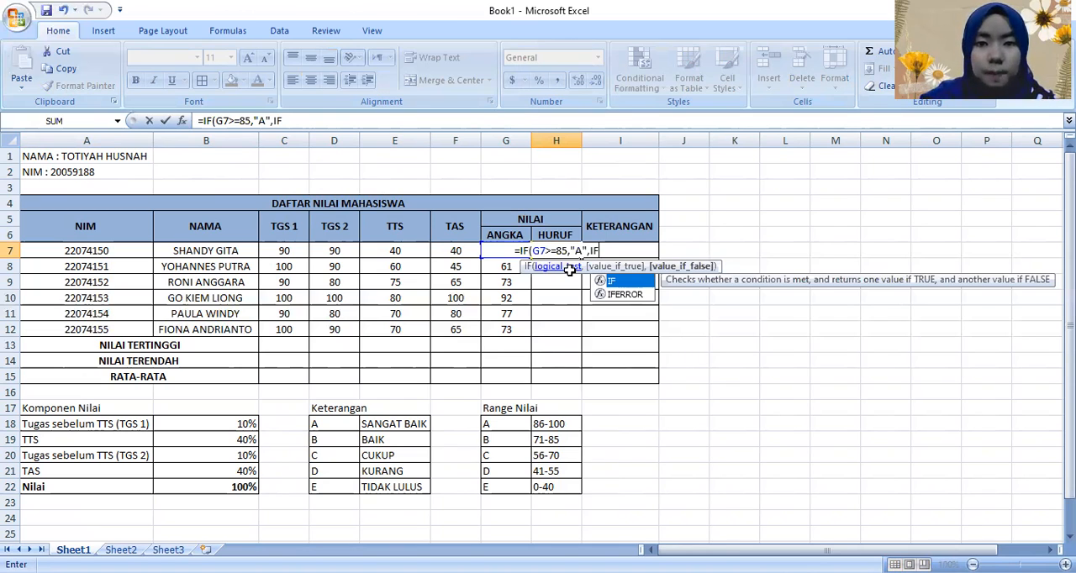
pyautogui.write('(G7>=')
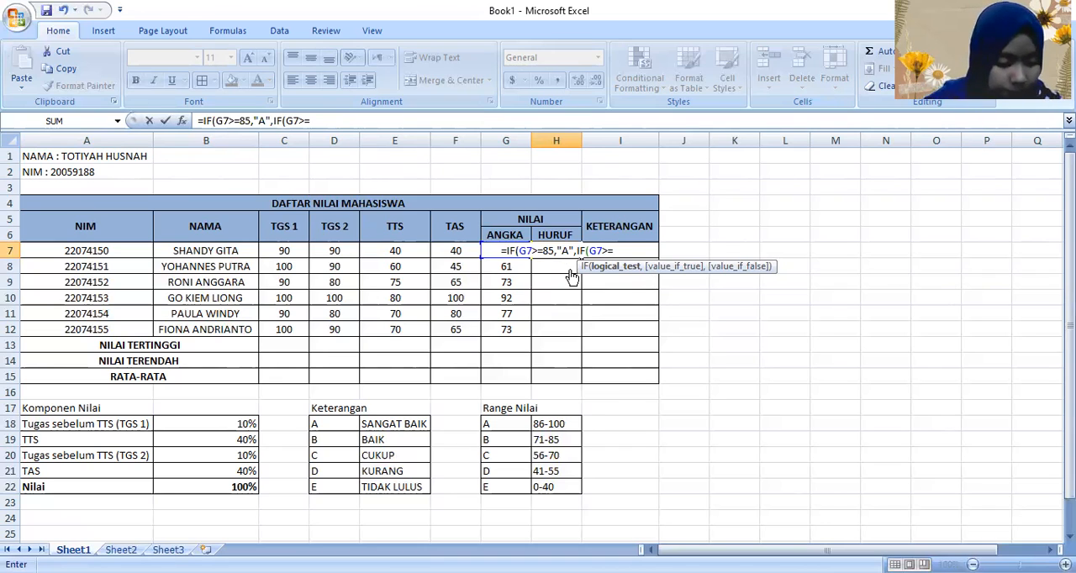
pyautogui.write('70,"B"')
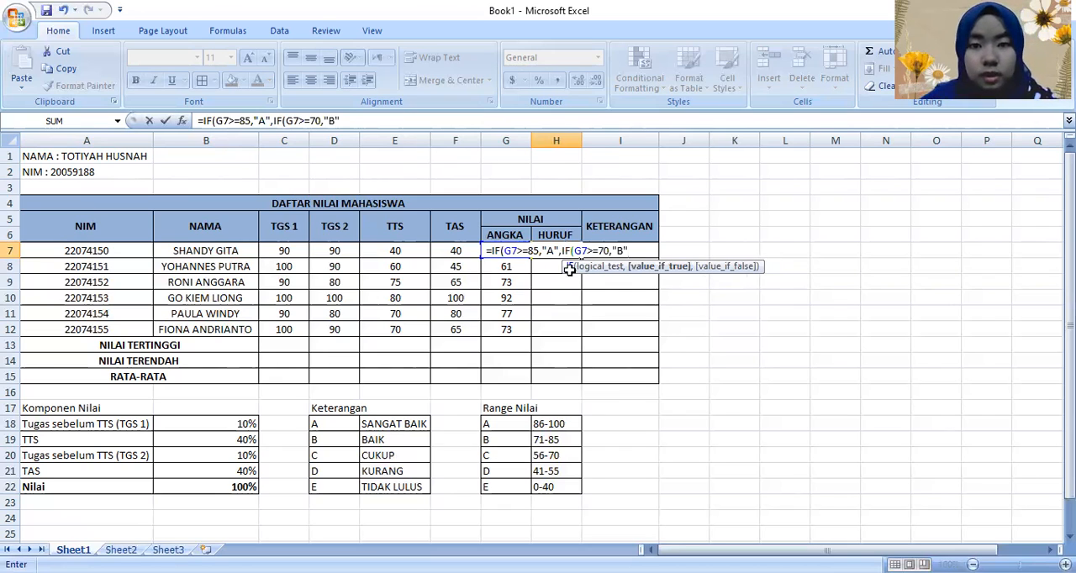
pyautogui.write(',IF(')
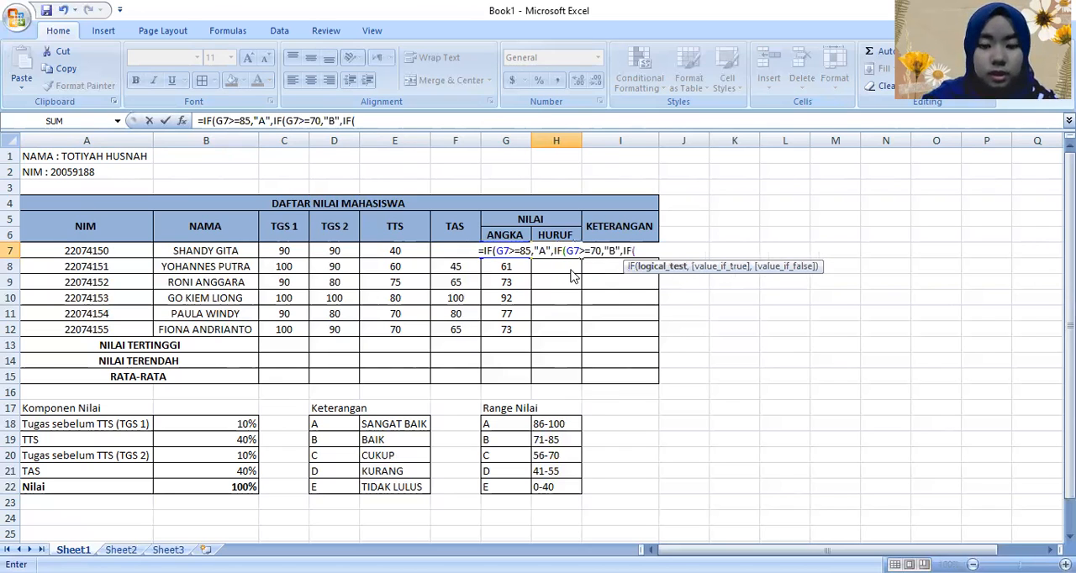
pyautogui.write('G7')
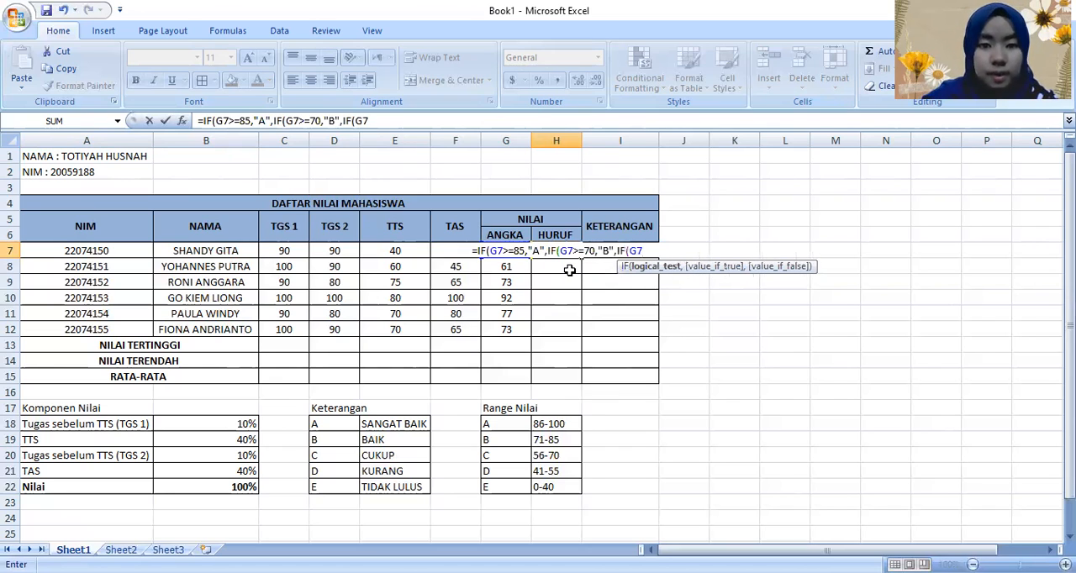
pyautogui.write('>=')
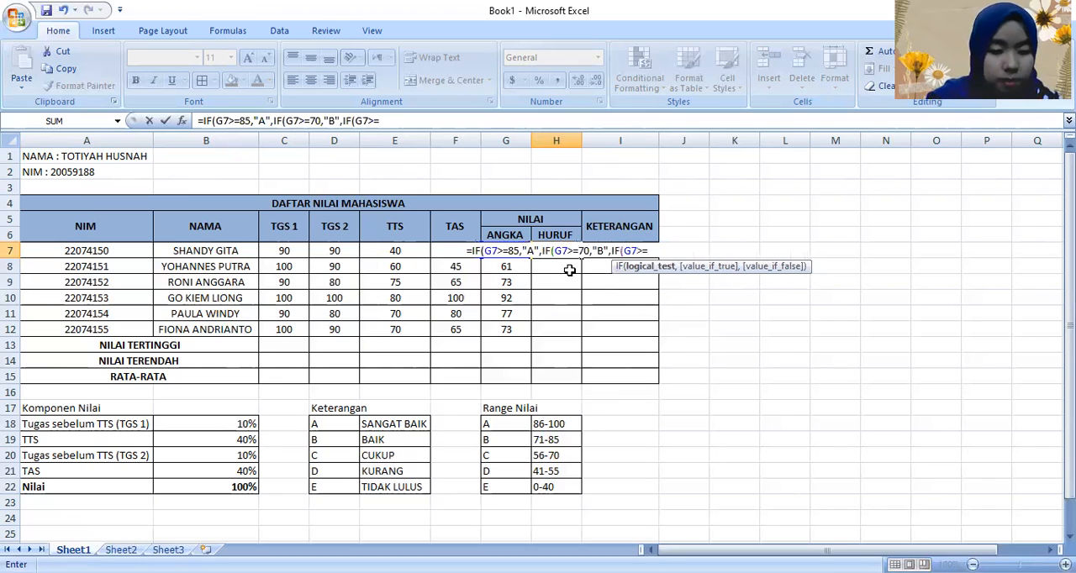
pyautogui.write('55')
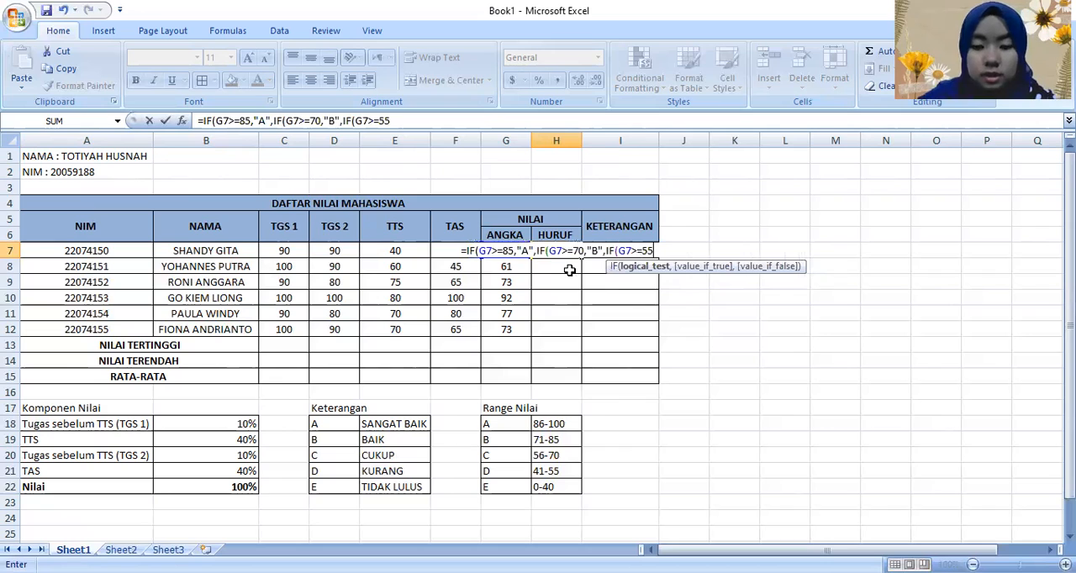
pyautogui.write(',"')
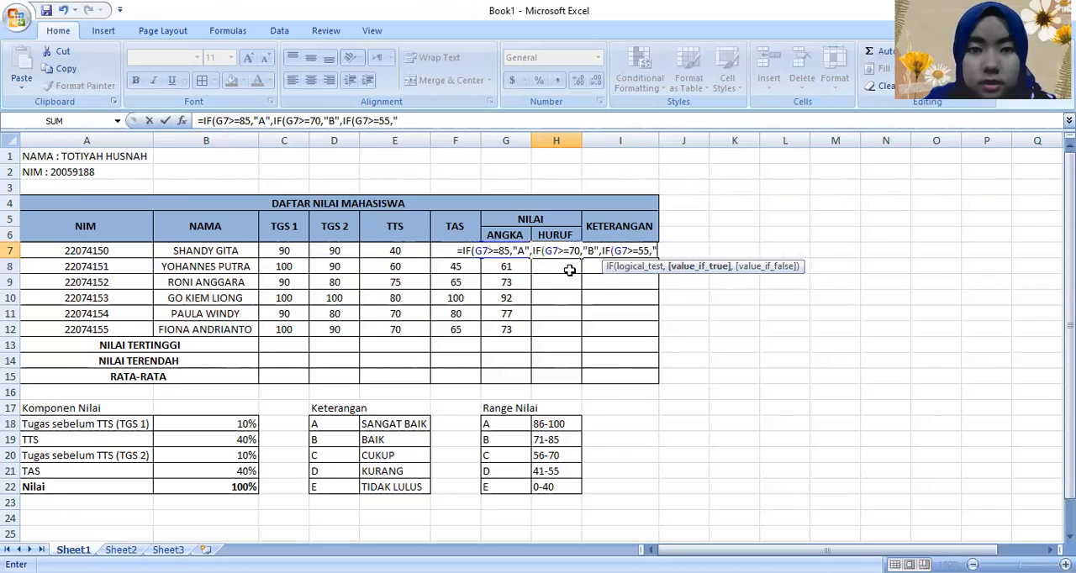
pyautogui.write('C",')
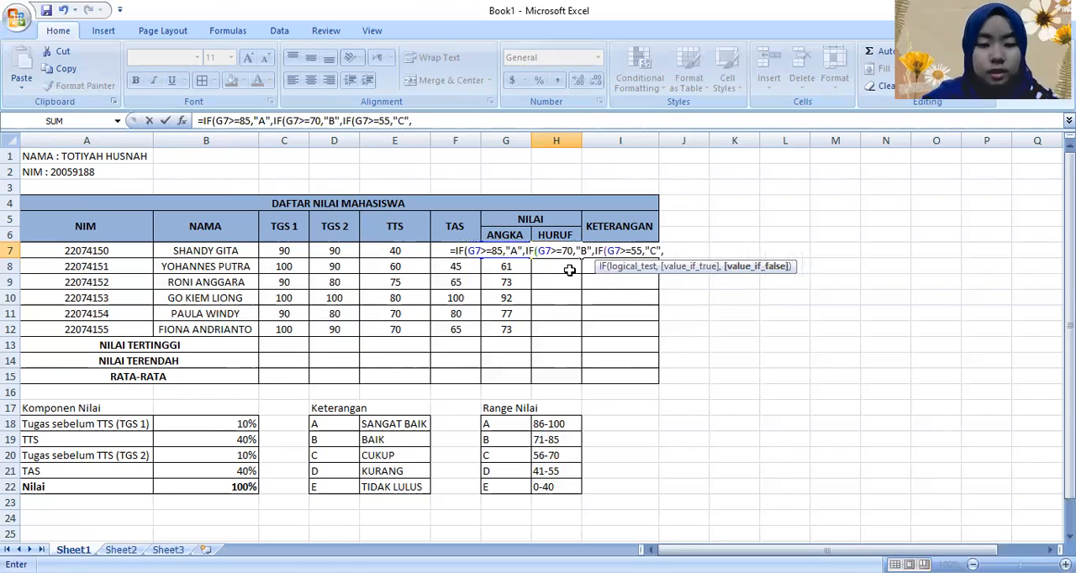
pyautogui.write('IF(')
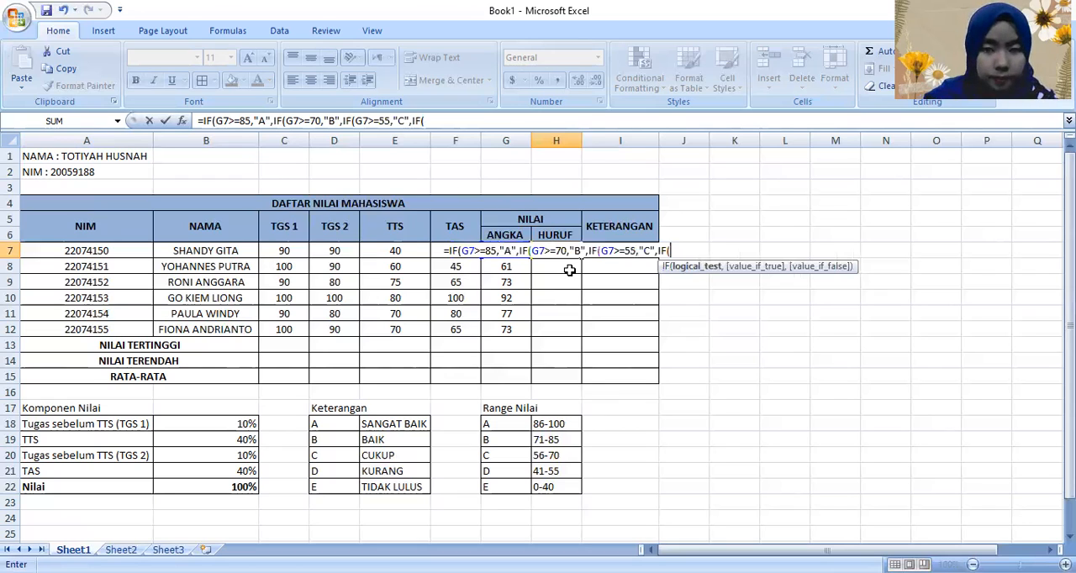
pyautogui.write('G7>=')
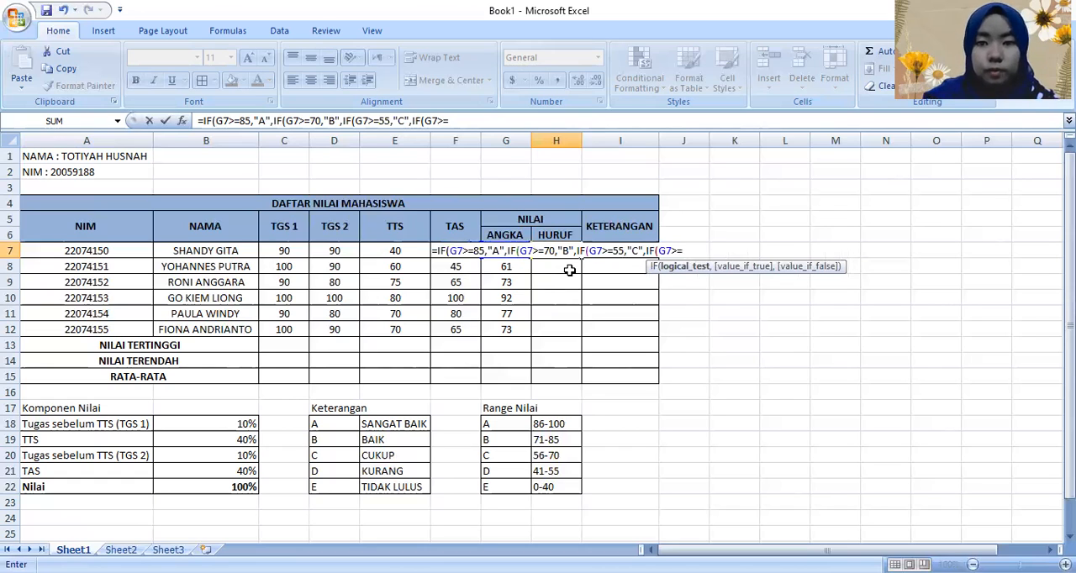
pyautogui.write('40')
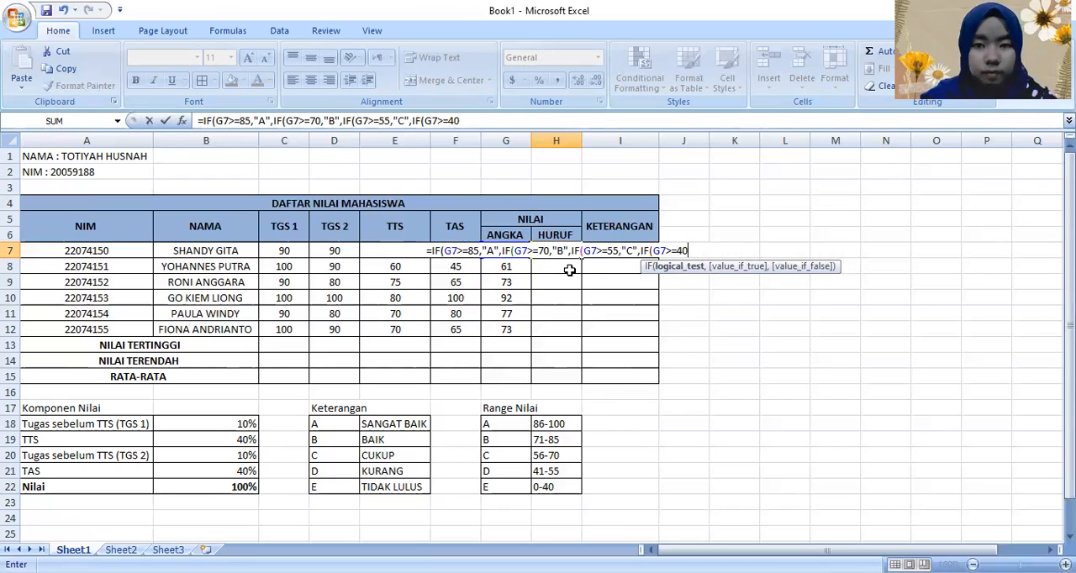
# Step: Extend the nested IF formula in H7 with a condition returning "D" for G7>=40
pyautogui.write(',"D",')
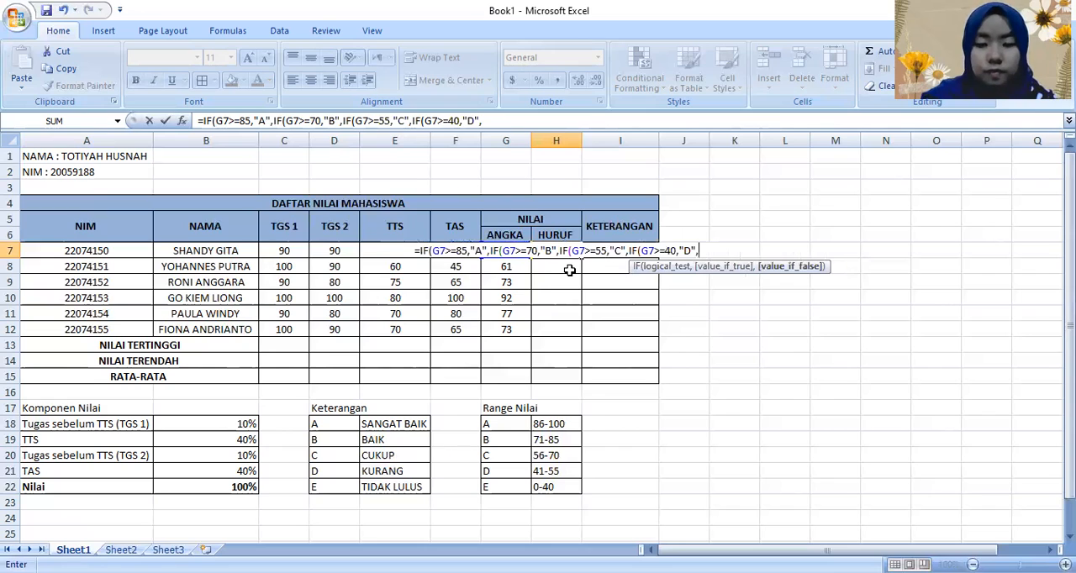
pyautogui.write('IF(')
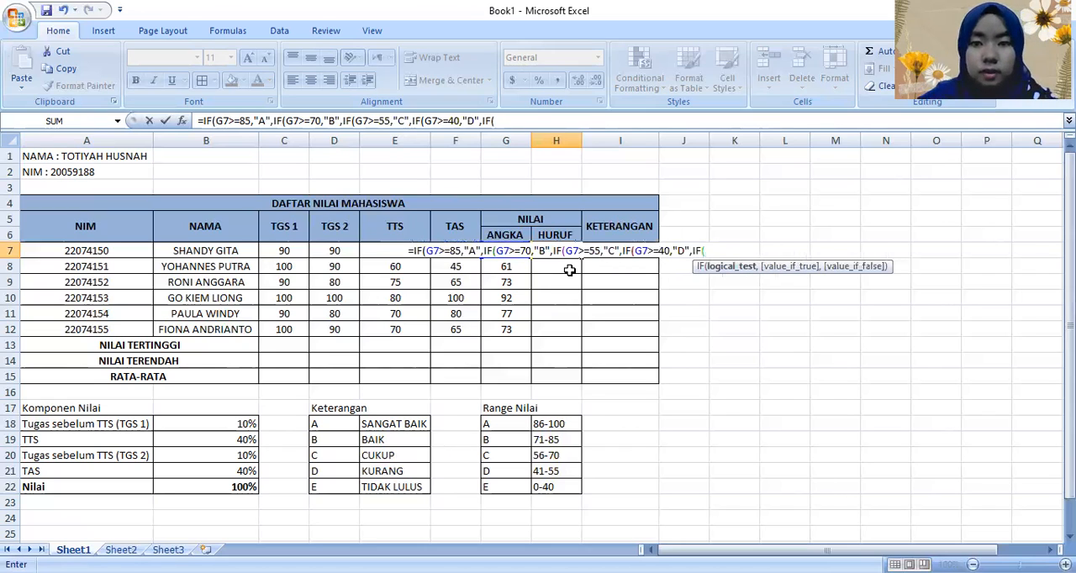
pyautogui.write('G7')
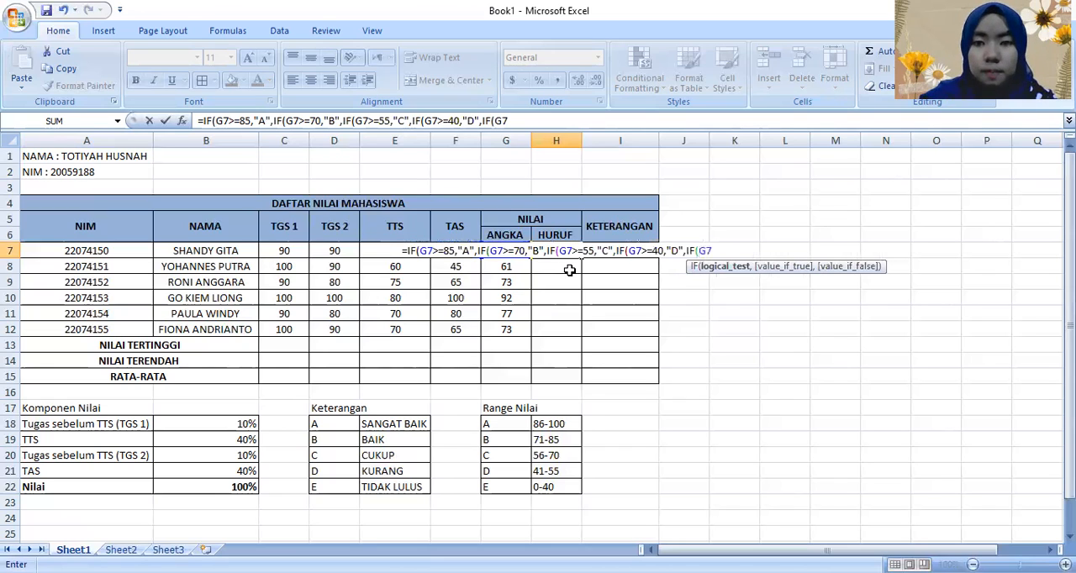
pyautogui.write('>=')
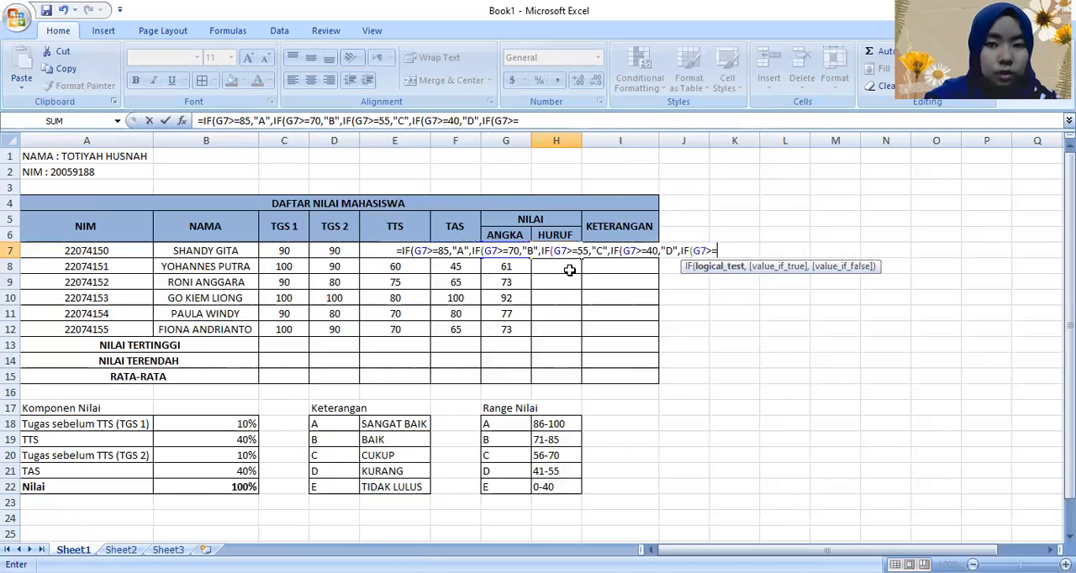
pyautogui.write('0')
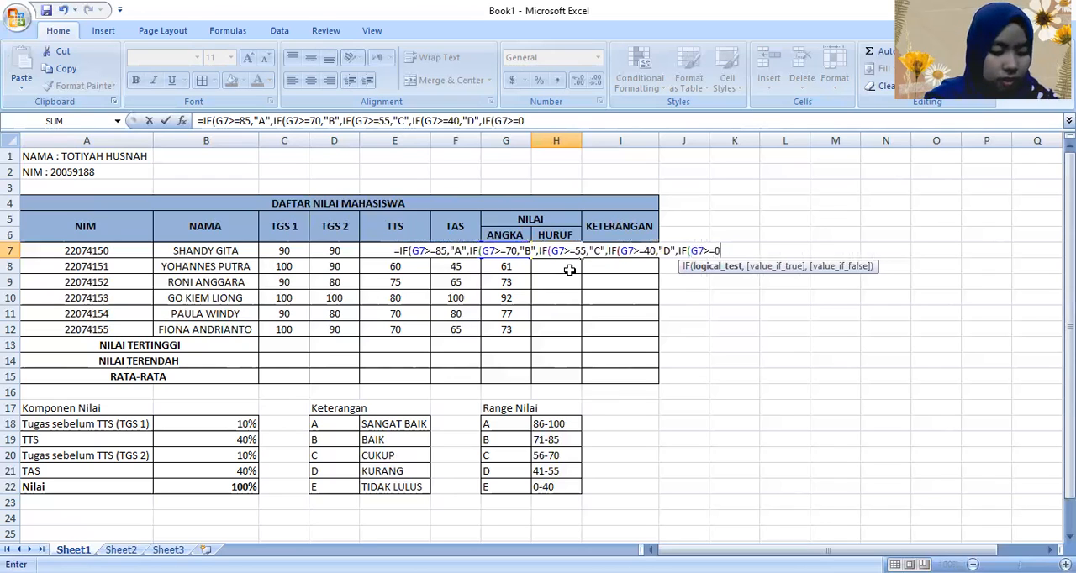
pyautogui.write(',"E')
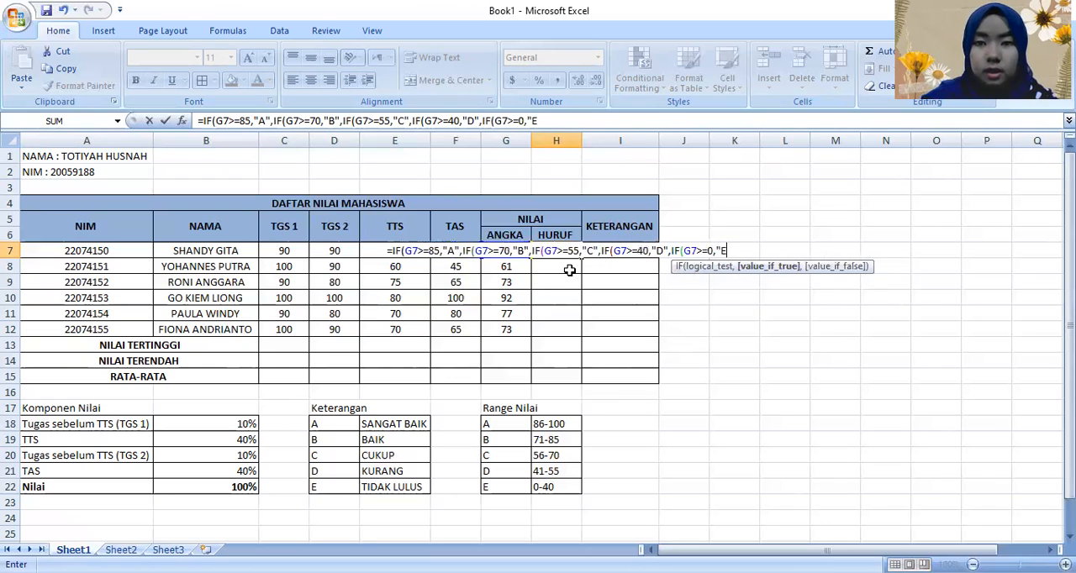
pyautogui.write('"')
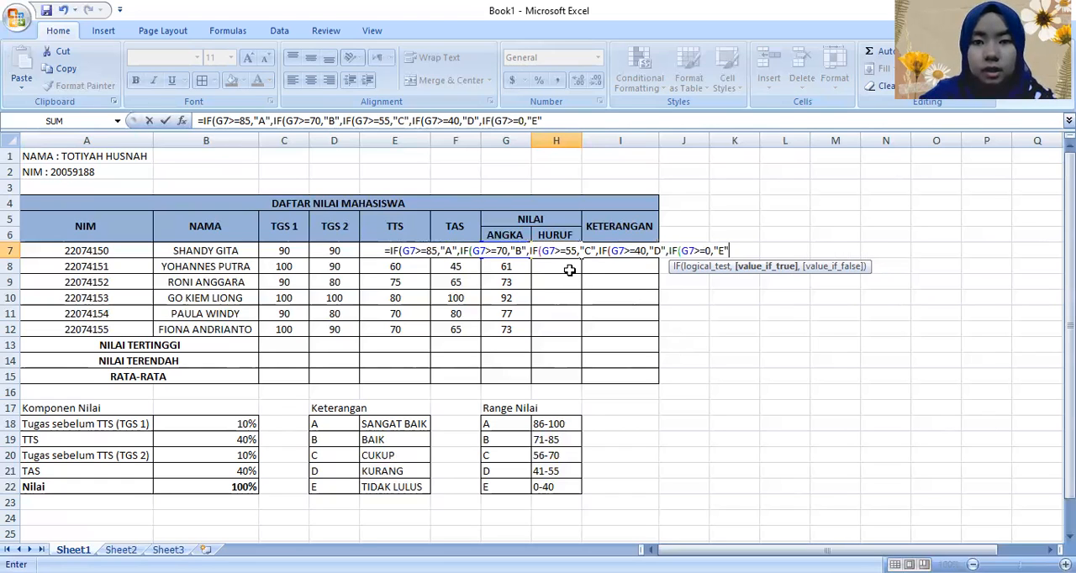
# Step: Complete the H7 letter grade formula with a last nested IF returning "E" for G7>=0
pyautogui.press('Return')
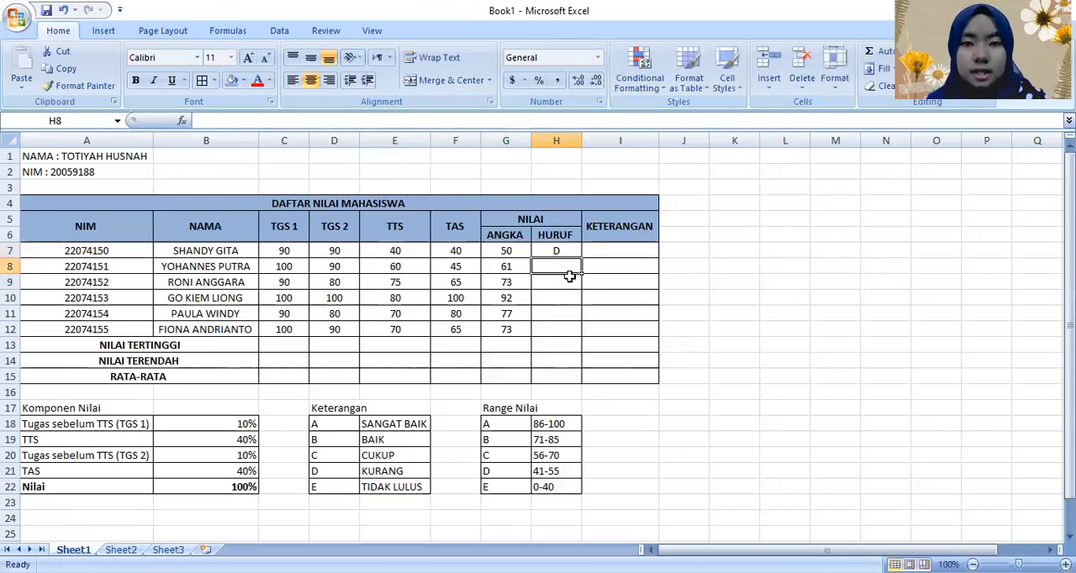
# Step: Fill the letter grade formula from H7 down through H12 for all students
pyautogui.click(569, 250)
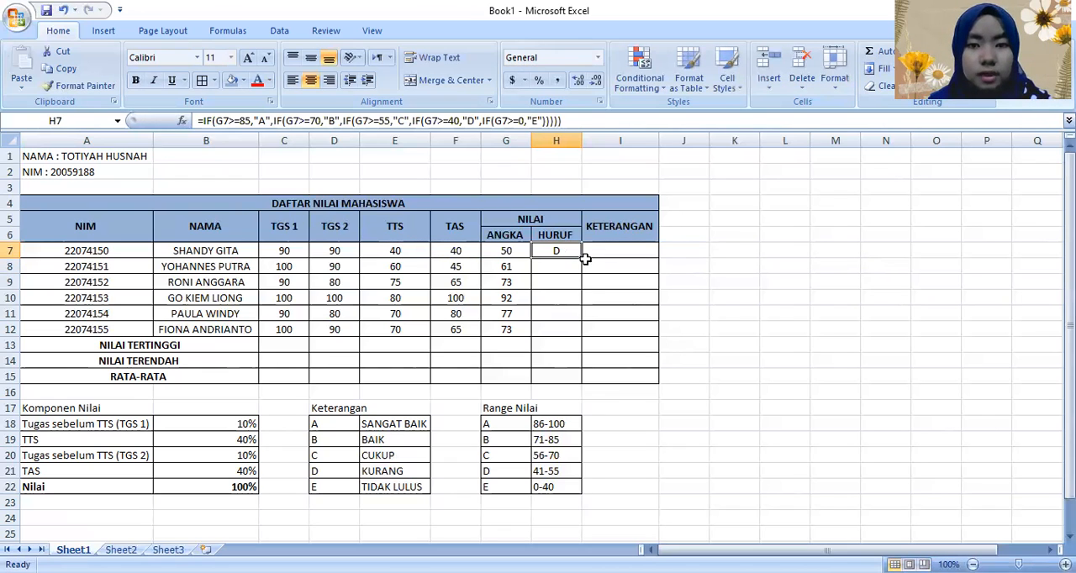
pyautogui.moveTo(580, 260); pyautogui.dragTo(581, 331)
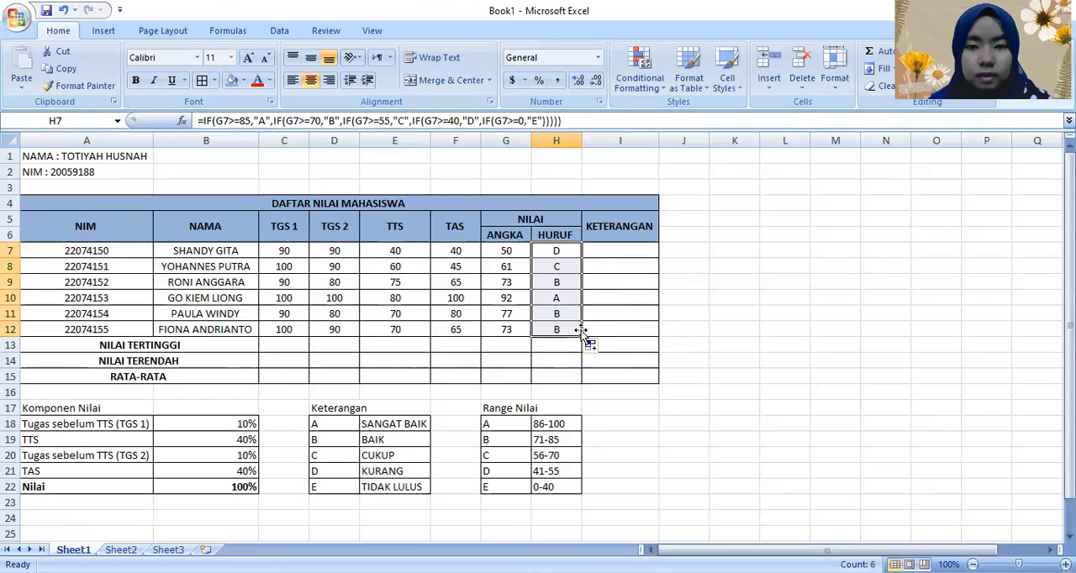
pyautogui.click(551, 360)
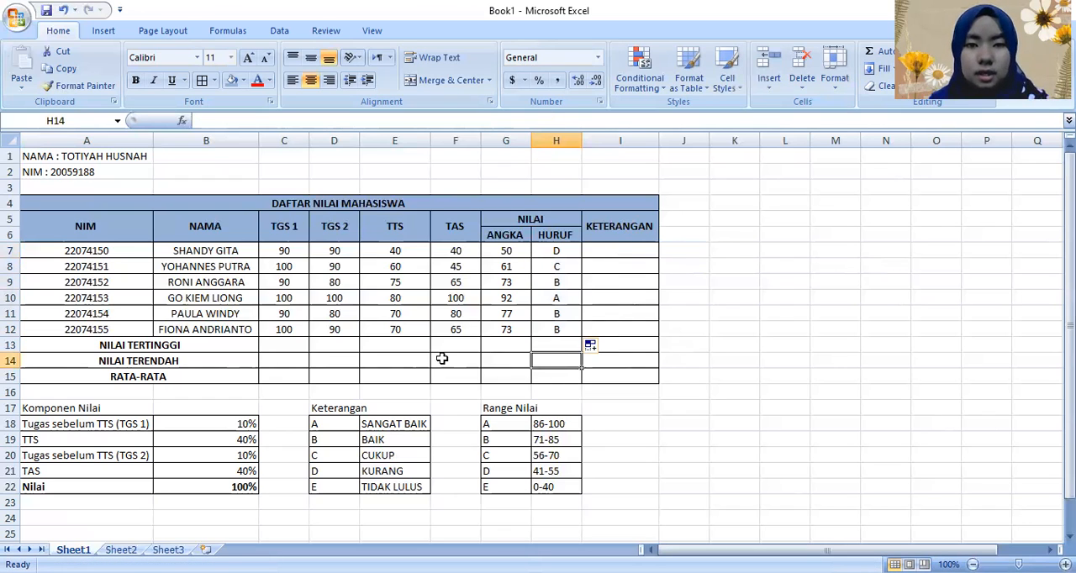
pyautogui.click(441, 359)
# Step: Start an IF formula in I7 under KETERANGAN that returns "SANGAT BAIK" for G7>=85
pyautogui.click(604, 254)
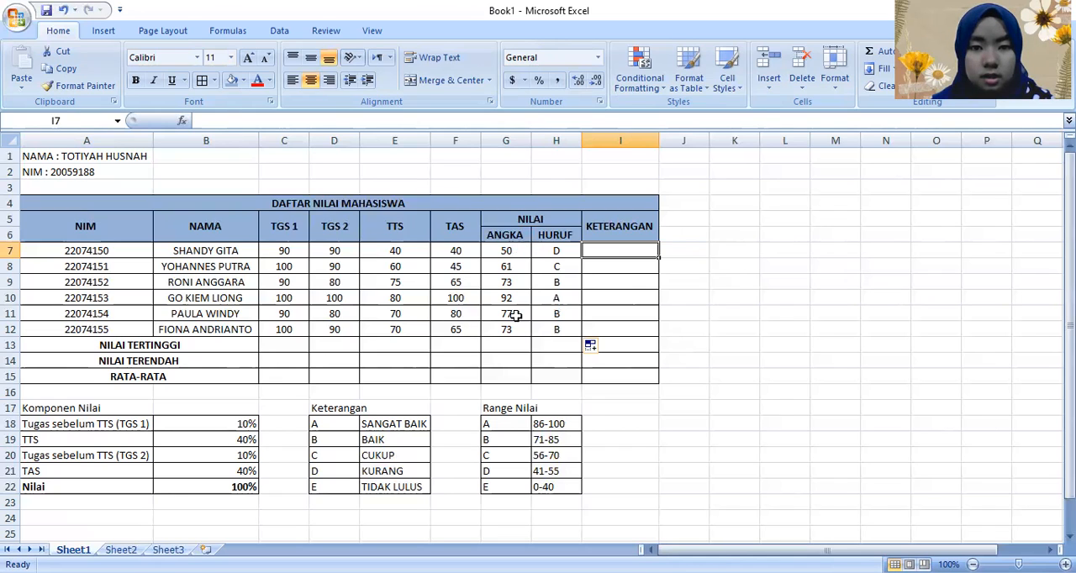
pyautogui.moveTo(505, 234); pyautogui.dragTo(517, 332)
pyautogui.click(606, 324)
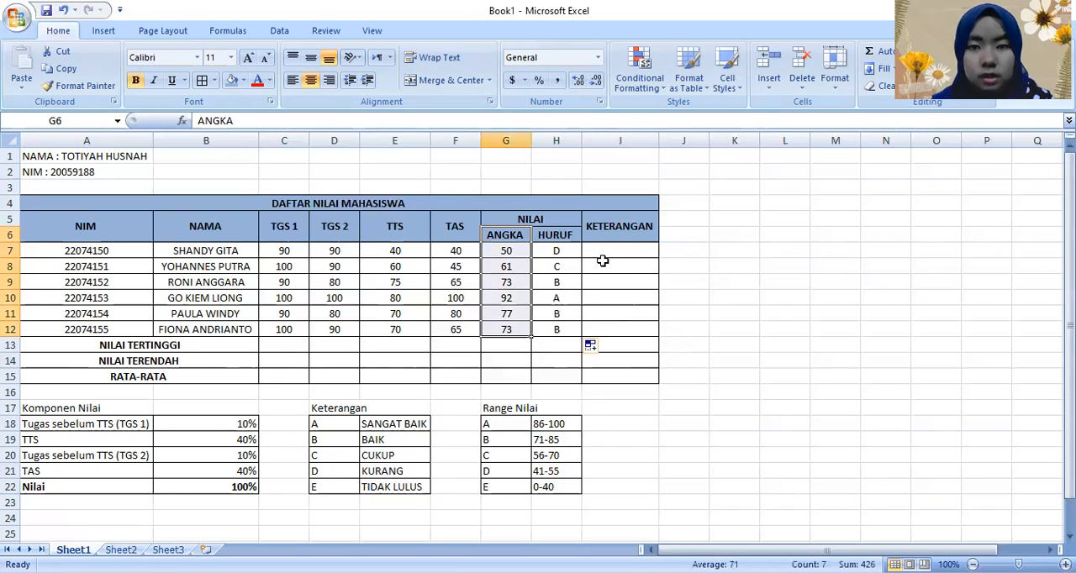
pyautogui.click(608, 256)
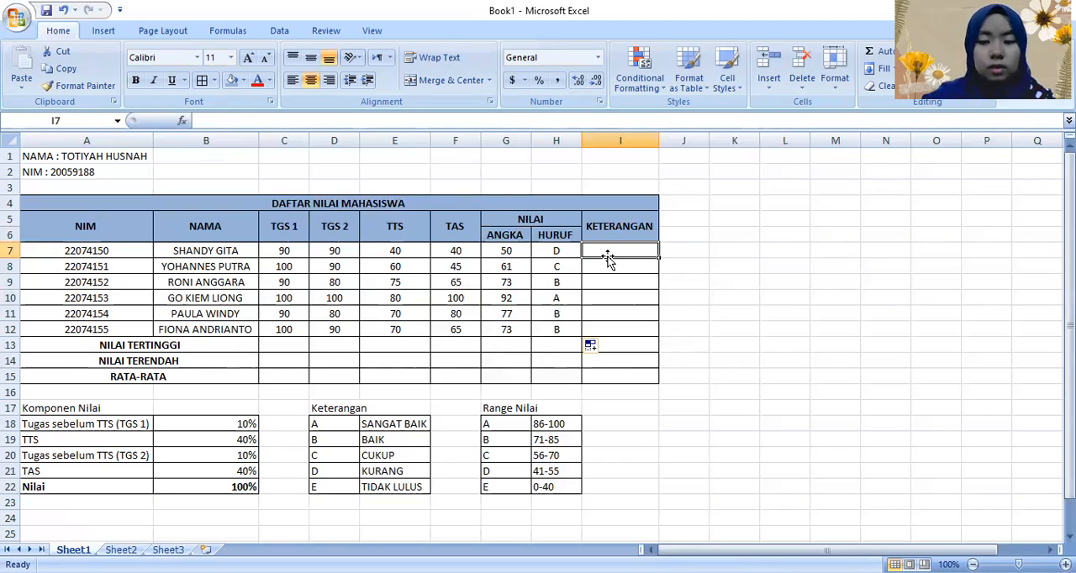
pyautogui.write('=')
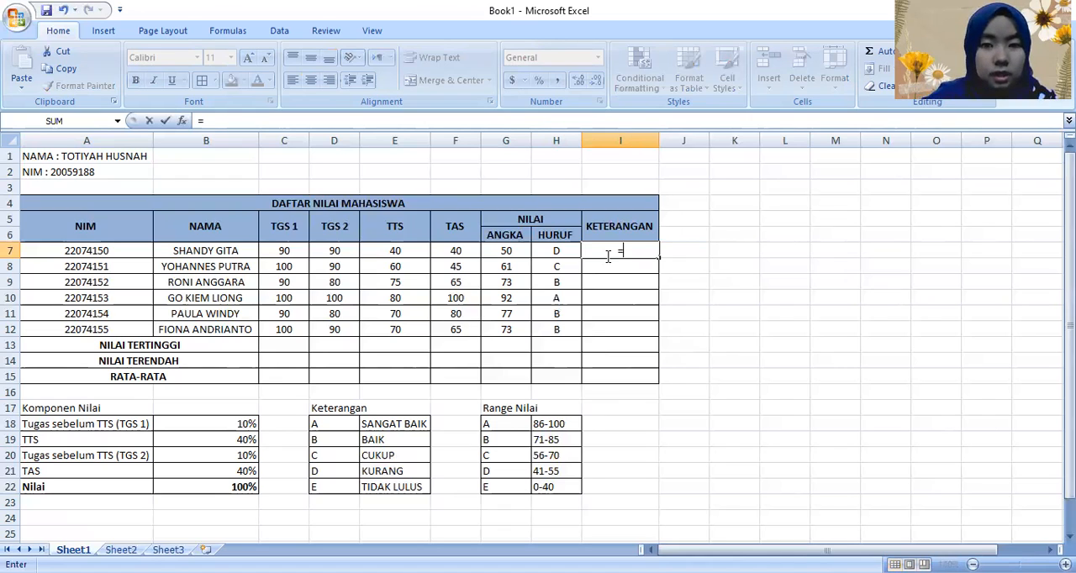
pyautogui.write('IF(')
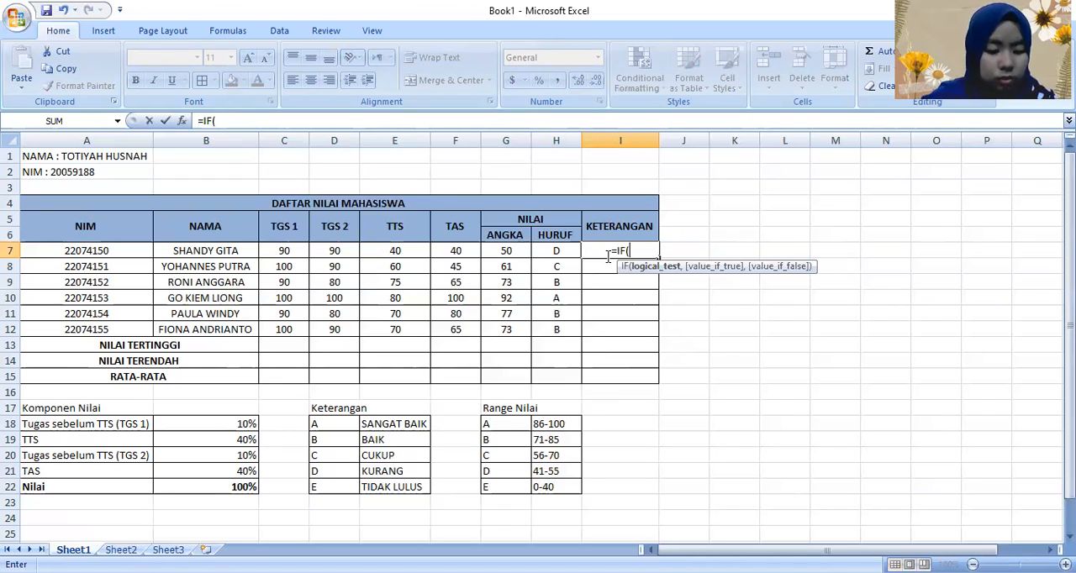
pyautogui.write('G7')
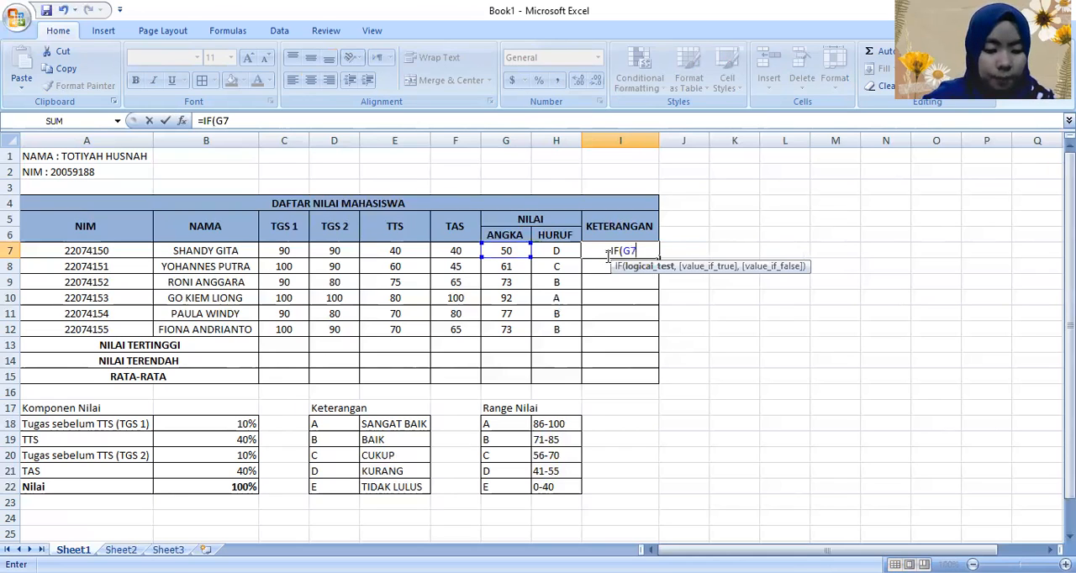
pyautogui.write('>=85')
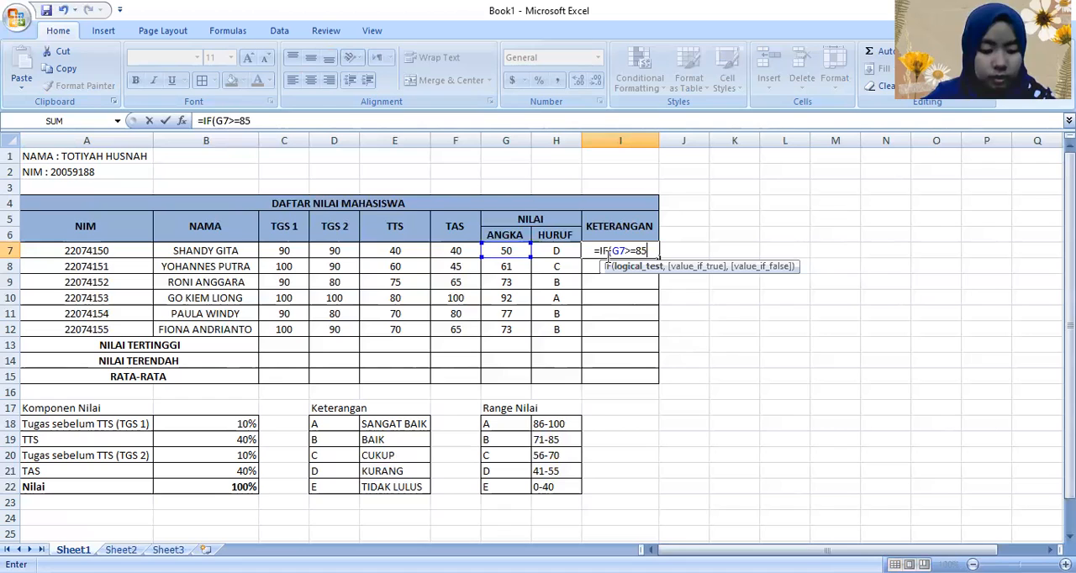
pyautogui.write(',"SANGAT BAIK"')
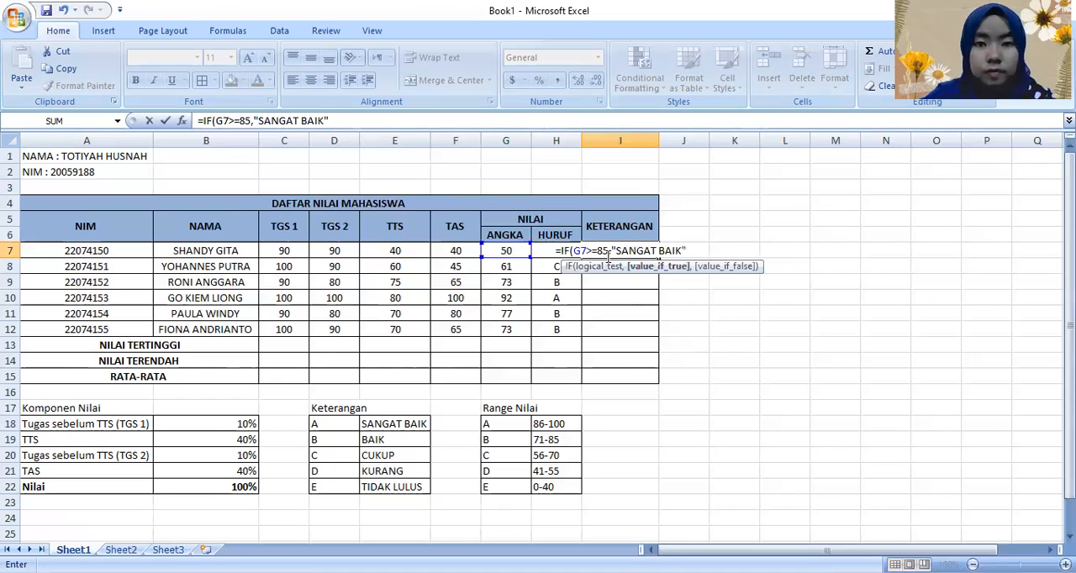
pyautogui.write(',IF(')
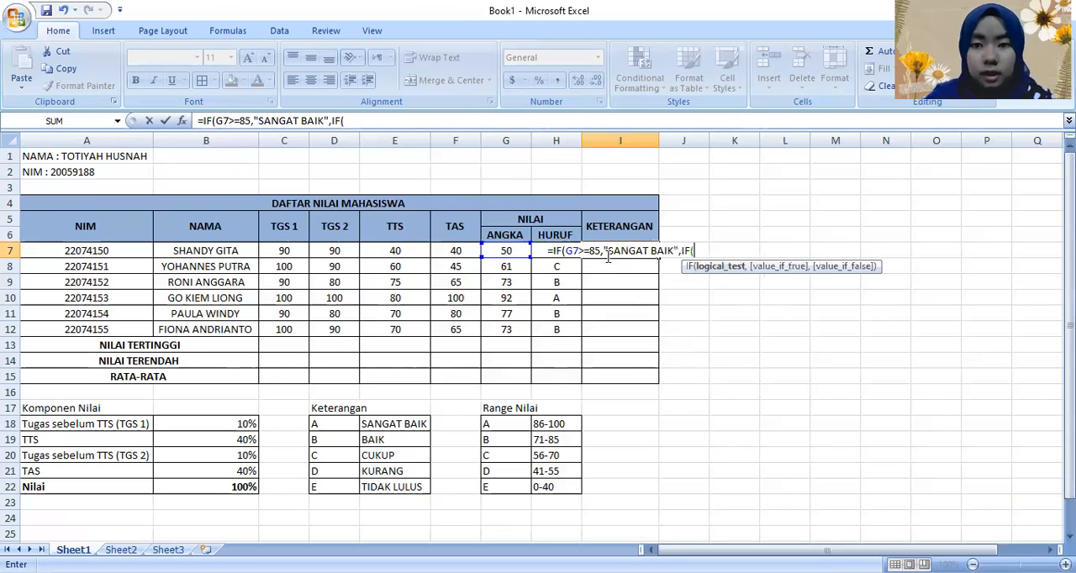
pyautogui.write('G7>=')
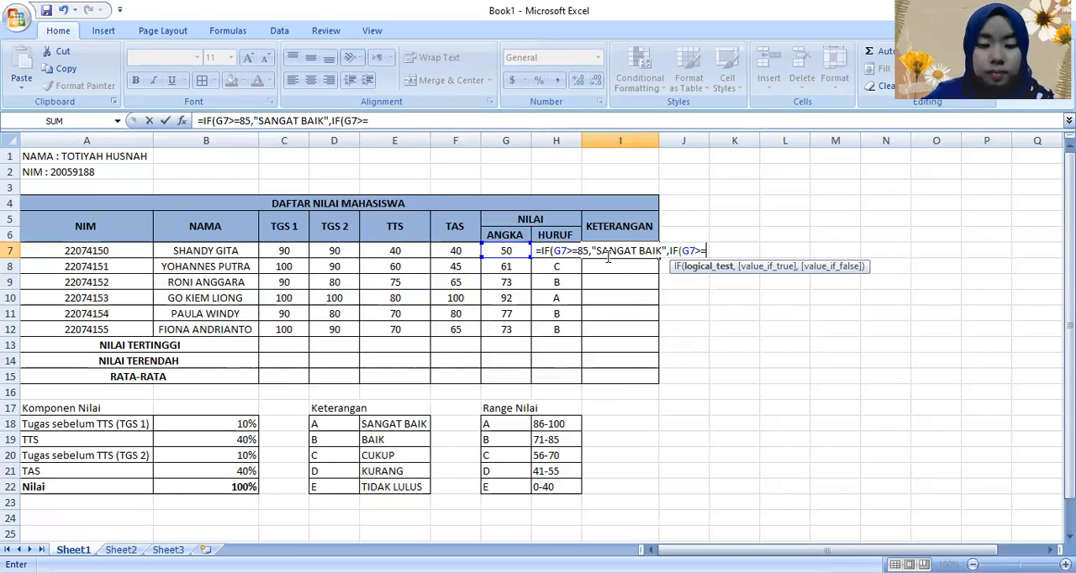
# Step: Extend the I7 formula with nested IF conditions returning "BAIK" for G7>=70 and "CUKUP" for G7>=55
pyautogui.write('70,"BAIK",')
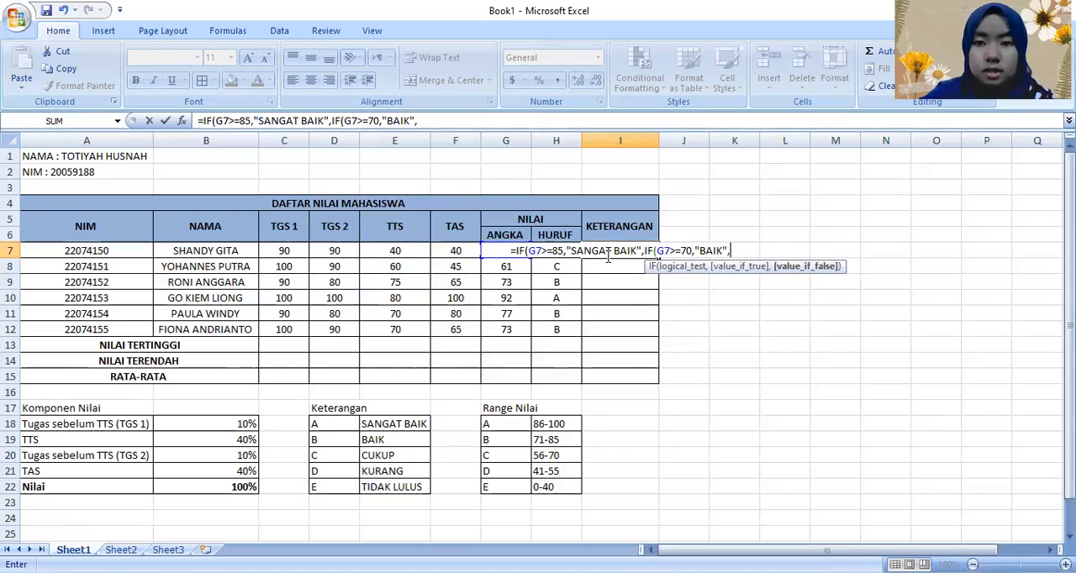
pyautogui.write('IF(G7>=')
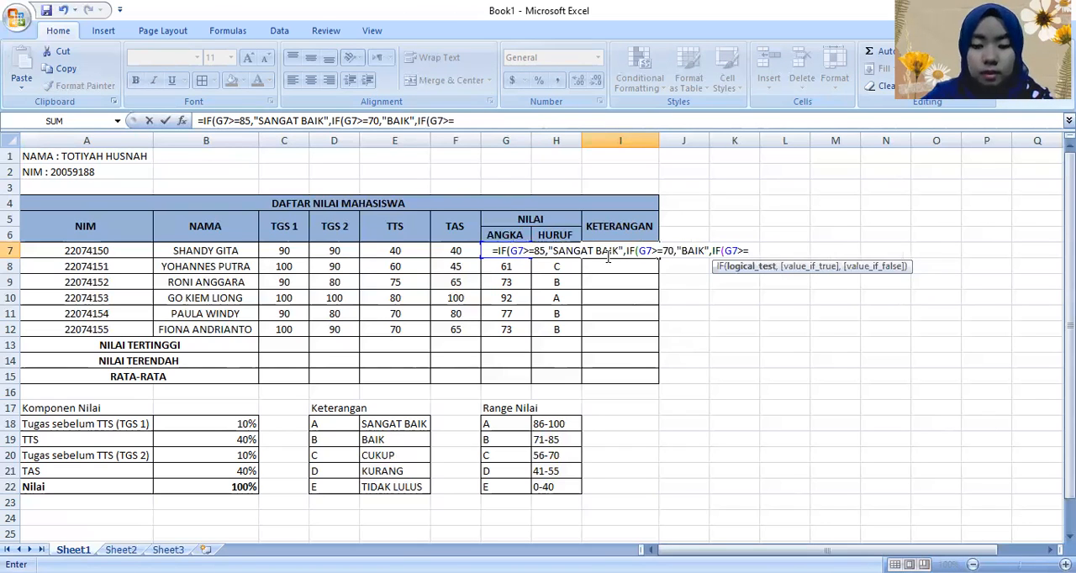
pyautogui.write('55')
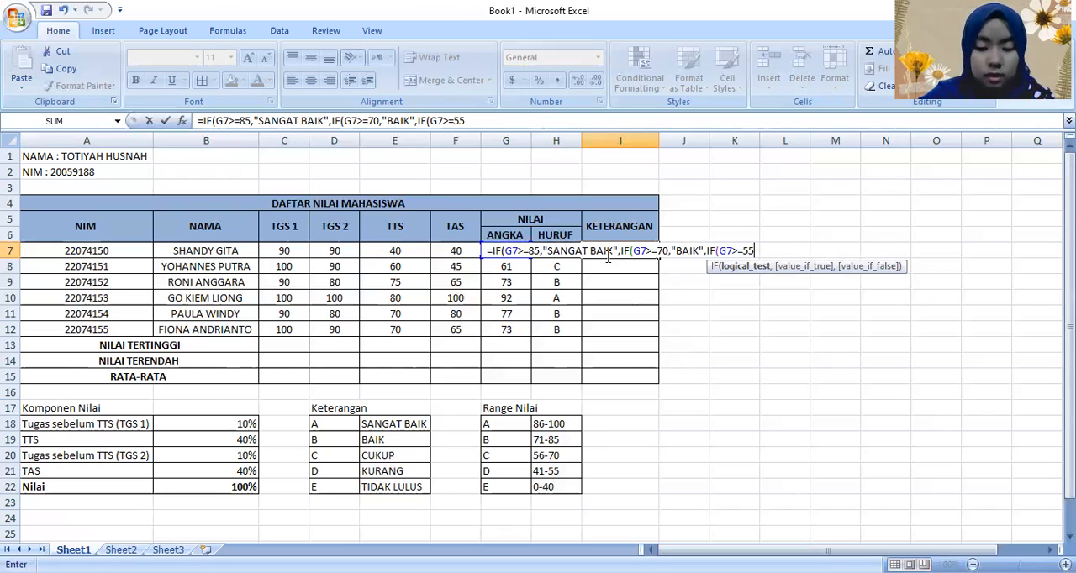
pyautogui.write(',"CUKUP",IF')
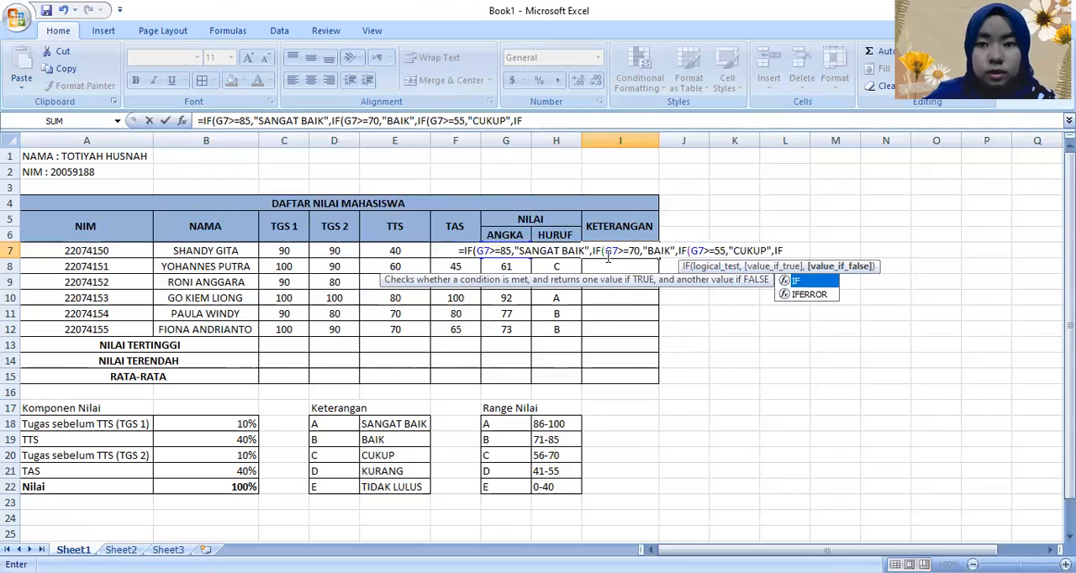
pyautogui.write('G')
# Step: Extend the I7 formula with a nested IF condition returning "KURANG" for G7>=40
pyautogui.press('BackSpace')
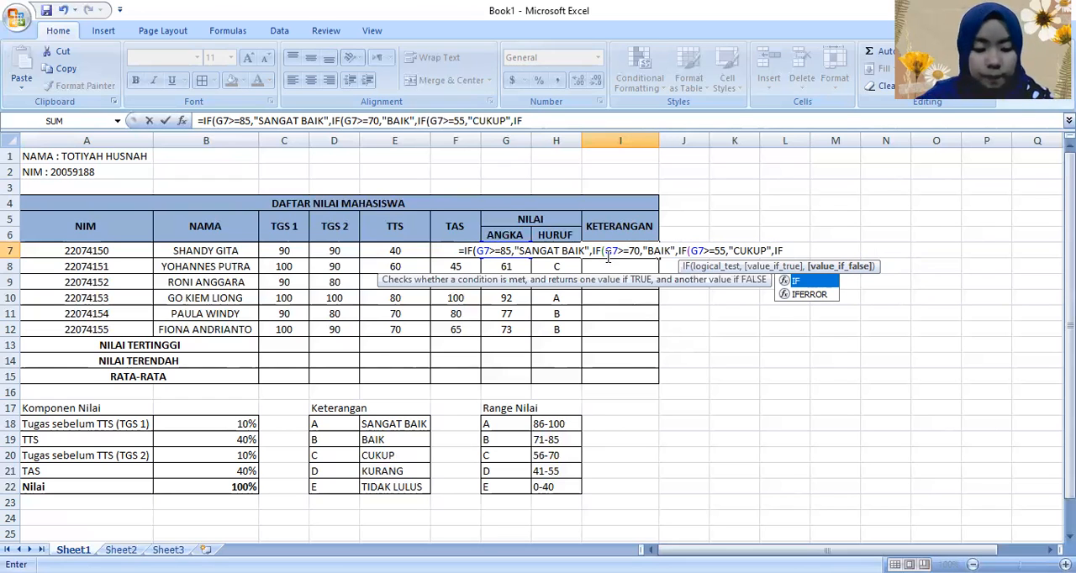
pyautogui.write('(G7>=')
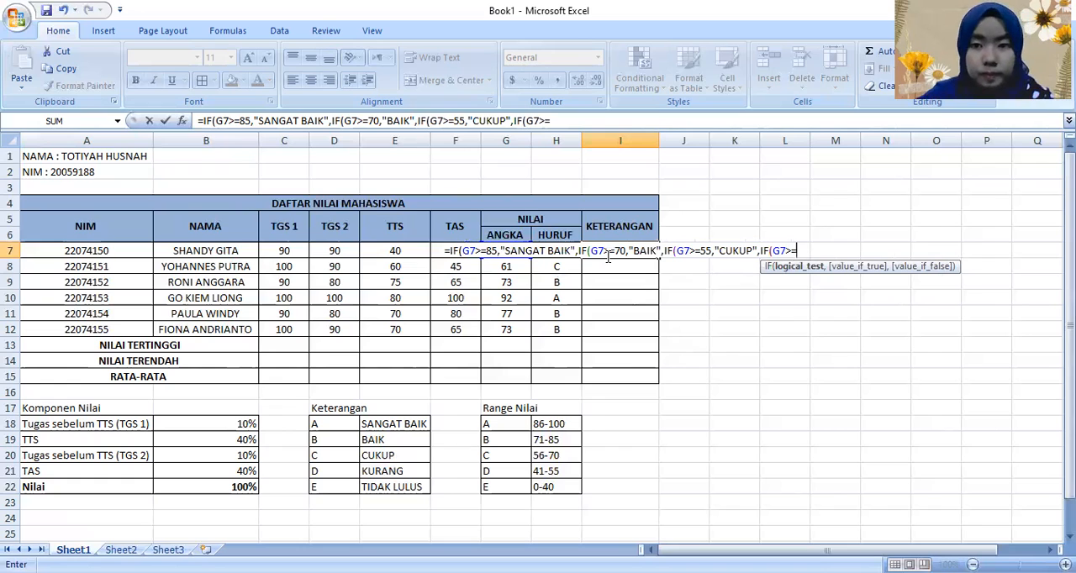
pyautogui.write('40')
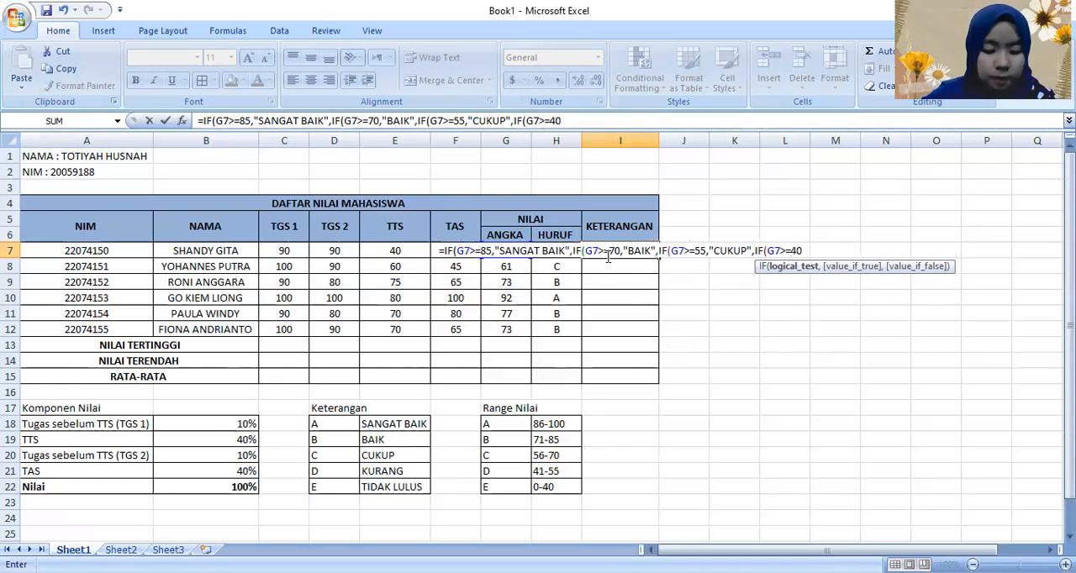
pyautogui.write(',')
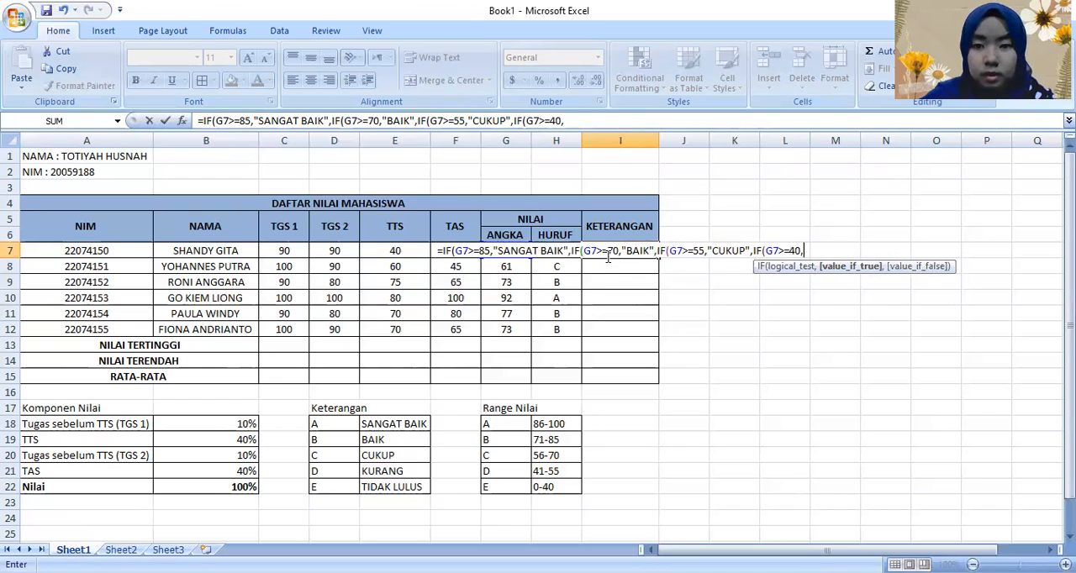
pyautogui.write('"KURANG')
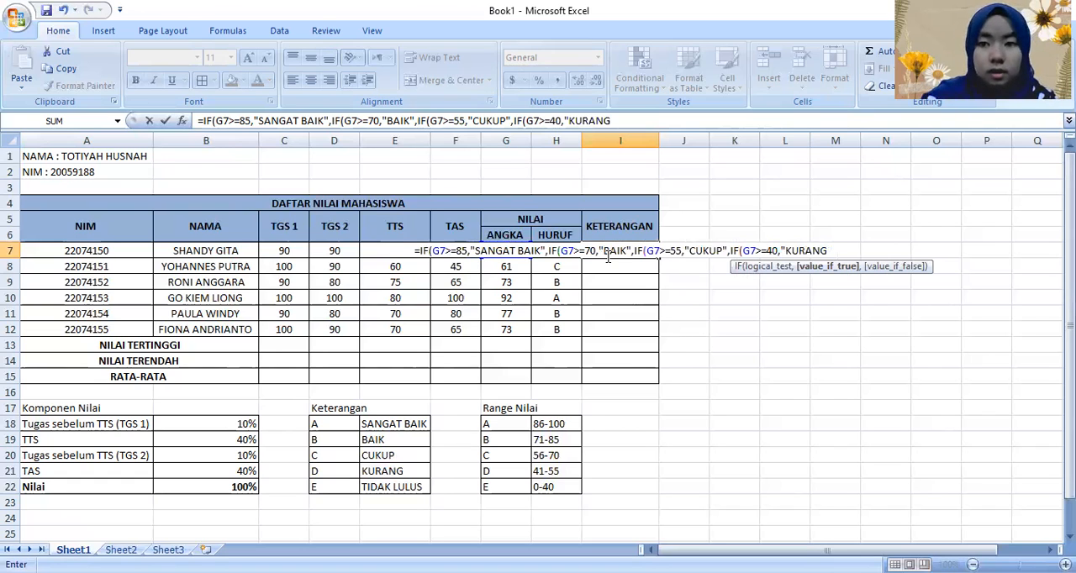
pyautogui.write('",IF')
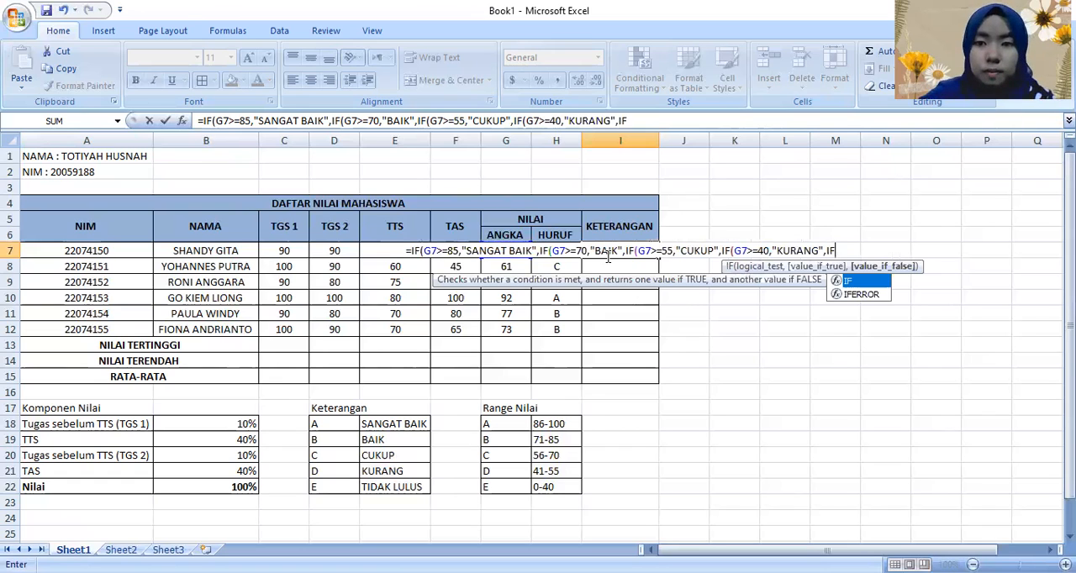
pyautogui.write('(G7')
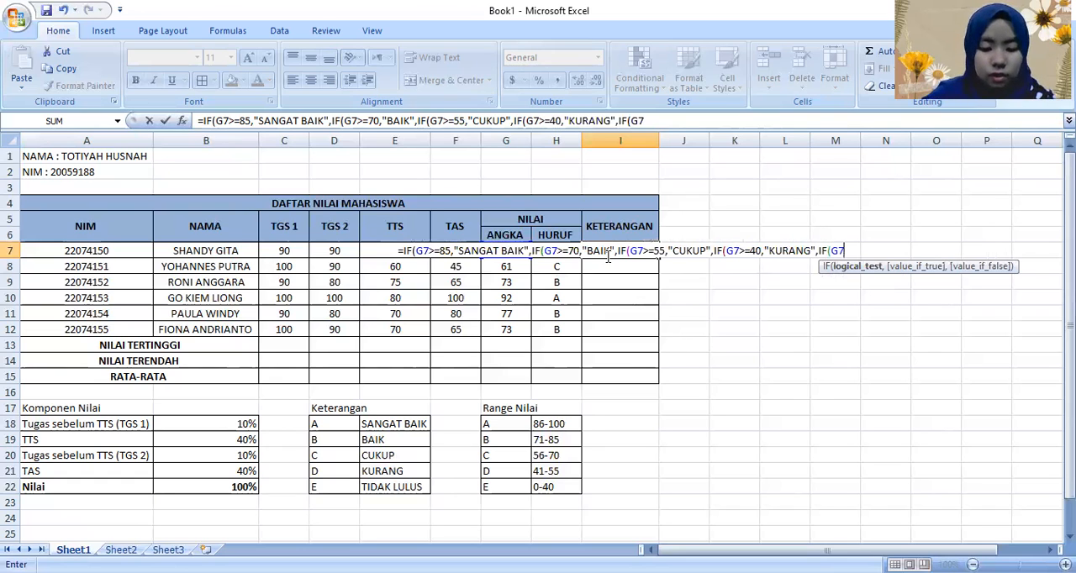
# Step: Complete the I7 KETERANGAN formula with a last nested IF returning "TIDAK LULUS" for G7>=0
pyautogui.write('>=0')
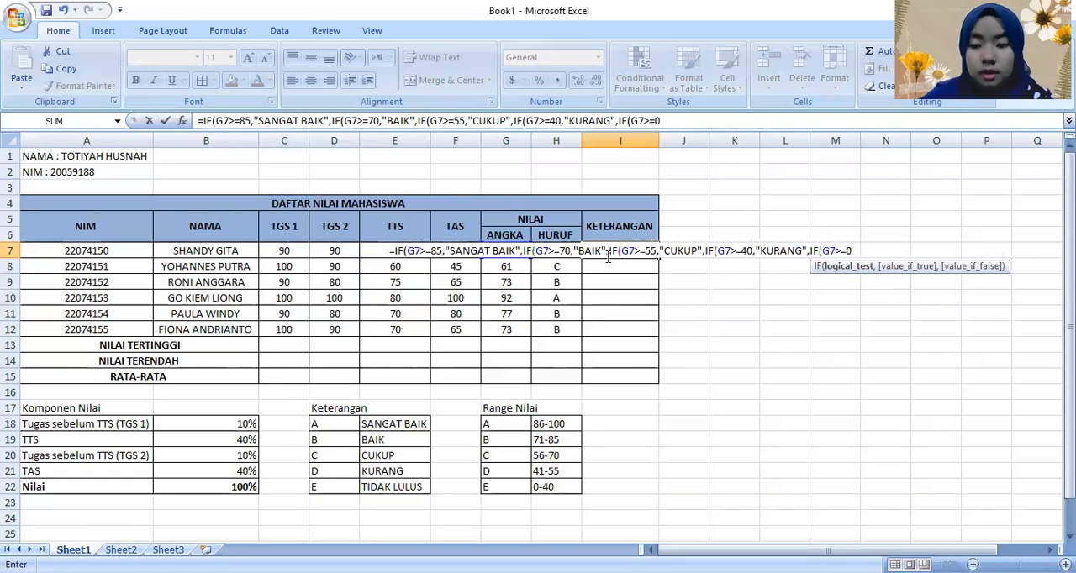
pyautogui.write(',')
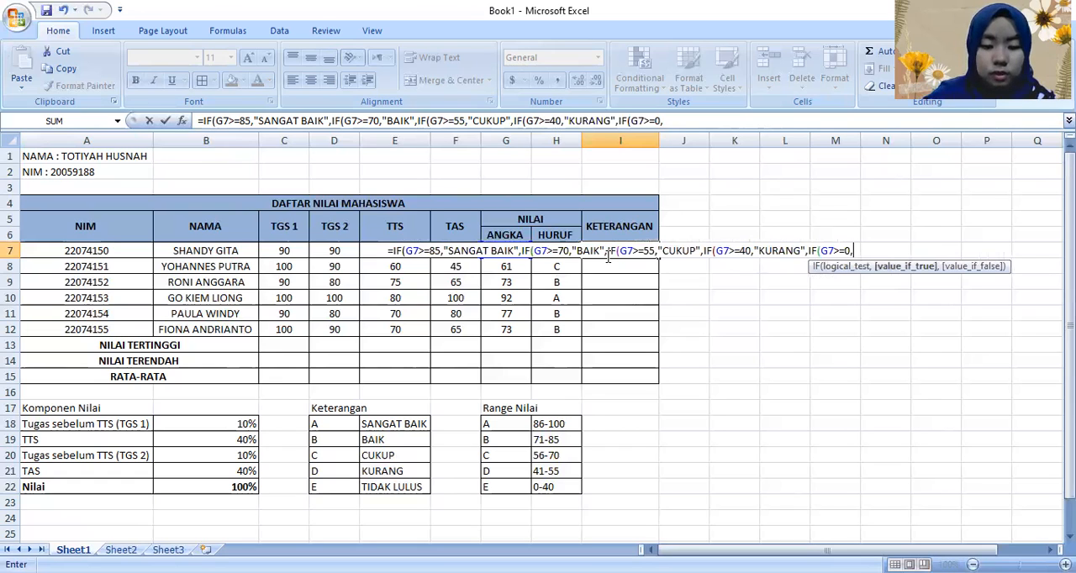
pyautogui.write('"')
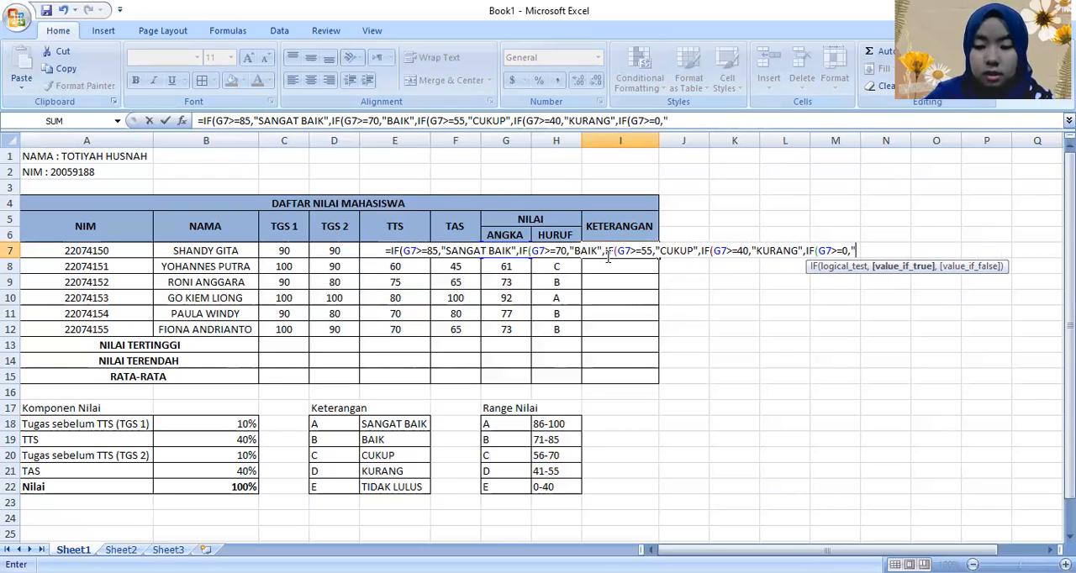
pyautogui.write('TIDAK LULUS"')
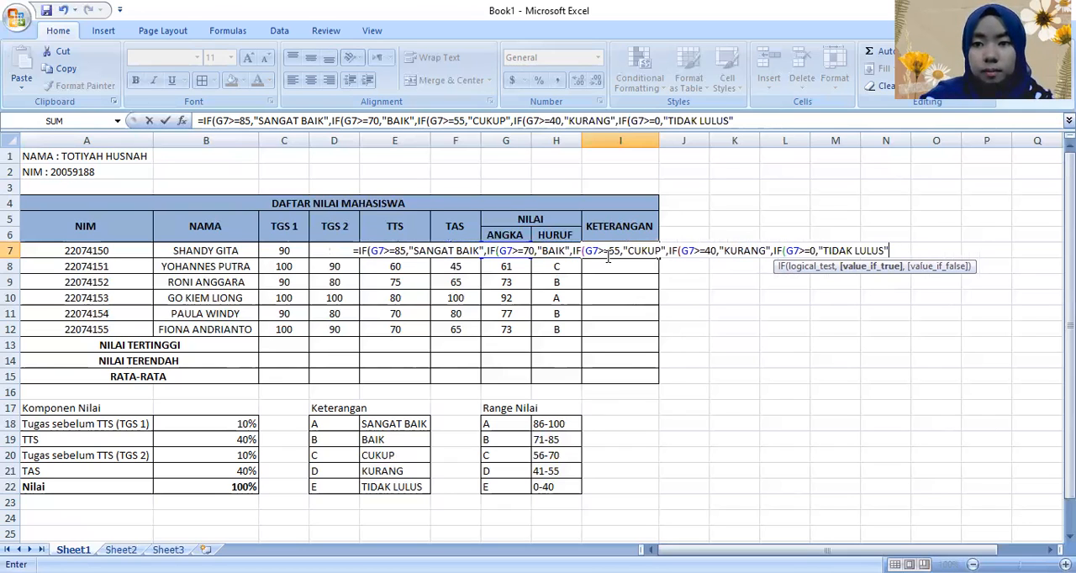
pyautogui.write(')))))')
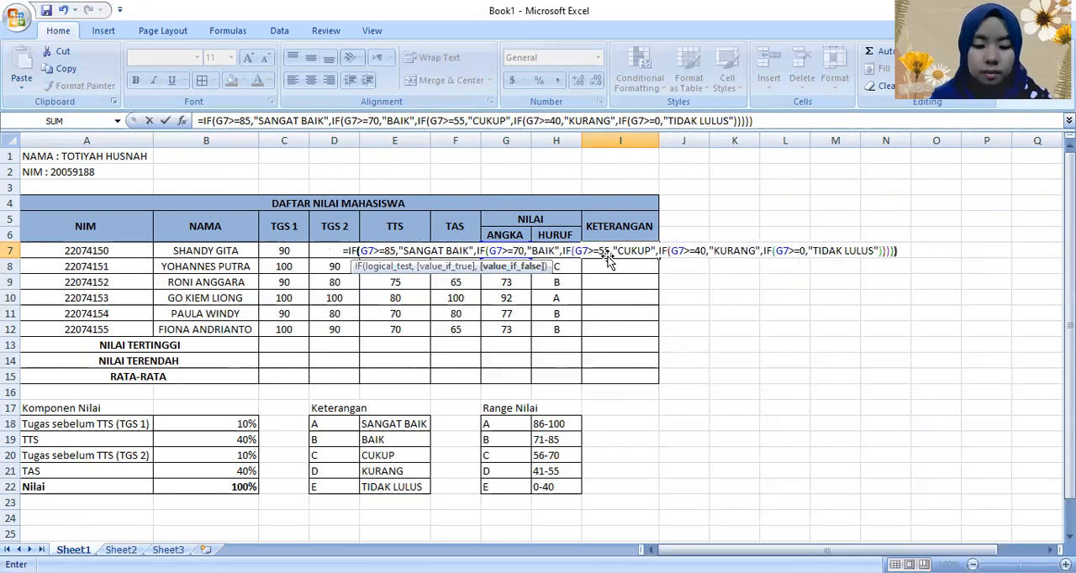
pyautogui.press('Return')
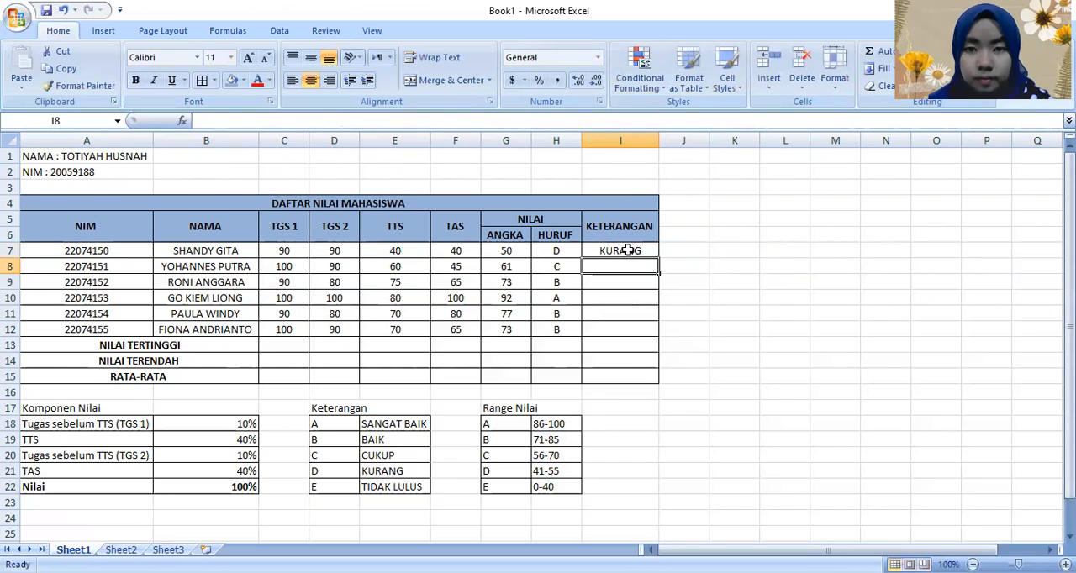
# Step: Check I7 against the Keterangan reference table and fill its formula down through I12 for all students
pyautogui.click(620, 250)
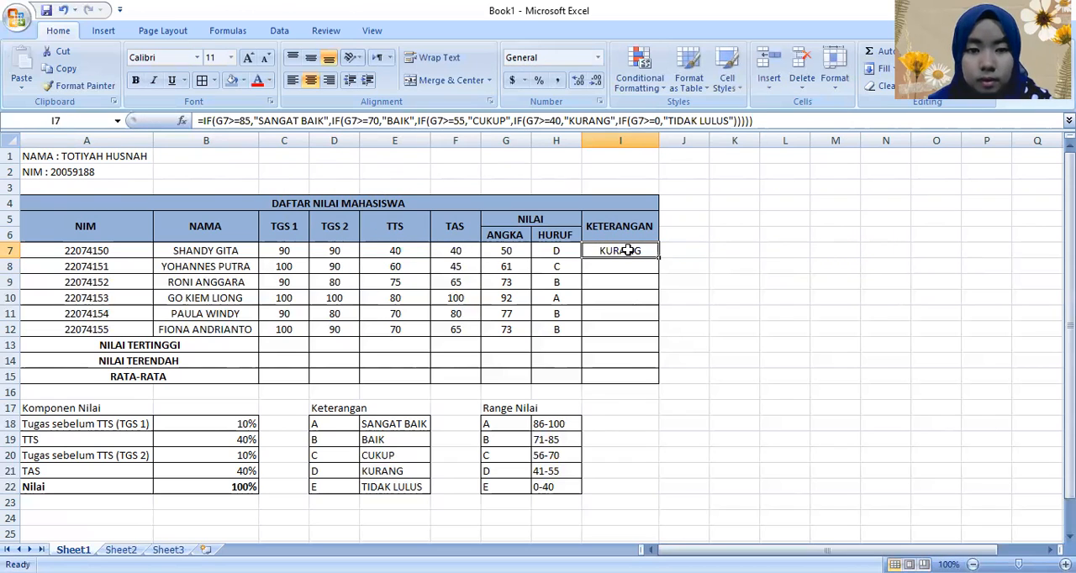
pyautogui.click(353, 473)
pyautogui.press('Right')
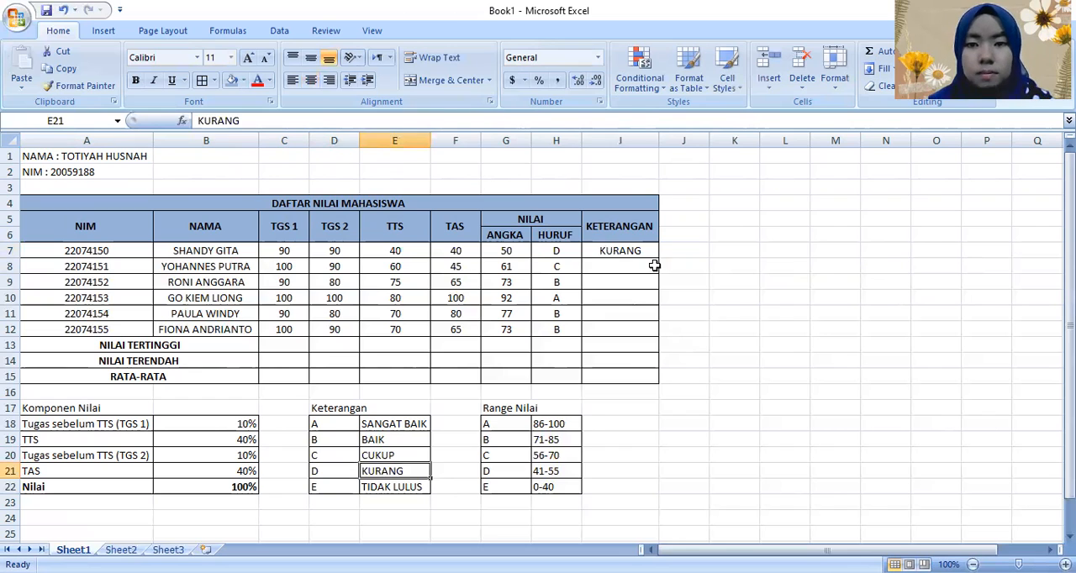
pyautogui.click(655, 256)
pyautogui.moveTo(659, 257); pyautogui.dragTo(656, 340)
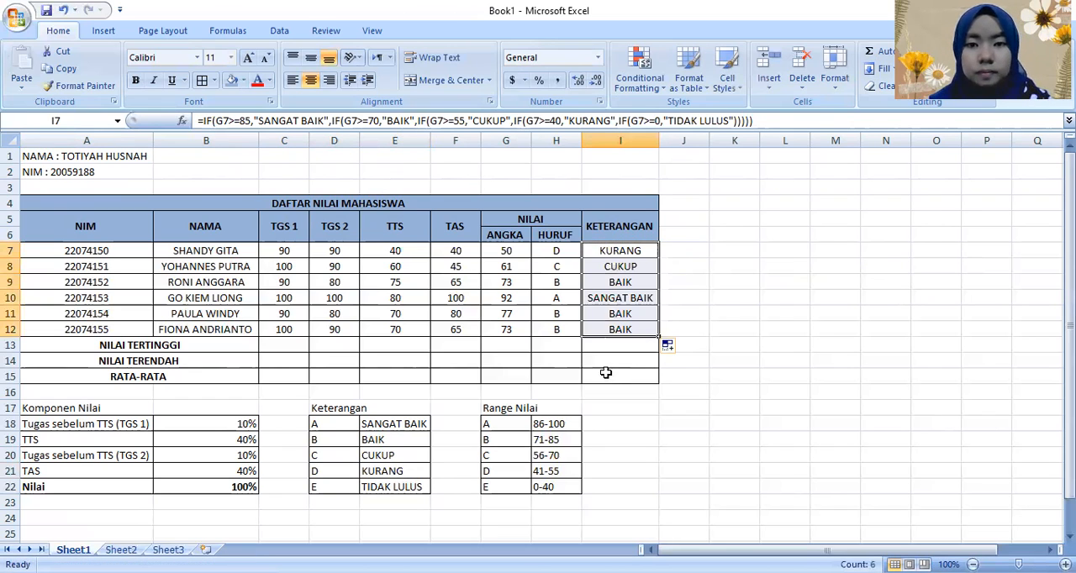
pyautogui.click(606, 375)
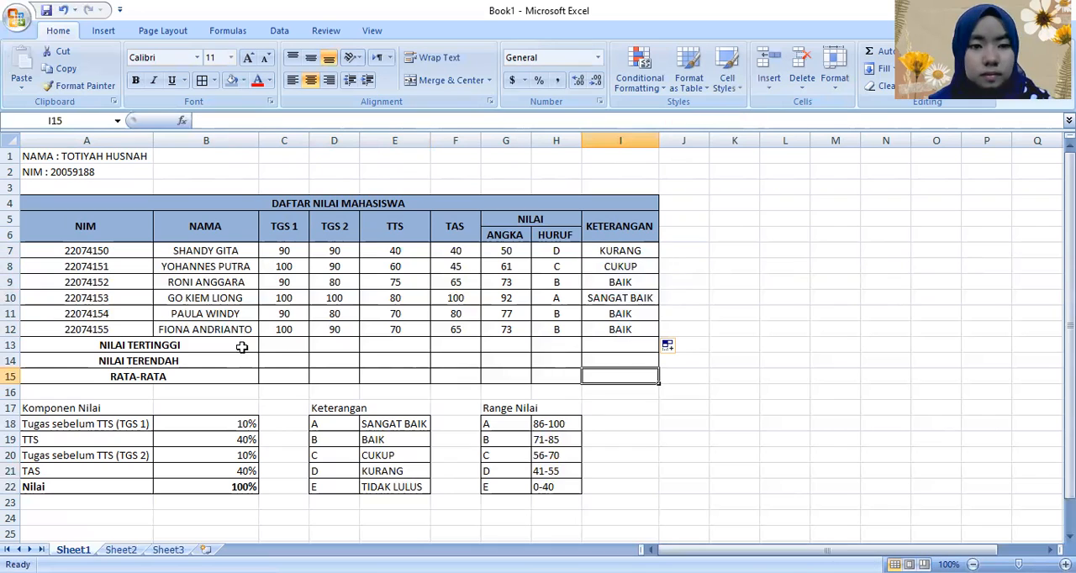
# Step: Select cell C13, the NILAI TERTINGGI cell under TGS 1
pyautogui.click(288, 345)
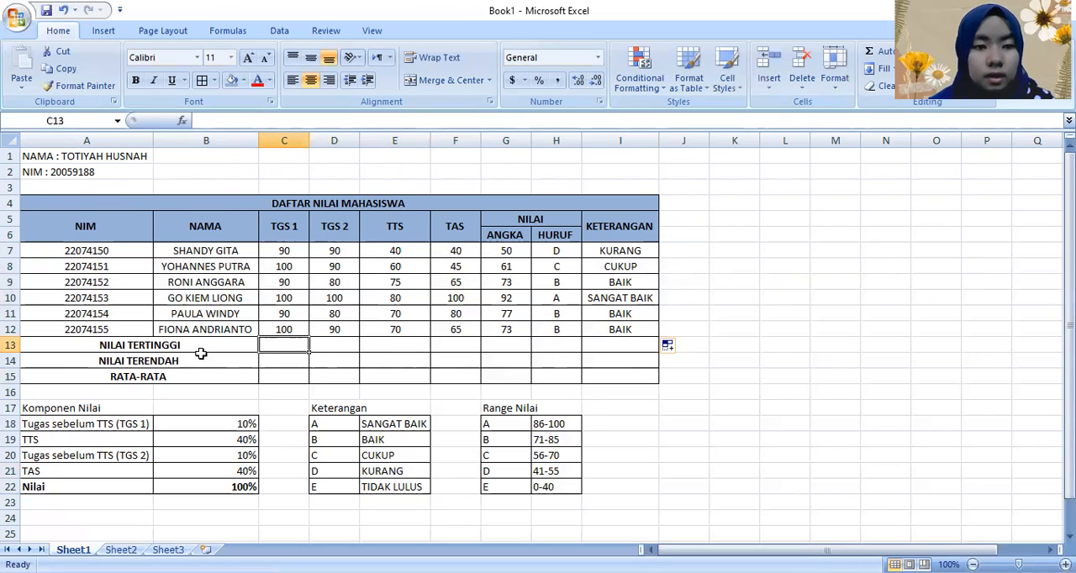
pyautogui.moveTo(201, 353); pyautogui.dragTo(204, 378)
pyautogui.click(290, 351)
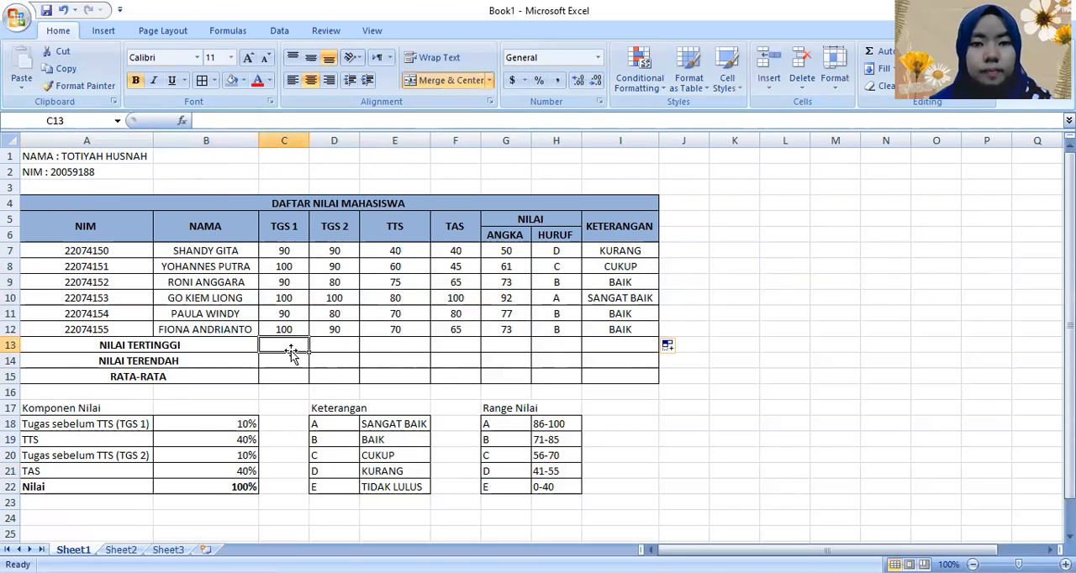
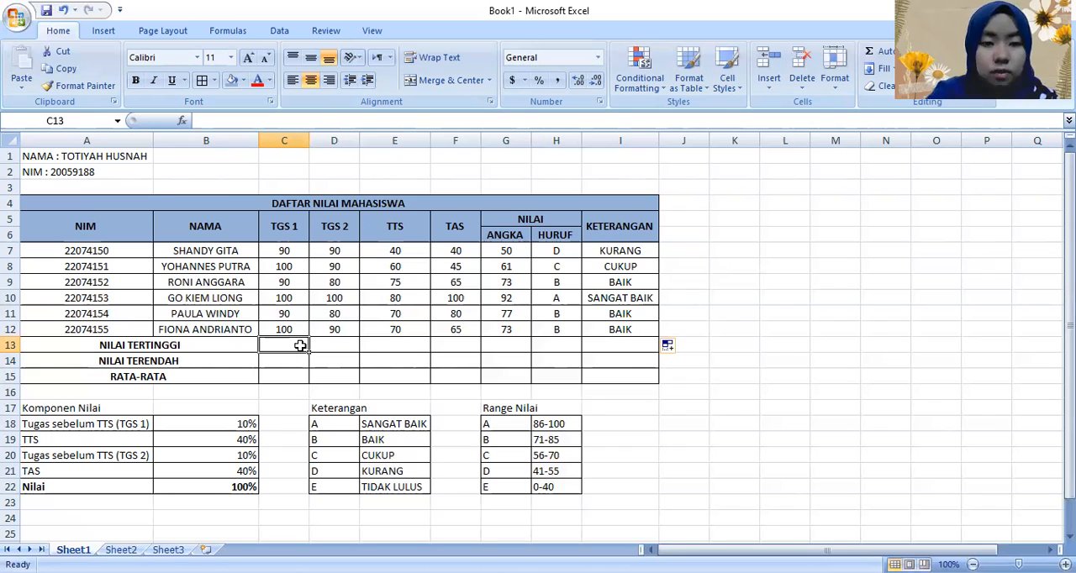
# Step: Enter =MAX(C7:C12) in C13 to compute the highest TGS 1 score
pyautogui.write('=')
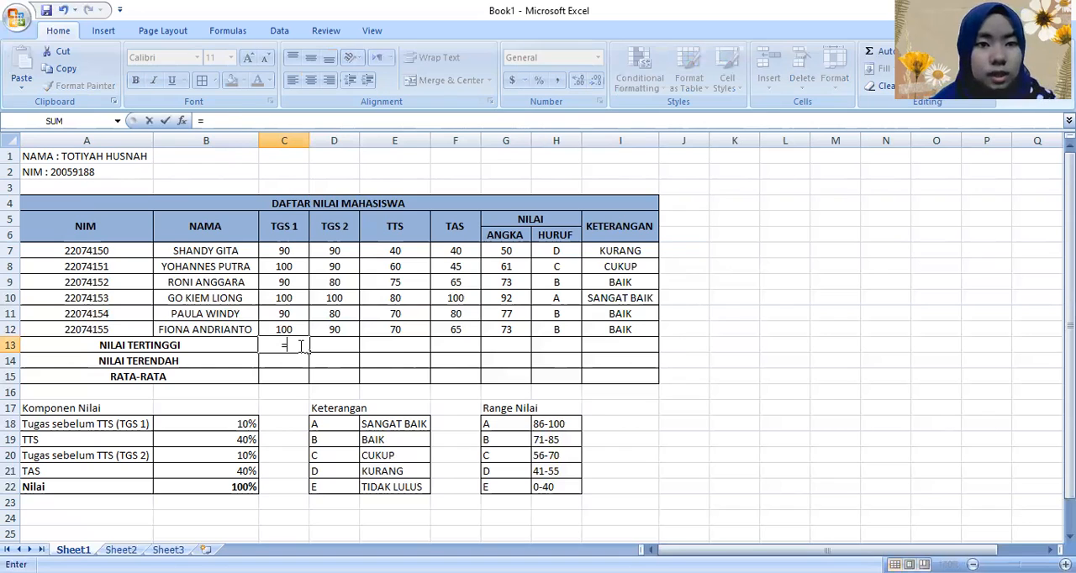
pyautogui.write('MAX(')
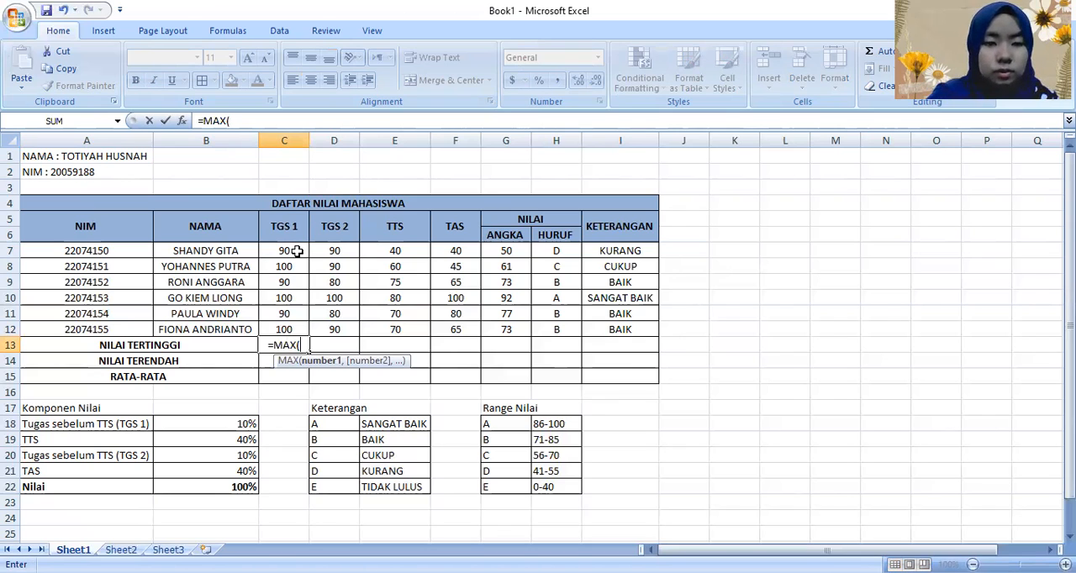
pyautogui.write('C7')
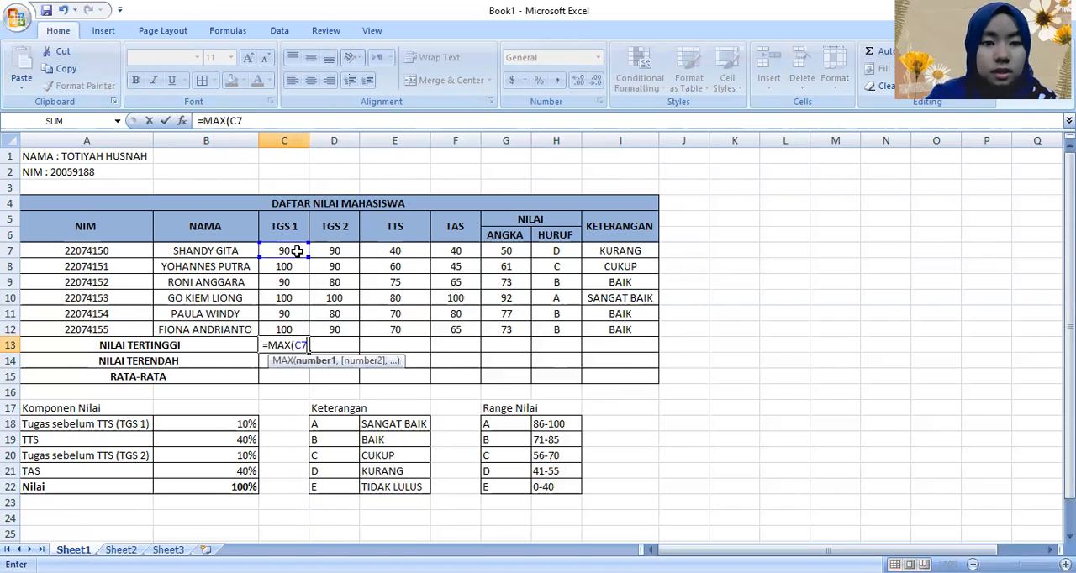
pyautogui.write(':')
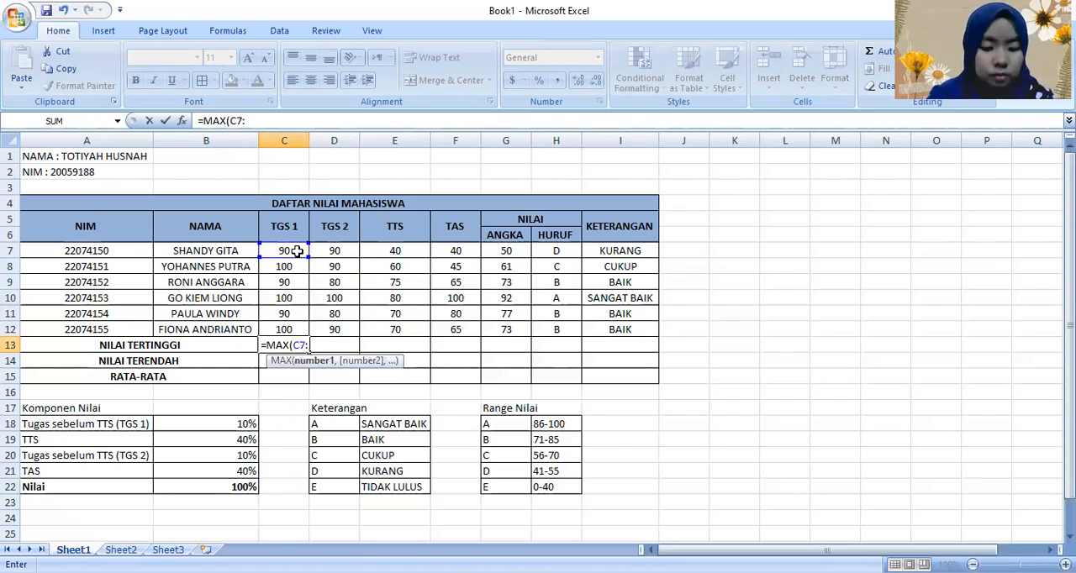
pyautogui.write('C12)')
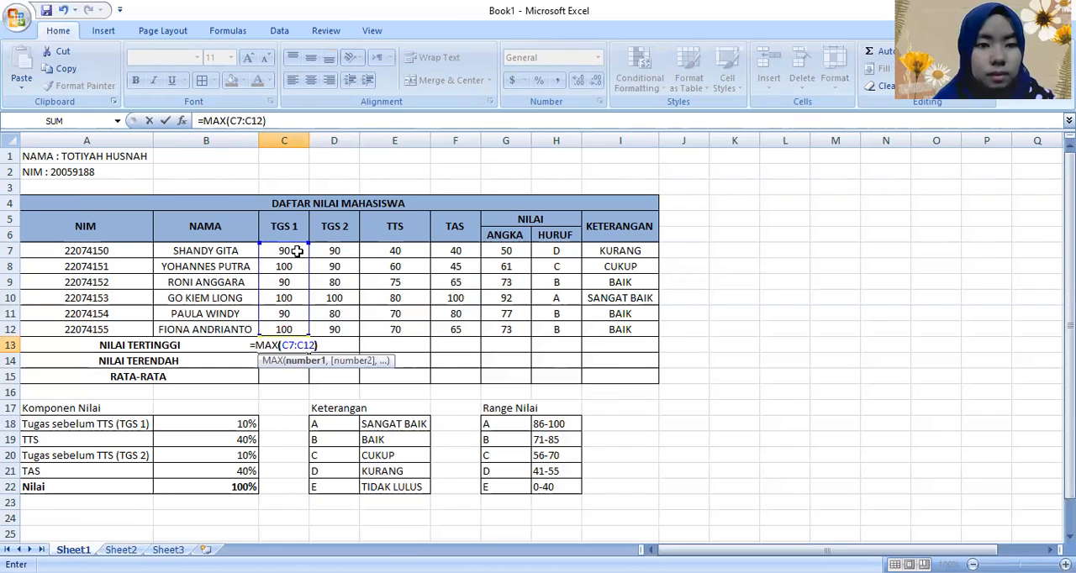
pyautogui.press('Return')
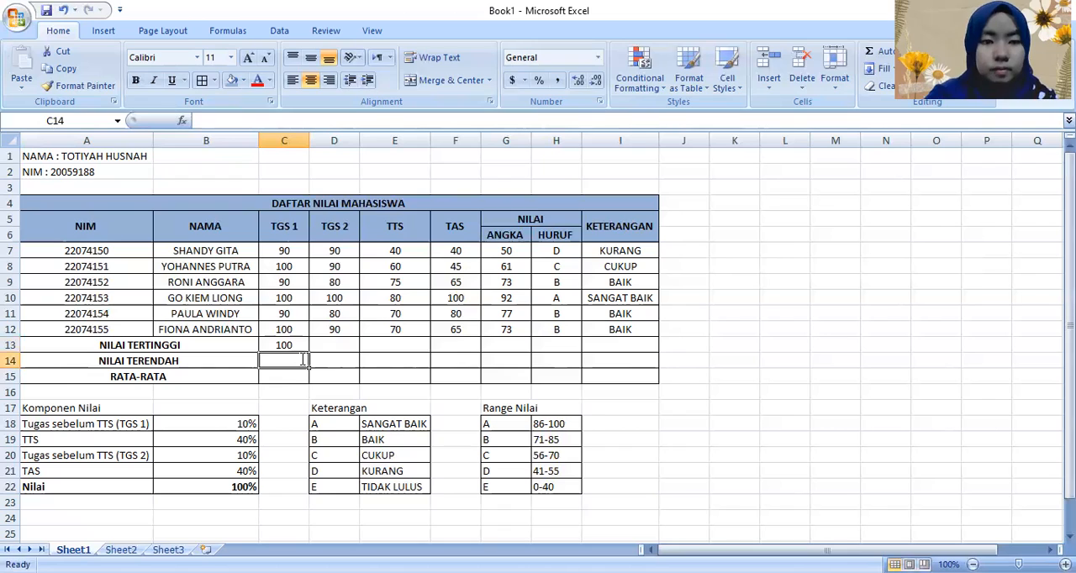
pyautogui.write('=')
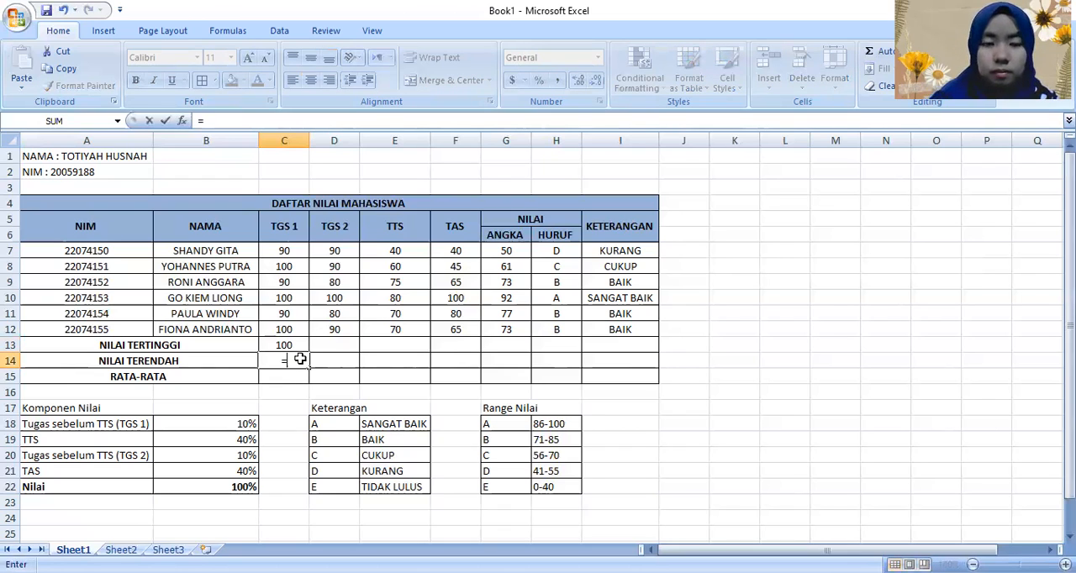
pyautogui.click(328, 361)
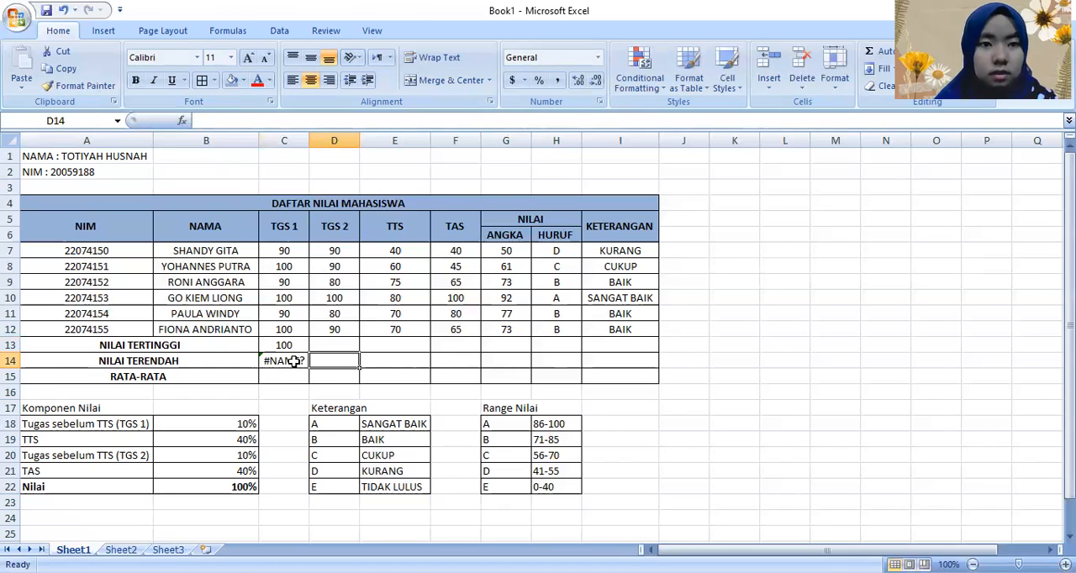
pyautogui.click(294, 361)
pyautogui.press('BackSpace')
# Step: Enter =MIN(C7:C12) in C14 to compute the lowest TGS 1 score
pyautogui.write('=')
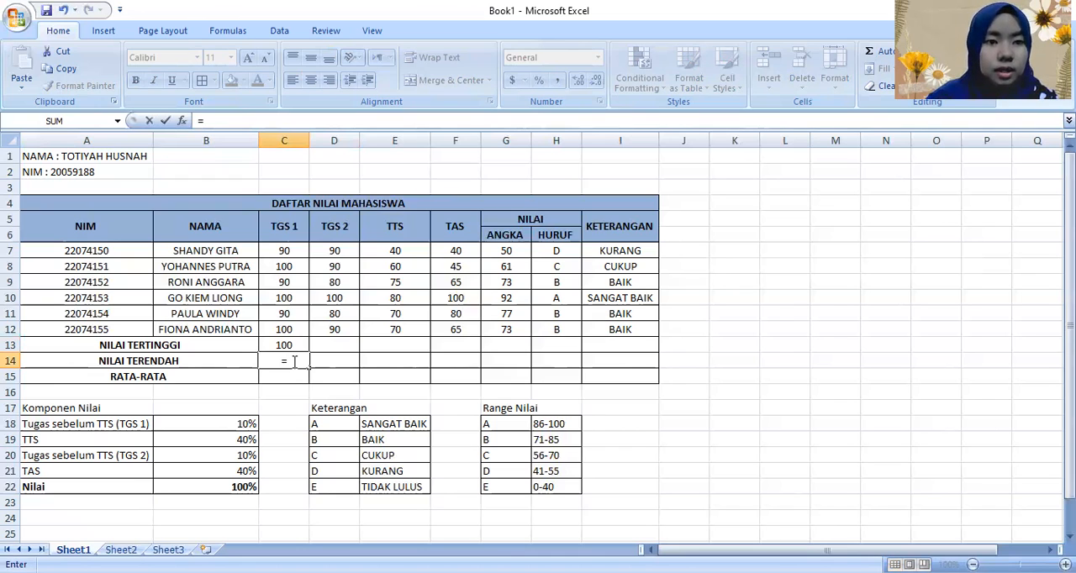
pyautogui.write('MIN(')
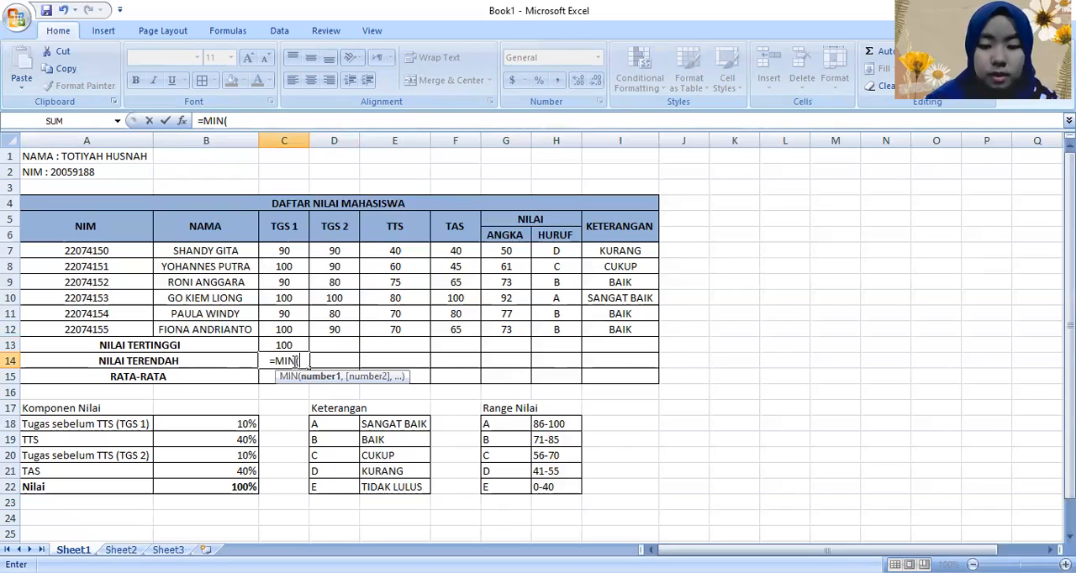
pyautogui.write('C7')
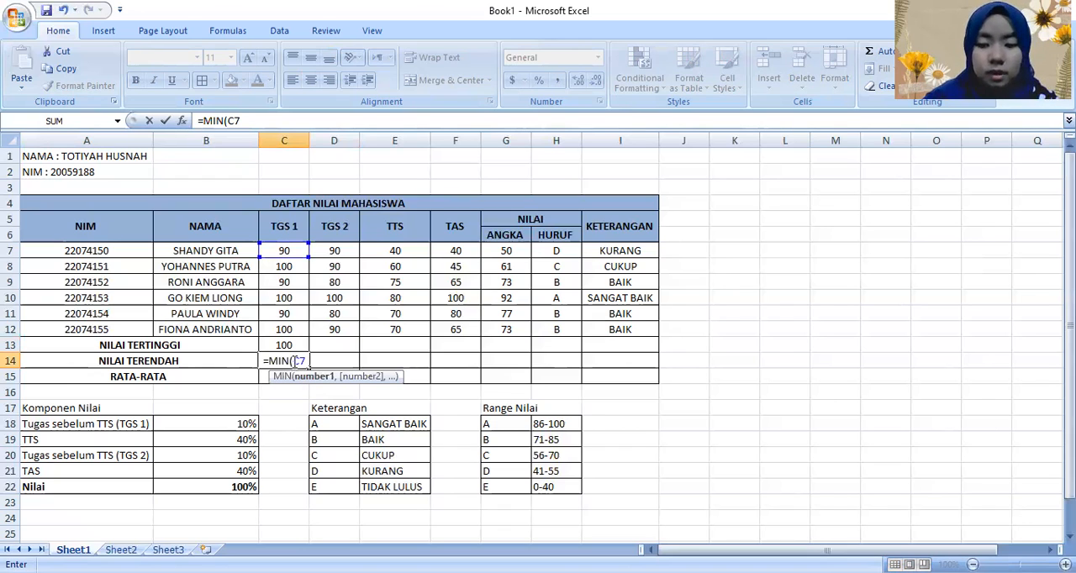
pyautogui.write(':C12)')
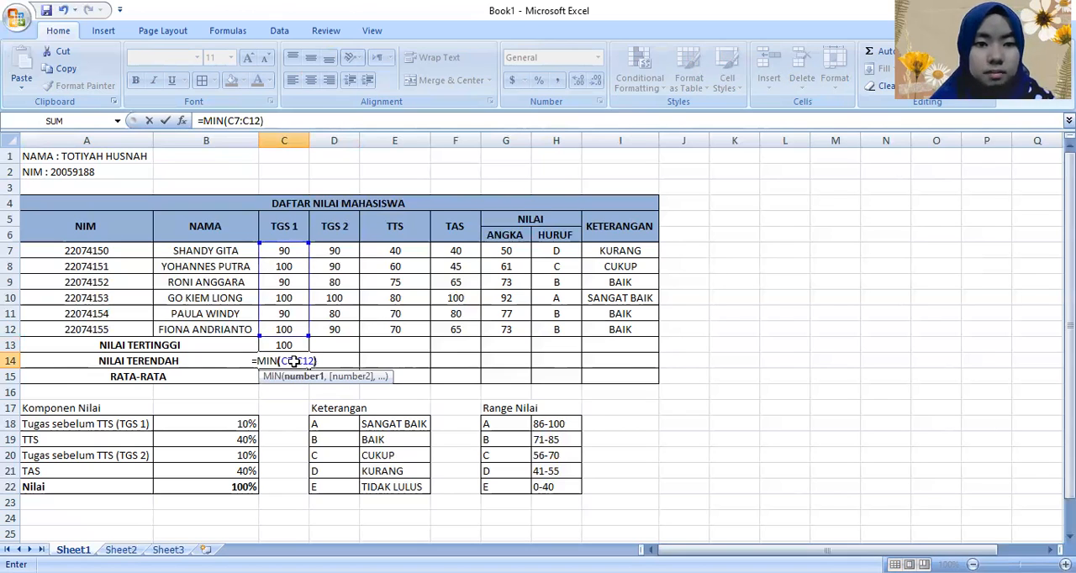
pyautogui.press('Return')
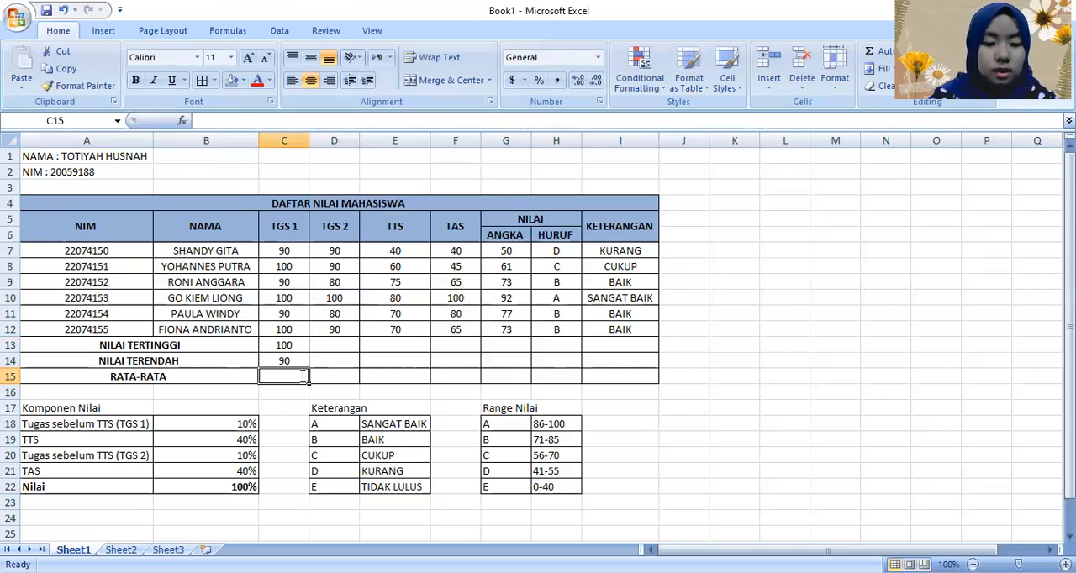
# Step: Enter =AVERAGE(C7:C12) in C15 to compute the RATA-RATA of the TGS 1 scores
pyautogui.write('=')
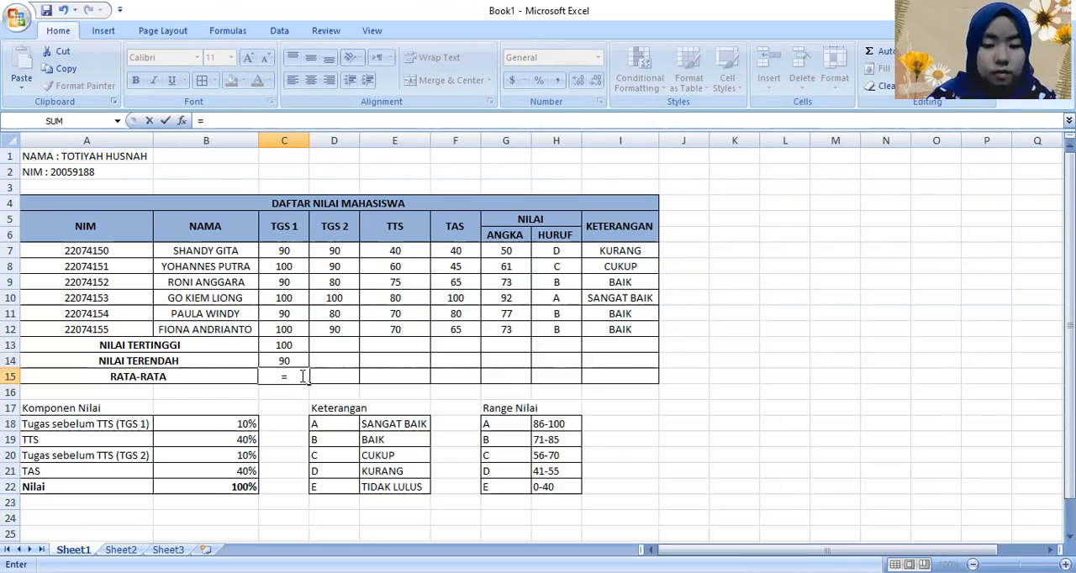
pyautogui.write('AVERAGE(')
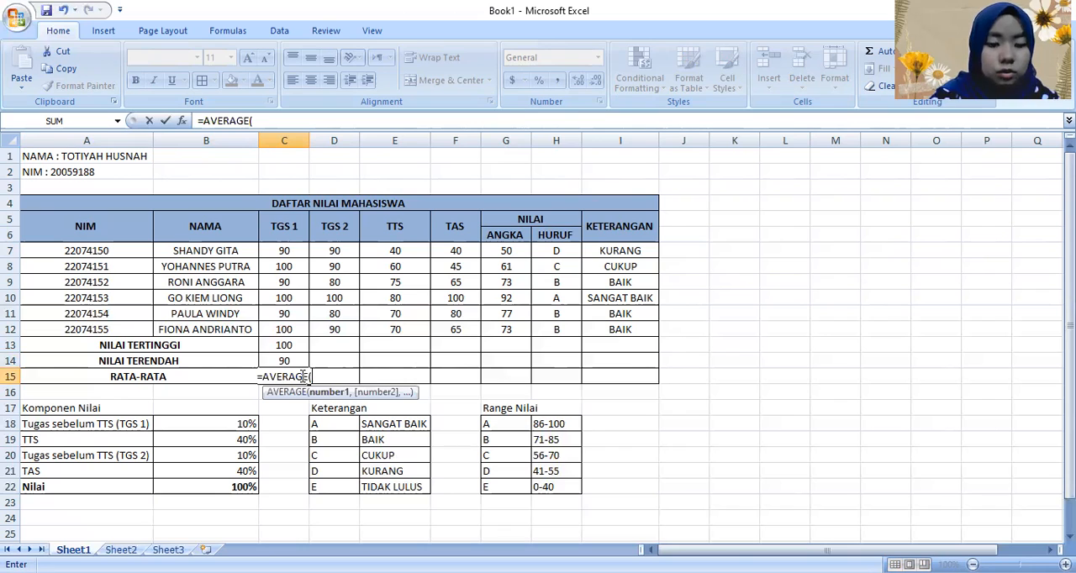
pyautogui.write('C')
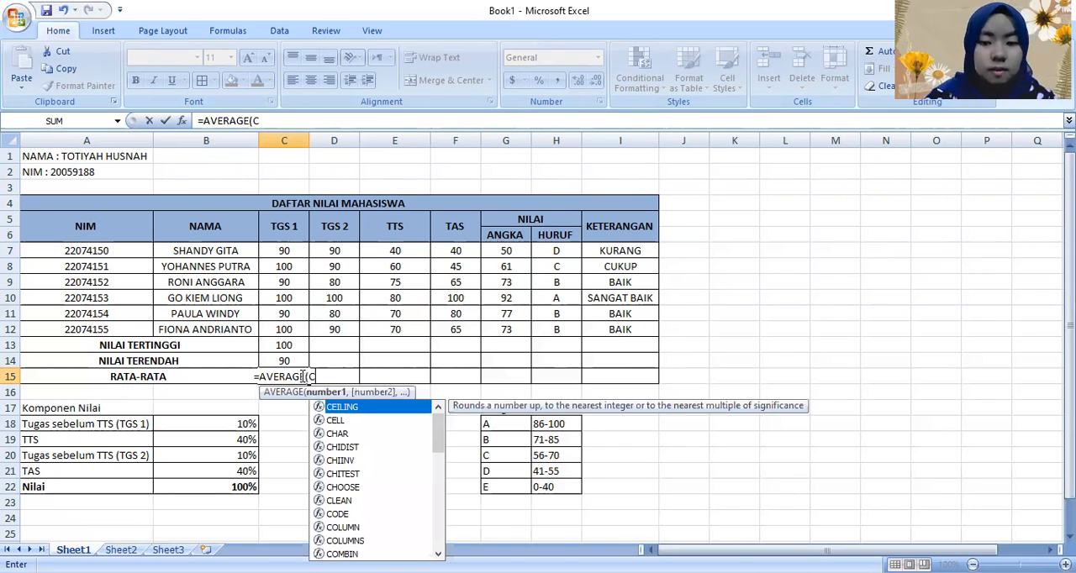
pyautogui.write('7:C12)')
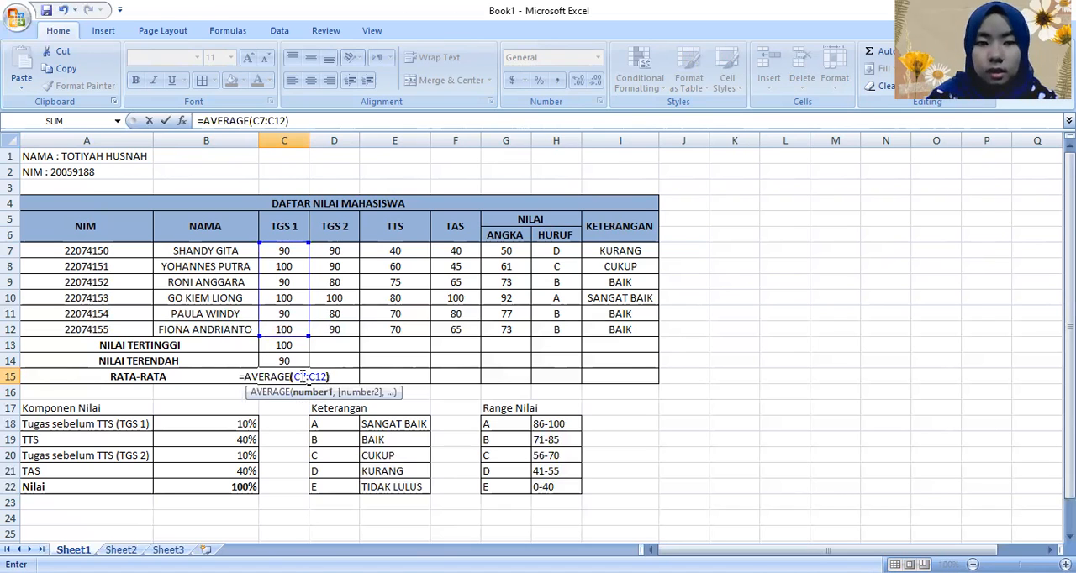
pyautogui.press('Return')
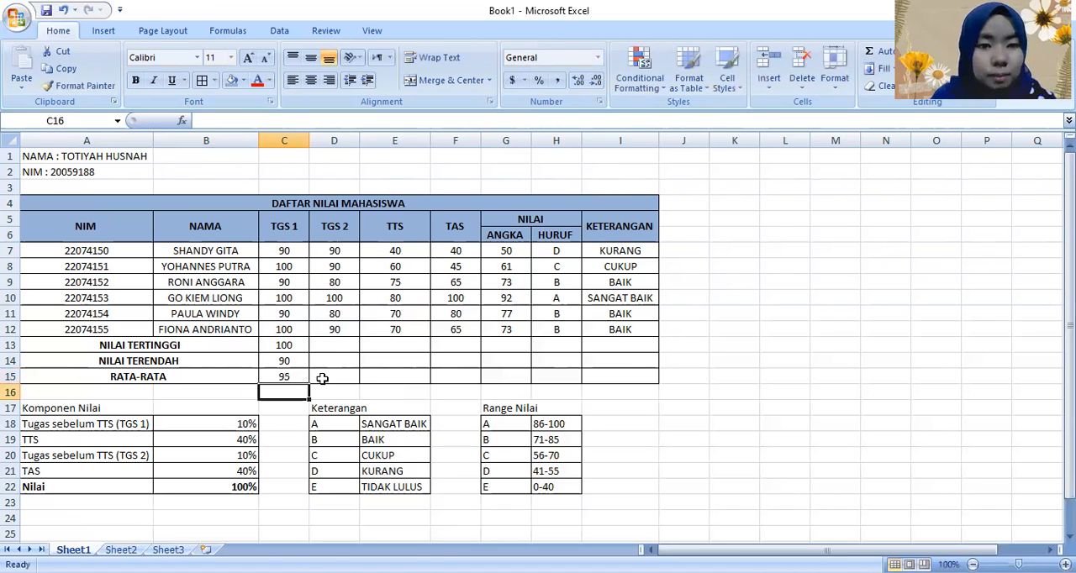
# Step: Enter a MAX formula in D13 to compute the highest of the students' TGS 2 scores
pyautogui.click(330, 347)
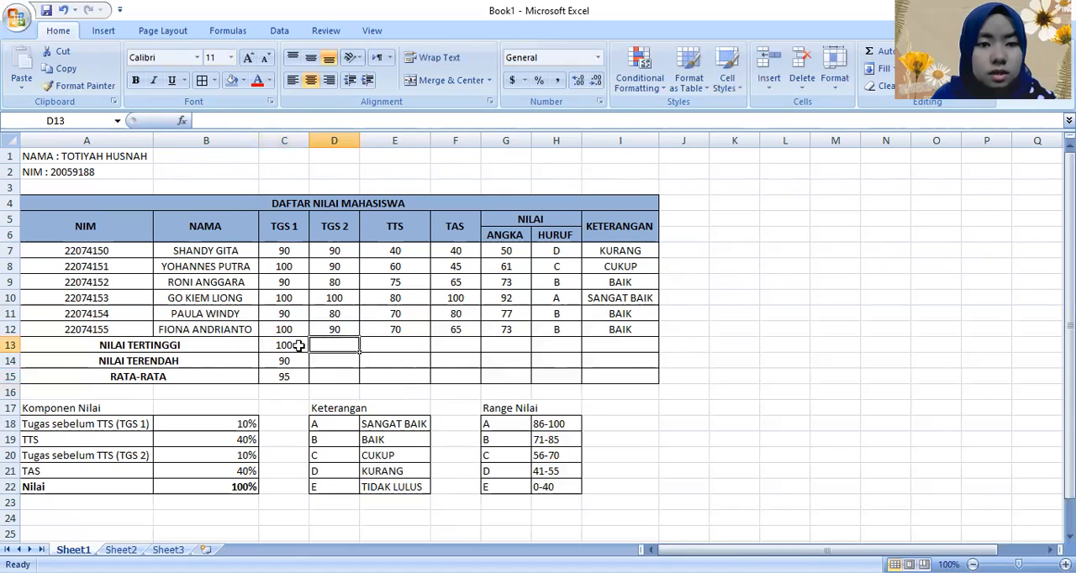
pyautogui.click(301, 346)
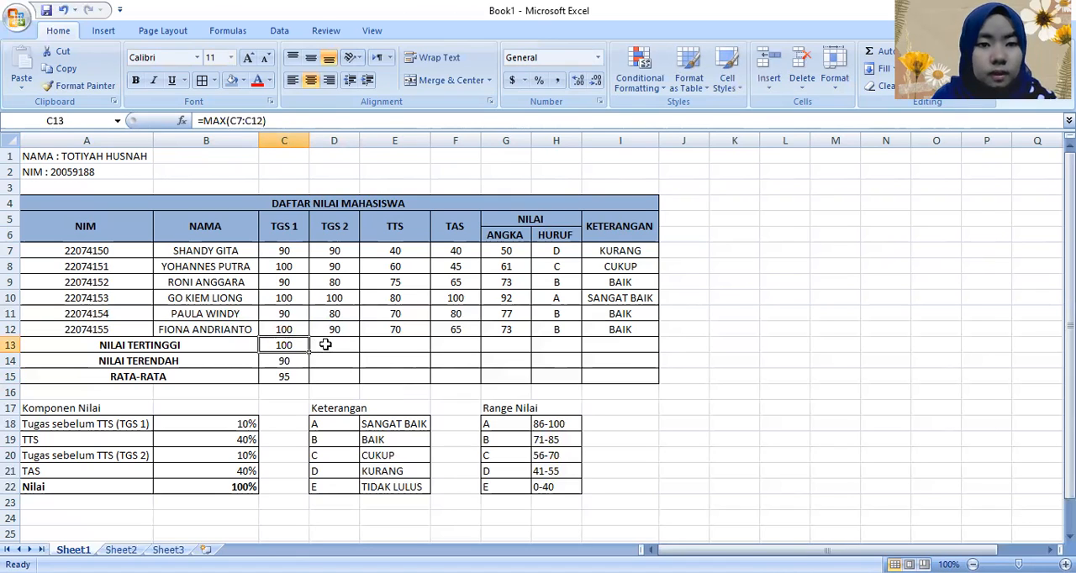
pyautogui.click(322, 343)
pyautogui.write('=')
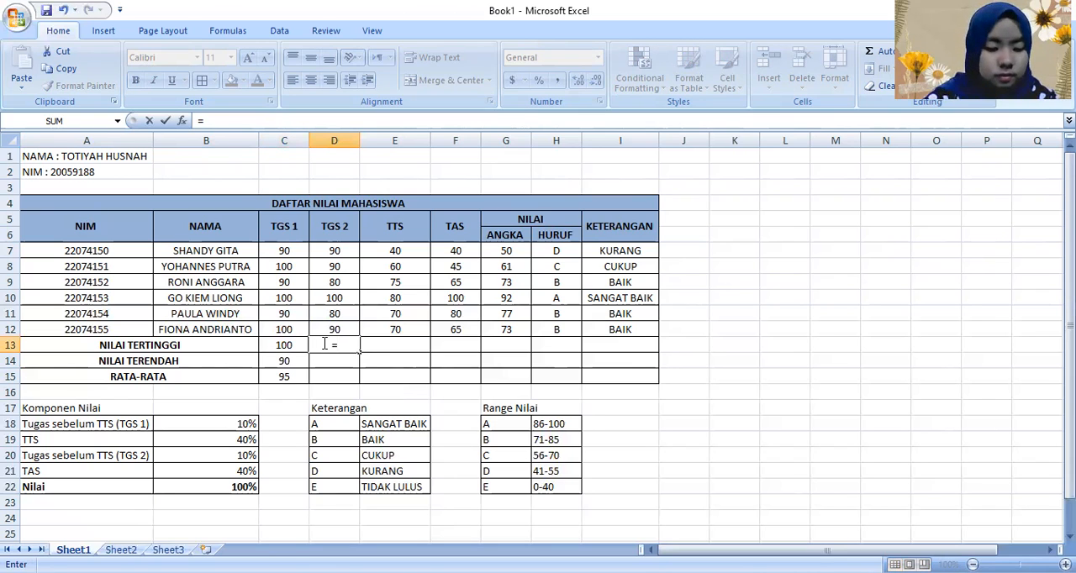
pyautogui.write('MAX(')
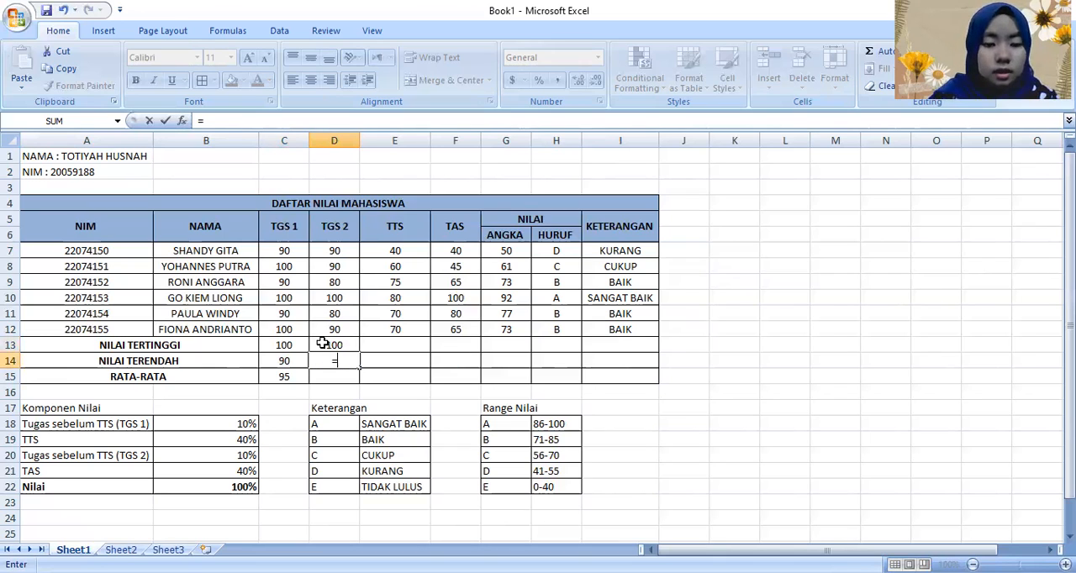
# Step: Enter =MIN(D7:D12) in D14 and =AVERAGE(D7:D12) in D15 for the TGS 2 column
pyautogui.write('MIN(')
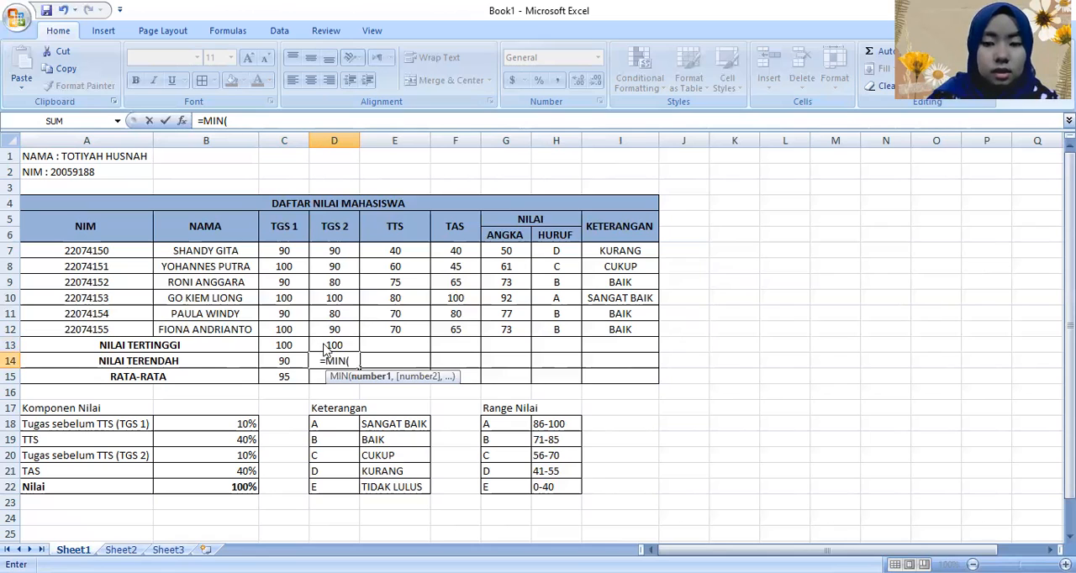
pyautogui.write('D7:D12)')
pyautogui.press('Return')
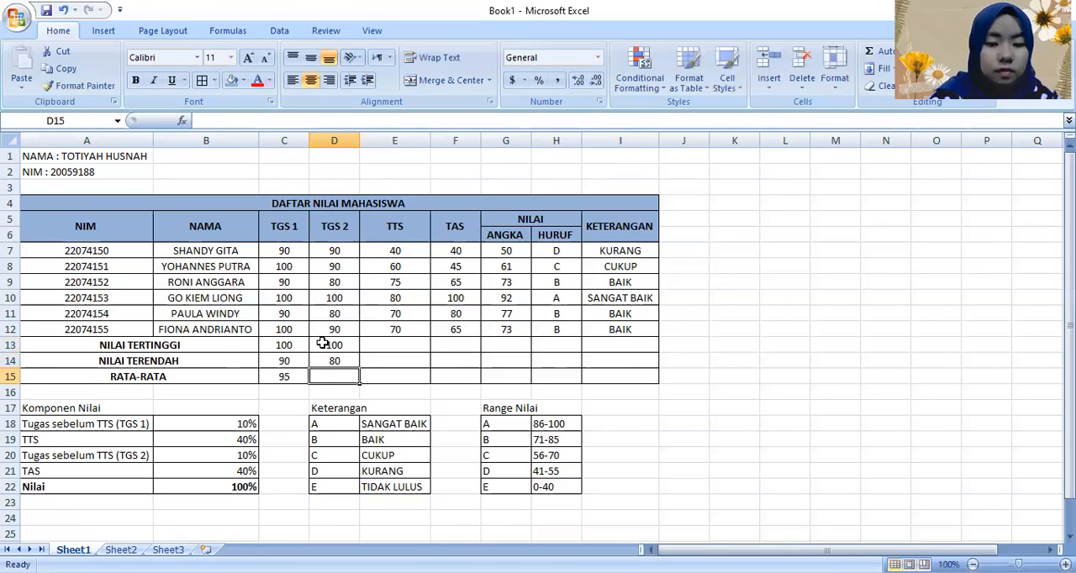
pyautogui.write('=A')
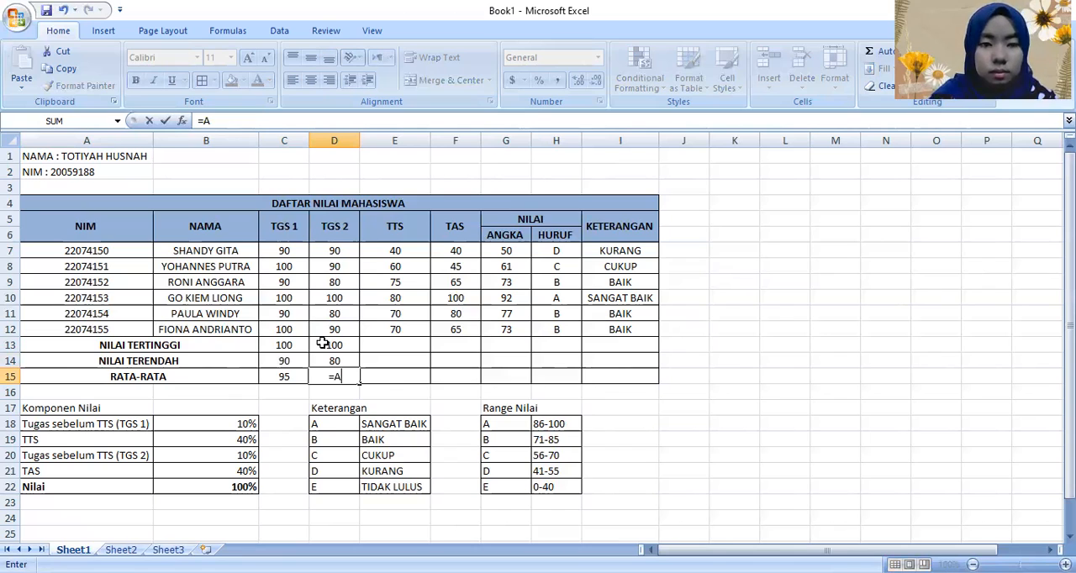
pyautogui.write('VERAGE(D7:D12)')
pyautogui.press('Return')
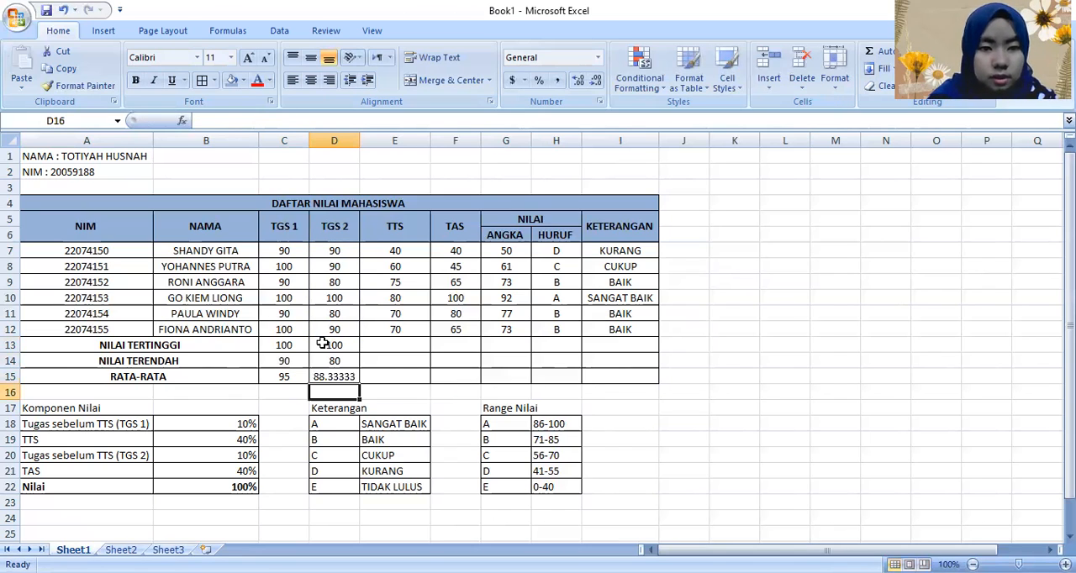
# Step: Enter =MAX(E7:E12) in E13 to compute the highest TTS score
pyautogui.press('Up')
pyautogui.press('Up')
pyautogui.press('Up')
pyautogui.press('Right')
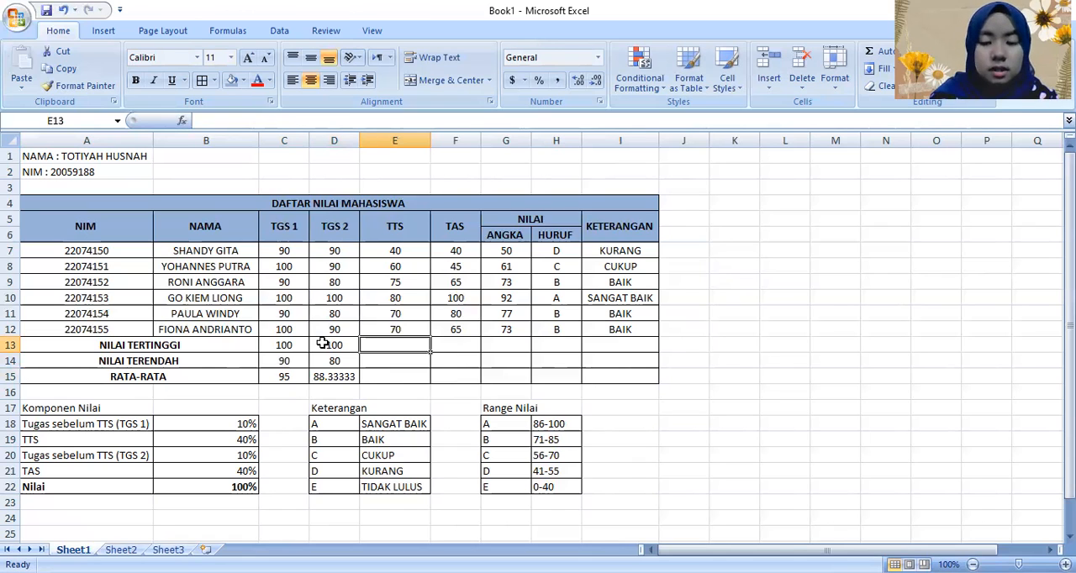
pyautogui.write('=')
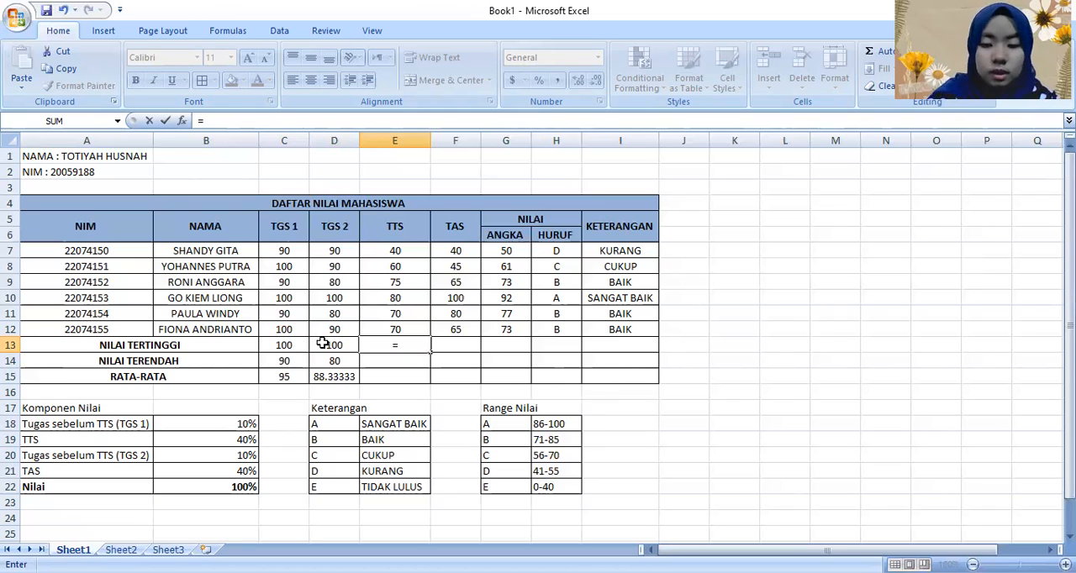
pyautogui.write('MAX(E7:')
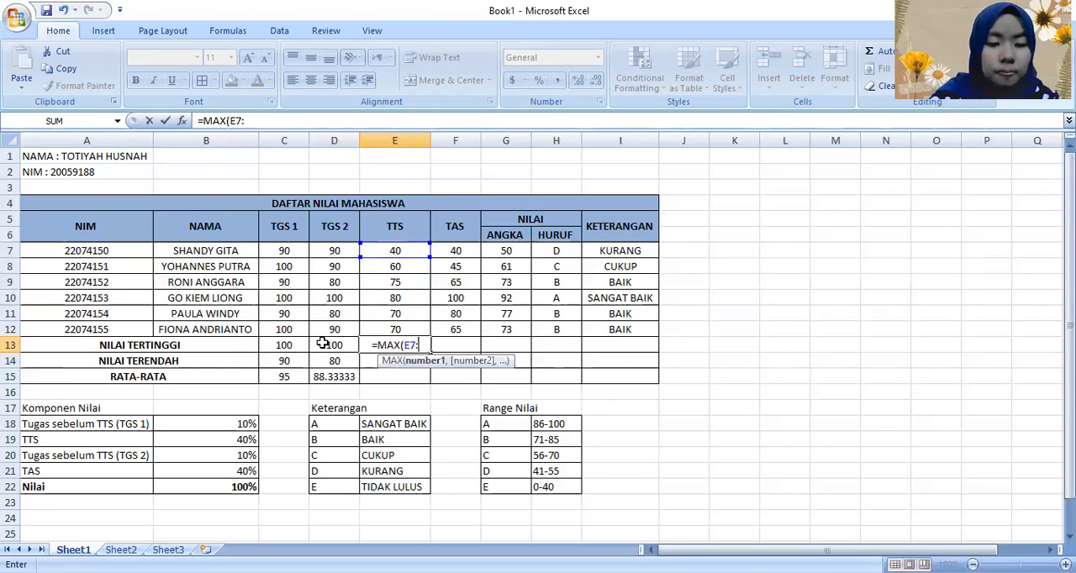
pyautogui.write('E')
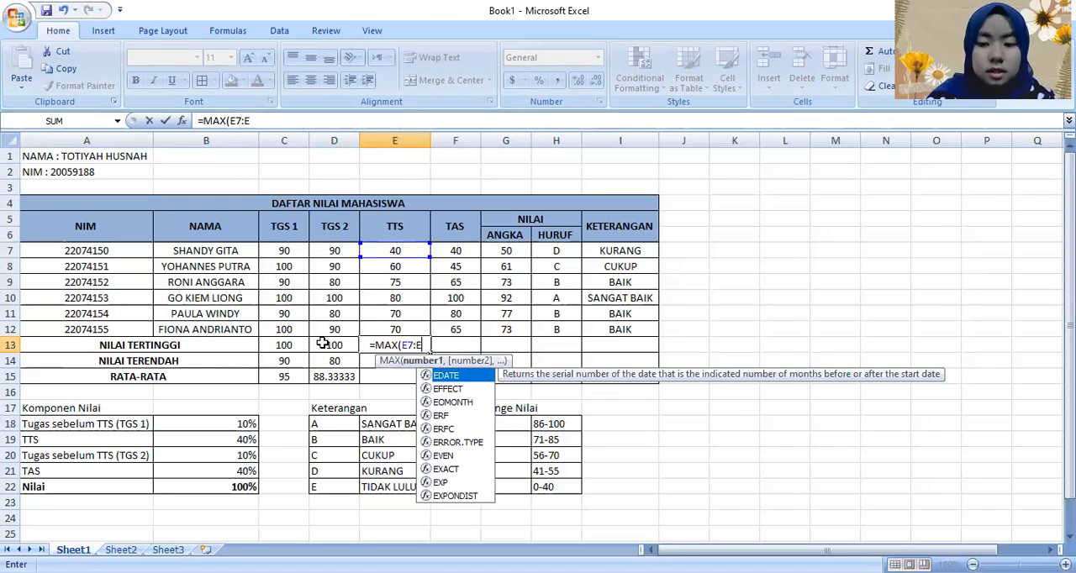
pyautogui.write('12)')
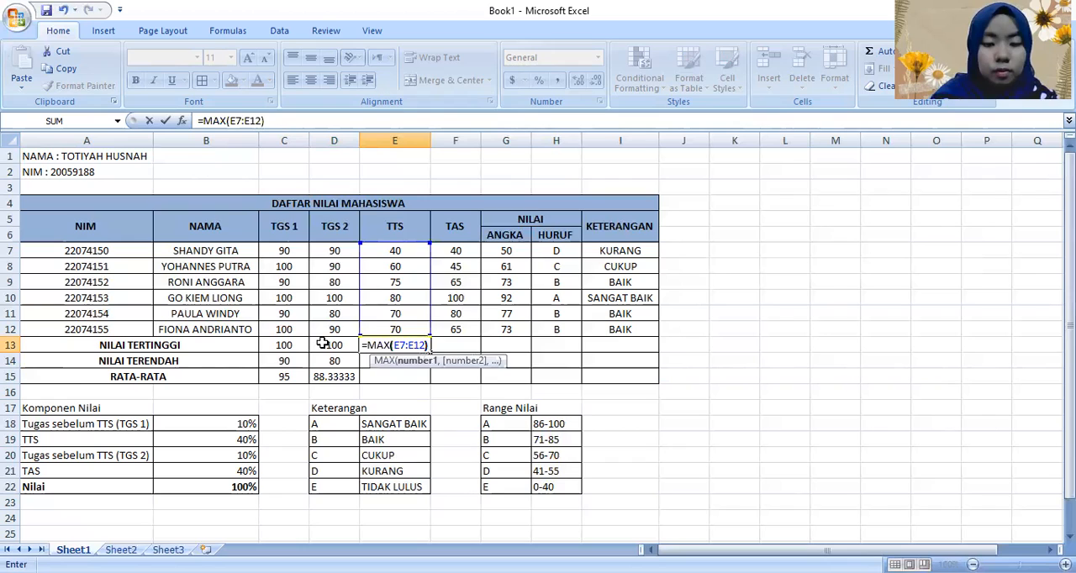
pyautogui.press('Return')
# Step: Enter =MIN(E7:E12) in E14 to compute the lowest TTS score
pyautogui.write('=')
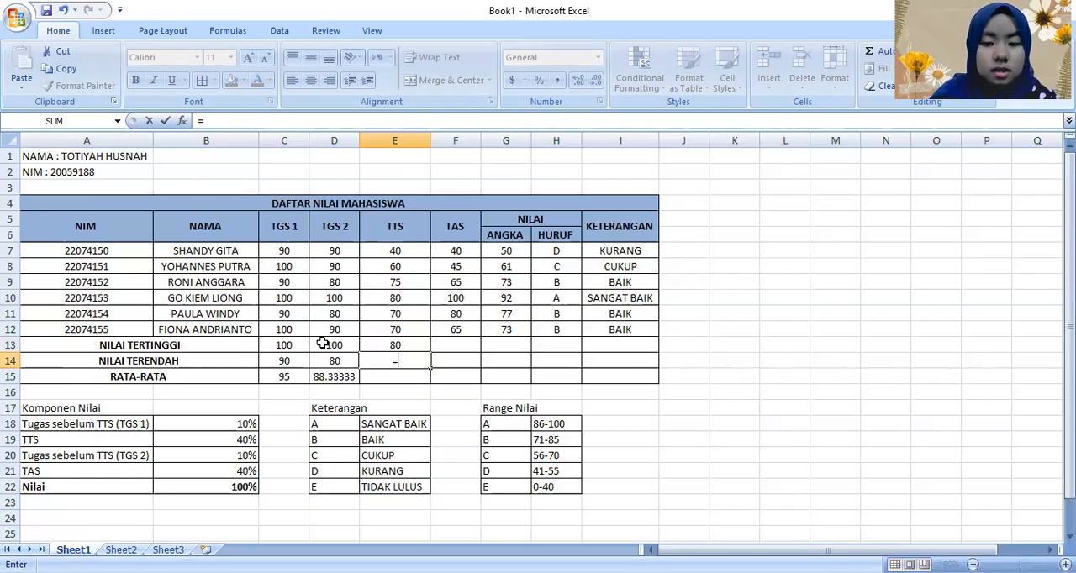
pyautogui.write('MIN(E7:E12)')
pyautogui.press('Return')
# Step: Enter =AVERAGE(E7:E12) in E15 for the TTS average and go back up to cell E13
pyautogui.write('=')
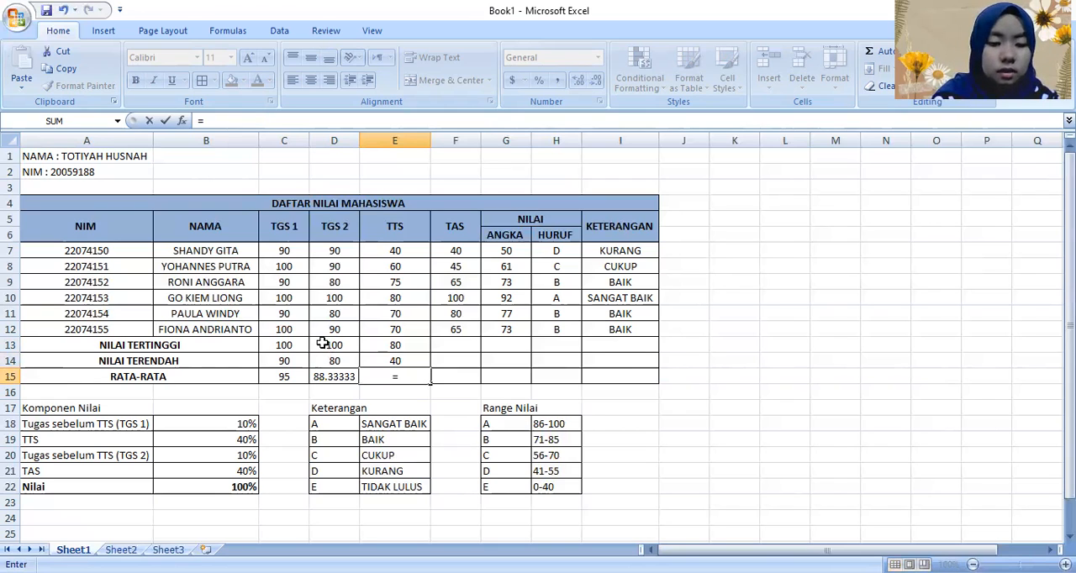
pyautogui.write('AVERAGE(E7:')
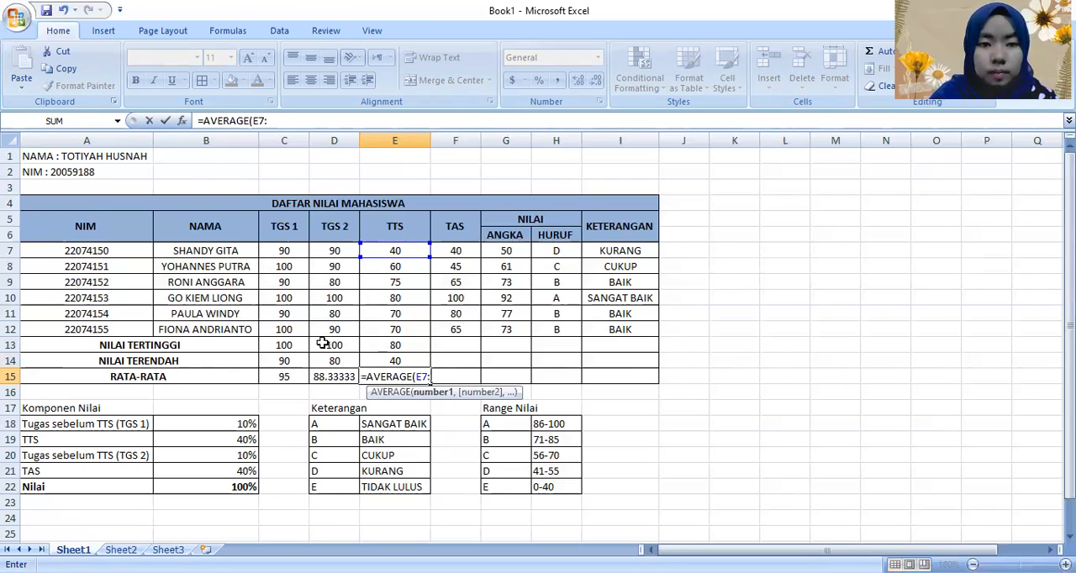
pyautogui.write('E12)')
pyautogui.press('Return')
pyautogui.press('Up')
pyautogui.press('Up')
pyautogui.press('Up')
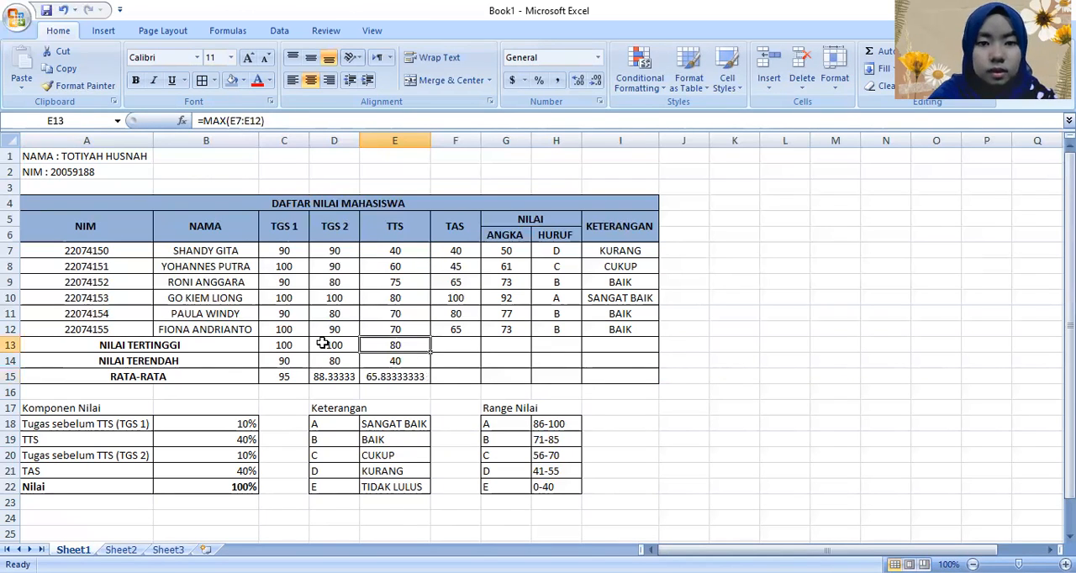
# Step: Enter =MAX(F7:F12) in F13 to compute the highest TAS score
pyautogui.press('Right')
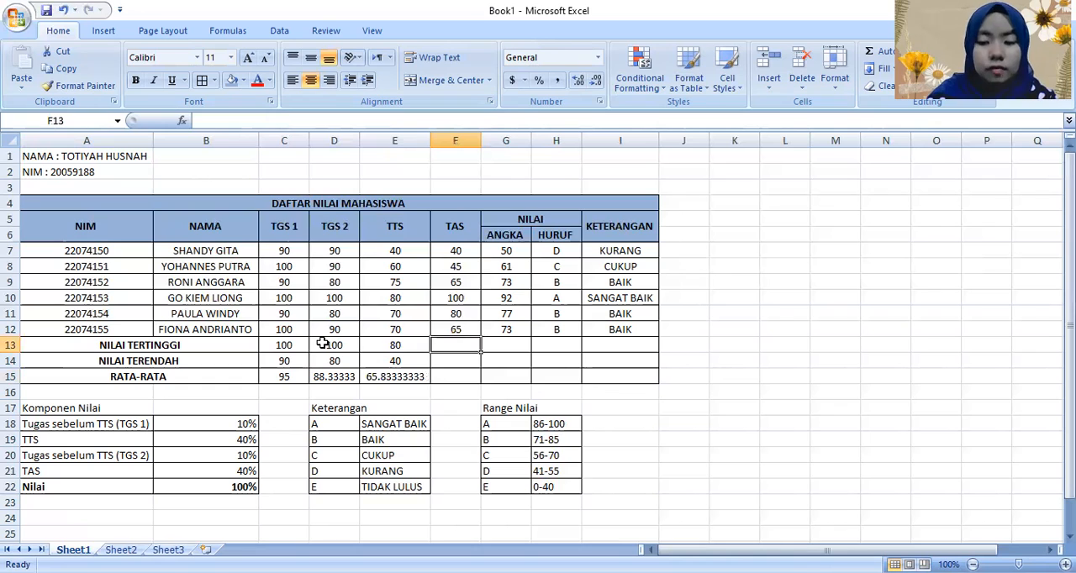
pyautogui.write('=')
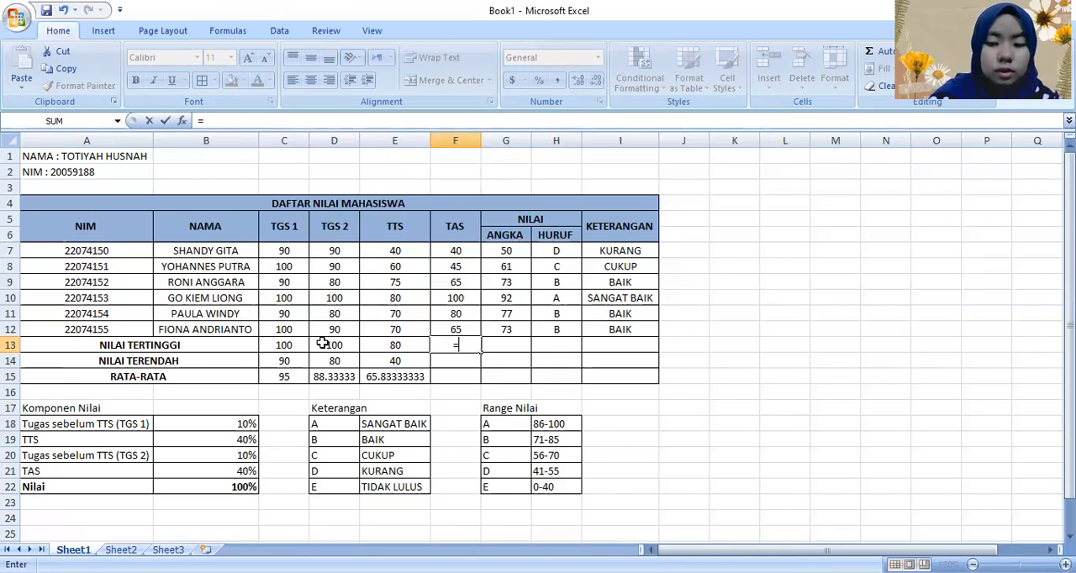
pyautogui.write('MAX(F')
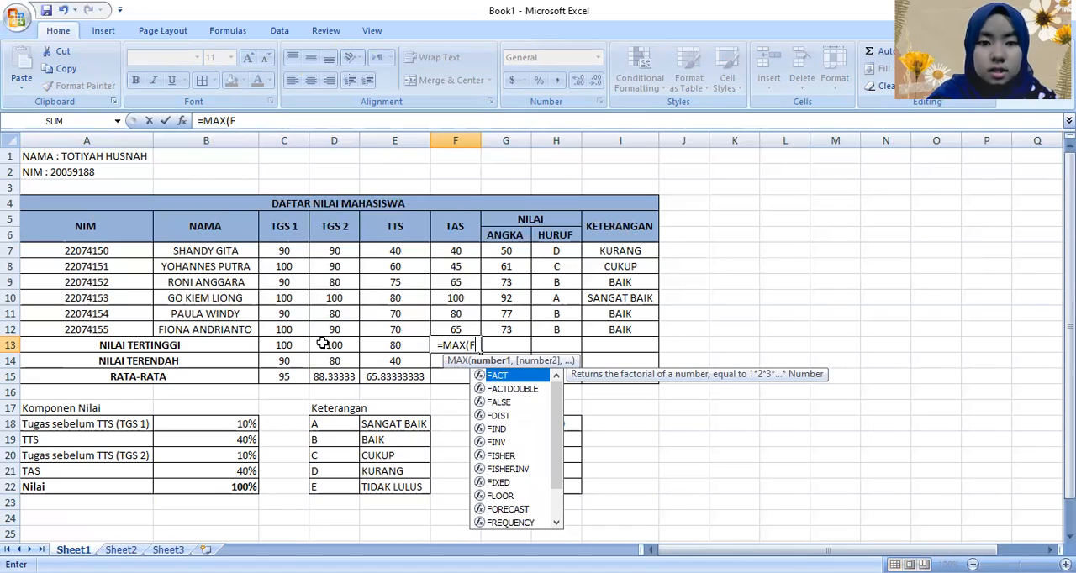
pyautogui.write('7:F12)')
pyautogui.press('Return')
# Step: Enter =MIN(F7:F12) in F14 to compute the lowest TAS score
pyautogui.write('=')
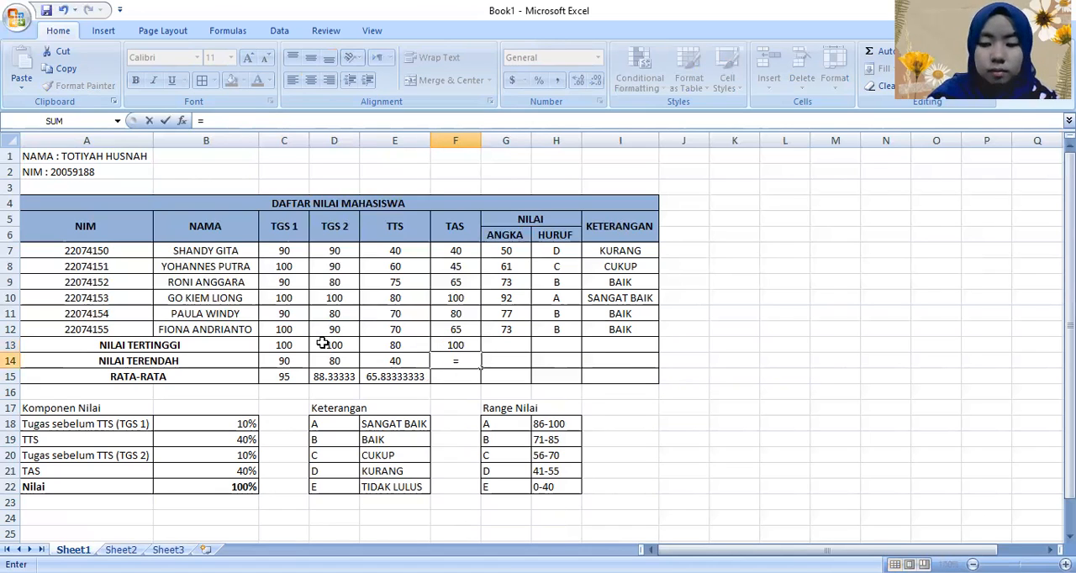
pyautogui.write('MIN')
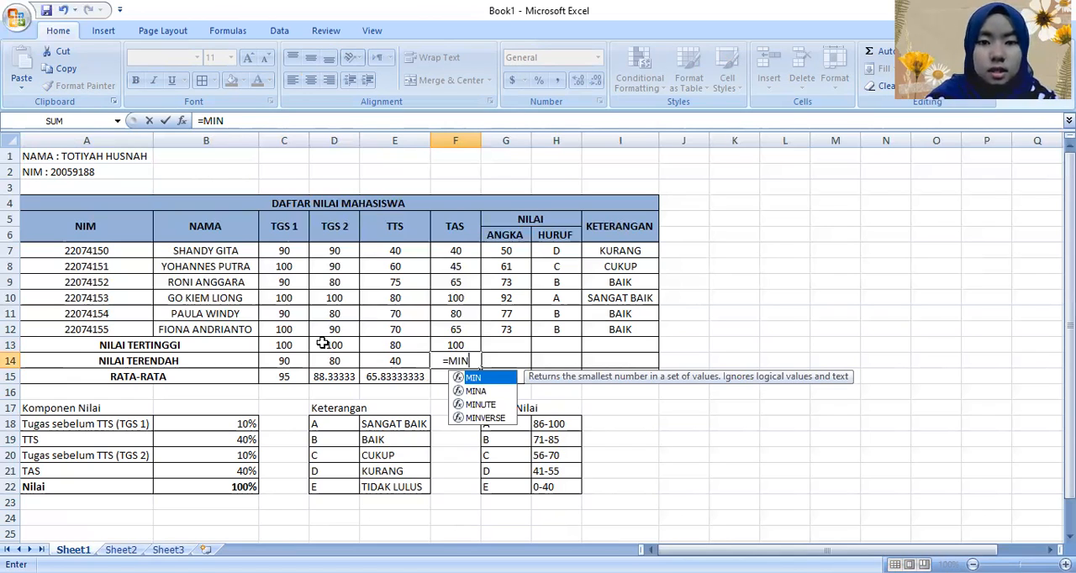
pyautogui.write('(E7:E12')
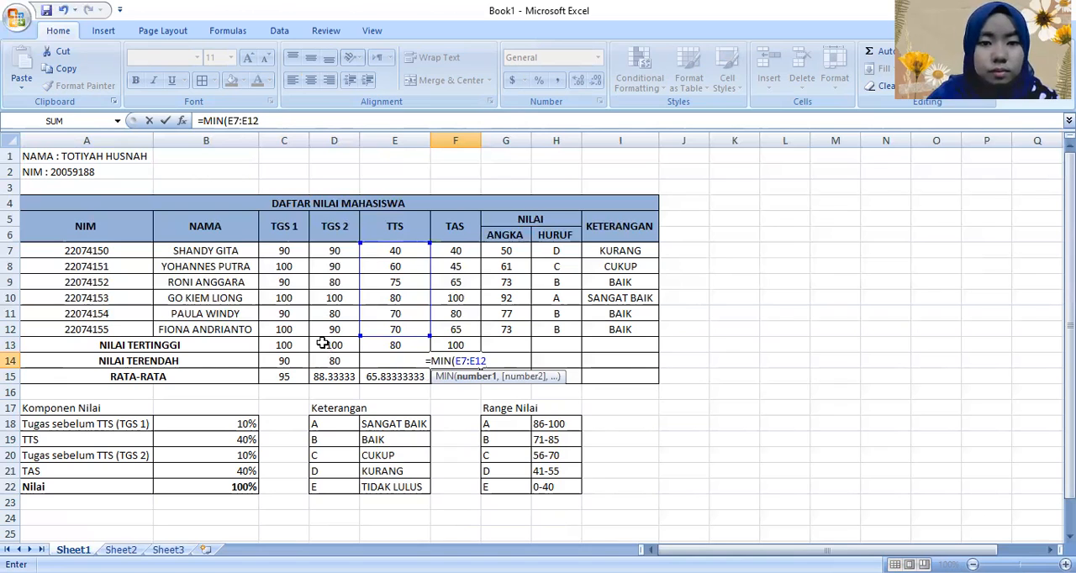
pyautogui.press('BackSpace')
pyautogui.press('BackSpace')
pyautogui.press('BackSpace')
pyautogui.press('BackSpace')
pyautogui.press('BackSpace')
pyautogui.press('BackSpace')
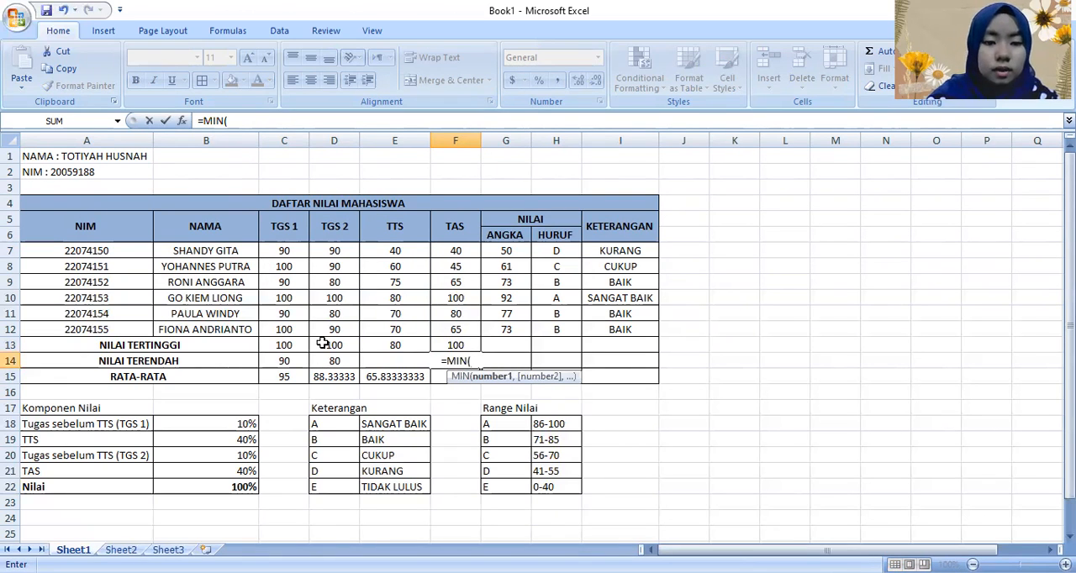
pyautogui.write('F')
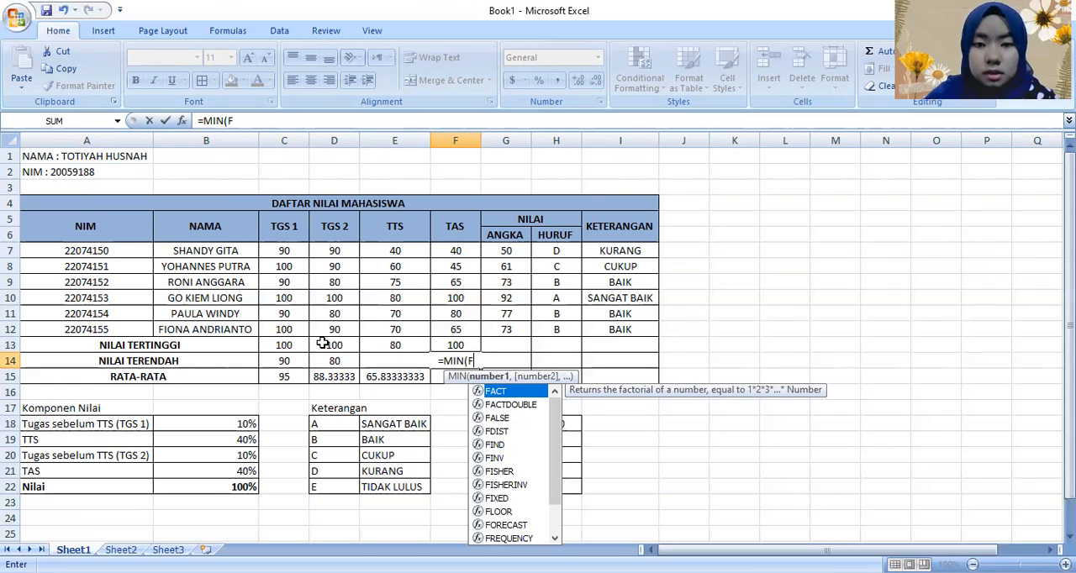
pyautogui.write('7:F12)')
pyautogui.press('Return')
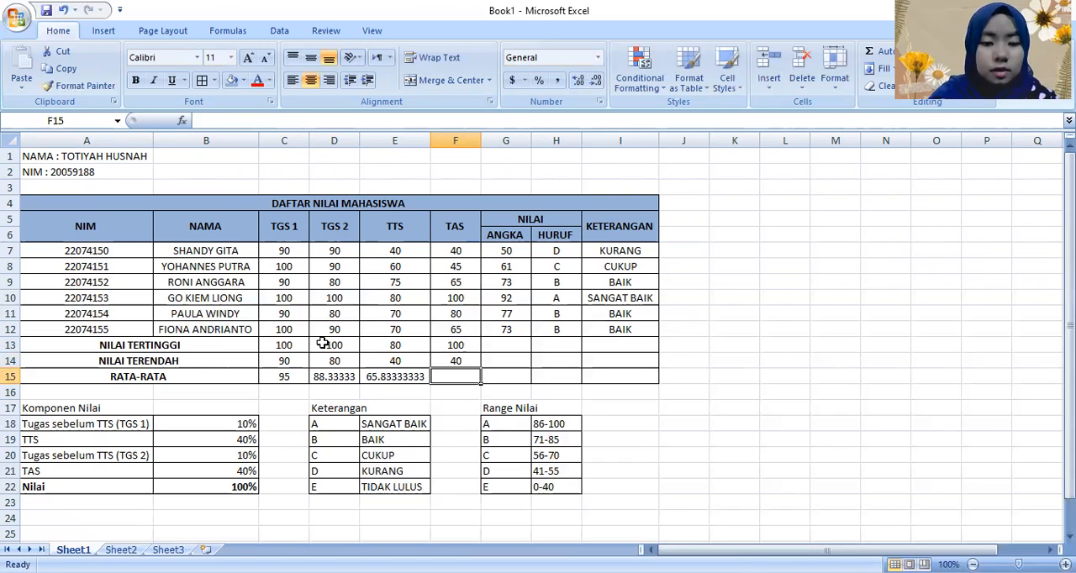
# Step: Enter =AVERAGE(F7:F12) in F15 to compute the TAS average
pyautogui.write('=')
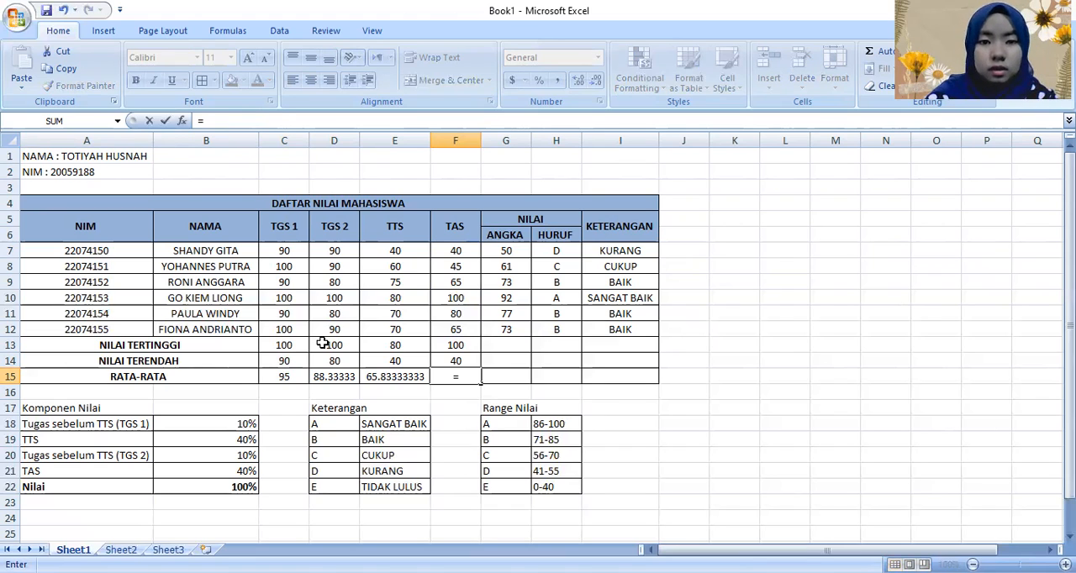
pyautogui.write('AVERAGE(F7:F12)')
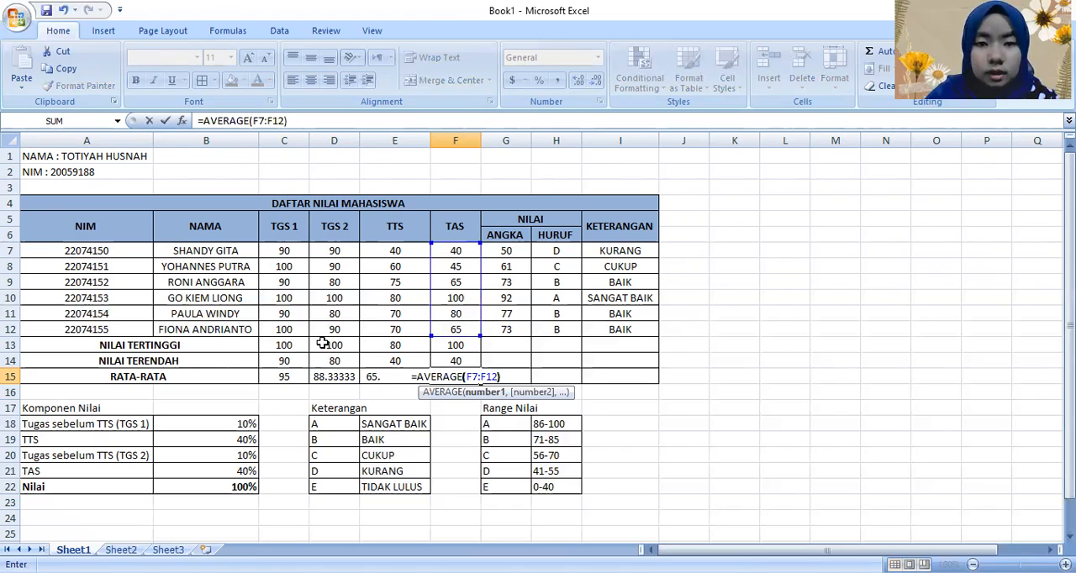
pyautogui.press('Return')
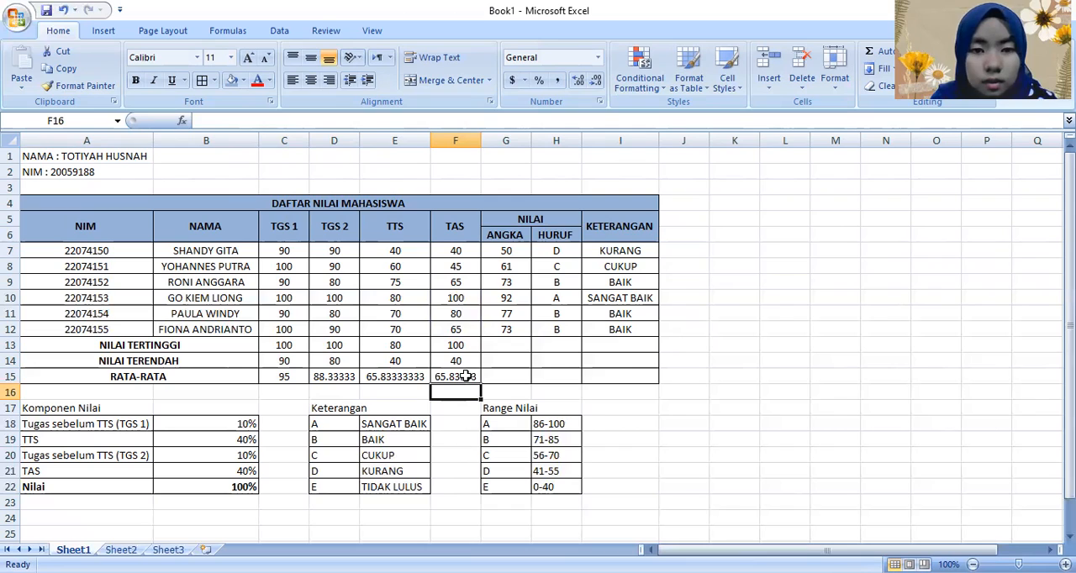
# Step: Enter =MAX(G7:G12) in G13 to compute the highest numeric grade in the ANGKA column
pyautogui.click(523, 345)
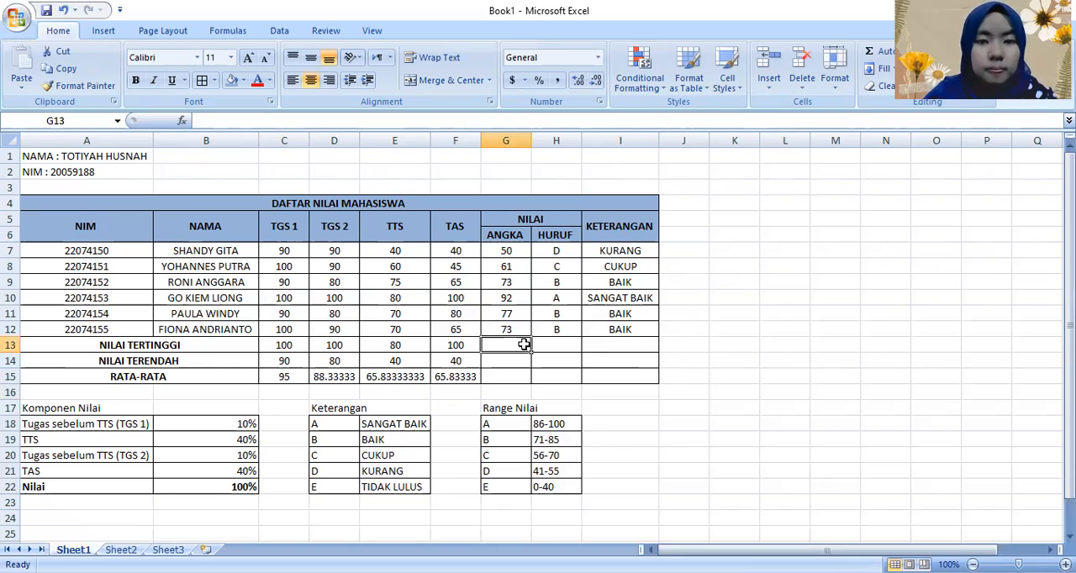
pyautogui.write('=')
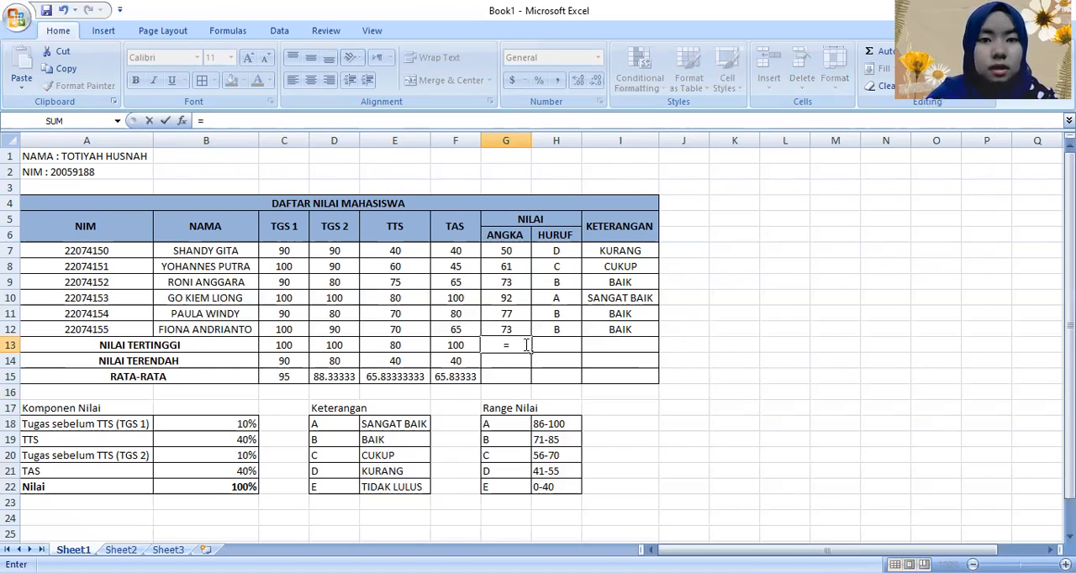
pyautogui.write('MAX(G')
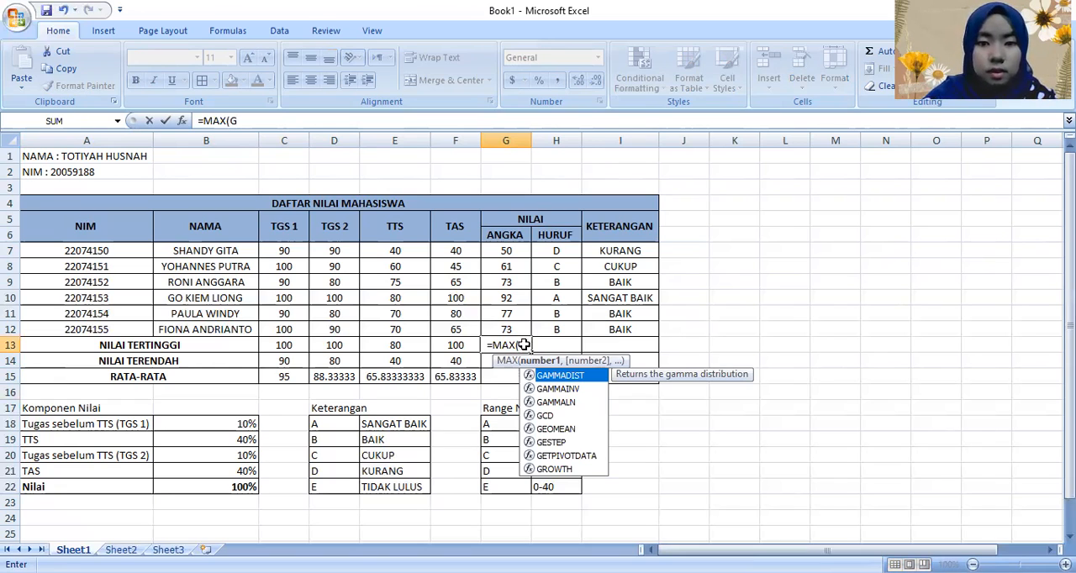
pyautogui.write('7:G12)')
pyautogui.press('Return')
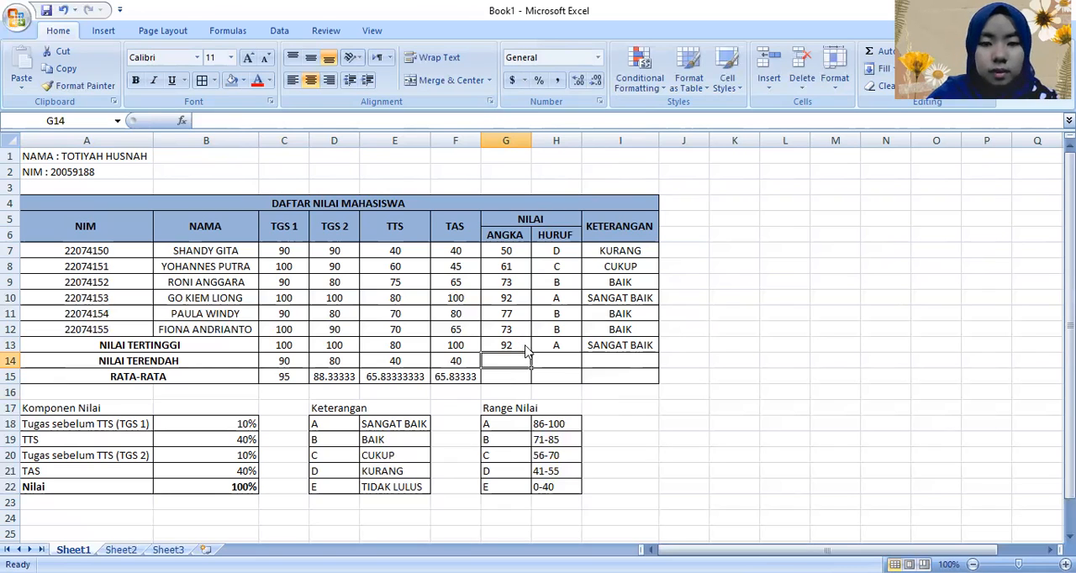
# Step: Enter =MIN(G7:G12) in G14 to compute the lowest numeric grade in the ANGKA column
pyautogui.write('=MIN(G7:G12')
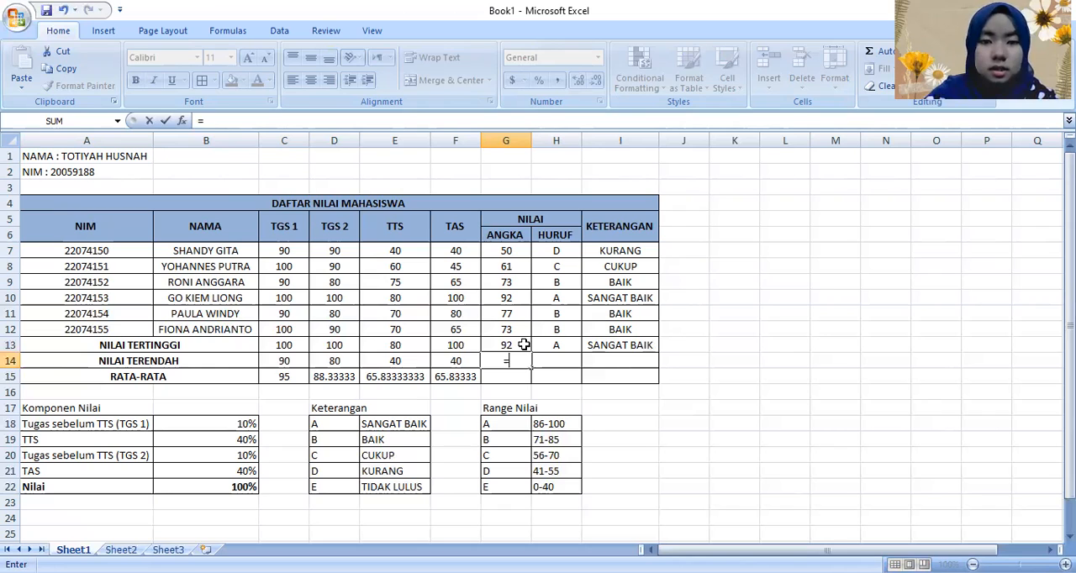
pyautogui.write('MIN(G7:G12)')
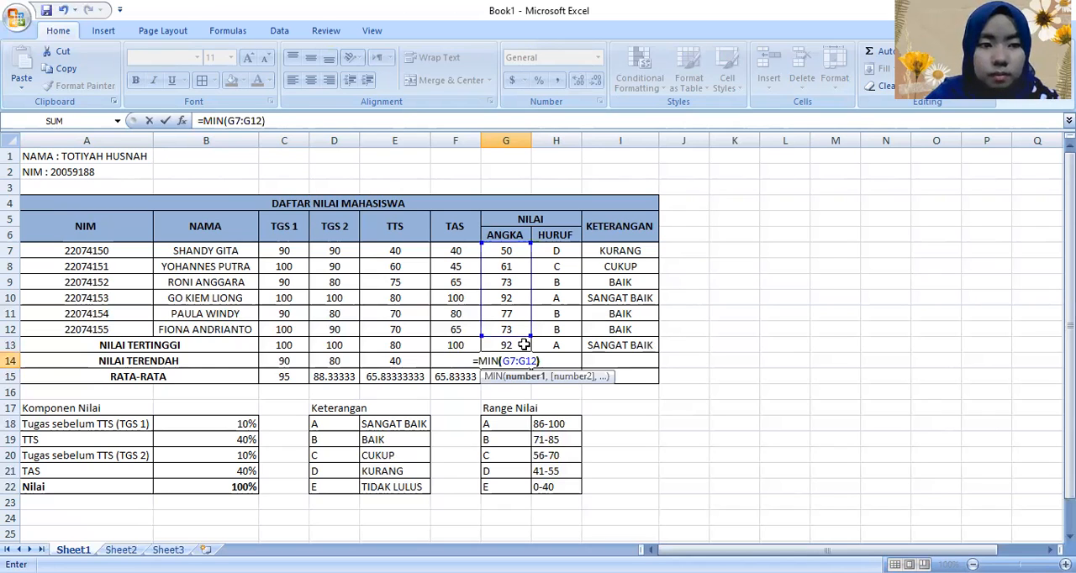
pyautogui.press('Return')
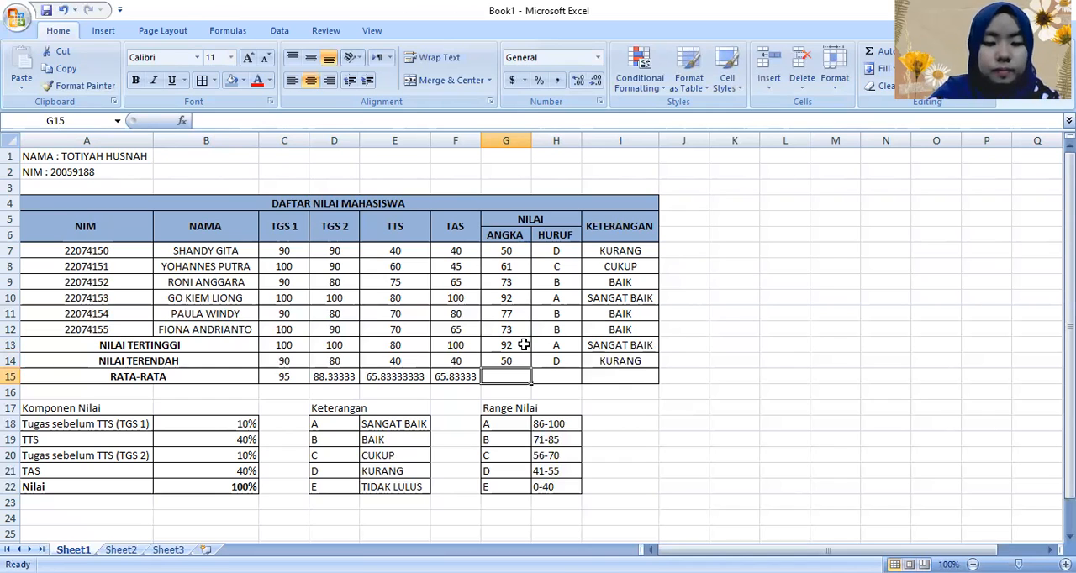
# Step: Enter =AVERAGE(G7:G12) in G15 to compute the average numeric grade in the ANGKA column
pyautogui.write('=')
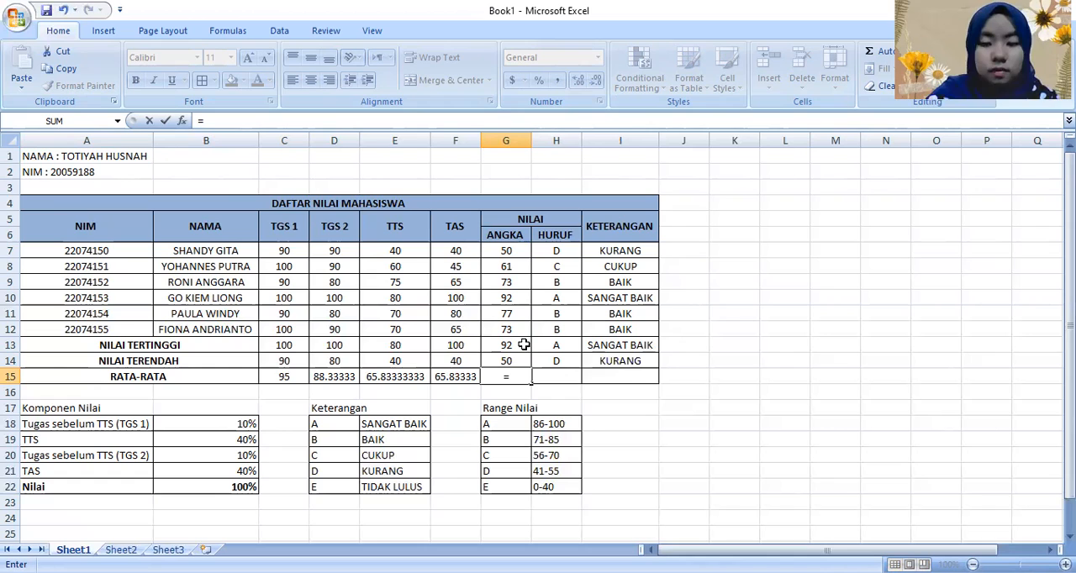
pyautogui.write('AVERAGE(')
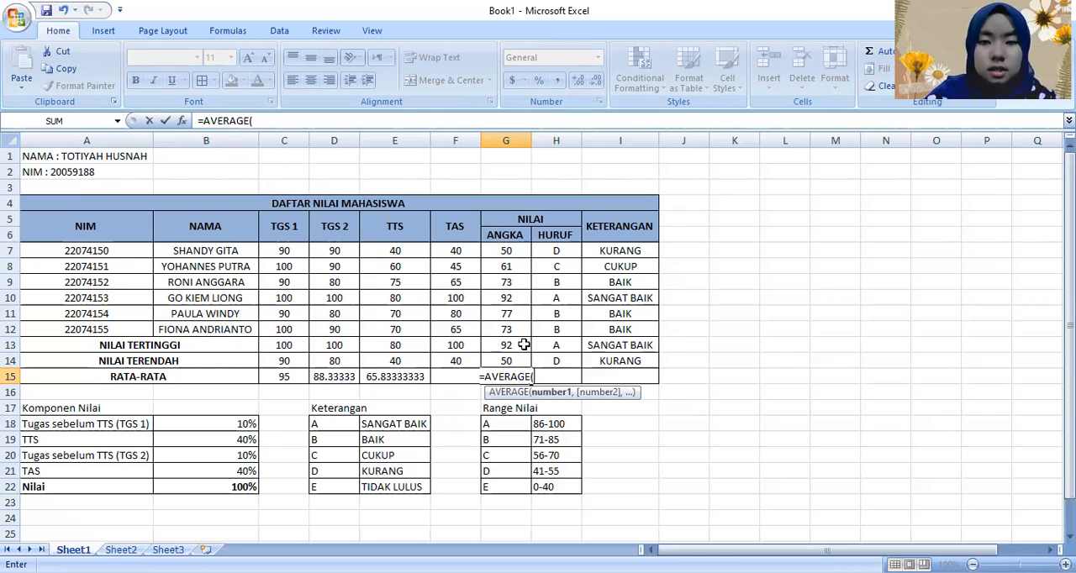
pyautogui.write('G7:G12)')
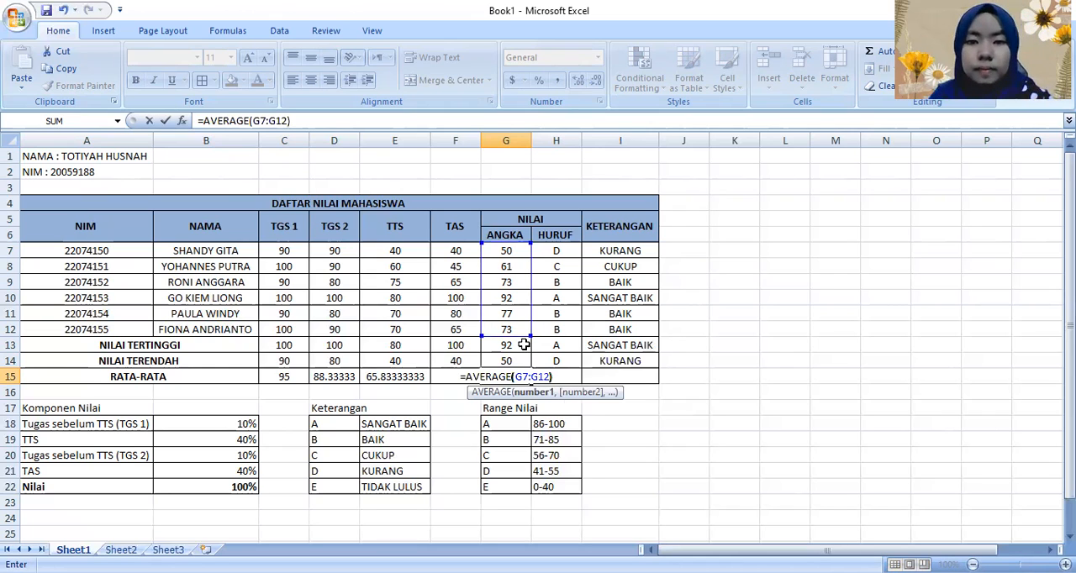
pyautogui.press('Return')
# Step: Clear the auto-filled HURUF and KETERANGAN formulas in H13:I14 of the highest and lowest rows
pyautogui.click(578, 352)
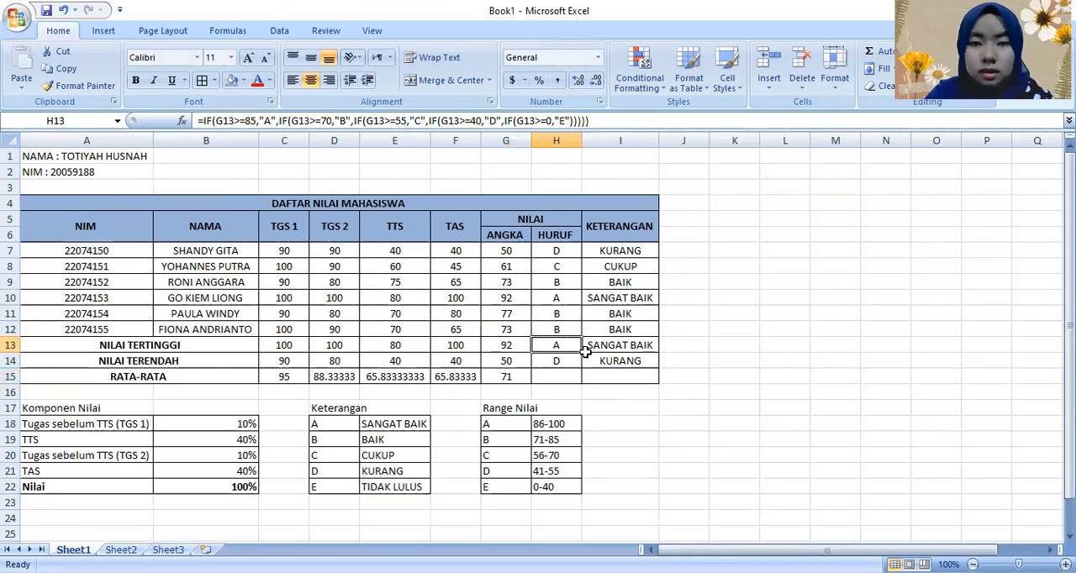
pyautogui.press('BackSpace')
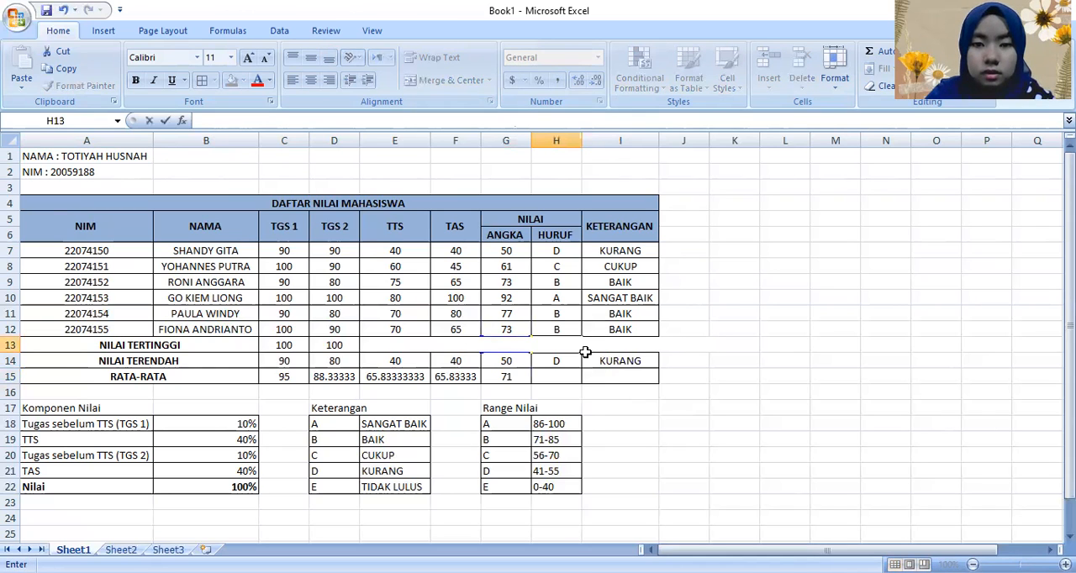
pyautogui.press('Down')
pyautogui.press('BackSpace')
pyautogui.press('Right')
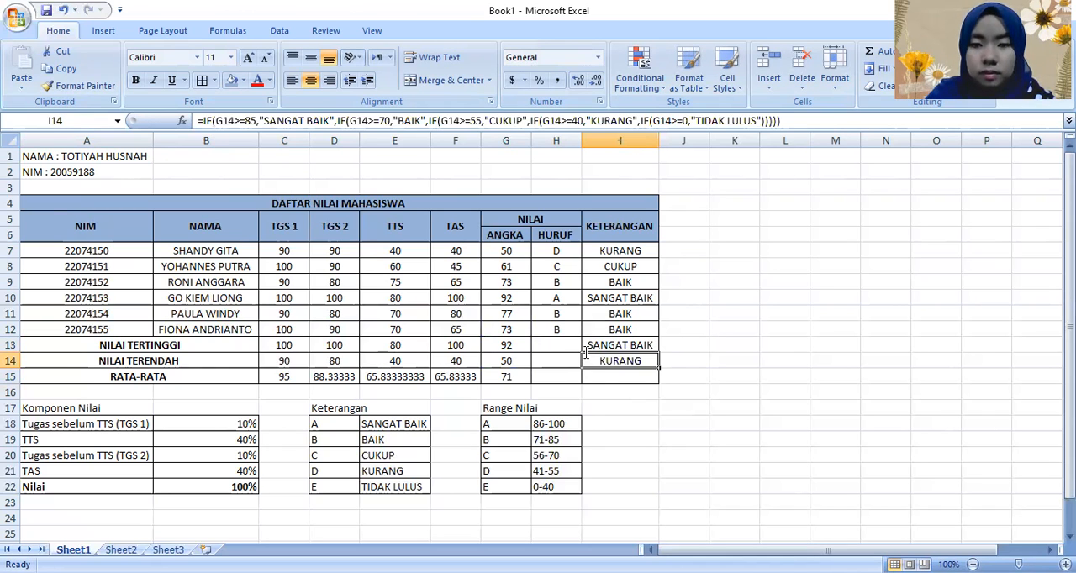
pyautogui.click(586, 351)
pyautogui.press('BackSpace')
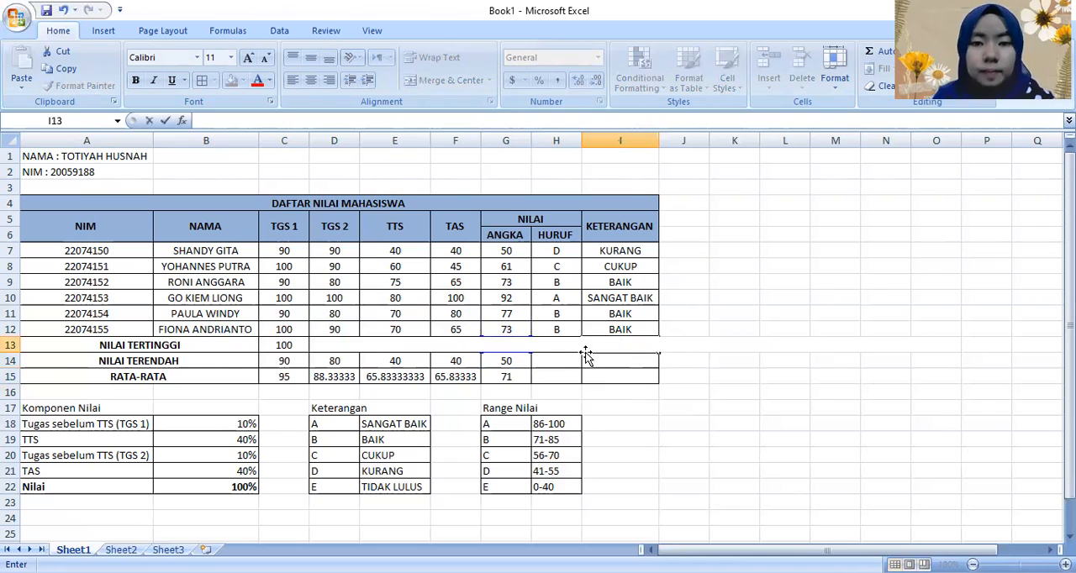
pyautogui.press('Return')
pyautogui.click(554, 378)
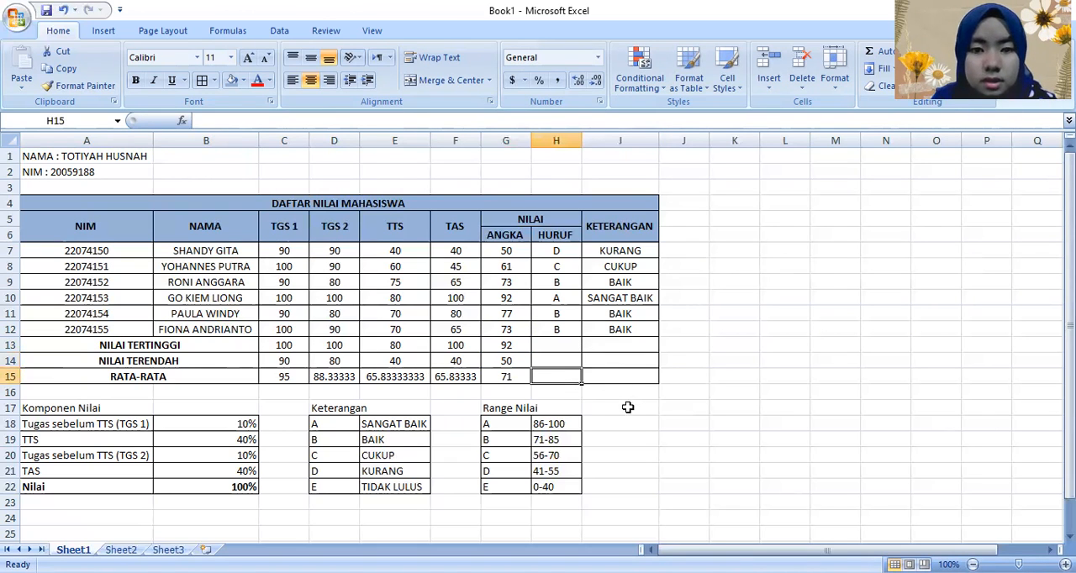
pyautogui.click(627, 407)
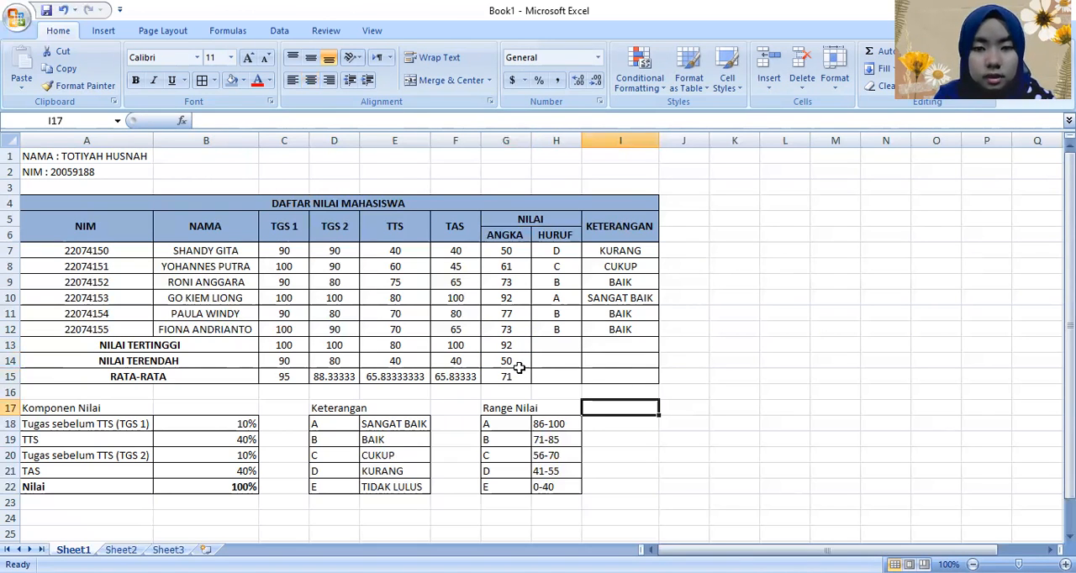
pyautogui.click(520, 362)
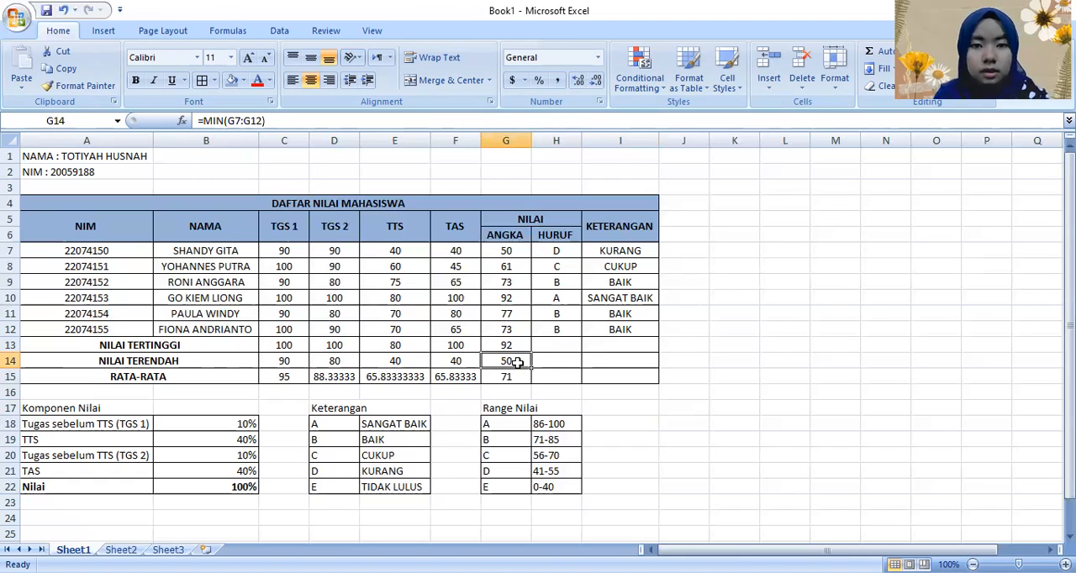
pyautogui.click(543, 393)
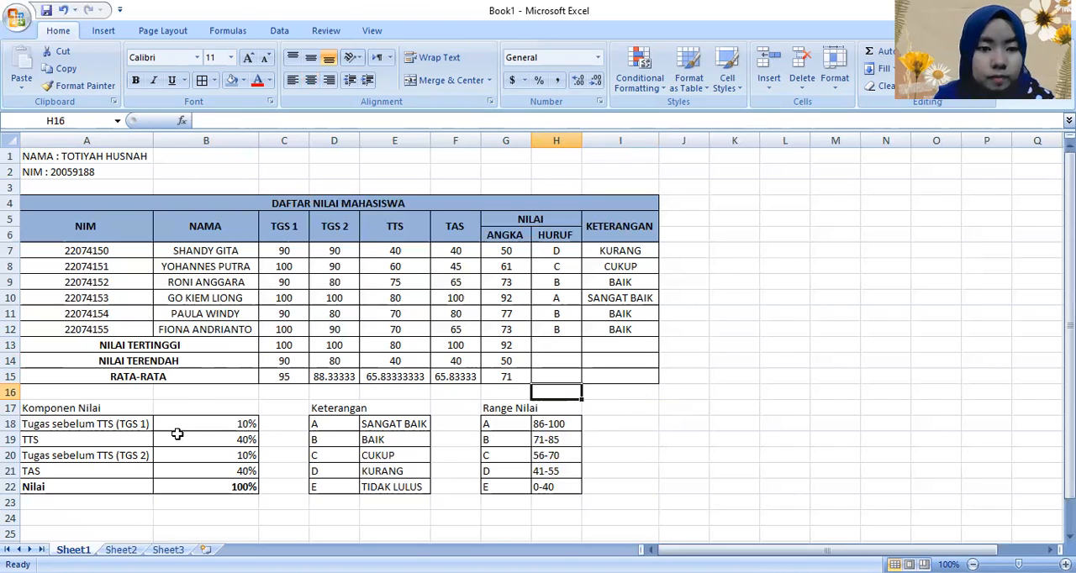
pyautogui.moveTo(828, 550); pyautogui.dragTo(415, 525)
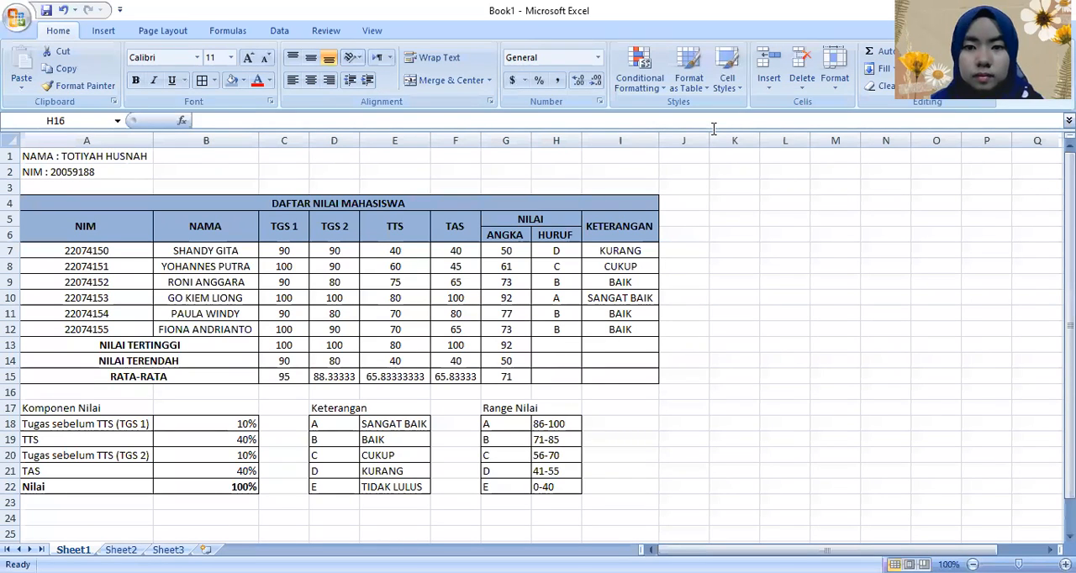
# Step: Try to enter a dash in H13, the HURUF cell of the NILAI TERTINGGI row
pyautogui.click(563, 342)
pyautogui.write('-')
pyautogui.press('Down')
pyautogui.press('Up')
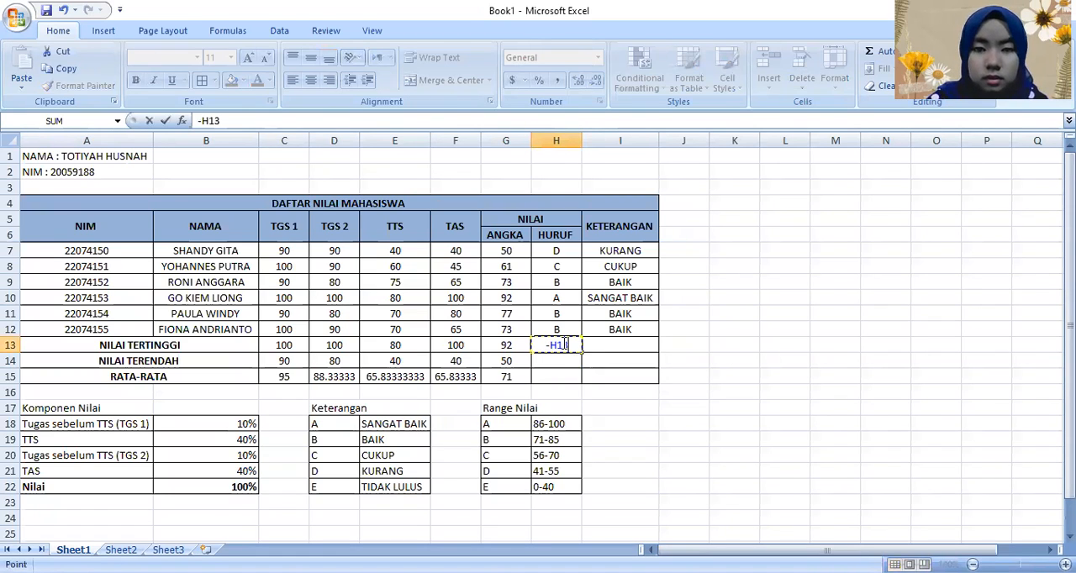
pyautogui.press('Down')
pyautogui.write('-')
pyautogui.press('Down')
pyautogui.press('BackSpace')
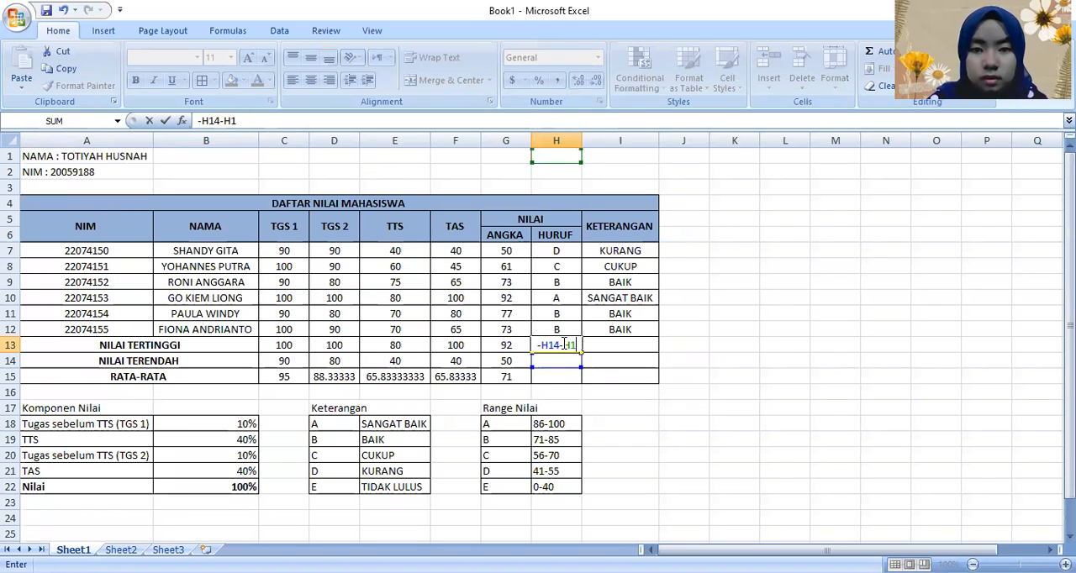
pyautogui.press('BackSpace')
pyautogui.press('BackSpace')
pyautogui.press('BackSpace')
pyautogui.press('BackSpace')
pyautogui.press('BackSpace')
pyautogui.press('BackSpace')
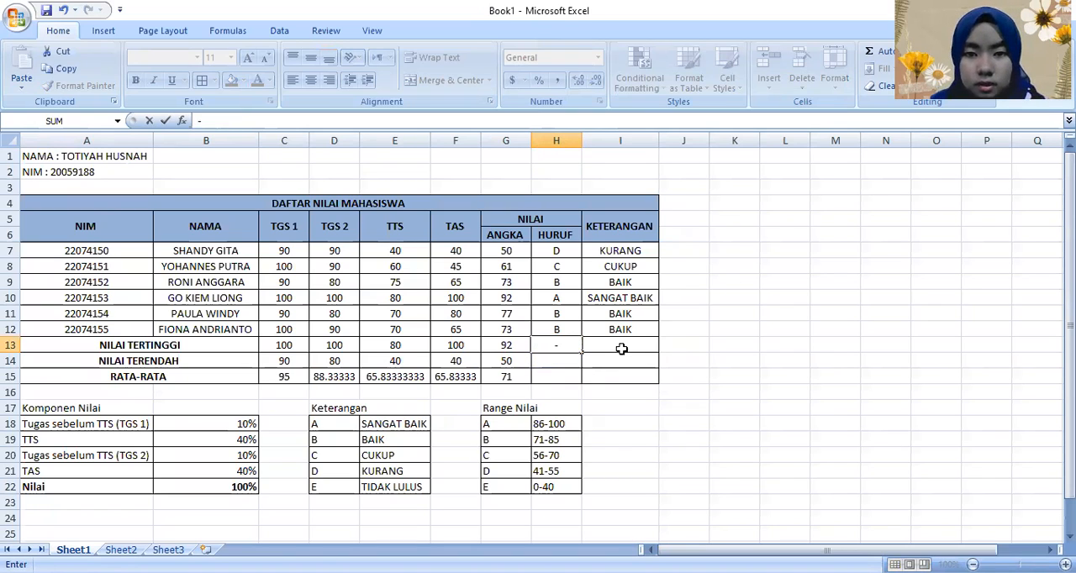
pyautogui.click(584, 350)
pyautogui.click(564, 367)
pyautogui.click(560, 345)
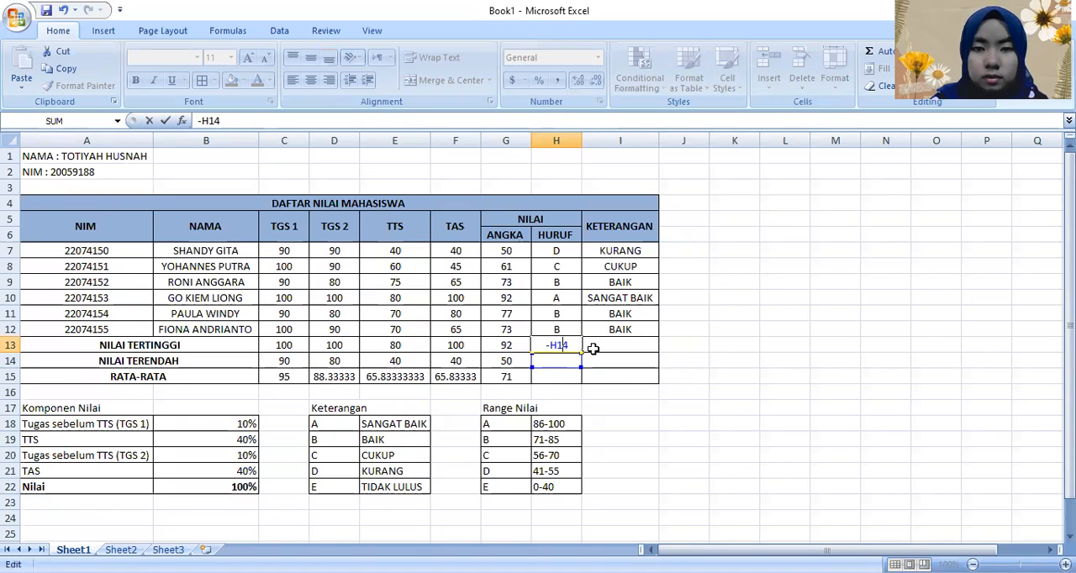
pyautogui.press('BackSpace')
pyautogui.press('BackSpace')
pyautogui.press('BackSpace')
pyautogui.press('BackSpace')
pyautogui.write('-')
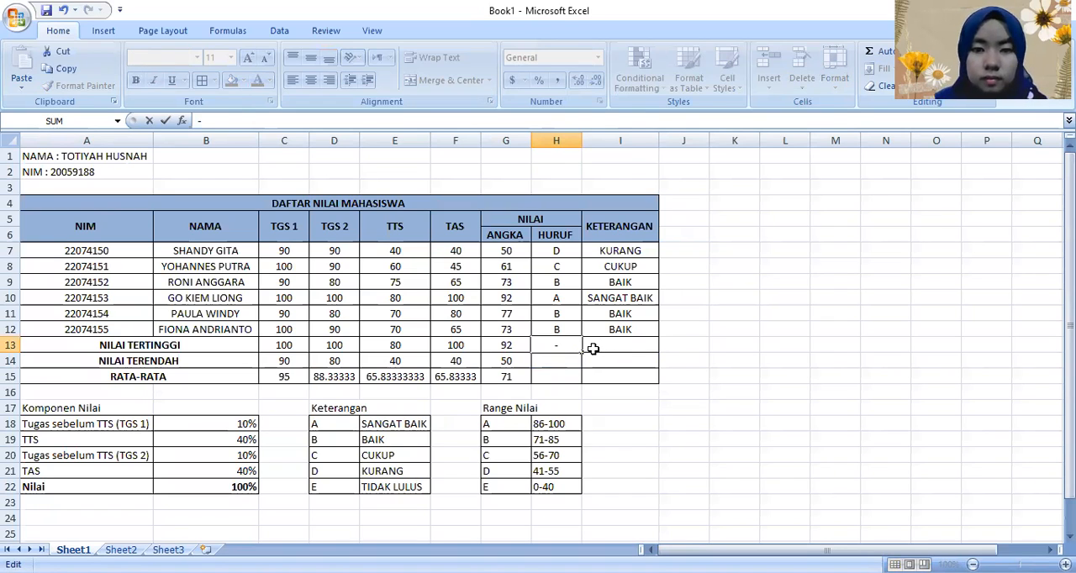
pyautogui.click(613, 391)
pyautogui.click(570, 345)
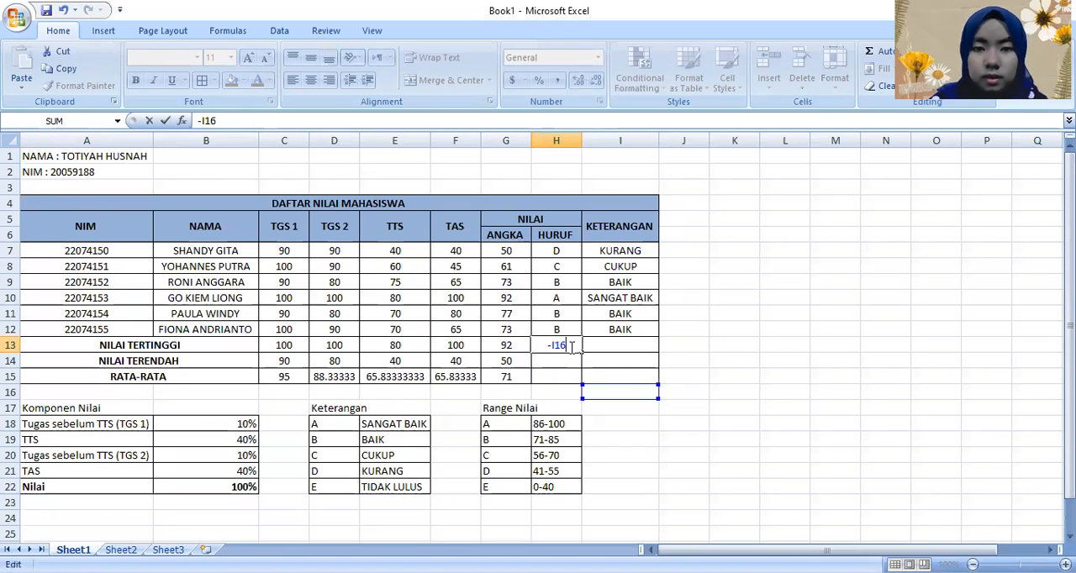
pyautogui.press('Escape')
pyautogui.click(673, 438)
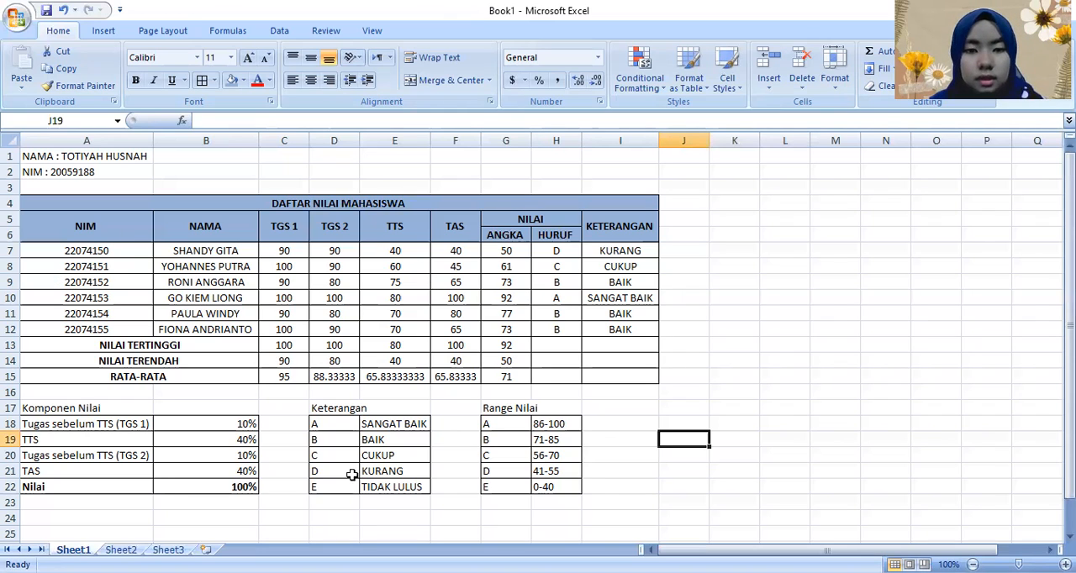
# Step: Review the ANGKA, HURUF and KETERANGAN results and the highest, lowest and average rows of the grade table
pyautogui.click(507, 251)
pyautogui.keyDown('shift'); pyautogui.click(518, 379); pyautogui.keyUp('shift')
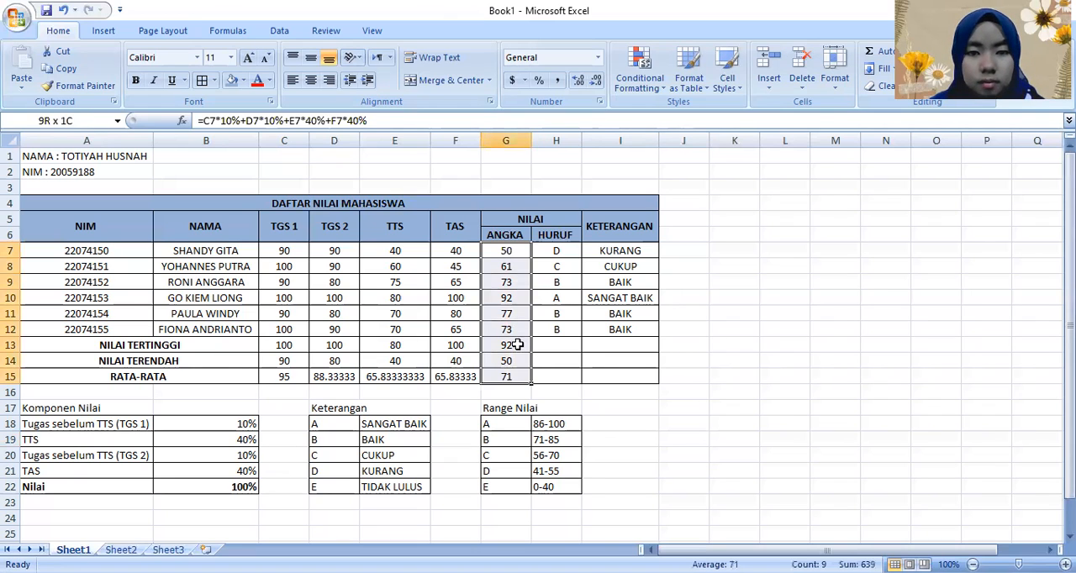
pyautogui.keyDown('shift'); pyautogui.click(520, 365); pyautogui.keyUp('shift')
pyautogui.click(579, 407)
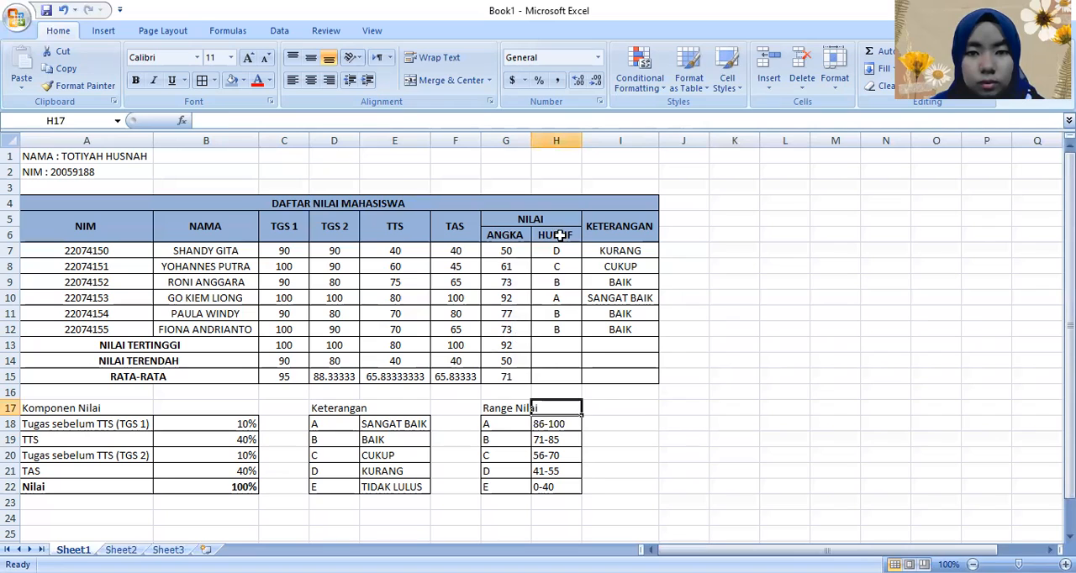
pyautogui.moveTo(557, 236); pyautogui.dragTo(559, 314)
pyautogui.moveTo(630, 334); pyautogui.dragTo(629, 335)
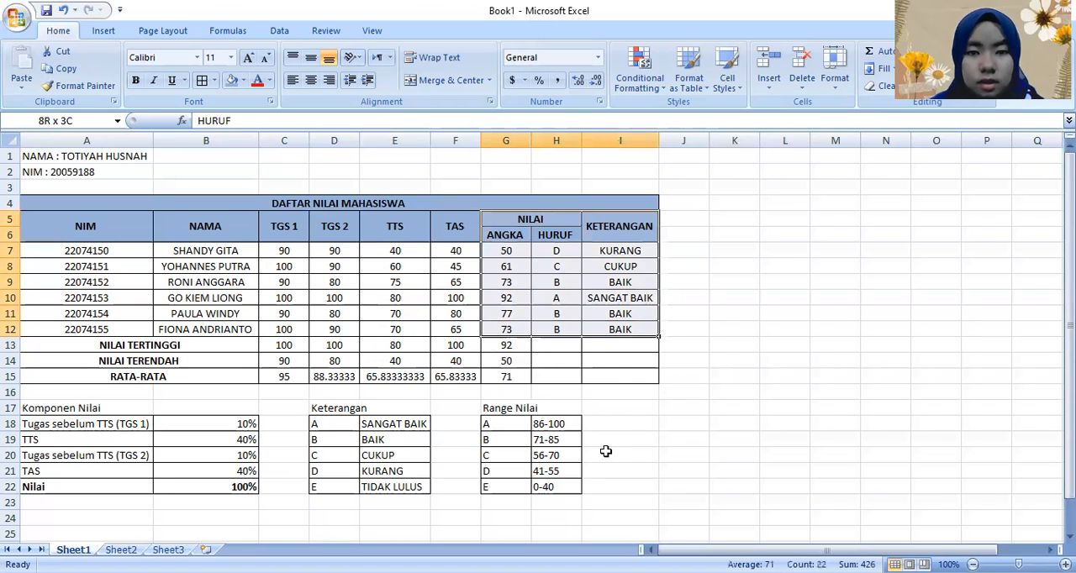
pyautogui.moveTo(170, 346); pyautogui.dragTo(492, 383)
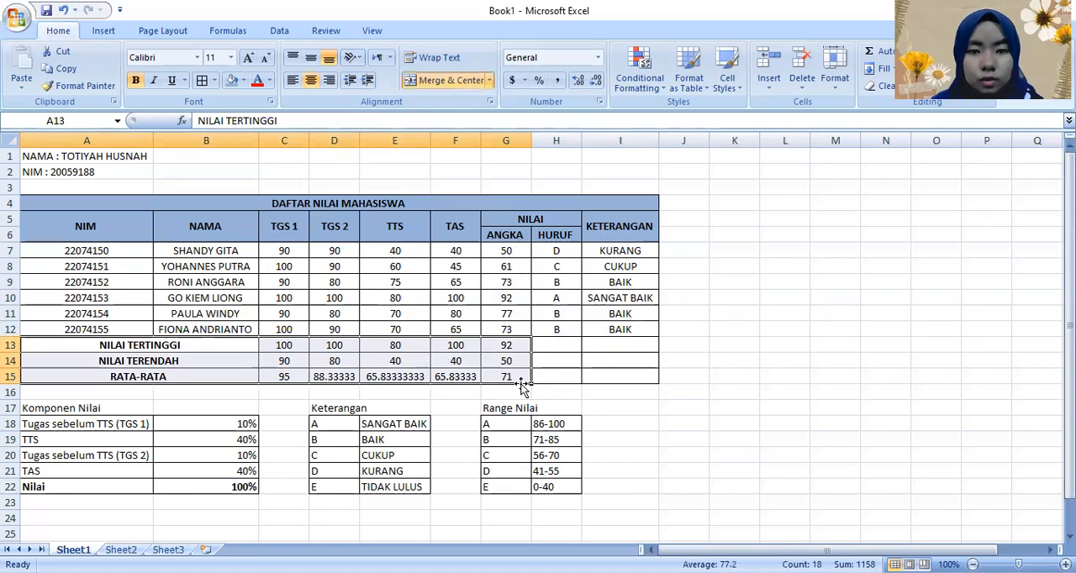
pyautogui.click(684, 437)
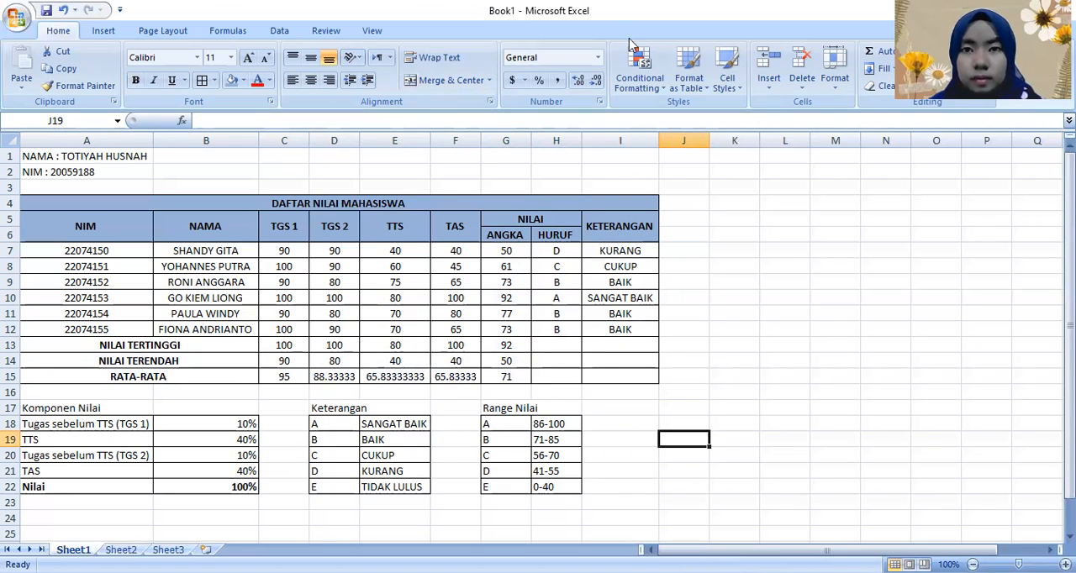